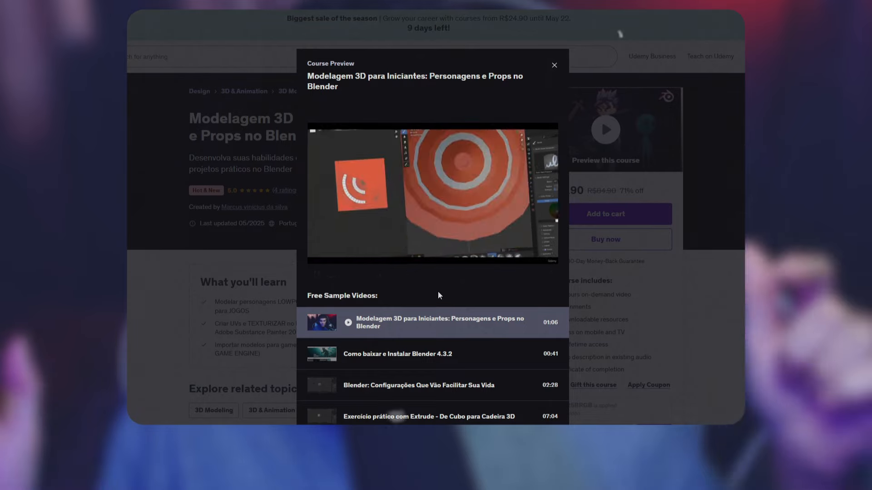
Step: Browse the free sample videos in the Blender course preview and play the one titled "UV MAP É FÁCIL ! - Carro Brasileiro estilizado (ASTRA)"
{"action": "scroll", "coordinate": [440, 297], "scroll_direction": "down", "scroll_amount": 1}
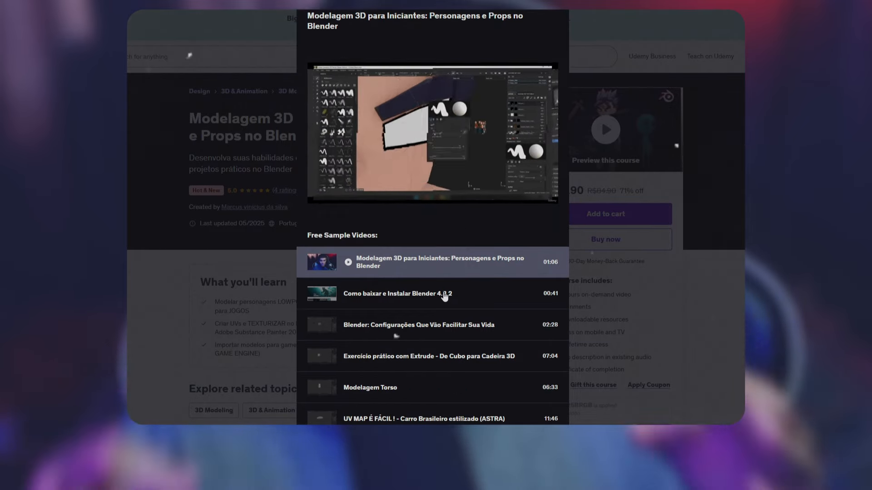
{"action": "scroll", "coordinate": [443, 298], "scroll_direction": "down", "scroll_amount": 2}
{"action": "left_click", "coordinate": [384, 380]}
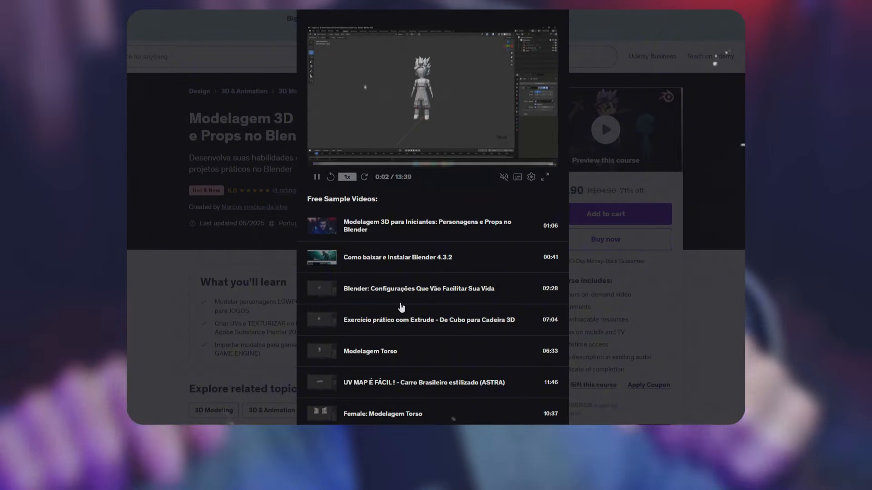
{"action": "left_click", "coordinate": [422, 383]}
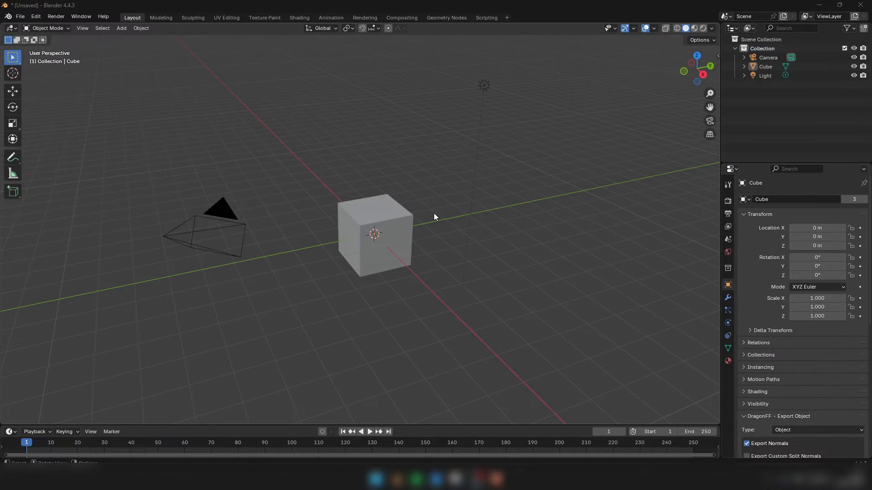
{"action": "middle_click_drag", "start_coordinate": [467, 195], "coordinate": [392, 200]}
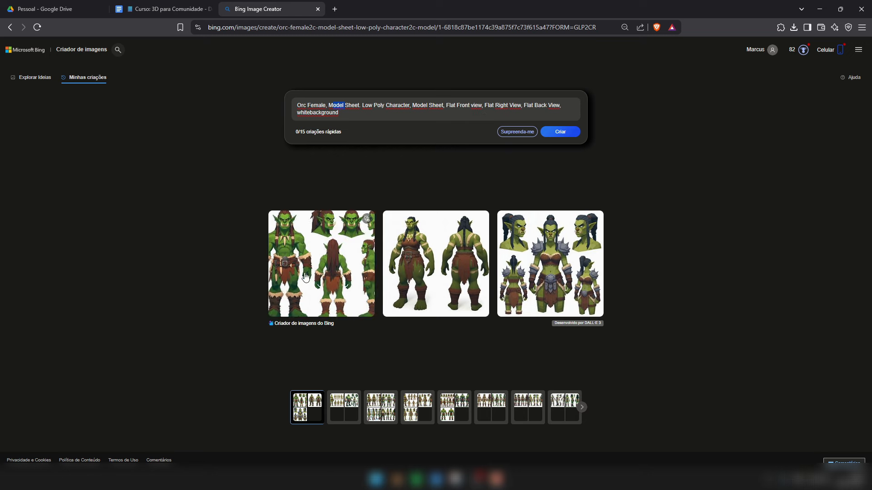
Step: Look through the earlier female orc model sheets generated in Bing Image Creator to compare possible character references
{"action": "left_click", "coordinate": [414, 407]}
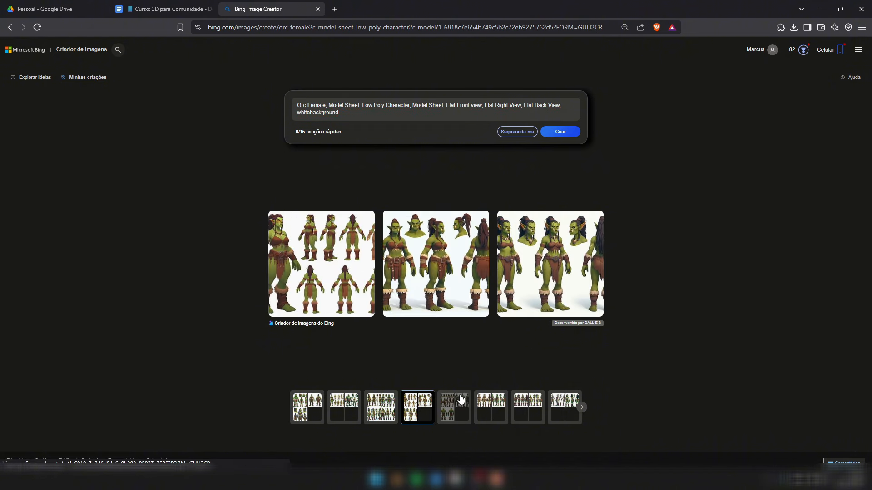
{"action": "left_click", "coordinate": [450, 409]}
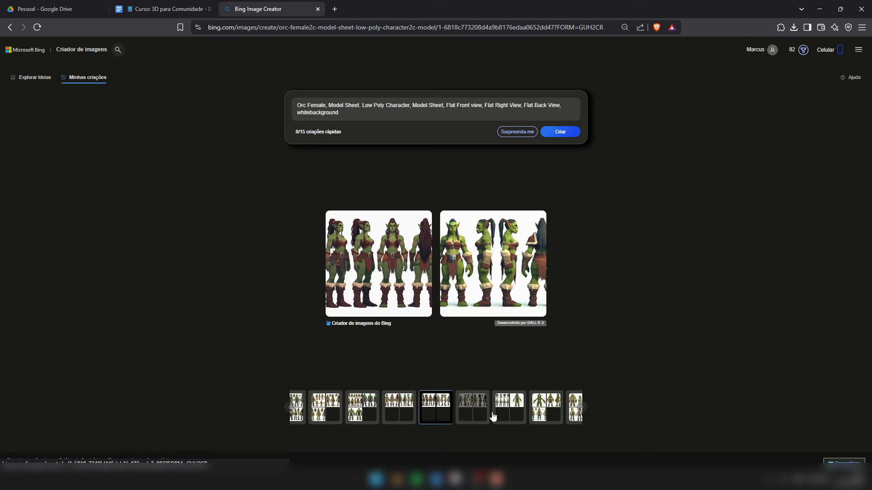
{"action": "left_click", "coordinate": [504, 407]}
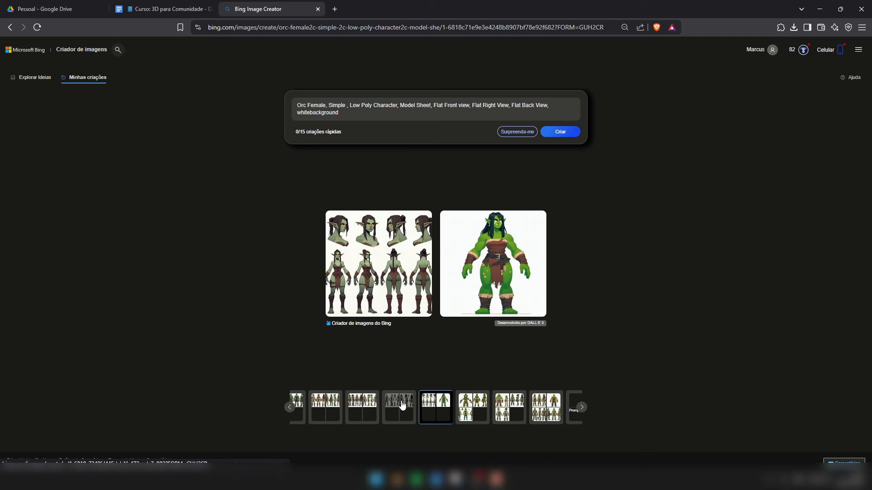
{"action": "left_click", "coordinate": [402, 405]}
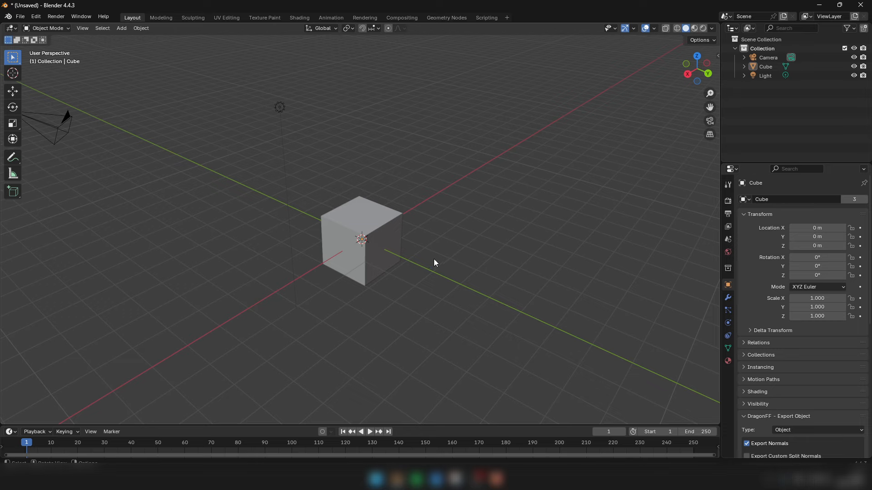
Step: Switch to Blender and delete the default camera, cube and light from the scene
{"action": "middle_click_drag", "start_coordinate": [434, 260], "coordinate": [456, 248]}
{"action": "middle_click_drag", "start_coordinate": [513, 214], "coordinate": [455, 238]}
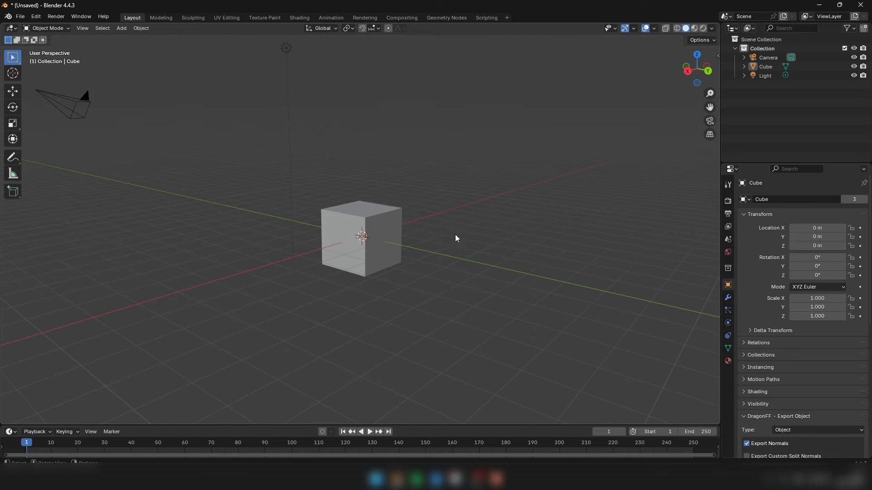
{"action": "key", "text": "a"}
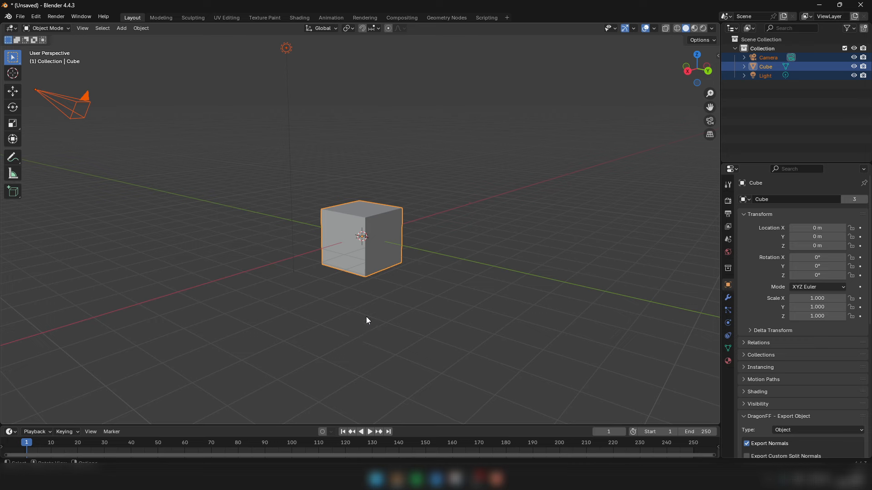
{"action": "key", "text": "Delete"}
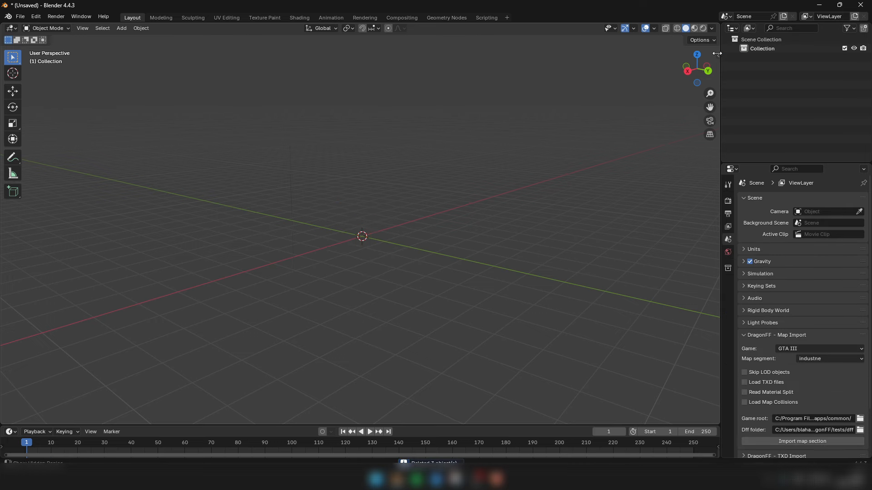
Step: Enable the Screencast Keys overlay, test it with animation playback, and return the timeline to frame 0
{"action": "left_click", "coordinate": [718, 56]}
{"action": "left_click", "coordinate": [715, 177]}
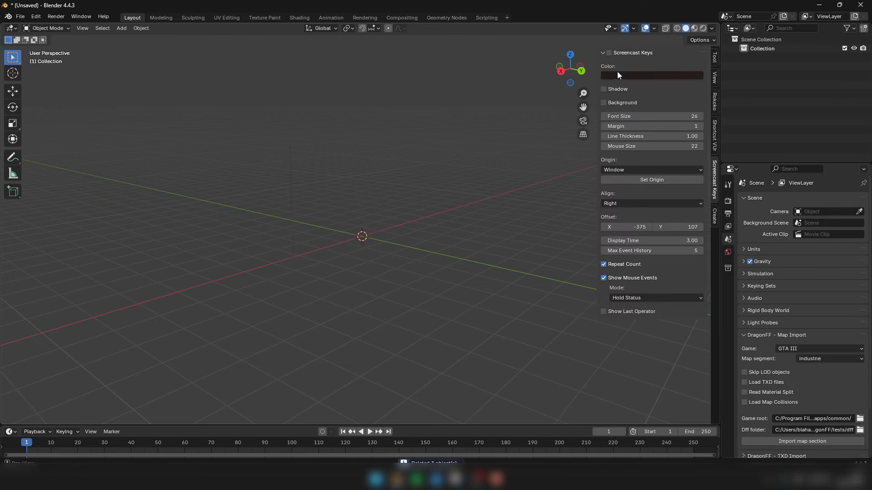
{"action": "key", "text": "space"}
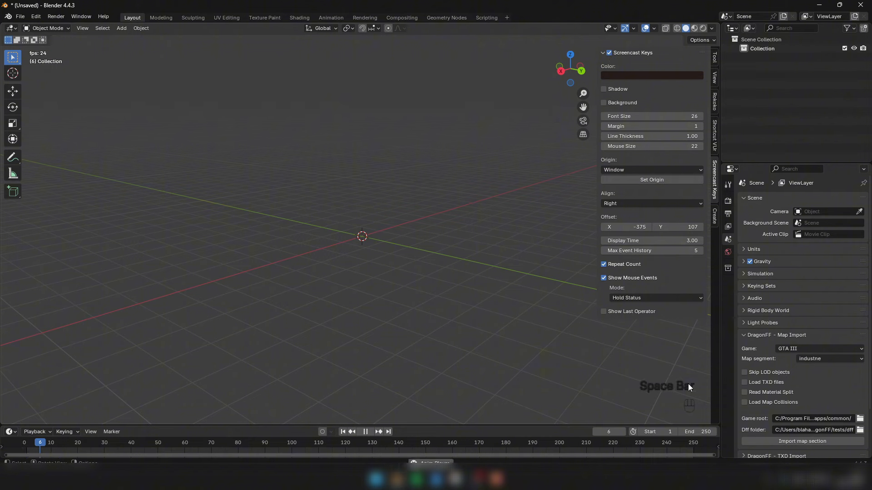
{"action": "key", "text": "space"}
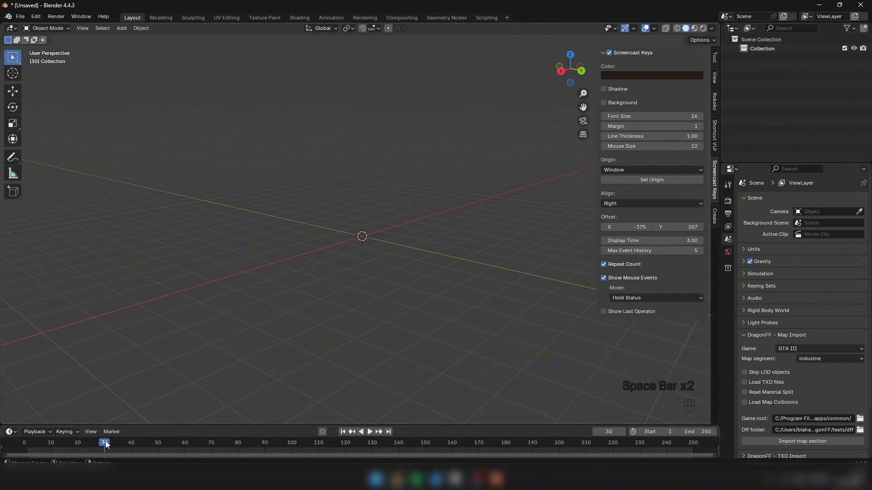
{"action": "left_click", "coordinate": [24, 436]}
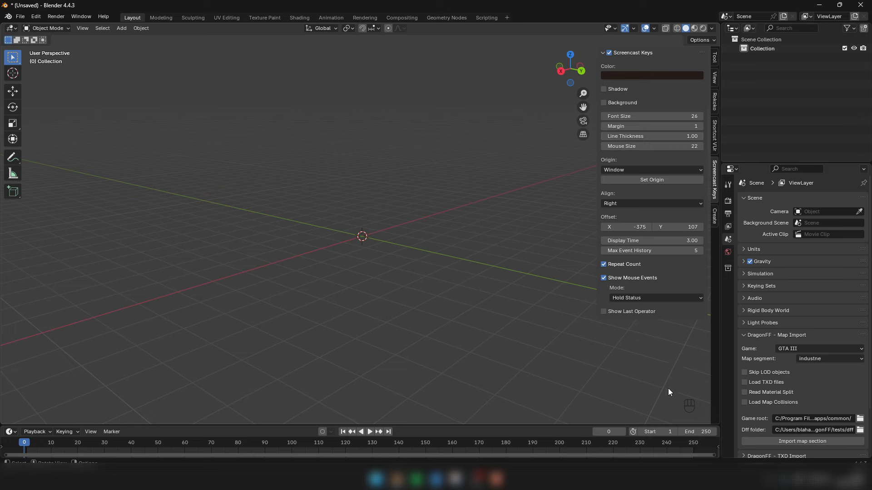
{"action": "left_click", "coordinate": [603, 53]}
Step: In front orthographic view, add Ref_Orc.jpeg from the Desktop folder Curso\Assets as a reference image
{"action": "mouse_move", "coordinate": [389, 222]}
{"action": "middle_mouse_down"}
{"action": "mouse_move", "coordinate": [394, 229]}
{"action": "mouse_move", "coordinate": [375, 254]}
{"action": "mouse_move", "coordinate": [386, 234]}
{"action": "middle_mouse_up"}
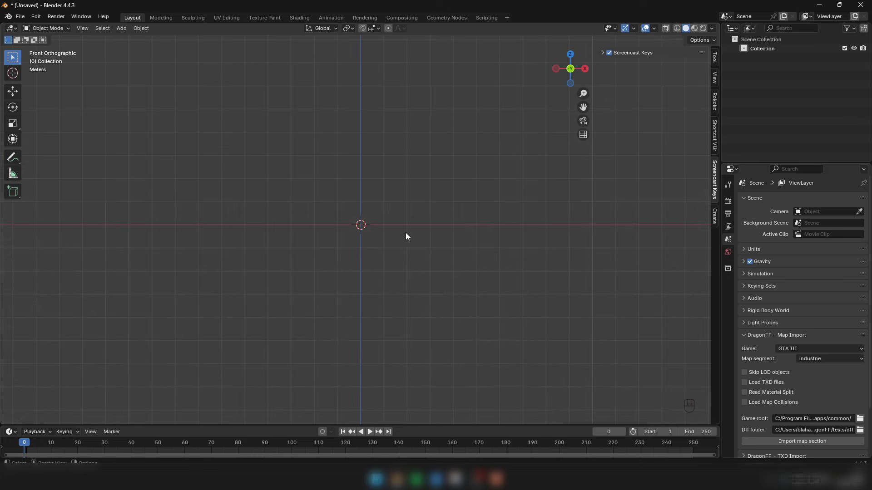
{"action": "key", "text": "shift+a"}
{"action": "mouse_move", "coordinate": [353, 372]}
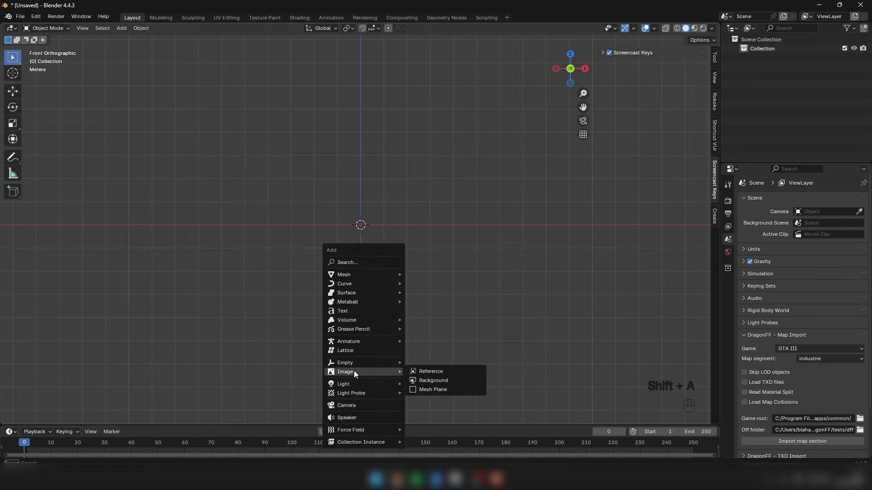
{"action": "left_click", "coordinate": [431, 373]}
{"action": "left_click", "coordinate": [228, 182]}
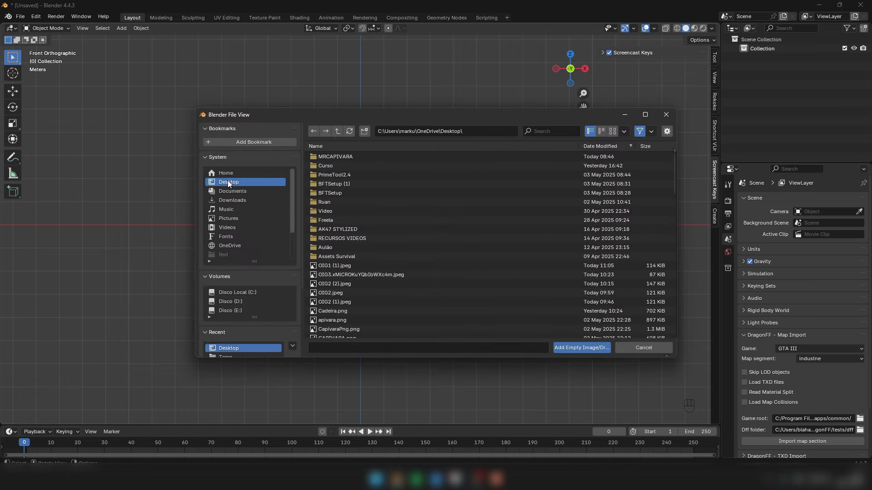
{"action": "double_click", "coordinate": [317, 166]}
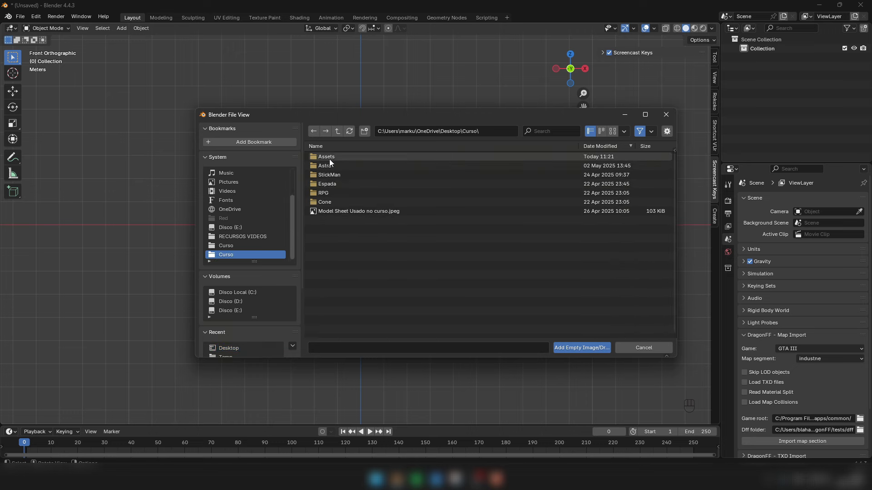
{"action": "double_click", "coordinate": [329, 157]}
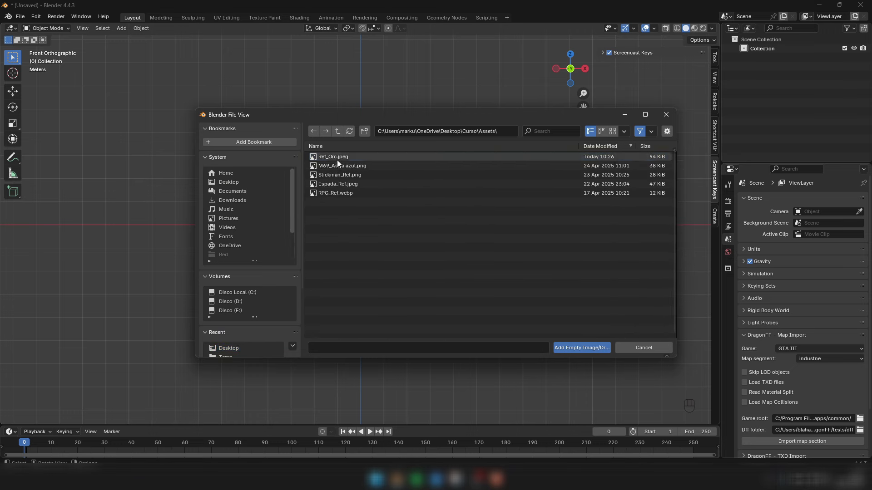
{"action": "left_click", "coordinate": [332, 156]}
{"action": "left_click", "coordinate": [581, 348]}
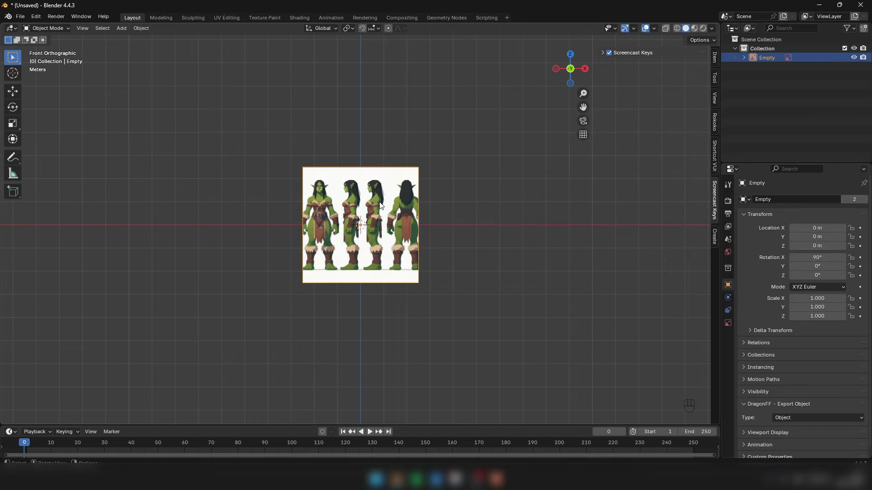
Step: Move the reference image along X to about 1.77 m, centring the front-facing orc on the vertical axis
{"action": "middle_click_drag", "start_coordinate": [371, 218], "coordinate": [386, 203]}
{"action": "left_click", "coordinate": [19, 94]}
{"action": "scroll", "coordinate": [377, 246], "scroll_direction": "up", "scroll_amount": 3}
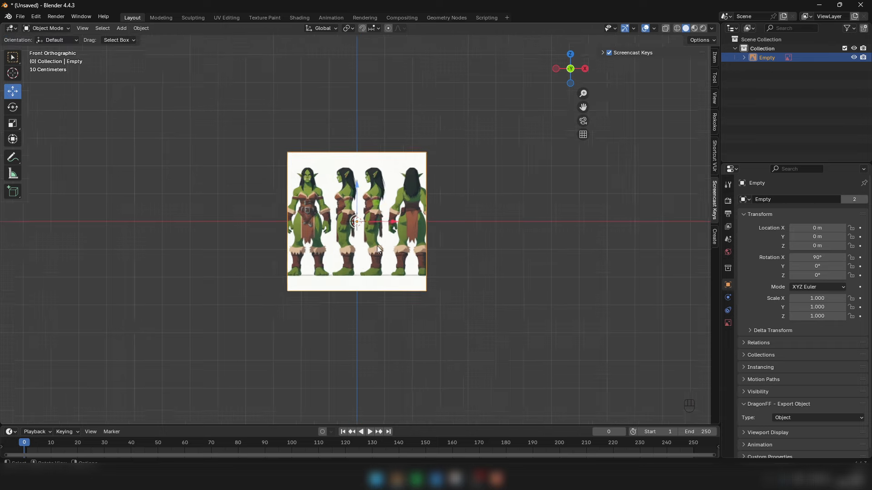
{"action": "left_click_drag", "start_coordinate": [387, 211], "coordinate": [461, 211]}
{"action": "scroll", "coordinate": [359, 227], "scroll_direction": "up", "scroll_amount": 5}
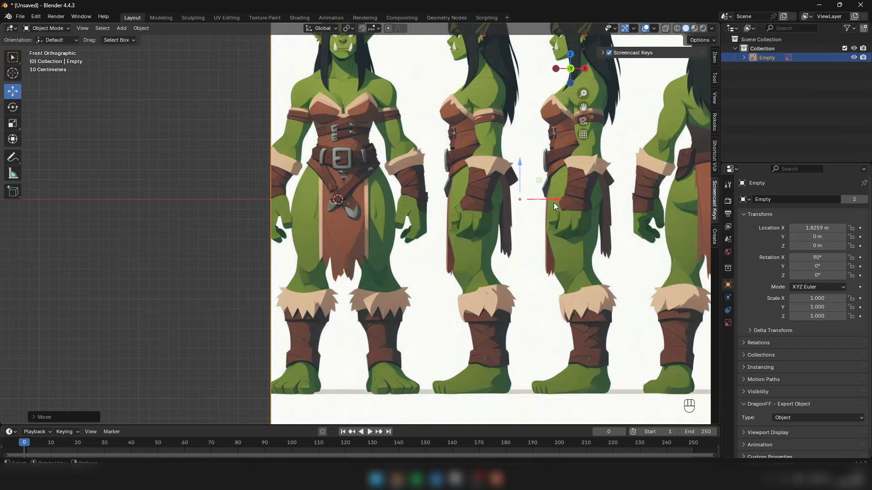
{"action": "left_click_drag", "start_coordinate": [554, 203], "coordinate": [547, 199]}
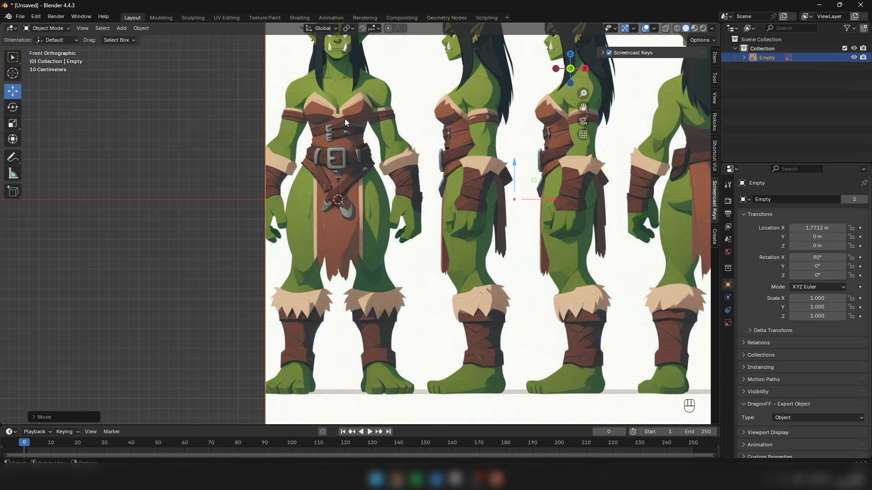
Step: Raise the reference image along Z to about 1.94 m so the orc's feet rest on the horizontal red axis
{"action": "scroll", "coordinate": [348, 235], "scroll_direction": "down", "scroll_amount": 7}
{"action": "left_click_drag", "start_coordinate": [394, 193], "coordinate": [392, 146]}
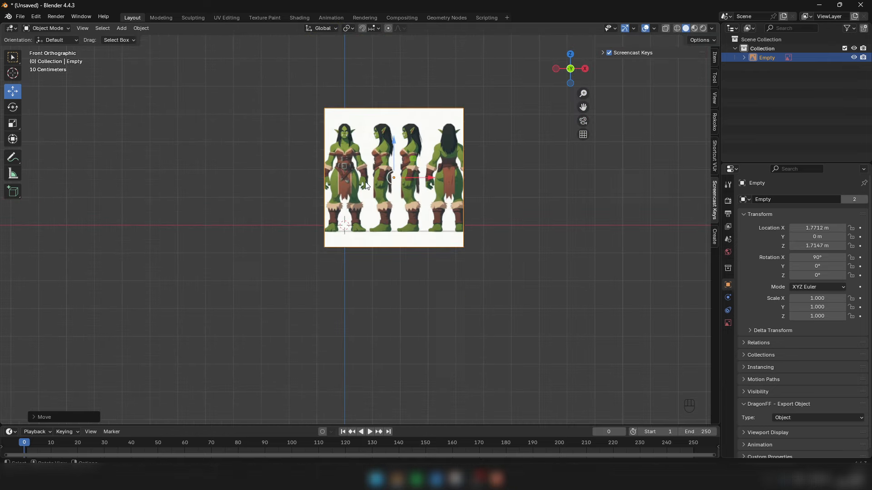
{"action": "scroll", "coordinate": [345, 197], "scroll_direction": "up", "scroll_amount": 3}
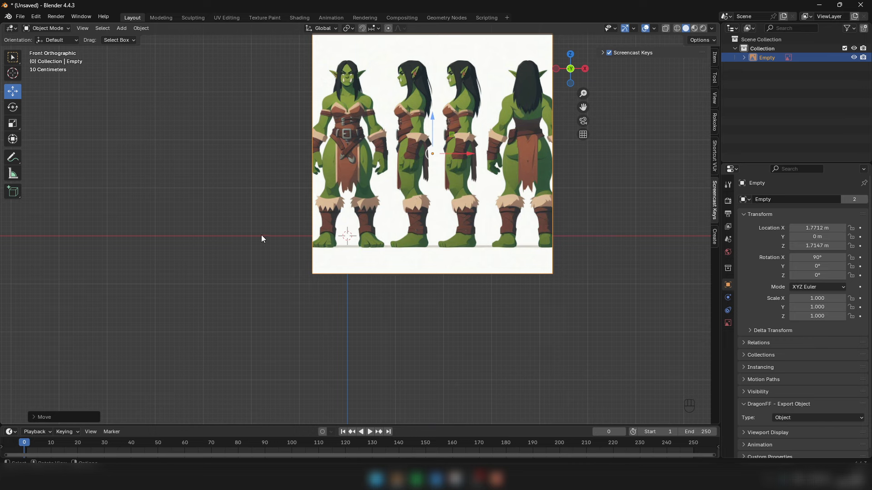
{"action": "left_click_drag", "start_coordinate": [434, 116], "coordinate": [436, 105]}
{"action": "scroll", "coordinate": [420, 273], "scroll_direction": "down", "scroll_amount": 4}
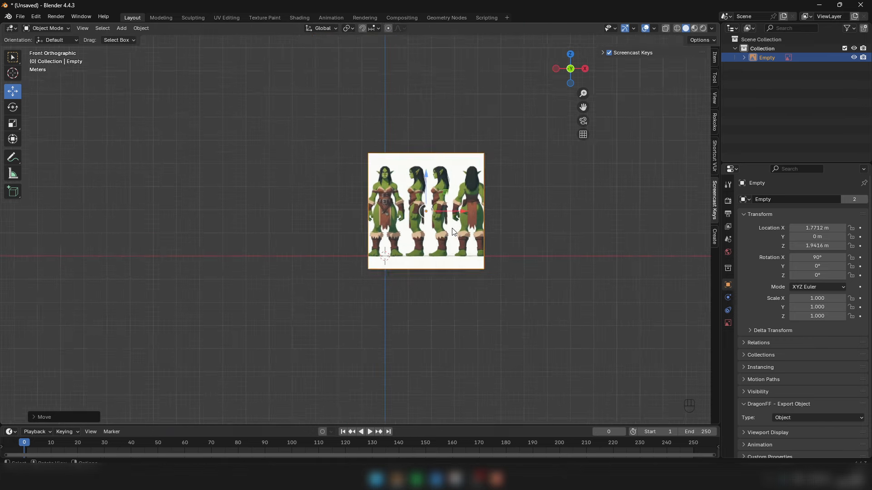
Step: From the top view, duplicate the reference image in place and rotate the copy by 90 degrees
{"action": "middle_click_drag", "start_coordinate": [452, 232], "coordinate": [475, 306]}
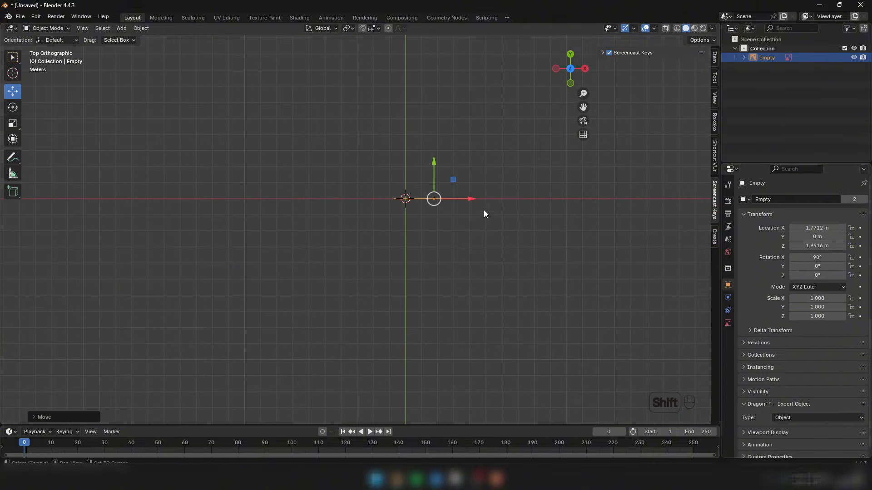
{"action": "key", "text": "shift+d"}
{"action": "right_click", "coordinate": [500, 174]}
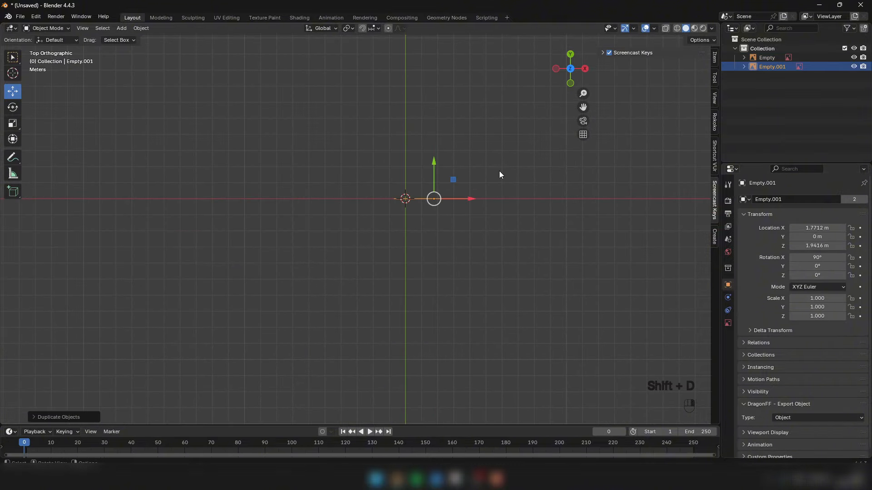
{"action": "scroll", "coordinate": [404, 217], "scroll_direction": "up", "scroll_amount": 3}
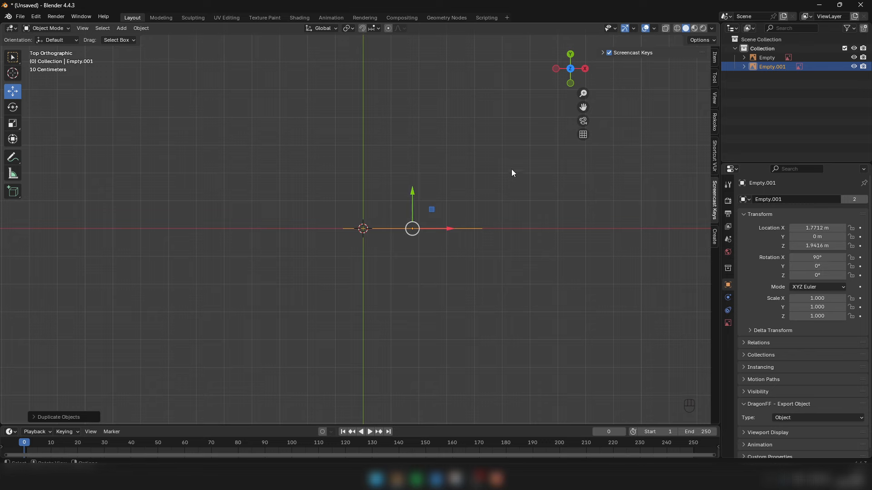
{"action": "key", "text": "r"}
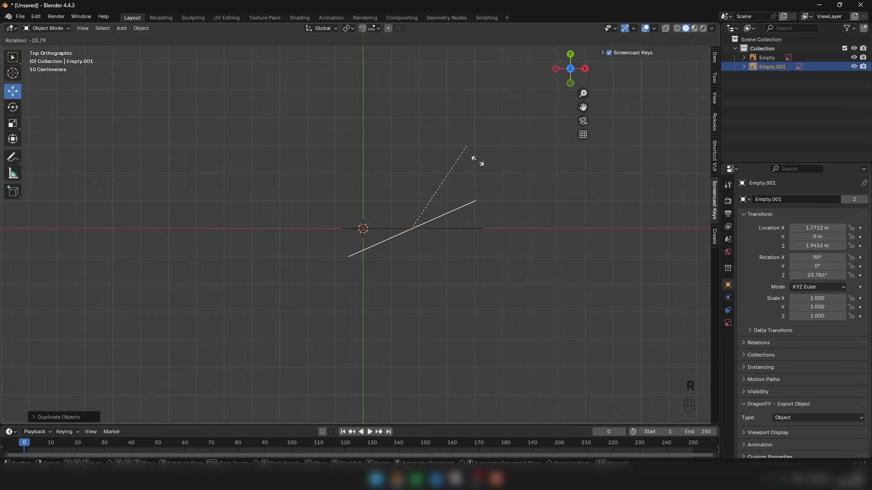
{"action": "type", "text": "90"}
{"action": "left_click", "coordinate": [450, 118]}
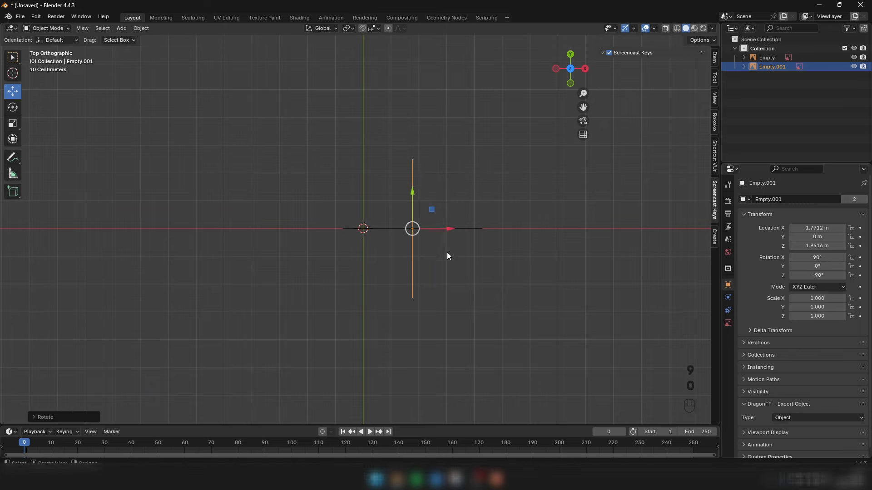
Step: Set the duplicated reference image's Z rotation to 90°
{"action": "middle_click_drag", "start_coordinate": [448, 253], "coordinate": [445, 285]}
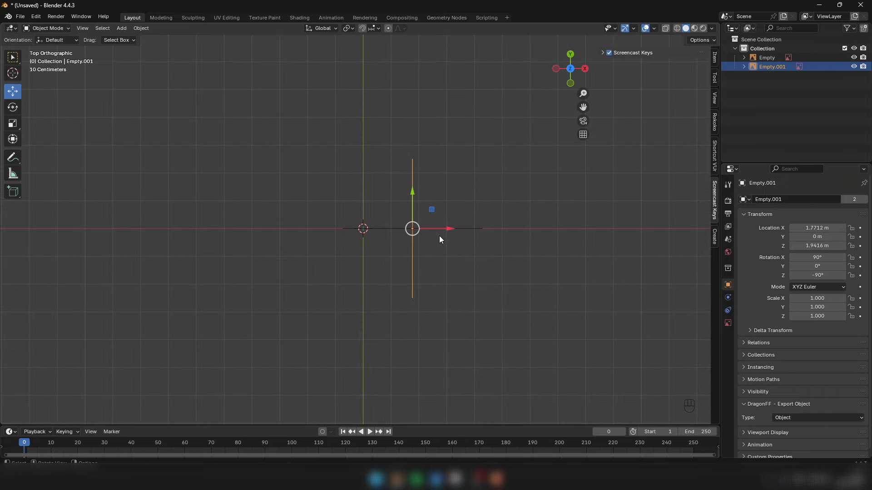
{"action": "left_click", "coordinate": [817, 275]}
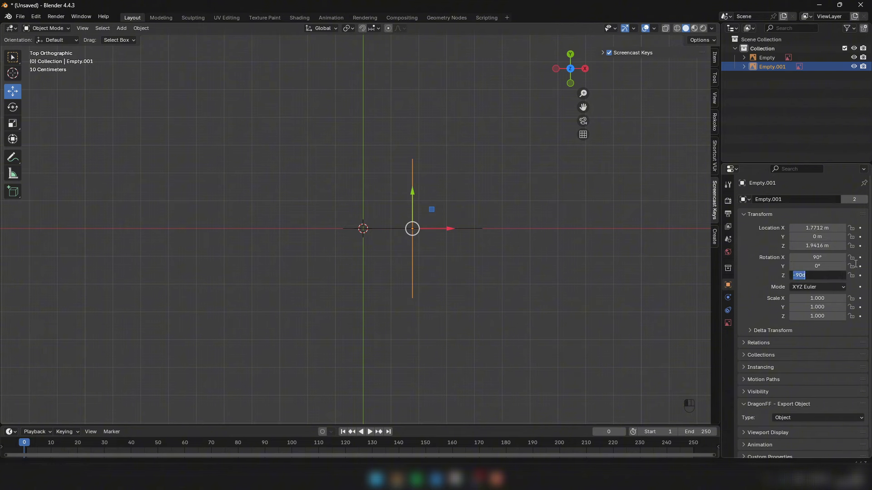
{"action": "type", "text": "-90"}
{"action": "key", "text": "Return"}
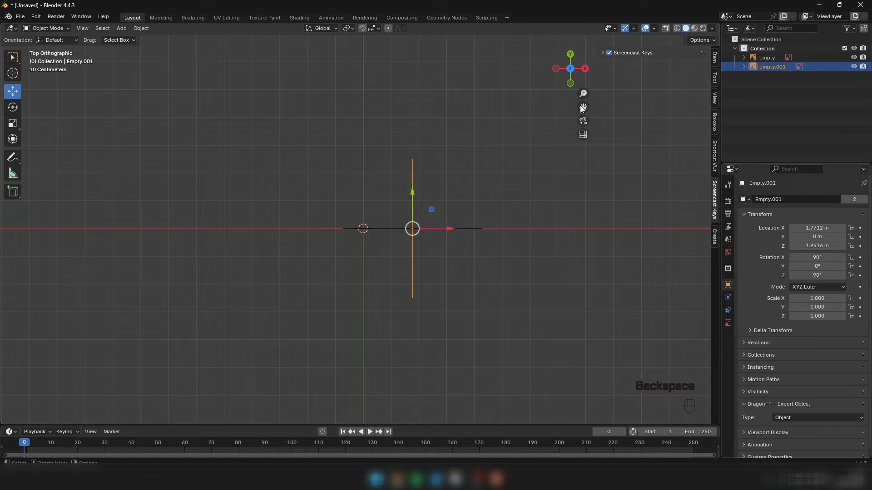
Step: Move the rotated reference image copy along X to about -3.96 m, clear of the modelling area
{"action": "middle_click_drag", "start_coordinate": [450, 104], "coordinate": [380, 138]}
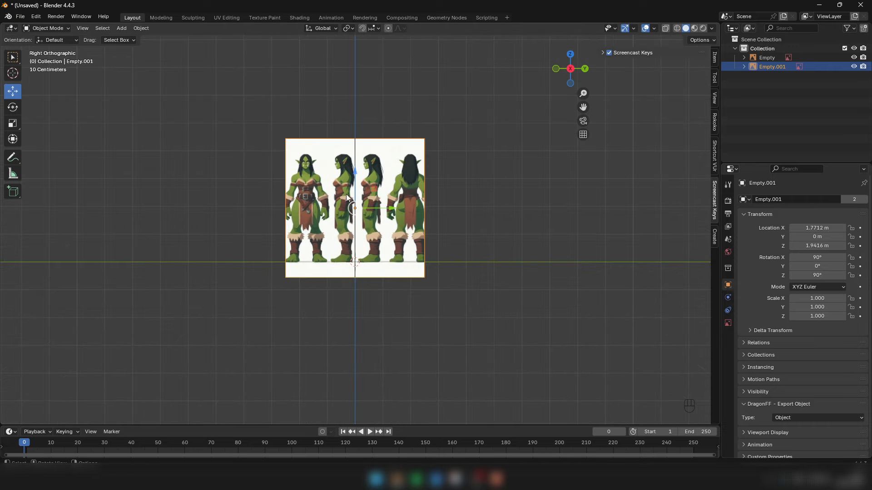
{"action": "middle_click_drag", "start_coordinate": [356, 227], "coordinate": [445, 209]}
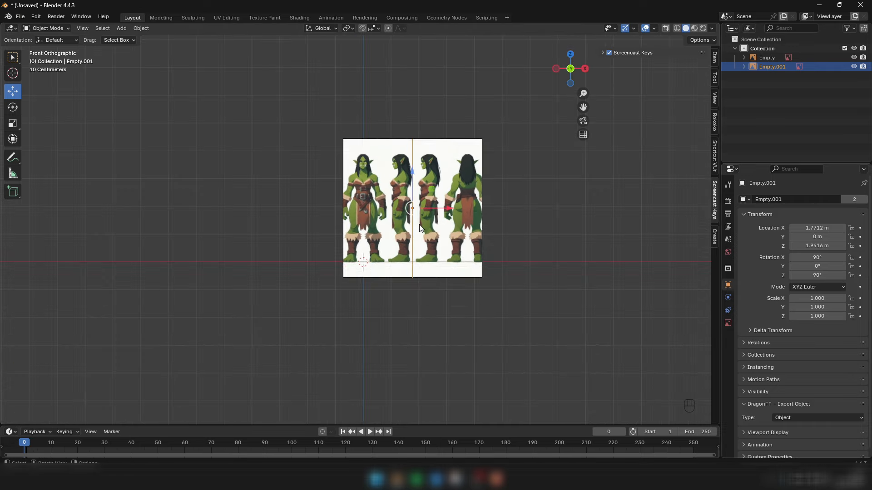
{"action": "left_click_drag", "start_coordinate": [445, 209], "coordinate": [315, 205]}
{"action": "middle_click_drag", "start_coordinate": [314, 205], "coordinate": [405, 290]}
{"action": "left_click_drag", "start_coordinate": [318, 229], "coordinate": [289, 229]}
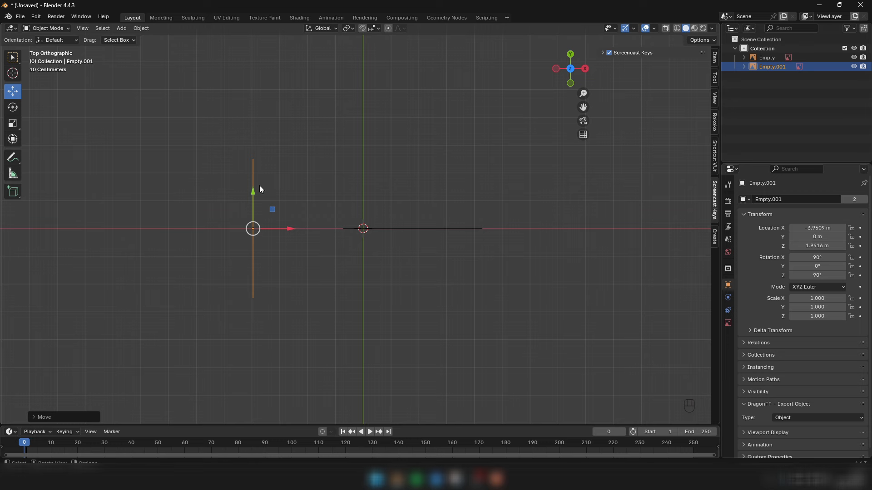
Step: Push the front reference image back along Y to about 3.97 m, behind the world origin
{"action": "left_click", "coordinate": [407, 227]}
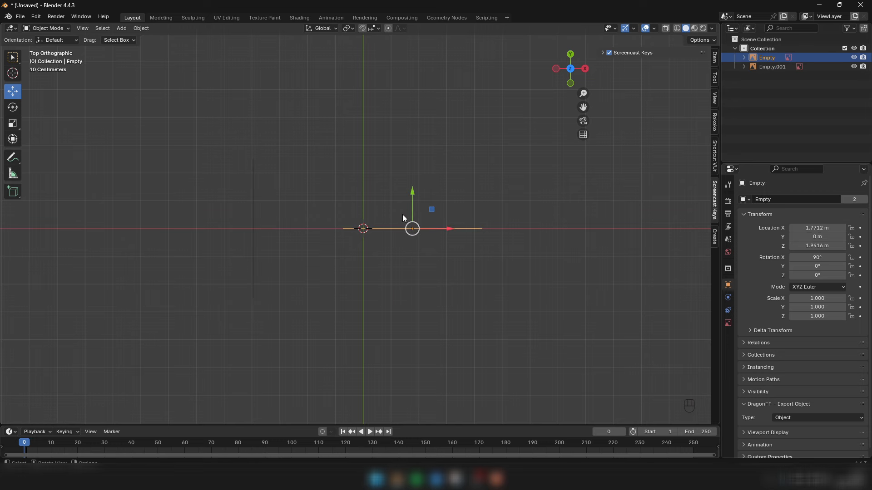
{"action": "left_click_drag", "start_coordinate": [412, 196], "coordinate": [414, 86]}
{"action": "middle_click_drag", "start_coordinate": [414, 85], "coordinate": [384, 260]}
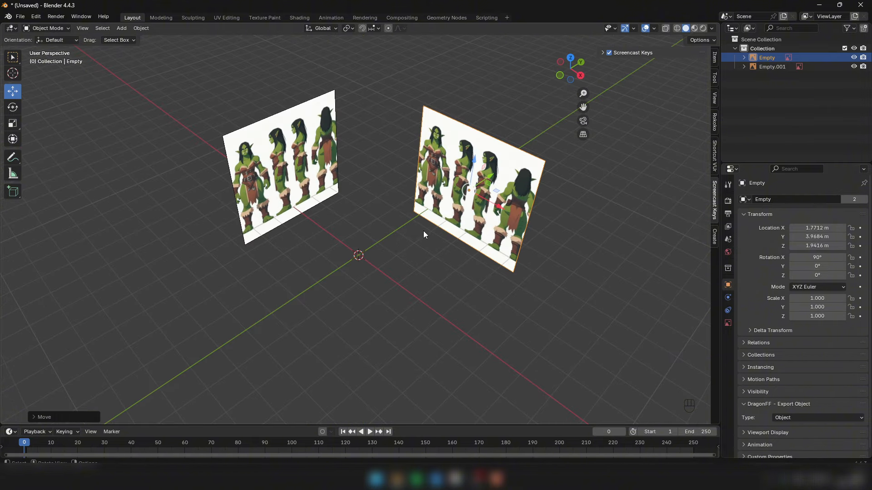
Step: Add a mesh cylinder with 12 vertices at the world origin
{"action": "middle_click_drag", "start_coordinate": [421, 234], "coordinate": [404, 227]}
{"action": "scroll", "coordinate": [377, 196], "scroll_direction": "up", "scroll_amount": 3}
{"action": "key", "text": "shift+a"}
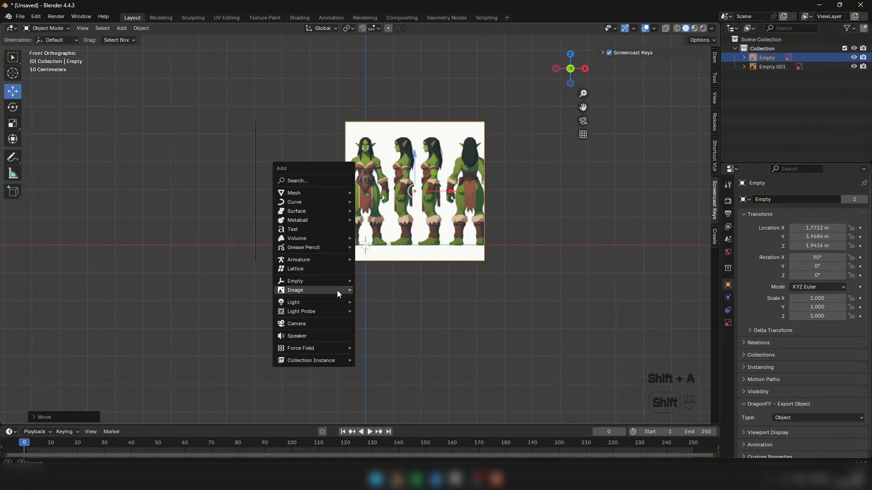
{"action": "mouse_move", "coordinate": [293, 193]}
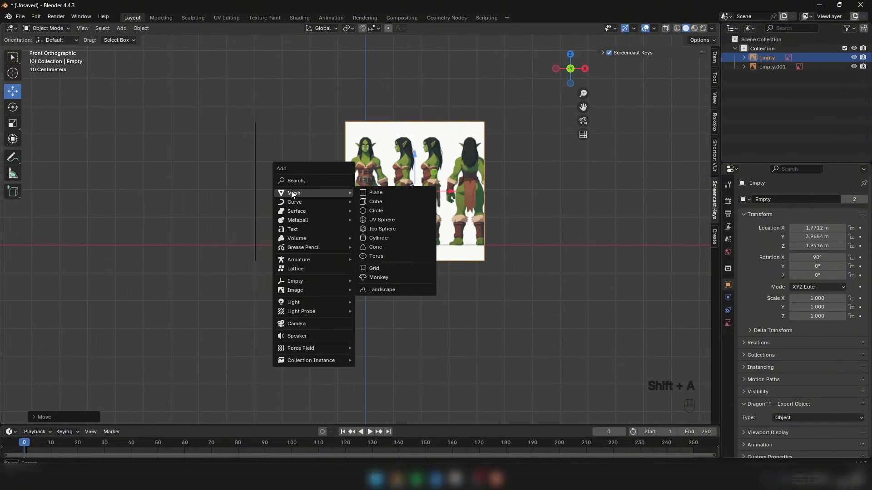
{"action": "left_click", "coordinate": [374, 238]}
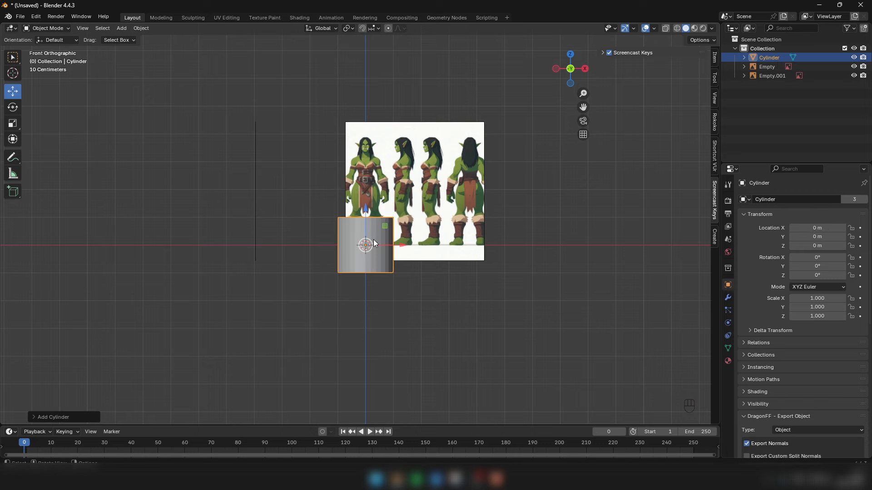
{"action": "left_click", "coordinate": [32, 417]}
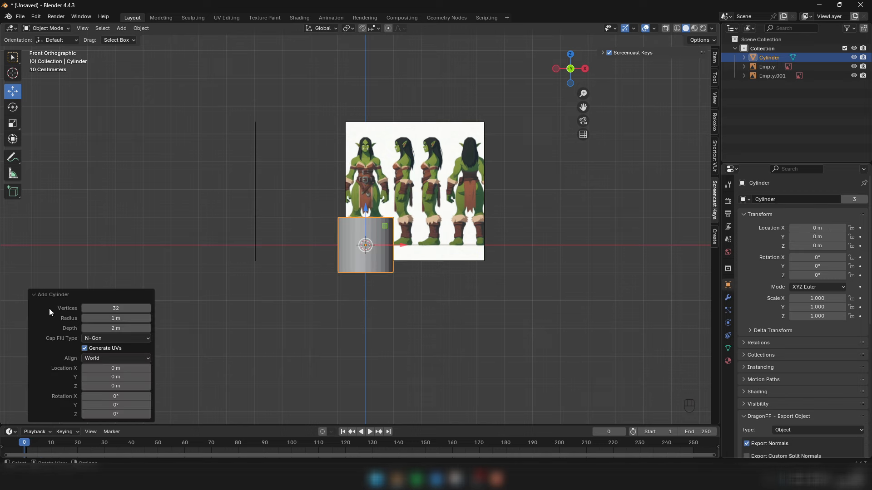
{"action": "left_click", "coordinate": [142, 309]}
{"action": "type", "text": "1"}
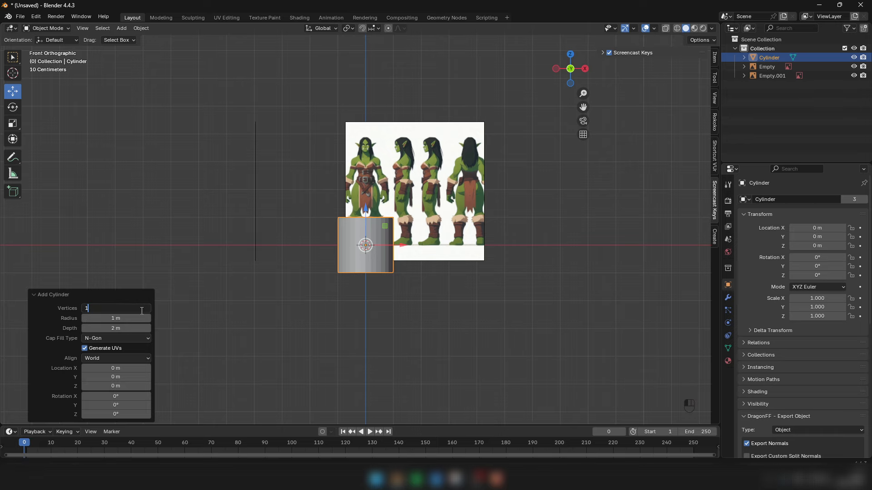
{"action": "type", "text": "2"}
{"action": "key", "text": "Return"}
Step: Enable Cavity in the viewport shading and set its type to Both
{"action": "middle_click_drag", "start_coordinate": [317, 255], "coordinate": [275, 214]}
{"action": "middle_click_drag", "start_coordinate": [385, 143], "coordinate": [345, 227]}
{"action": "left_click", "coordinate": [711, 28]}
{"action": "left_click", "coordinate": [660, 255]}
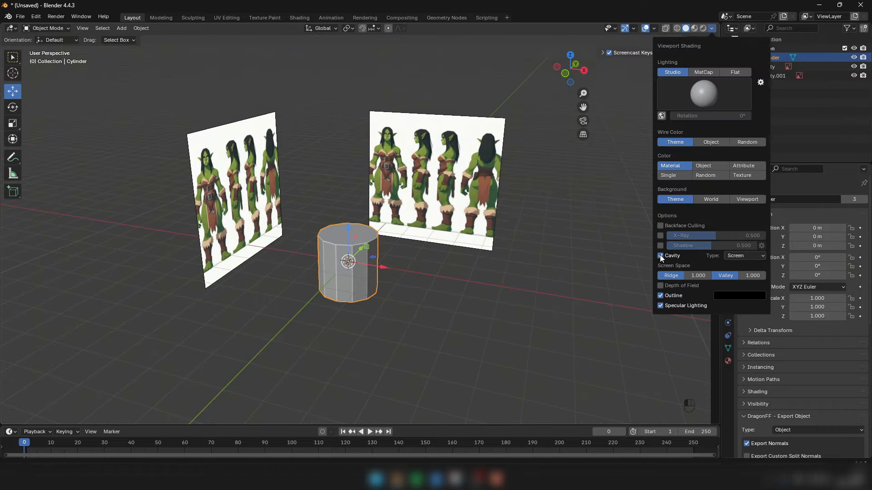
{"action": "left_click", "coordinate": [745, 256]}
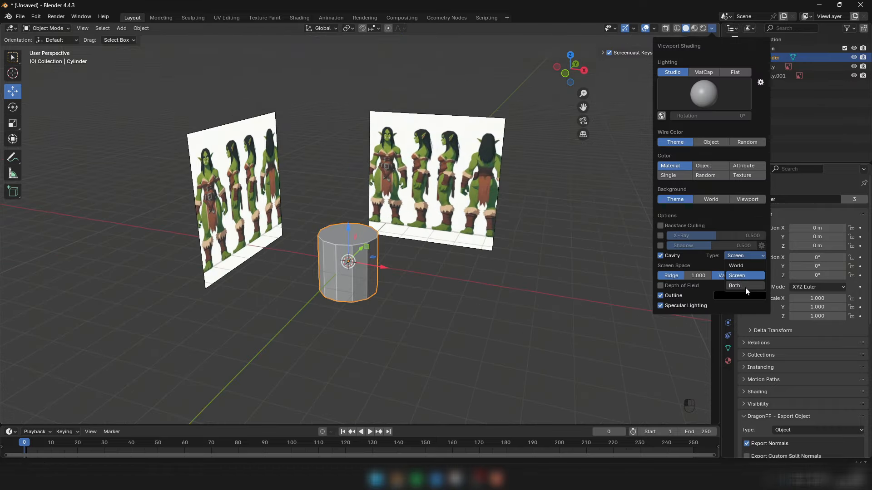
{"action": "left_click", "coordinate": [745, 286]}
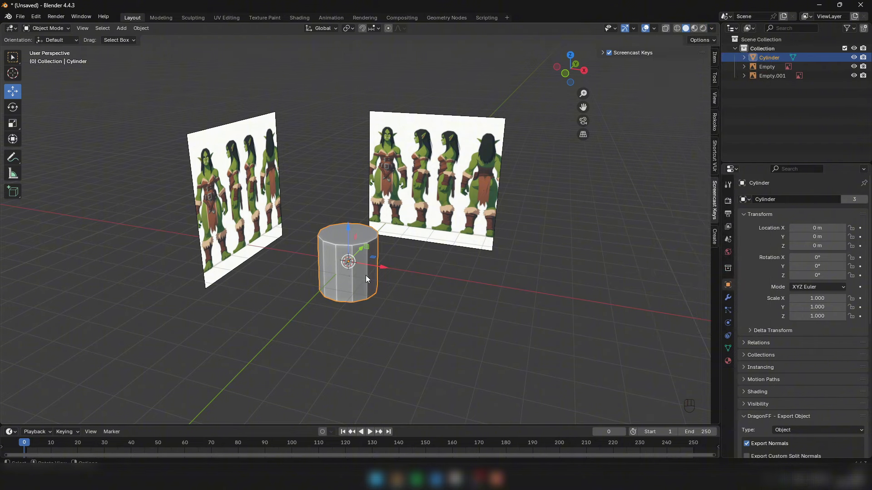
Step: Switch the viewport lighting to MatCap and choose a light grey matcap with subtly tinted shading
{"action": "mouse_move", "coordinate": [366, 276]}
{"action": "middle_mouse_down"}
{"action": "mouse_move", "coordinate": [377, 272]}
{"action": "mouse_move", "coordinate": [347, 272]}
{"action": "middle_mouse_up"}
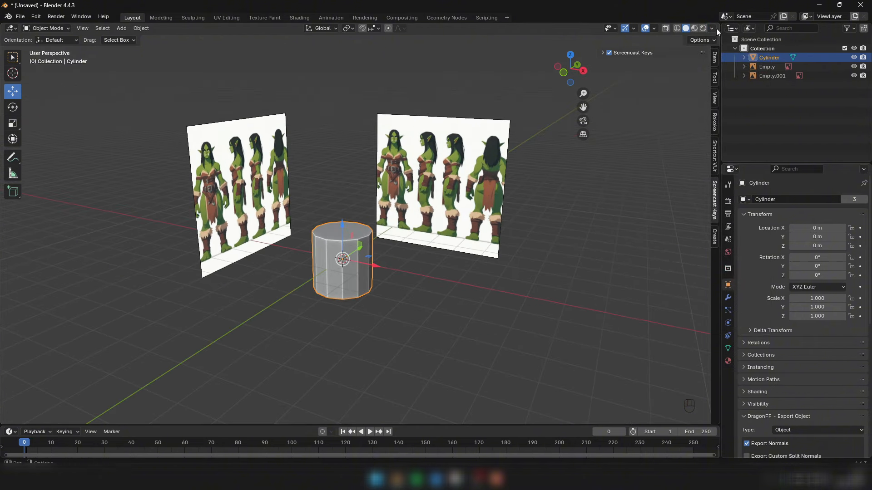
{"action": "left_click", "coordinate": [716, 28]}
{"action": "left_click", "coordinate": [706, 88]}
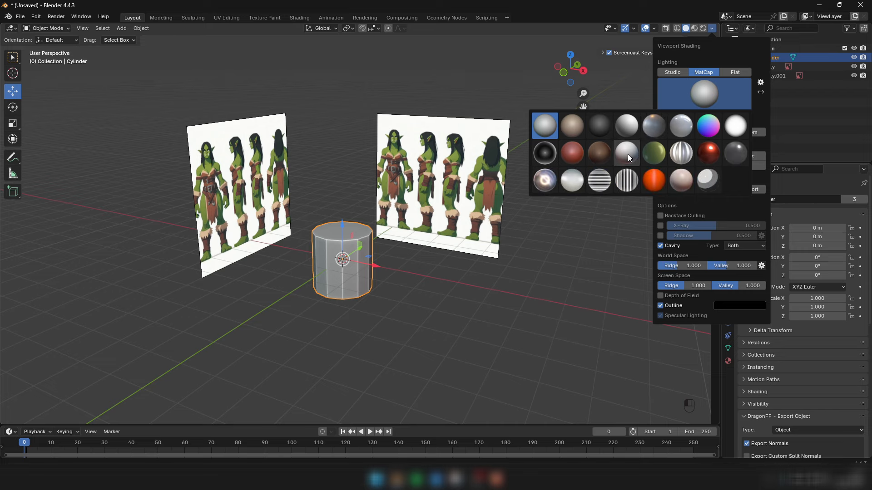
{"action": "scroll", "coordinate": [281, 266], "scroll_direction": "up", "scroll_amount": 5}
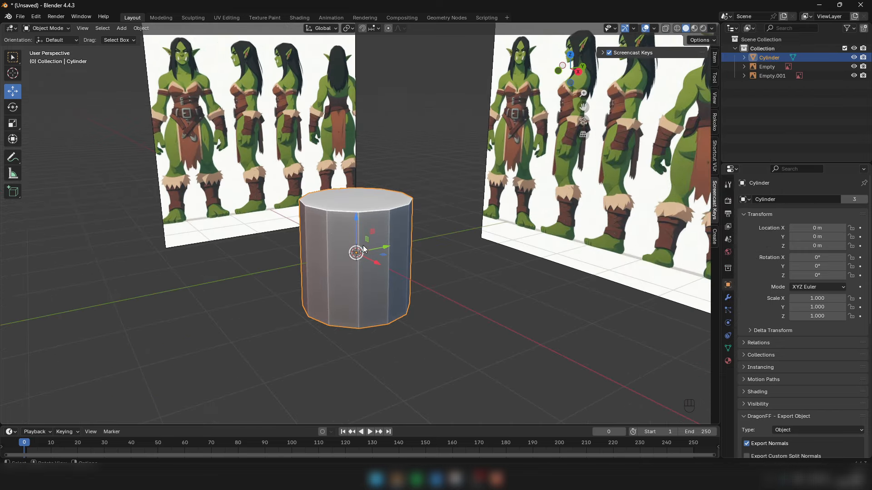
{"action": "scroll", "coordinate": [325, 228], "scroll_direction": "down", "scroll_amount": 4}
{"action": "mouse_move", "coordinate": [334, 222]}
{"action": "middle_mouse_down"}
{"action": "mouse_move", "coordinate": [310, 246]}
{"action": "mouse_move", "coordinate": [294, 219]}
{"action": "mouse_move", "coordinate": [295, 150]}
{"action": "mouse_move", "coordinate": [338, 213]}
{"action": "middle_mouse_up"}
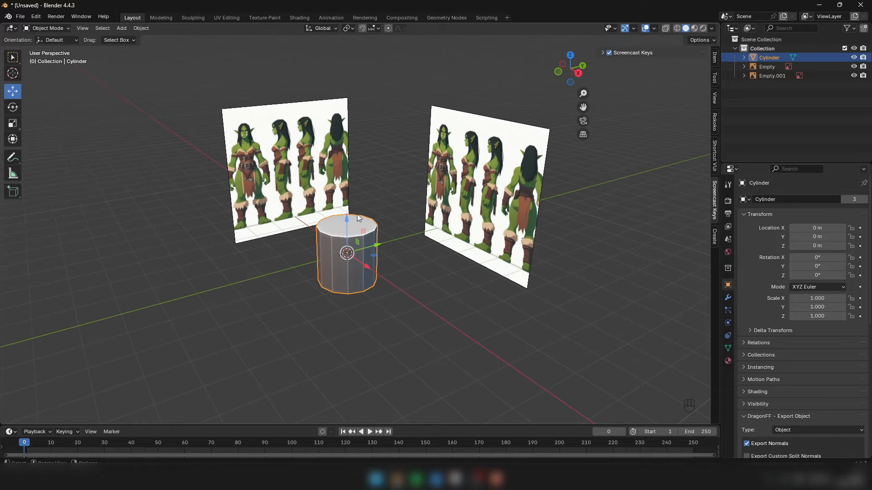
Step: In face select mode, delete the cylinder's top and bottom cap faces, leaving an open tube
{"action": "key", "text": "Tab"}
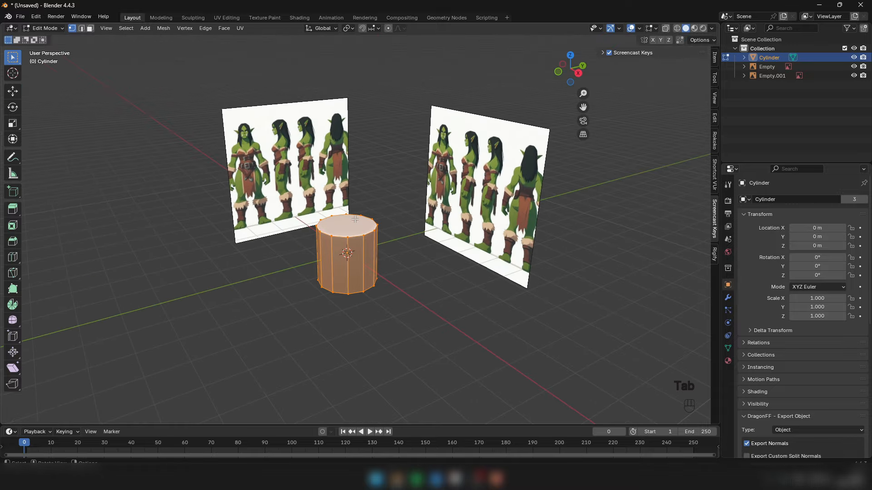
{"action": "key", "text": "3"}
{"action": "left_click", "coordinate": [347, 228]}
{"action": "middle_click_drag", "start_coordinate": [397, 274], "coordinate": [378, 190]}
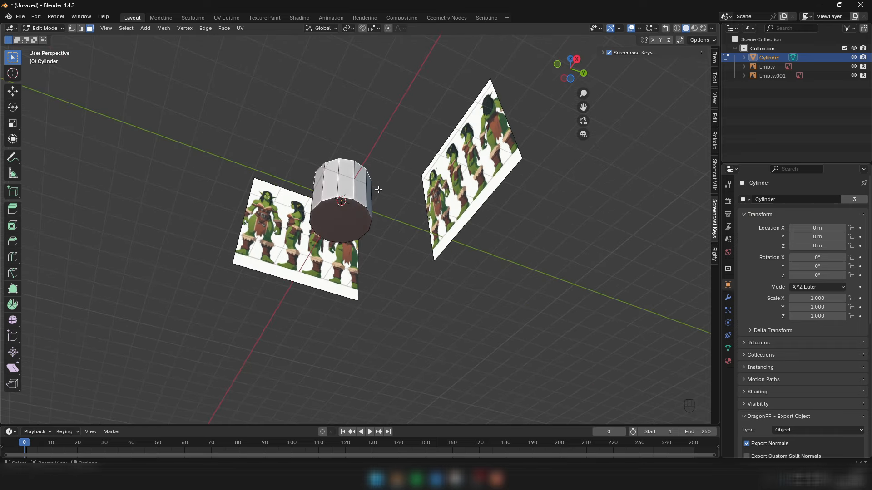
{"action": "middle_click_drag", "start_coordinate": [336, 228], "coordinate": [385, 308]}
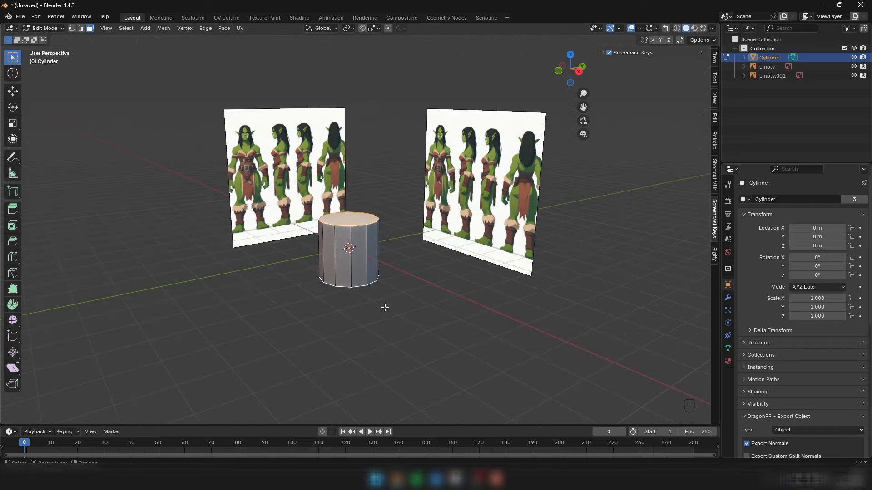
{"action": "right_click", "coordinate": [447, 254]}
{"action": "left_click", "coordinate": [394, 429]}
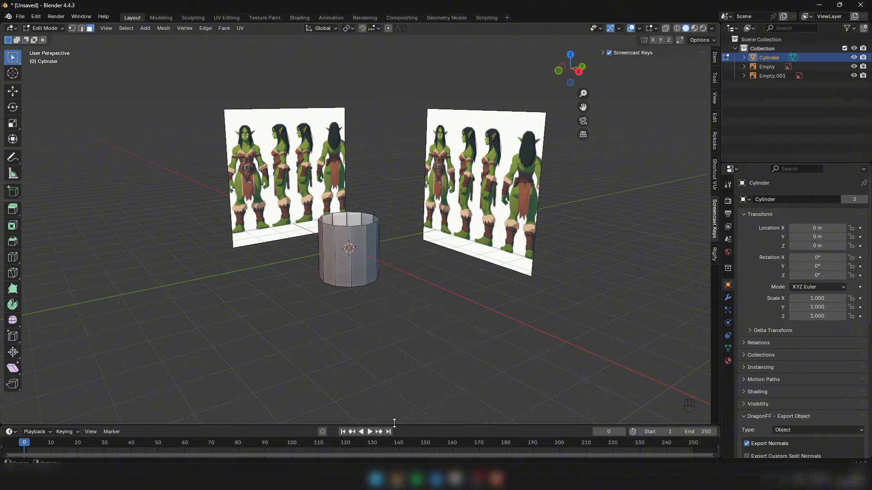
Step: Back in Object Mode and front view, raise the cylinder along Z to about 2.58 m, over the orc's torso
{"action": "middle_click_drag", "start_coordinate": [394, 429], "coordinate": [463, 258]}
{"action": "key", "text": "KP_1"}
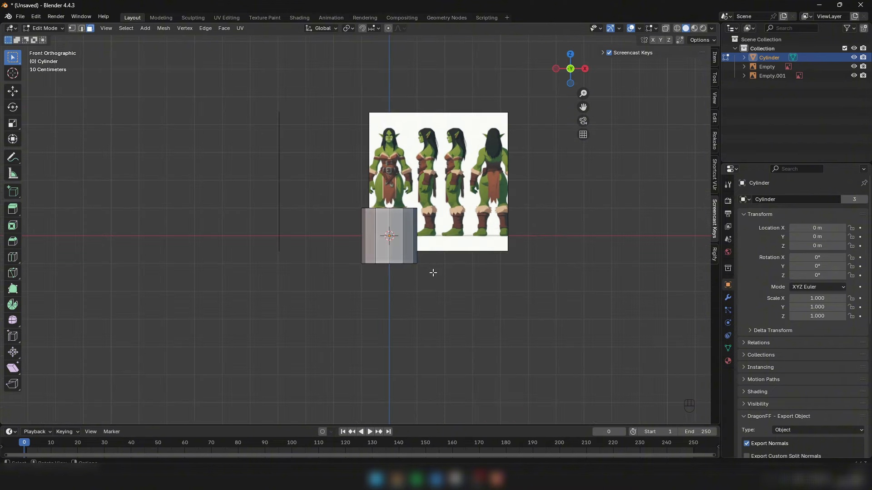
{"action": "key", "text": "Tab"}
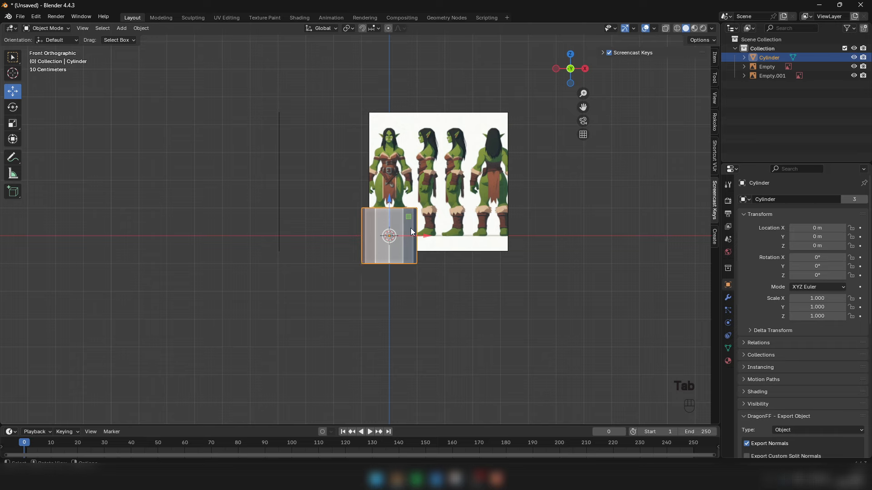
{"action": "scroll", "coordinate": [410, 228], "scroll_direction": "up", "scroll_amount": 4}
{"action": "middle_click_drag", "start_coordinate": [375, 200], "coordinate": [396, 271], "text": "shift"}
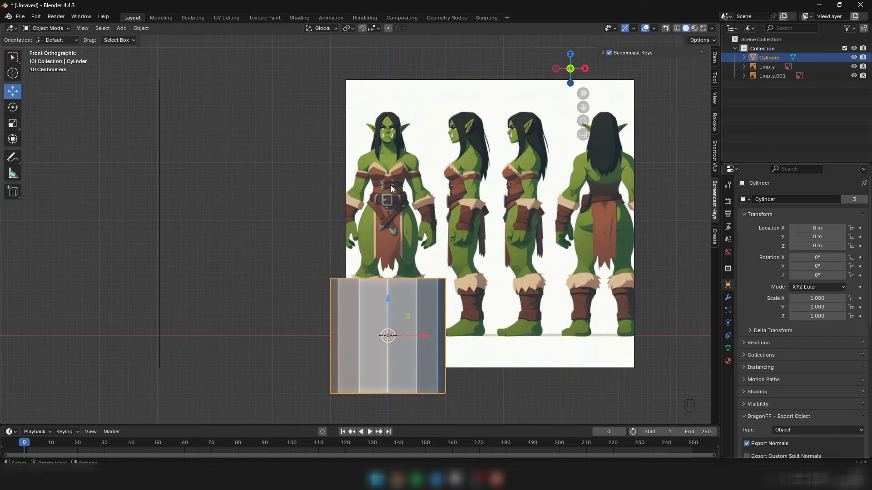
{"action": "left_click_drag", "start_coordinate": [388, 301], "coordinate": [396, 158]}
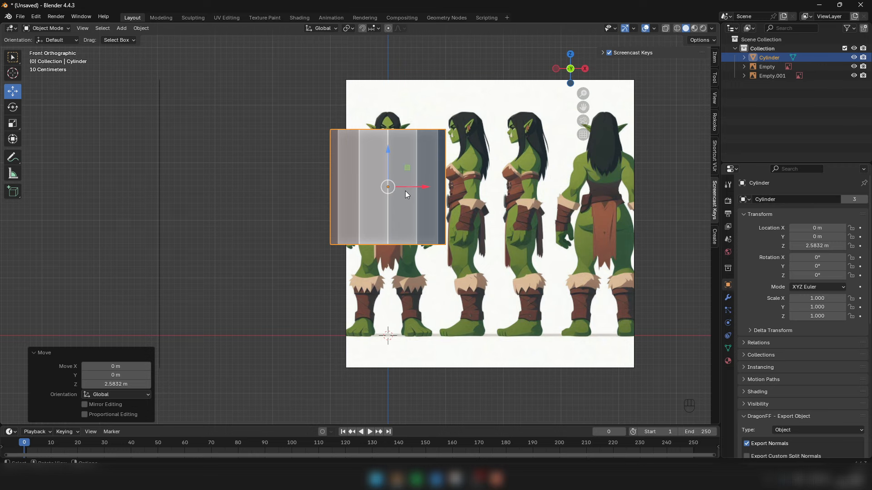
Step: Switch the viewport to wireframe shading so the reference shows through the cylinder
{"action": "key", "text": "z"}
{"action": "left_click", "coordinate": [347, 213]}
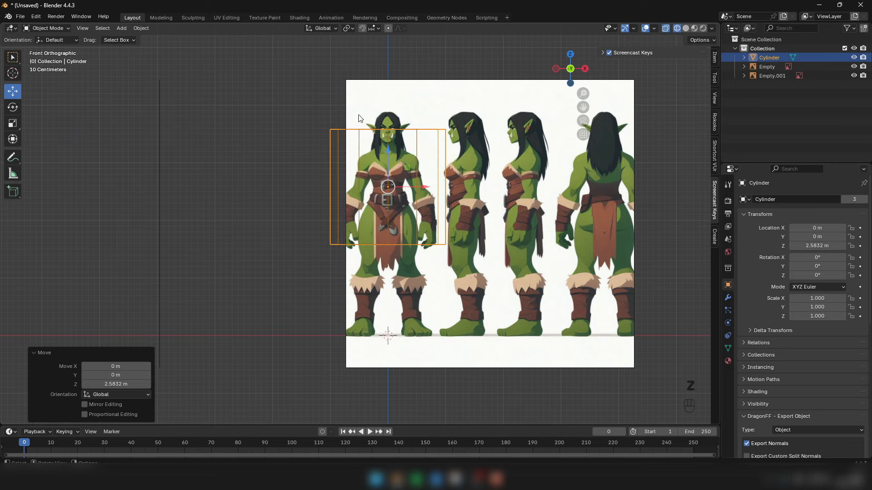
{"action": "middle_click_drag", "start_coordinate": [439, 154], "coordinate": [386, 195]}
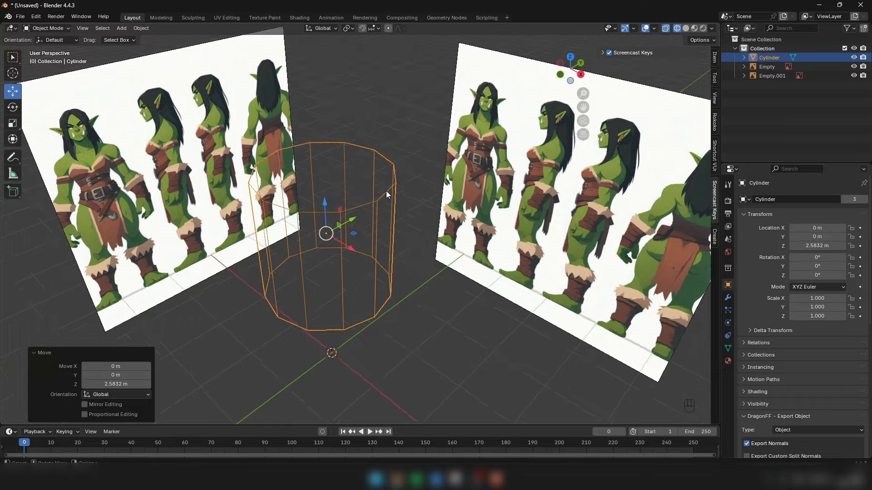
Step: From the front view, scale the cylinder down uniformly to about 0.254 to match the orc's waist width
{"action": "key", "text": "KP_1"}
{"action": "scroll", "coordinate": [406, 197], "scroll_direction": "up", "scroll_amount": 2}
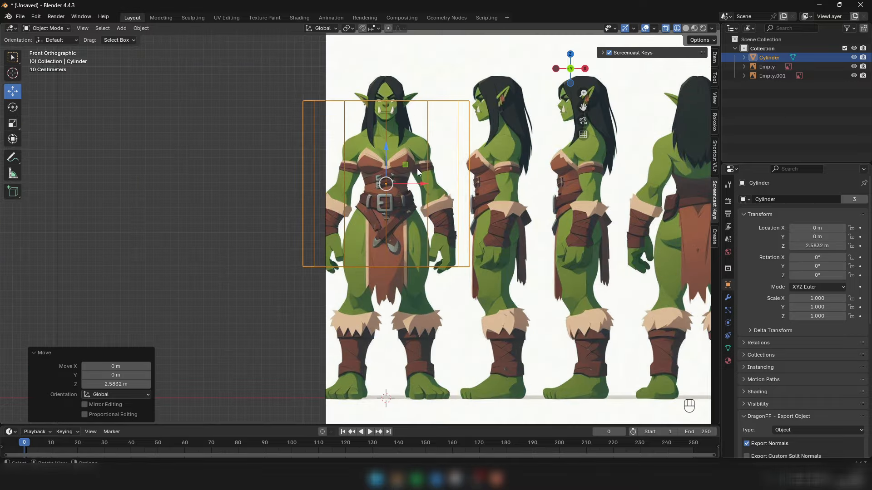
{"action": "key", "text": "s"}
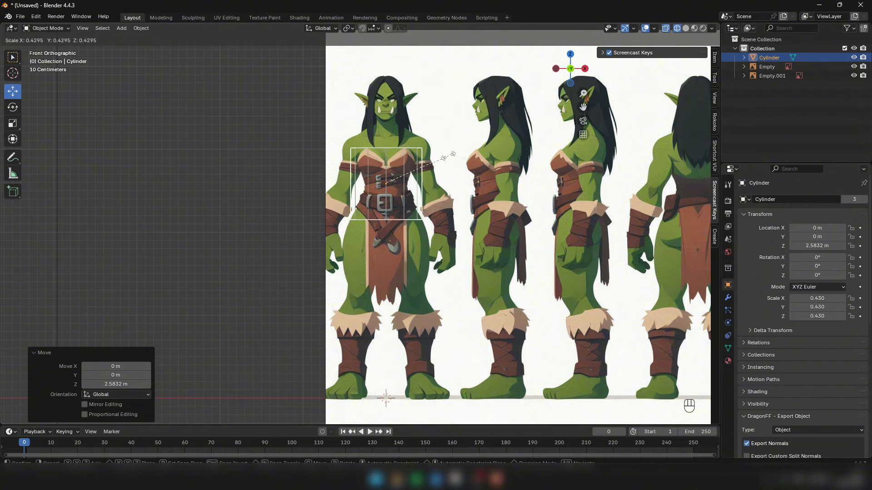
{"action": "left_click", "coordinate": [425, 169]}
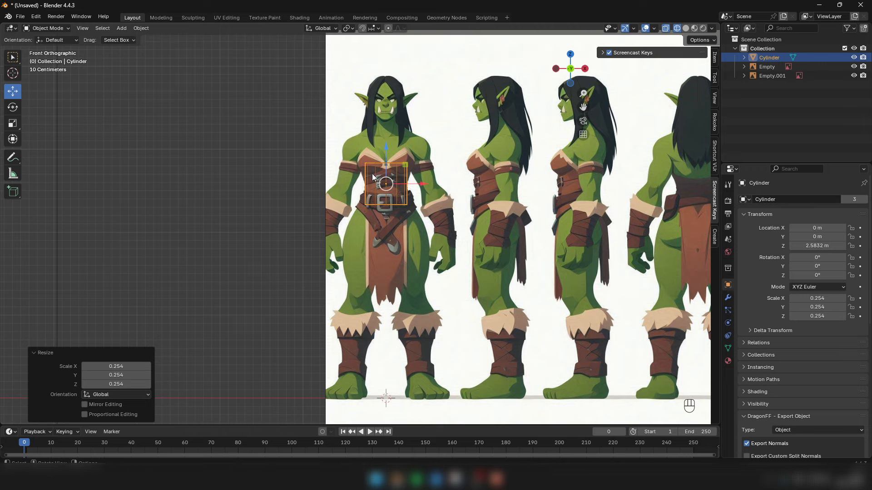
Step: Raise the scaled cylinder along Z to about 2.82 m so it sits over the front-facing orc's chest
{"action": "scroll", "coordinate": [380, 180], "scroll_direction": "up", "scroll_amount": 2}
{"action": "scroll", "coordinate": [381, 179], "scroll_direction": "up", "scroll_amount": 2}
{"action": "key", "text": "g"}
{"action": "key", "text": "z"}
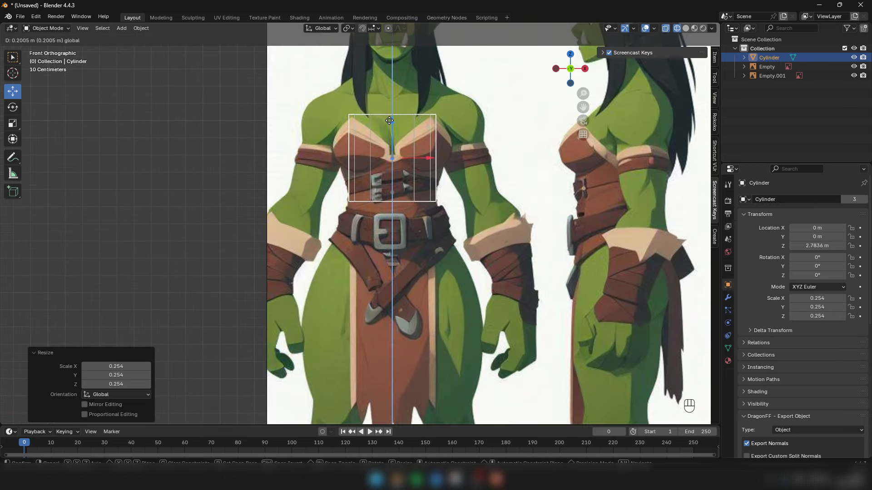
{"action": "left_click", "coordinate": [389, 113]}
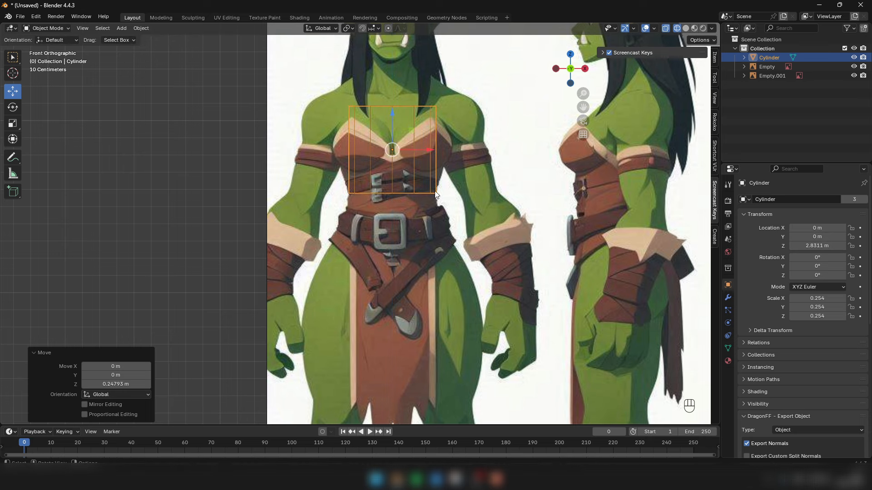
{"action": "left_click_drag", "start_coordinate": [392, 119], "coordinate": [399, 121]}
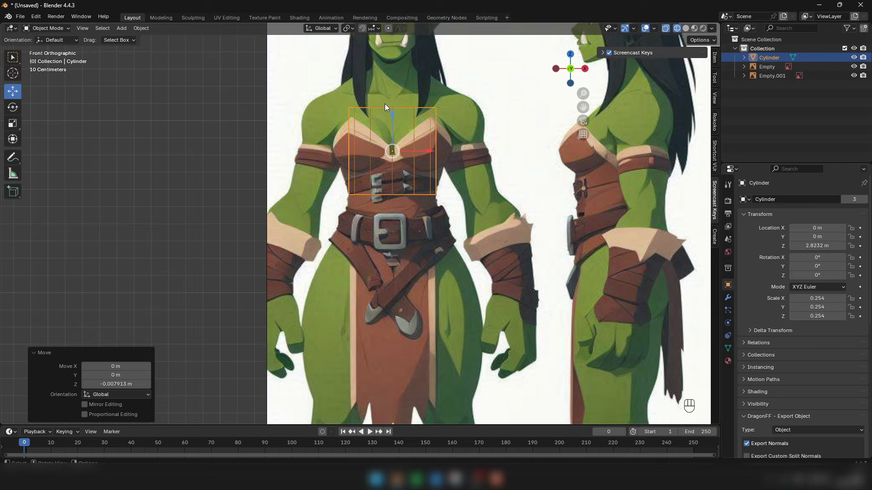
{"action": "scroll", "coordinate": [384, 152], "scroll_direction": "down", "scroll_amount": 1}
{"action": "scroll", "coordinate": [324, 196], "scroll_direction": "down", "scroll_amount": 2}
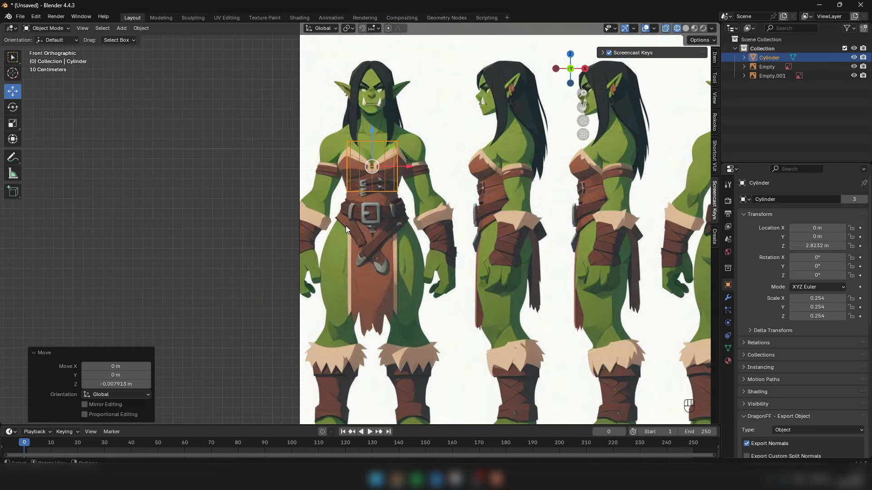
{"action": "middle_click_drag", "start_coordinate": [357, 209], "coordinate": [419, 187], "text": "shift"}
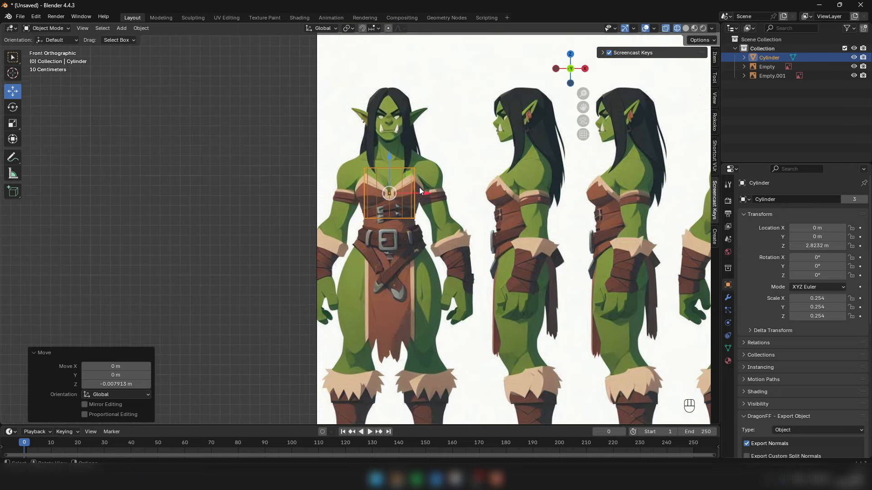
Step: Enter Edit Mode with edge selection and select the cylinder's top edge loop
{"action": "key", "text": "Tab"}
{"action": "key", "text": "2"}
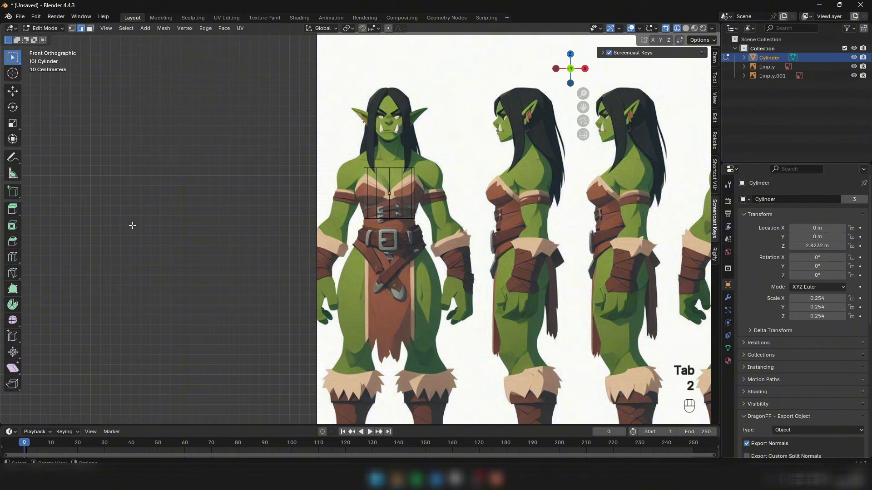
{"action": "scroll", "coordinate": [375, 183], "scroll_direction": "up", "scroll_amount": 6}
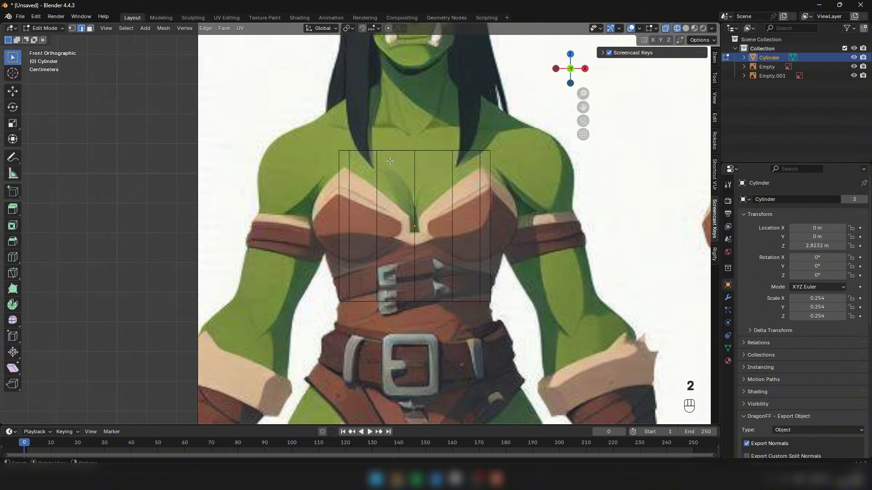
{"action": "left_click", "coordinate": [395, 151], "text": "alt"}
Step: Inspect the cylinder's selected top loop in solid shading and return to wireframe in front view
{"action": "middle_click_drag", "start_coordinate": [503, 150], "coordinate": [286, 214]}
{"action": "scroll", "coordinate": [286, 214], "scroll_direction": "down", "scroll_amount": 5}
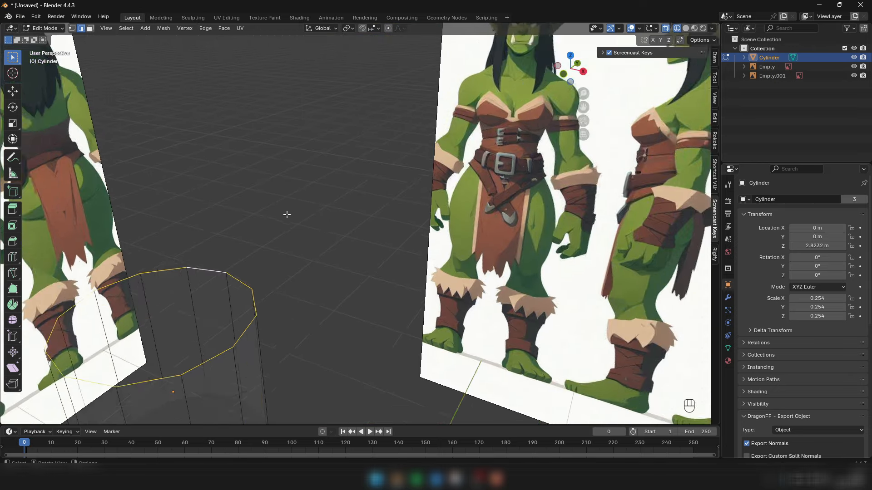
{"action": "key", "text": "z"}
{"action": "left_click", "coordinate": [296, 316]}
{"action": "key", "text": "z"}
{"action": "left_click", "coordinate": [315, 243]}
{"action": "middle_click_drag", "start_coordinate": [318, 241], "coordinate": [378, 182]}
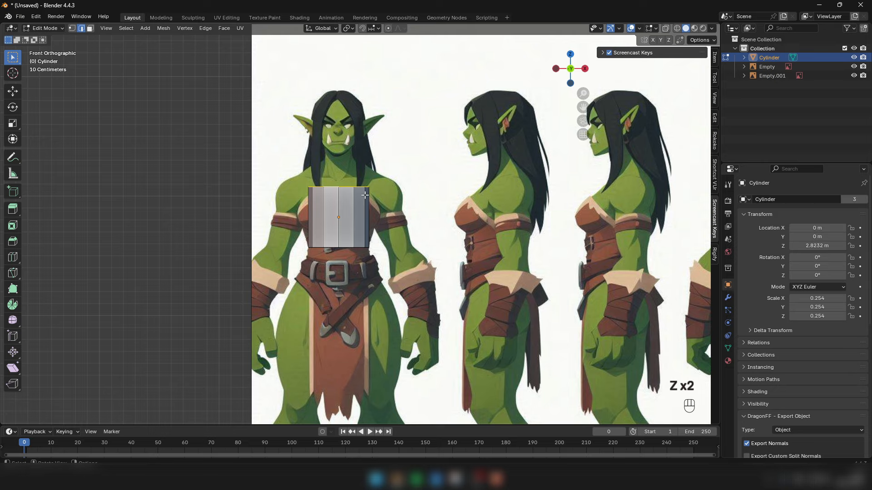
{"action": "key", "text": "z"}
{"action": "left_click", "coordinate": [291, 217]}
Step: Lower the selected top edge loop along Z by about 0.081 m, to the upper edge of the orc's bodice
{"action": "mouse_move", "coordinate": [324, 198]}
{"action": "middle_mouse_down"}
{"action": "mouse_move", "coordinate": [332, 198]}
{"action": "mouse_move", "coordinate": [322, 191]}
{"action": "middle_mouse_up"}
{"action": "scroll", "coordinate": [333, 198], "scroll_direction": "up", "scroll_amount": 1}
{"action": "left_click", "coordinate": [13, 91]}
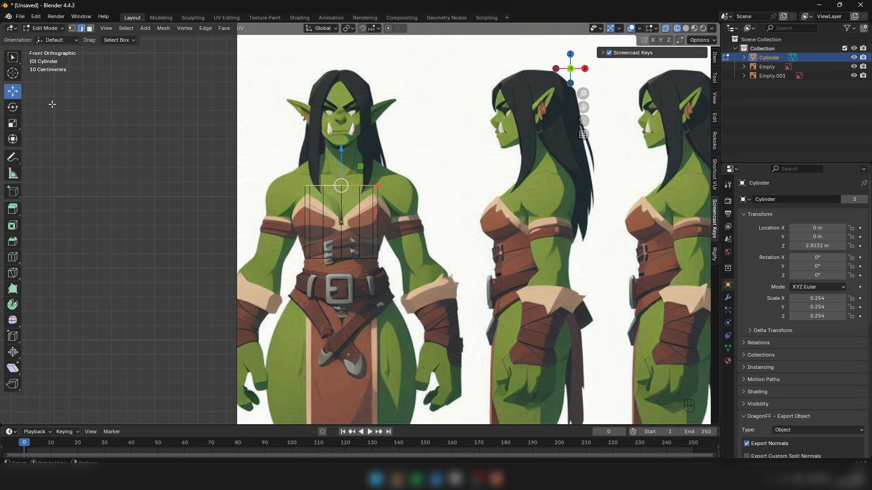
{"action": "scroll", "coordinate": [49, 205], "scroll_direction": "up", "scroll_amount": 2}
{"action": "left_click_drag", "start_coordinate": [329, 153], "coordinate": [325, 169]}
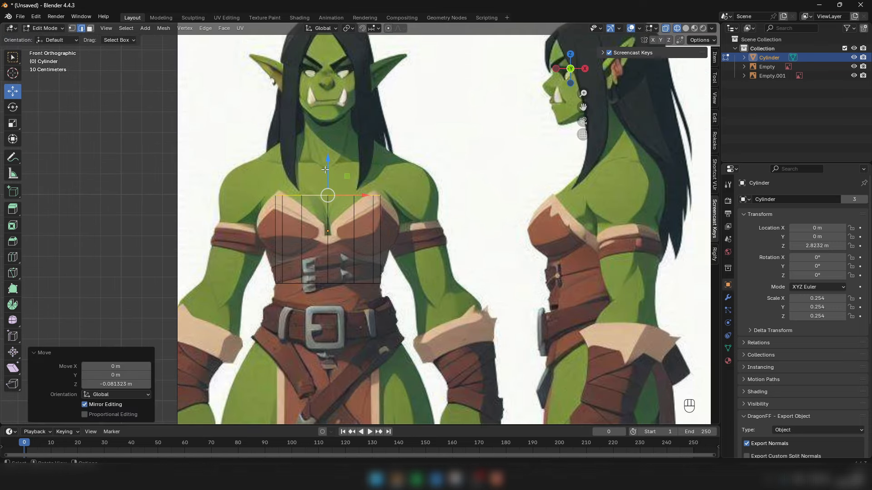
Step: Scale the top edge loop by about 1.297 to match the bust width and lower it by about 0.015 m
{"action": "key", "text": "s"}
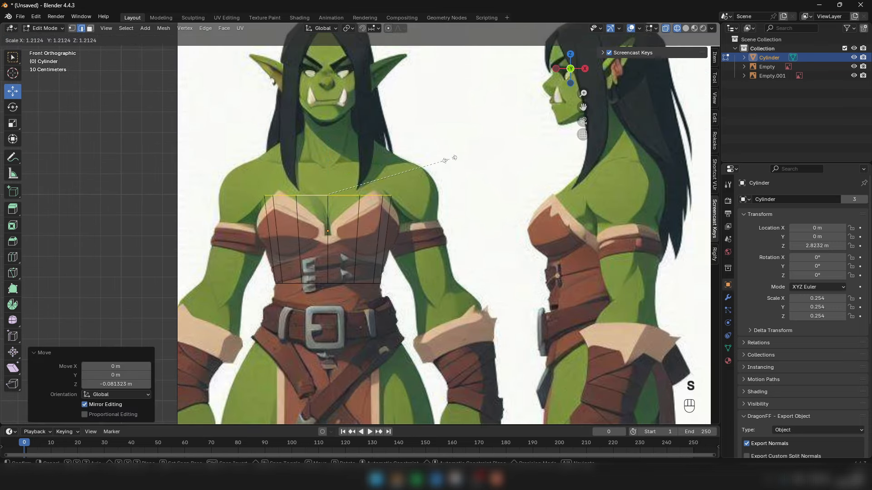
{"action": "left_click", "coordinate": [391, 206]}
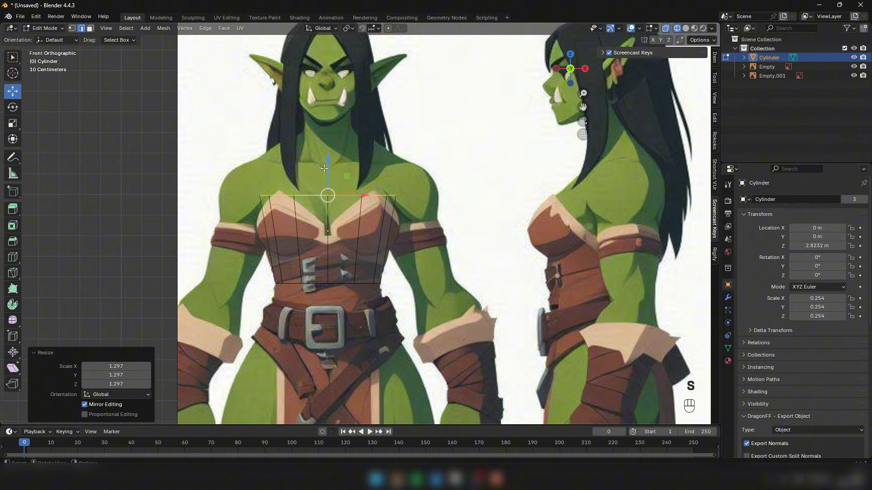
{"action": "left_click_drag", "start_coordinate": [324, 169], "coordinate": [325, 171]}
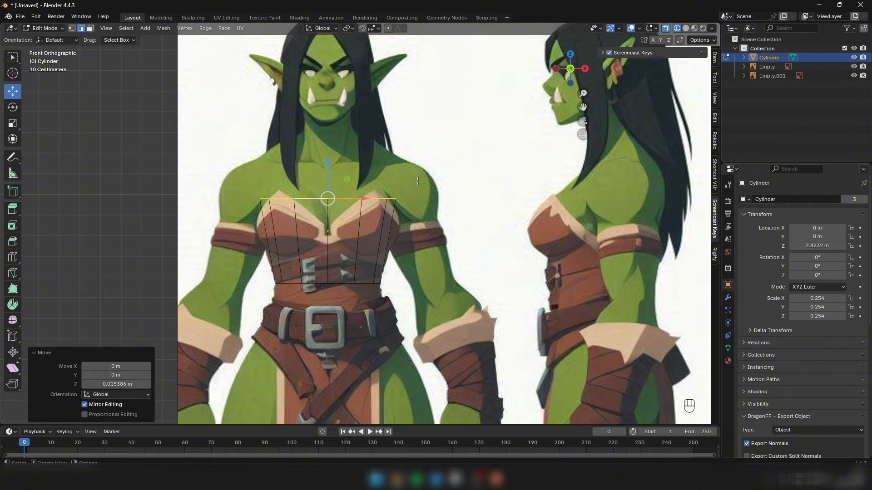
Step: Extrude the top edge loop upward along Z by about 0.198 m, to the orc's shoulder height
{"action": "key", "text": "e"}
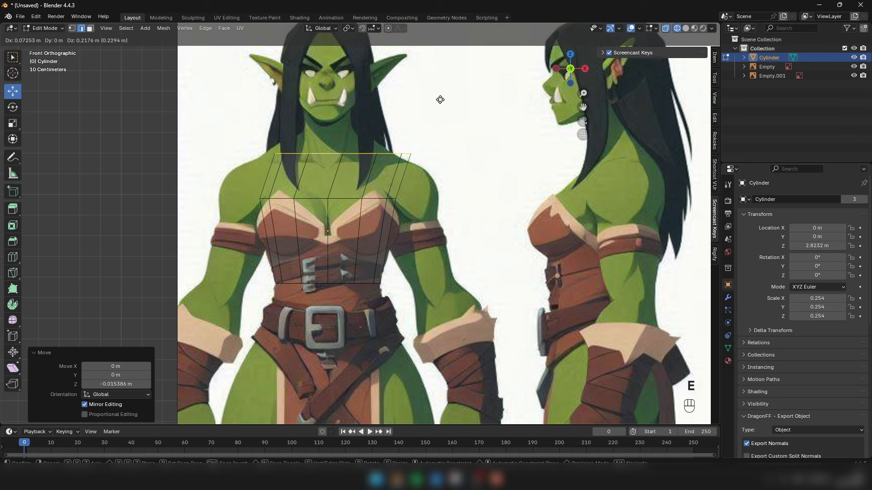
{"action": "key", "text": "z"}
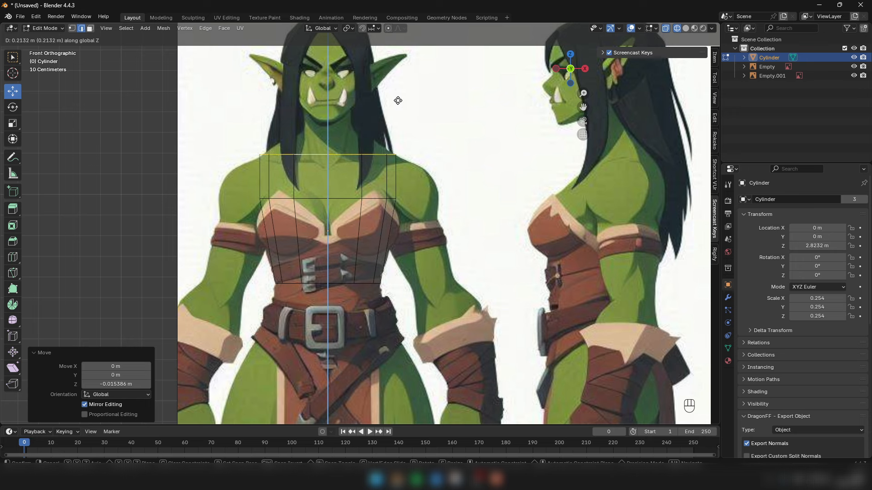
{"action": "right_click", "coordinate": [400, 105]}
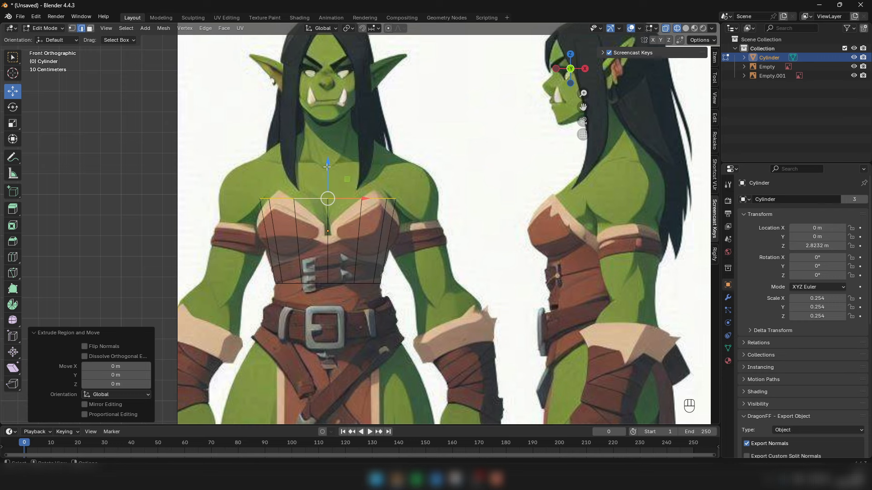
{"action": "left_click_drag", "start_coordinate": [328, 162], "coordinate": [332, 124]}
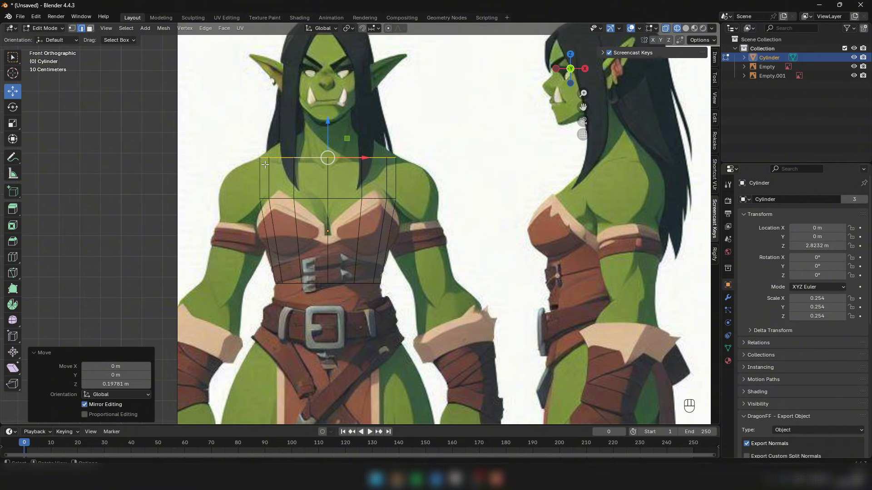
Step: Scale the shoulder-height loop to about 0.915 and raise it by about 0.007 m along Z
{"action": "key", "text": "s"}
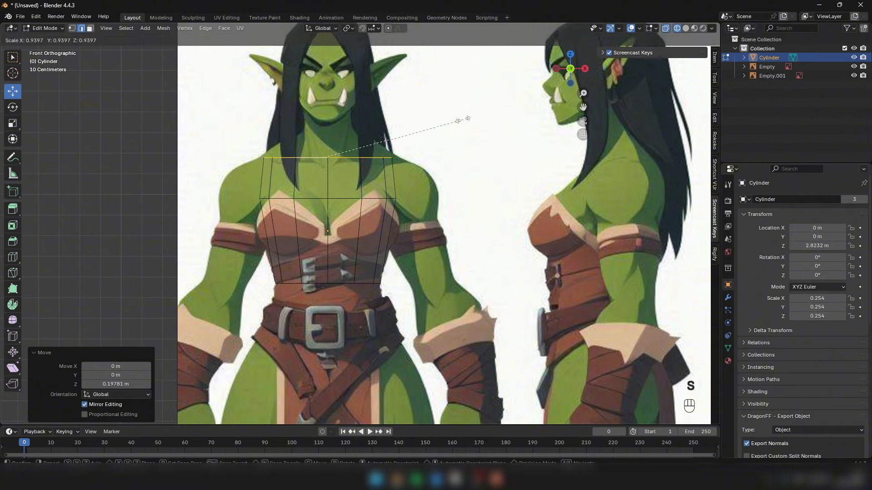
{"action": "left_click", "coordinate": [258, 205]}
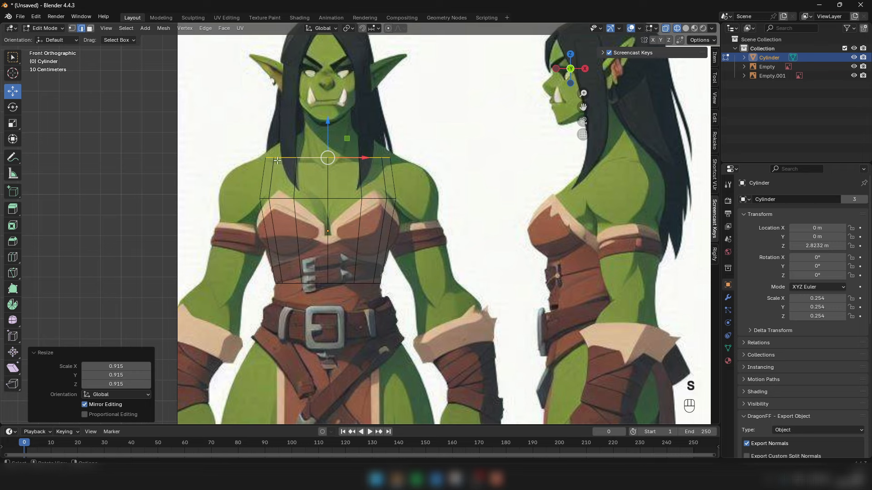
{"action": "left_click_drag", "start_coordinate": [326, 126], "coordinate": [325, 125]}
{"action": "scroll", "coordinate": [340, 182], "scroll_direction": "down", "scroll_amount": 3}
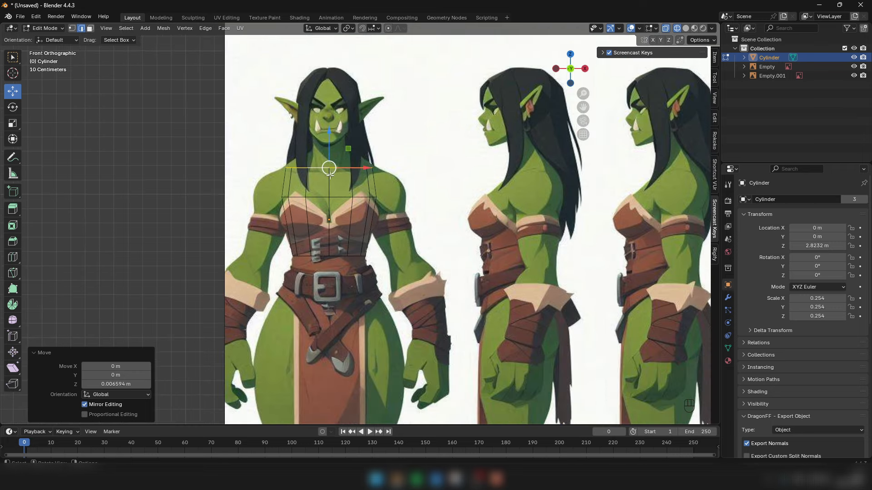
Step: Extrude the shoulder loop upward along Z by about 0.127 m, to the base of the orc's neck
{"action": "scroll", "coordinate": [338, 170], "scroll_direction": "up", "scroll_amount": 3}
{"action": "key", "text": "e"}
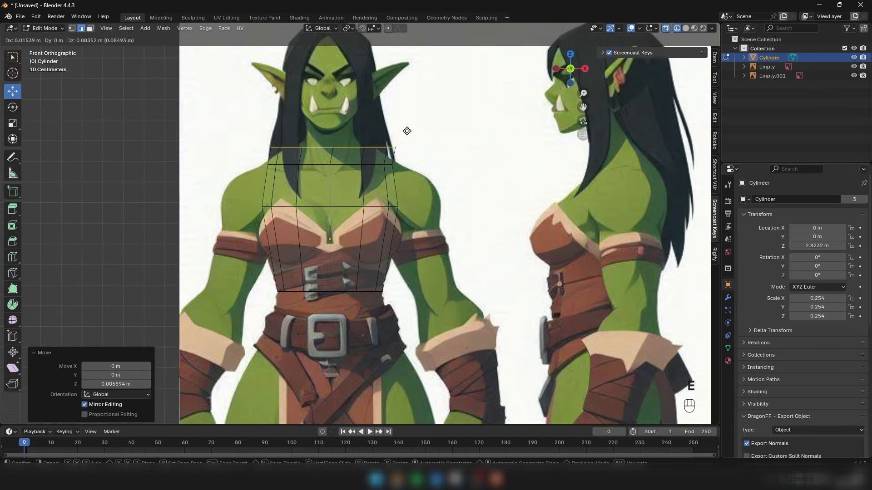
{"action": "key", "text": "z"}
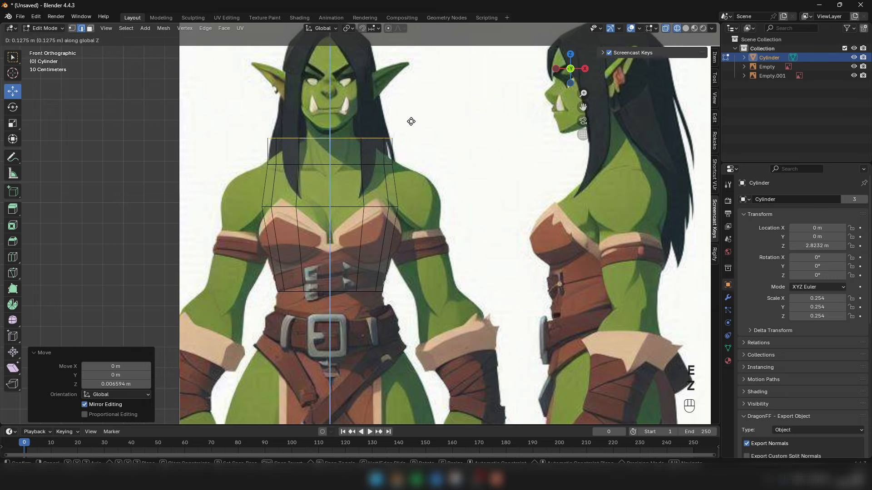
{"action": "left_click", "coordinate": [413, 122]}
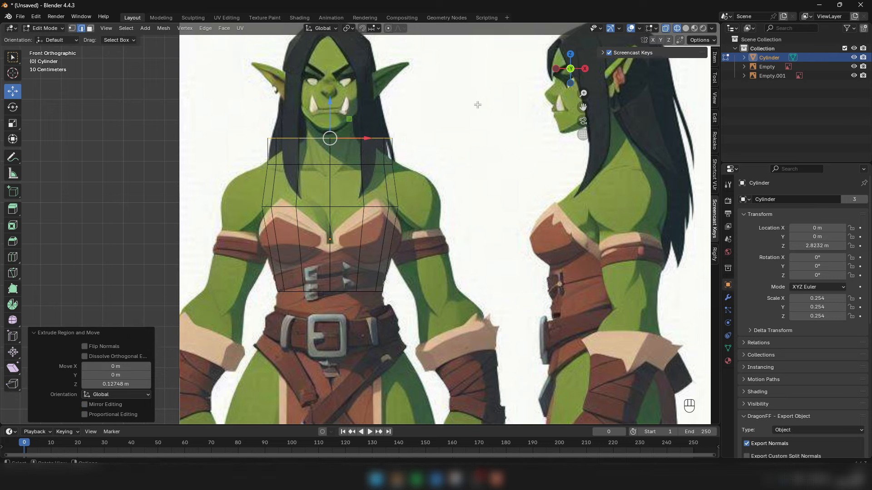
Step: Scale the new loop by about 0.374, and again by about 0.994, to match the orc's neck width
{"action": "key", "text": "s"}
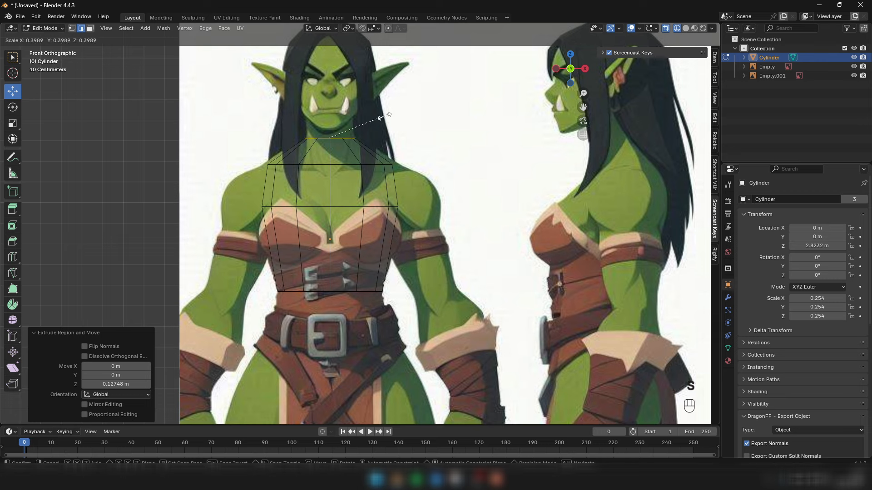
{"action": "left_click", "coordinate": [380, 118]}
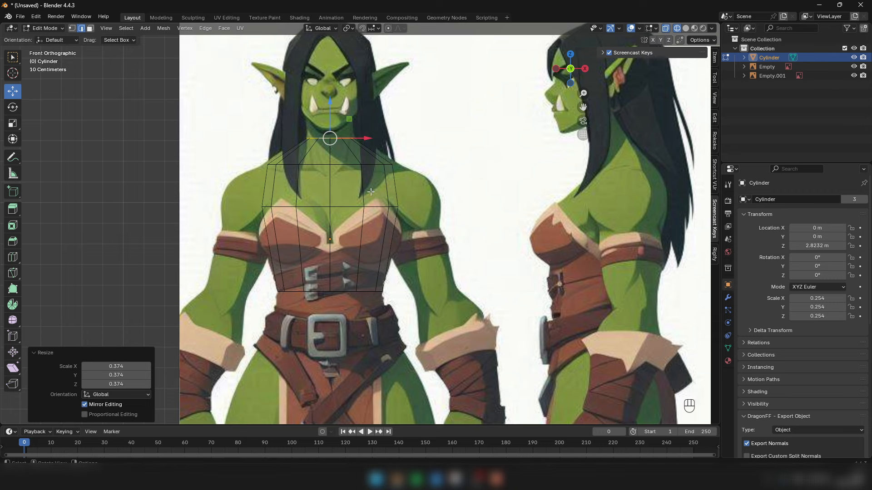
{"action": "scroll", "coordinate": [346, 154], "scroll_direction": "up", "scroll_amount": 2}
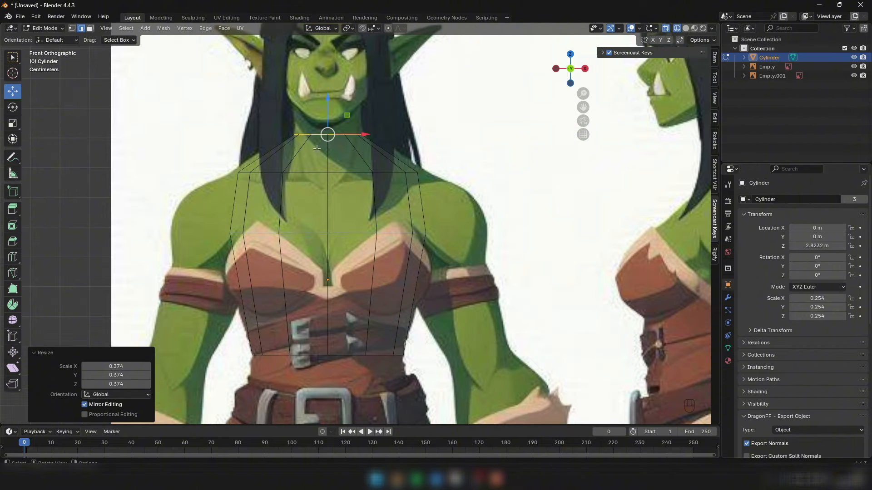
{"action": "key", "text": "s"}
{"action": "right_click", "coordinate": [402, 115]}
{"action": "scroll", "coordinate": [360, 132], "scroll_direction": "down", "scroll_amount": 1}
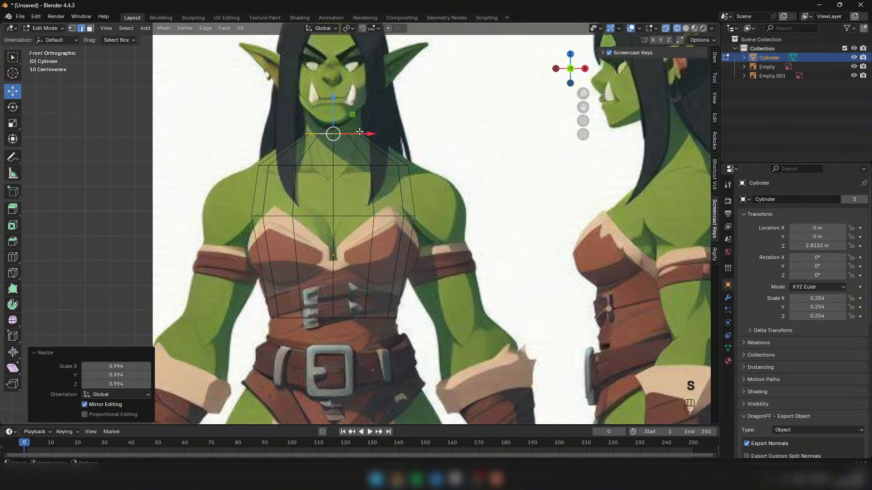
Step: Extrude the neck loop straight up along Z to the orc's mouth height to form the neck
{"action": "key", "text": "e"}
{"action": "right_click", "coordinate": [330, 110]}
{"action": "left_click_drag", "start_coordinate": [330, 110], "coordinate": [338, 78]}
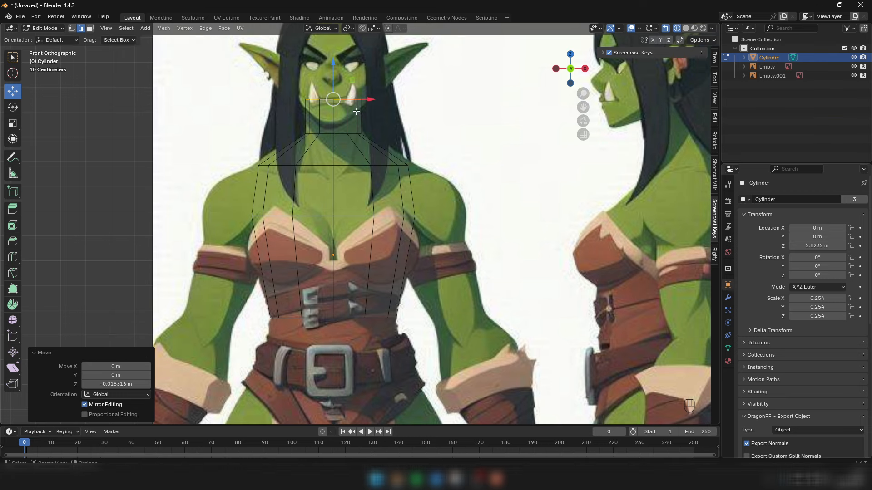
Step: Inspect the torso and neck shape from an angle in solid shading and return to wireframe in front view
{"action": "scroll", "coordinate": [313, 112], "scroll_direction": "down", "scroll_amount": 6}
{"action": "middle_click_drag", "start_coordinate": [313, 113], "coordinate": [293, 138]}
{"action": "key", "text": "z"}
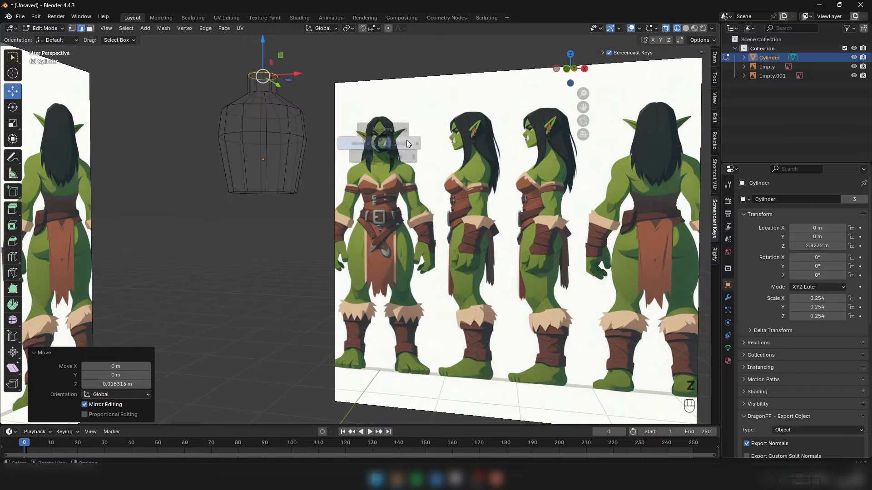
{"action": "left_click", "coordinate": [328, 143]}
{"action": "mouse_move", "coordinate": [298, 173]}
{"action": "middle_mouse_down"}
{"action": "mouse_move", "coordinate": [201, 194]}
{"action": "mouse_move", "coordinate": [334, 177]}
{"action": "middle_mouse_up"}
{"action": "scroll", "coordinate": [338, 182], "scroll_direction": "up", "scroll_amount": 3}
{"action": "key", "text": "2"}
{"action": "key", "text": "z"}
{"action": "left_click", "coordinate": [288, 183]}
Step: Select the torso's bottom edge loop and extrude it down along Z by about 0.24 m, to the belt
{"action": "key", "text": "2"}
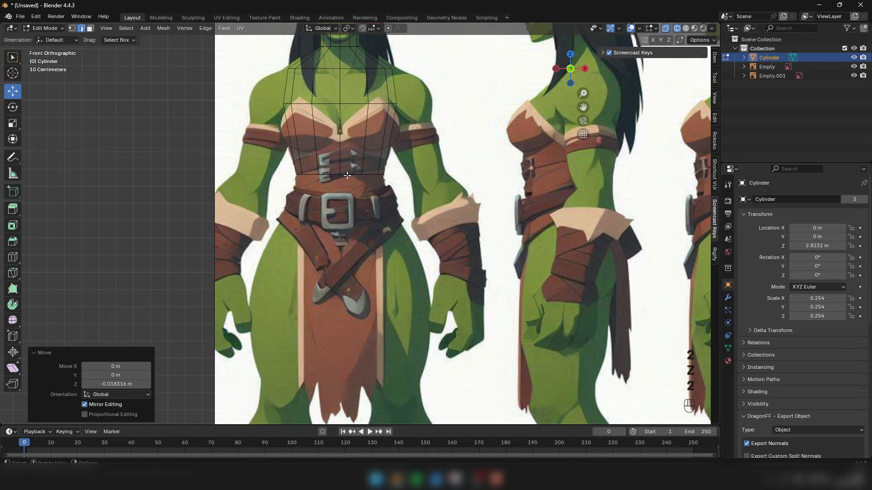
{"action": "left_click", "coordinate": [347, 176], "text": "alt"}
{"action": "scroll", "coordinate": [340, 179], "scroll_direction": "up", "scroll_amount": 2}
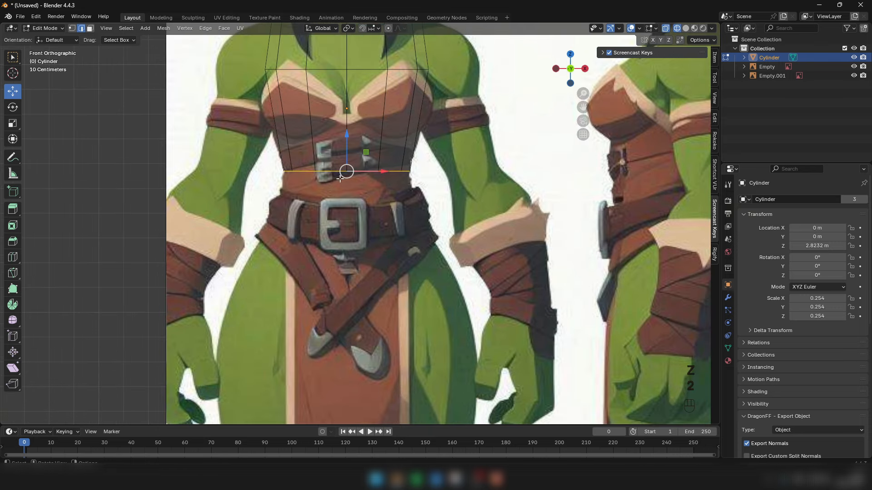
{"action": "key", "text": "e"}
{"action": "key", "text": "z"}
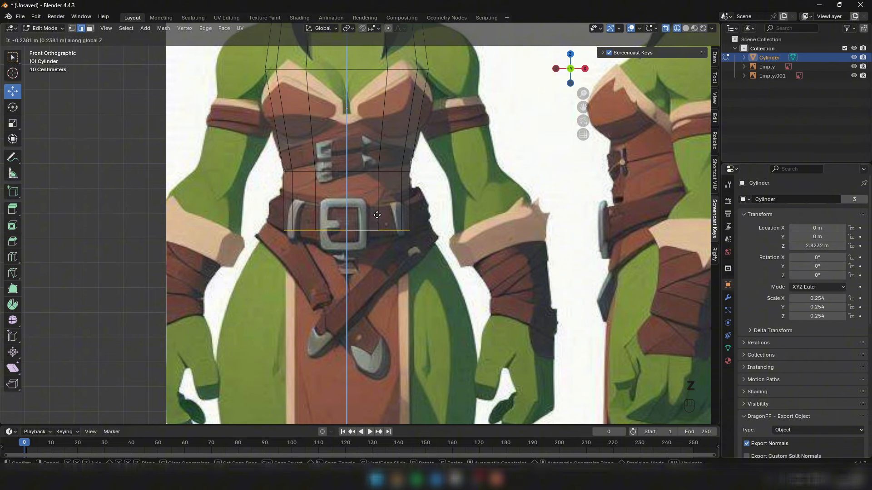
{"action": "left_click", "coordinate": [377, 216]}
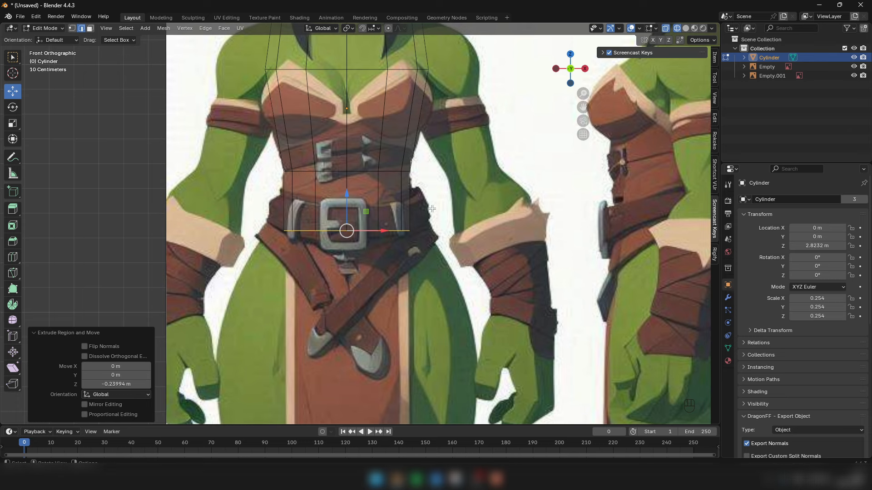
Step: Scale the extruded bottom loop by about 1.292 to widen it toward the orc's hips
{"action": "key", "text": "s"}
{"action": "left_click", "coordinate": [454, 210]}
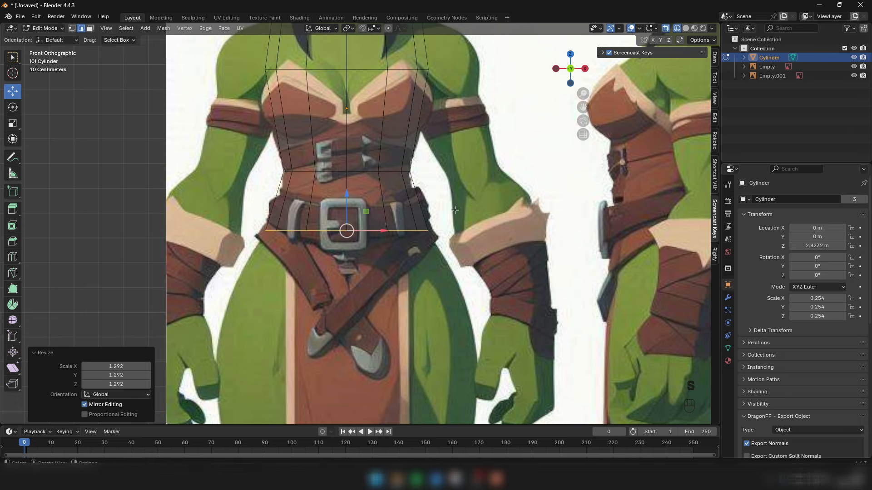
{"action": "scroll", "coordinate": [372, 259], "scroll_direction": "down", "scroll_amount": 8}
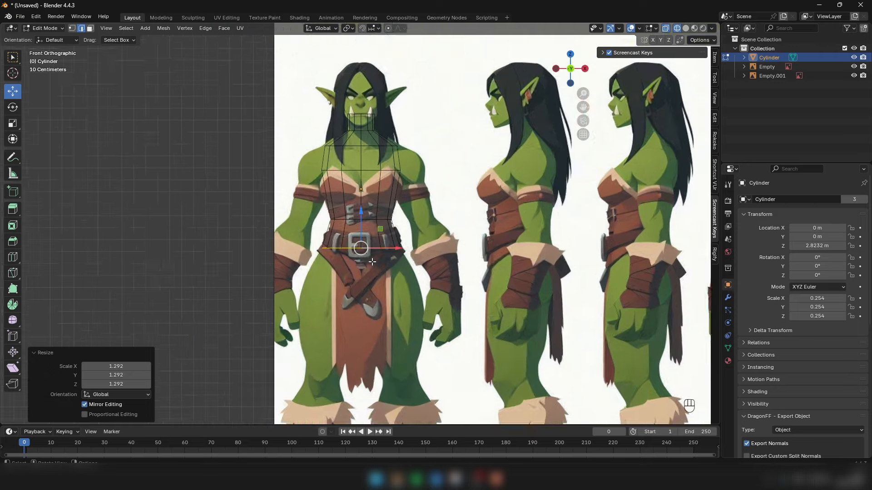
Step: In the right side view, move the side reference image along Y by about 0.427 m to line its first side profile up with the torso
{"action": "middle_click_drag", "start_coordinate": [433, 206], "coordinate": [338, 204]}
{"action": "key", "text": "KP_3"}
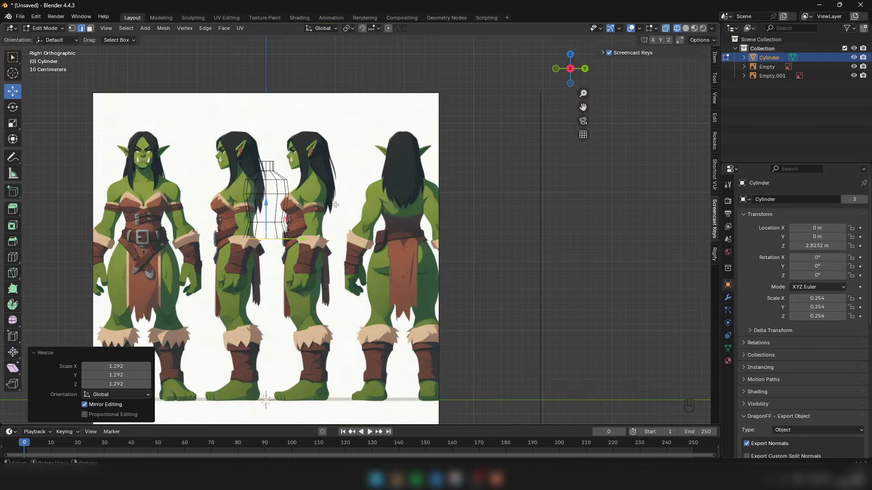
{"action": "middle_click_drag", "start_coordinate": [245, 194], "coordinate": [322, 136], "text": "shift"}
{"action": "scroll", "coordinate": [342, 210], "scroll_direction": "down", "scroll_amount": 2}
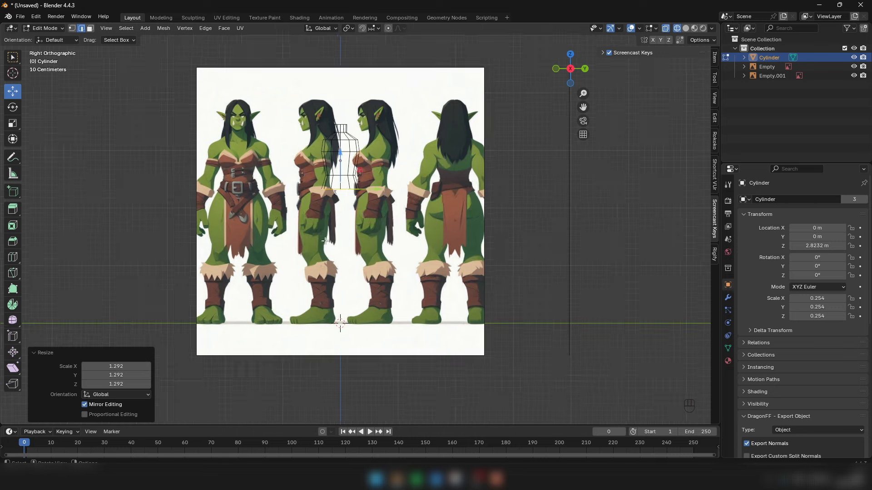
{"action": "key", "text": "Tab"}
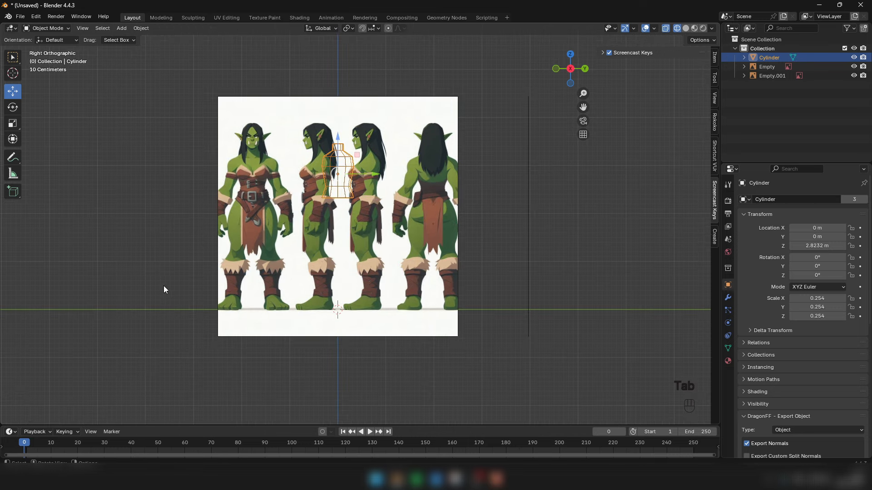
{"action": "left_click", "coordinate": [219, 210]}
{"action": "scroll", "coordinate": [354, 224], "scroll_direction": "up", "scroll_amount": 3}
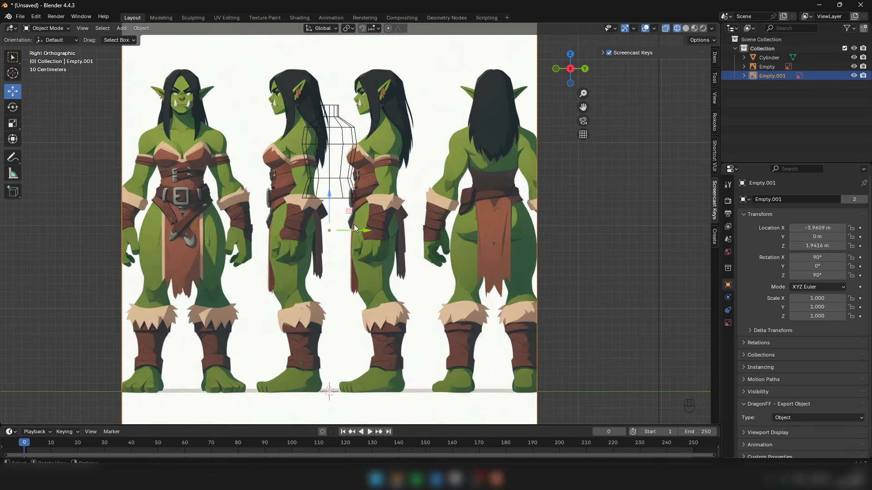
{"action": "key", "text": "g"}
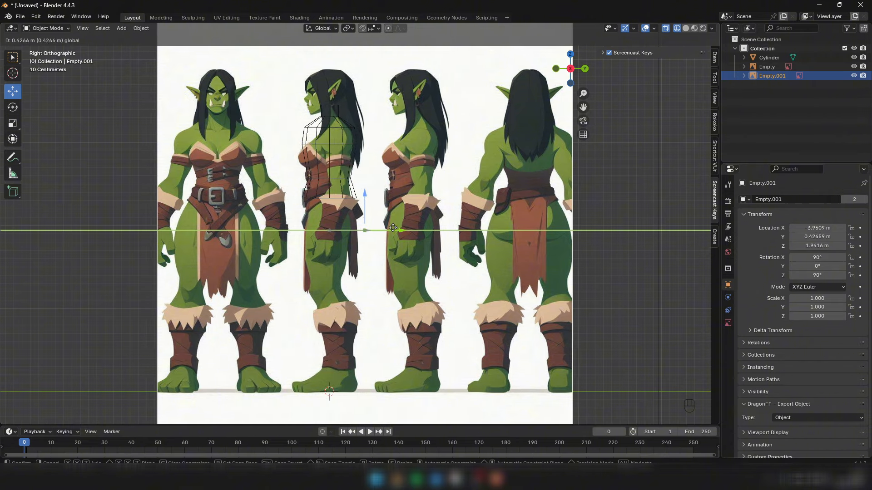
{"action": "left_click", "coordinate": [394, 228]}
{"action": "scroll", "coordinate": [353, 181], "scroll_direction": "down", "scroll_amount": 3}
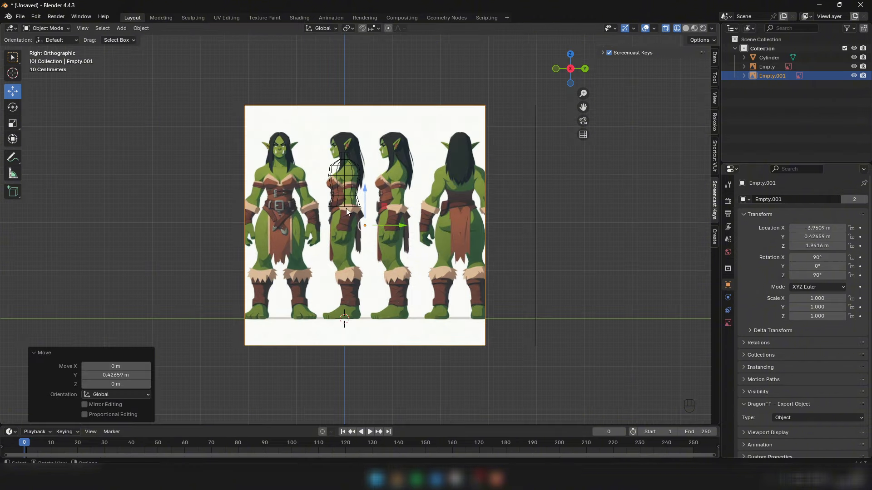
{"action": "scroll", "coordinate": [342, 328], "scroll_direction": "up", "scroll_amount": 2}
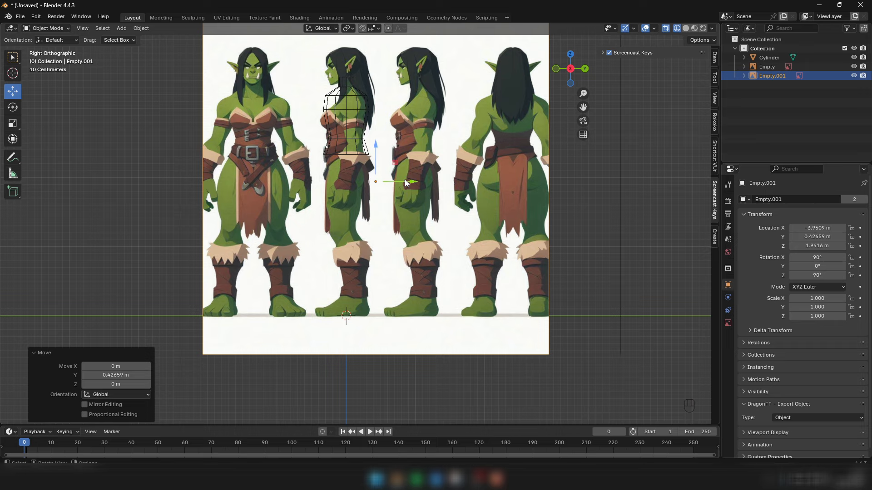
Step: Select the torso cylinder and enter Edit Mode with face selection, framing the neck in the side view
{"action": "scroll", "coordinate": [363, 145], "scroll_direction": "up", "scroll_amount": 3}
{"action": "left_click", "coordinate": [335, 109]}
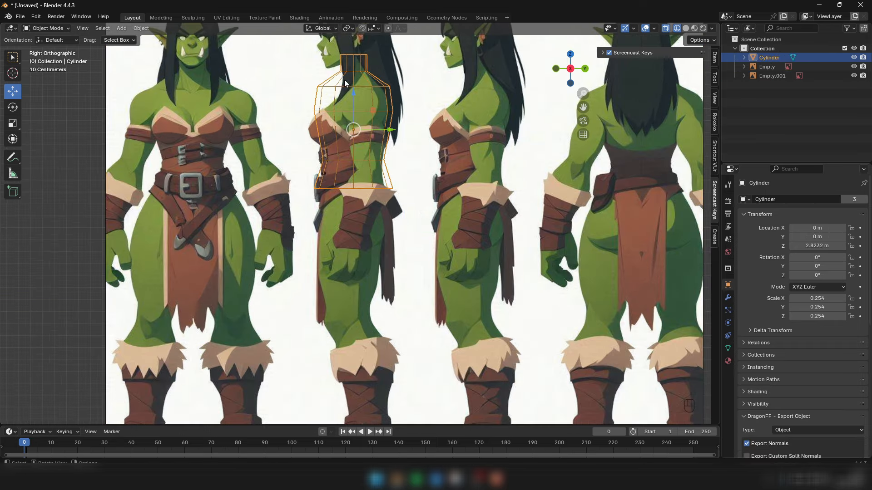
{"action": "scroll", "coordinate": [320, 195], "scroll_direction": "down", "scroll_amount": 4}
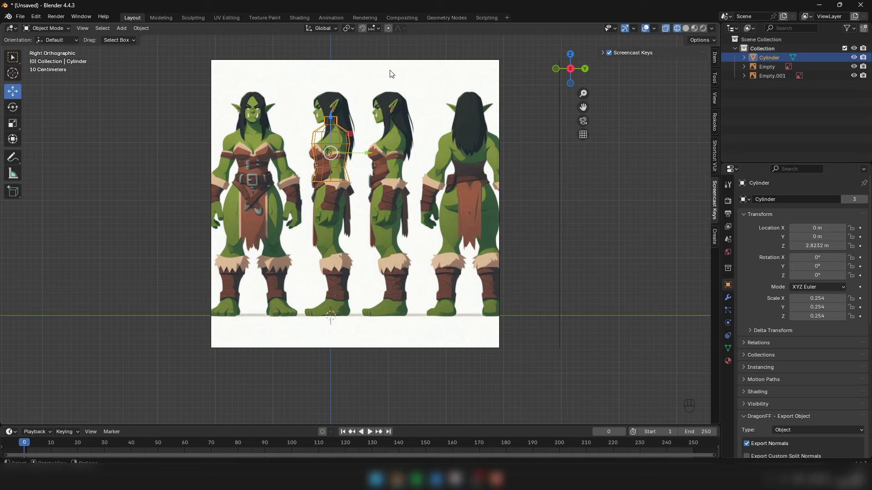
{"action": "scroll", "coordinate": [327, 122], "scroll_direction": "up", "scroll_amount": 5}
{"action": "key", "text": "Tab"}
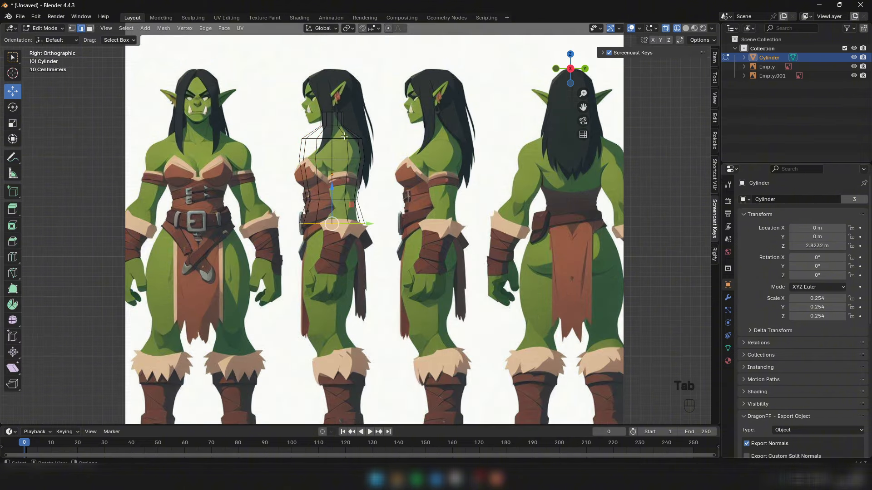
{"action": "key", "text": "2"}
{"action": "scroll", "coordinate": [336, 129], "scroll_direction": "up", "scroll_amount": 3}
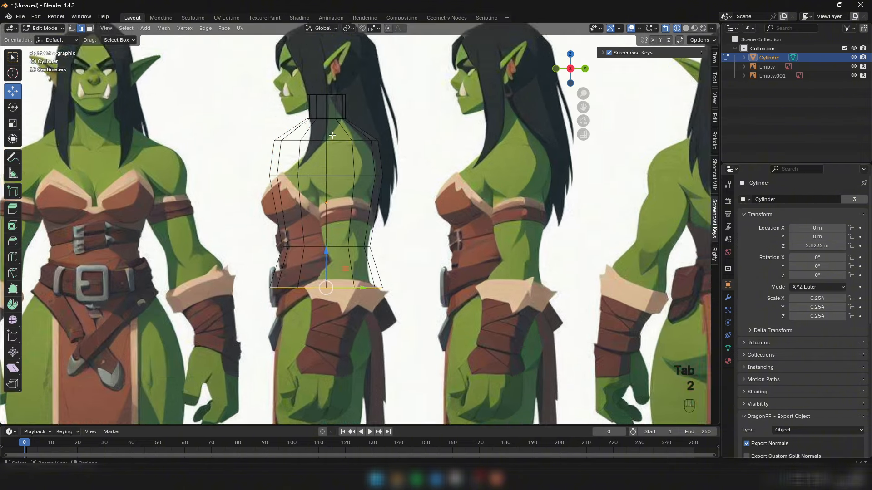
{"action": "key", "text": "3"}
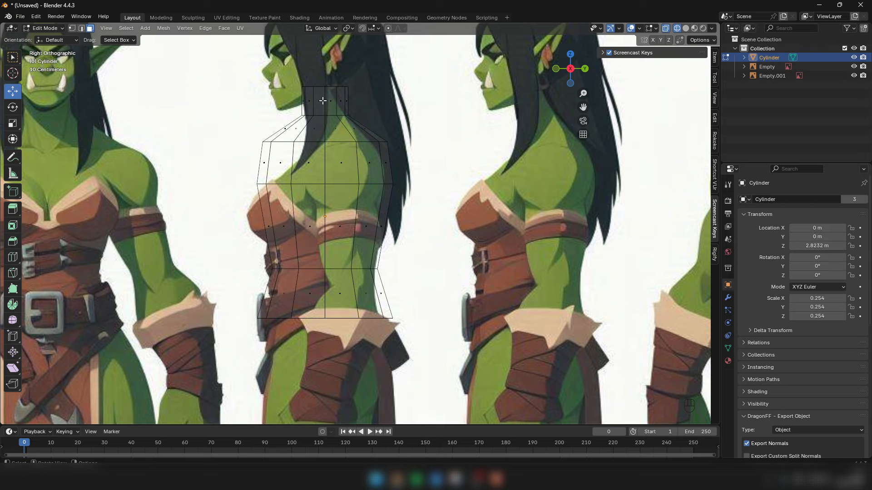
{"action": "key", "text": "Tab"}
{"action": "scroll", "coordinate": [329, 124], "scroll_direction": "down", "scroll_amount": 6}
{"action": "key", "text": "Tab"}
{"action": "scroll", "coordinate": [327, 123], "scroll_direction": "up", "scroll_amount": 6}
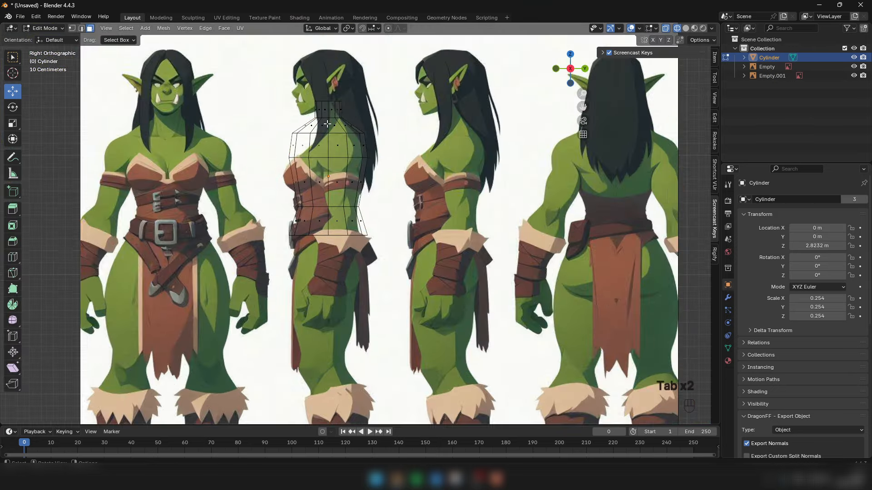
{"action": "scroll", "coordinate": [338, 114], "scroll_direction": "up", "scroll_amount": 2}
{"action": "key", "text": "3"}
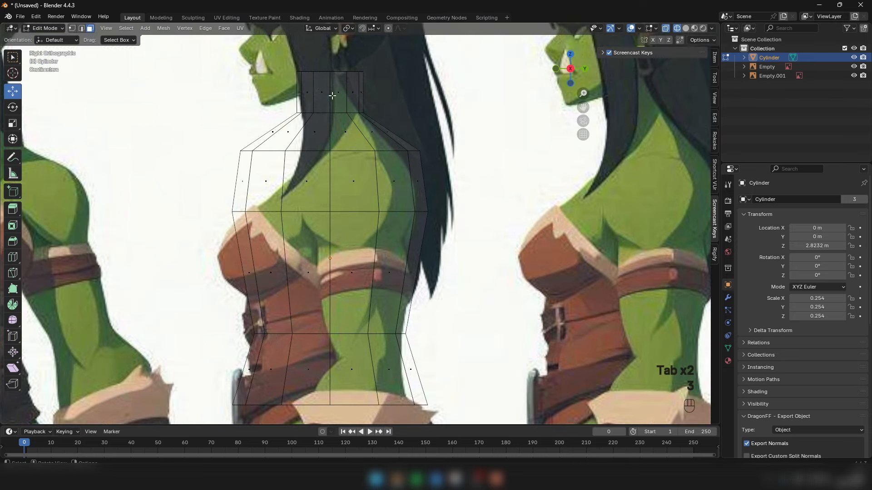
Step: Move the neck's face loop back along Y by about 0.075 m and rotate it by about -9.8° to follow the neck
{"action": "left_click", "coordinate": [332, 94], "text": "alt"}
{"action": "left_click_drag", "start_coordinate": [351, 93], "coordinate": [380, 90]}
{"action": "scroll", "coordinate": [380, 91], "scroll_direction": "down", "scroll_amount": 2}
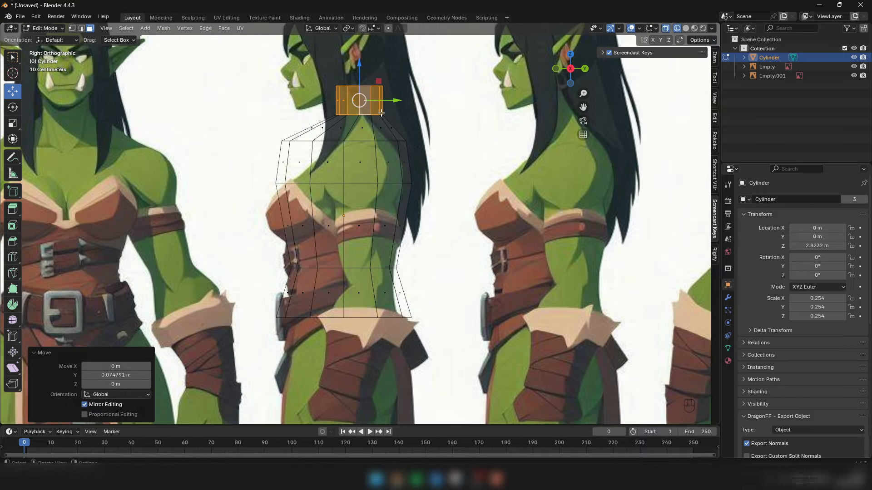
{"action": "middle_click_drag", "start_coordinate": [380, 97], "coordinate": [384, 156], "text": "shift"}
{"action": "scroll", "coordinate": [385, 157], "scroll_direction": "up", "scroll_amount": 2}
{"action": "key", "text": "r"}
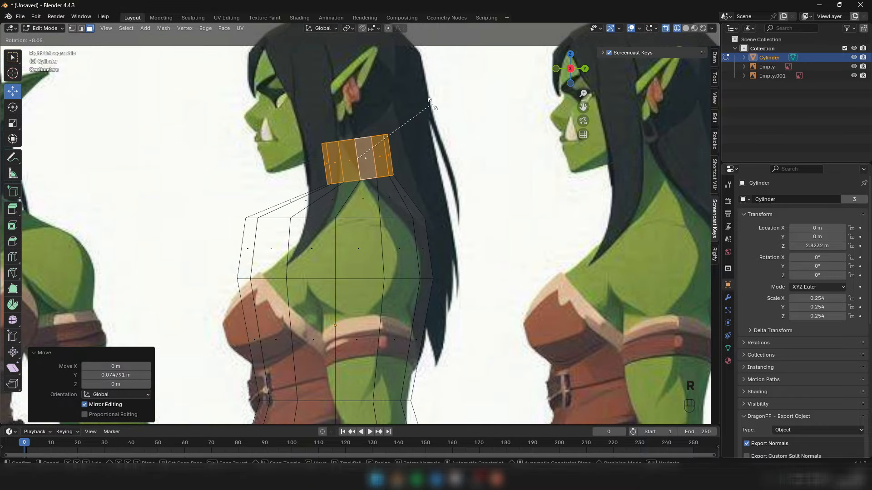
{"action": "left_click", "coordinate": [429, 104]}
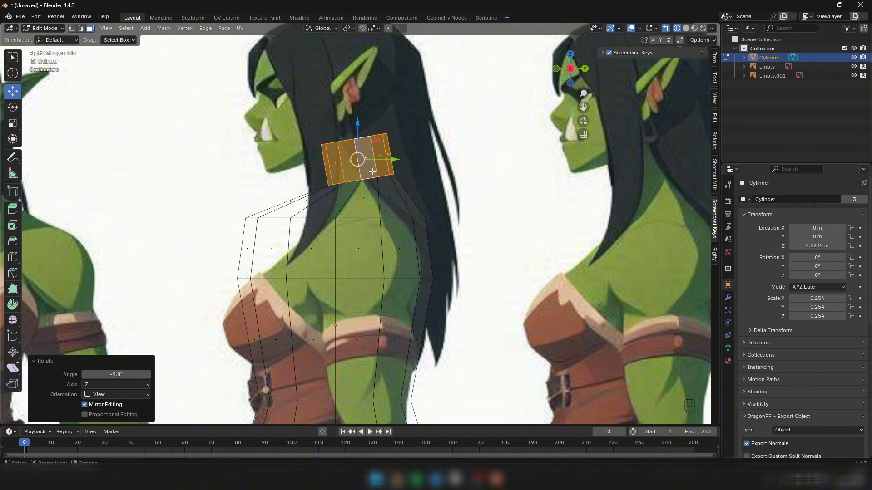
Step: Select the edge loop just below the neck and move it back along Y by about 0.066 m
{"action": "scroll", "coordinate": [372, 178], "scroll_direction": "down", "scroll_amount": 2}
{"action": "key", "text": "2"}
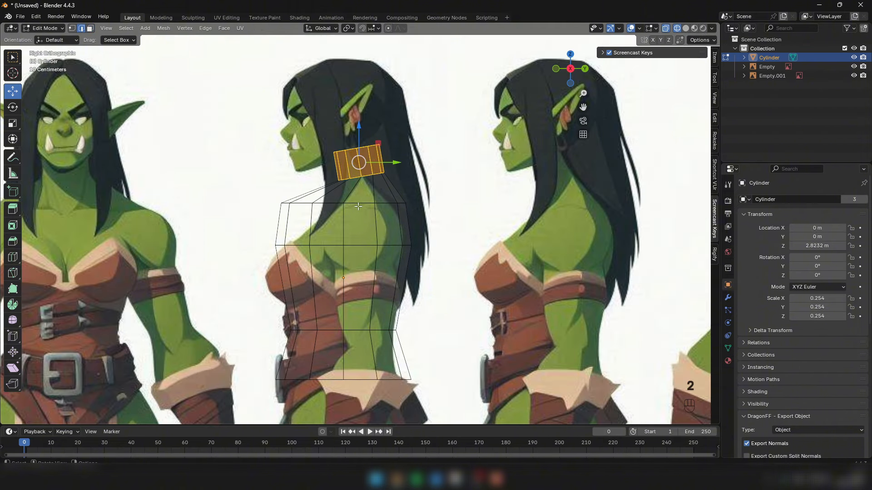
{"action": "left_click", "coordinate": [337, 204], "text": "alt"}
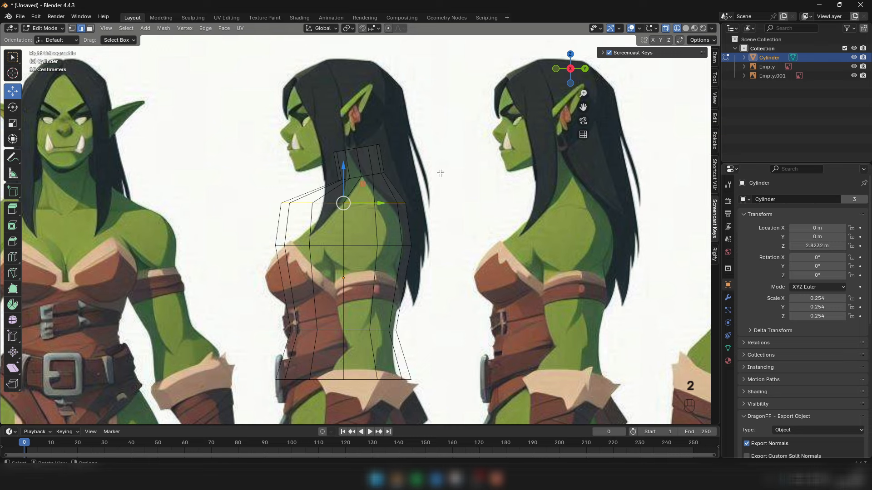
{"action": "scroll", "coordinate": [370, 196], "scroll_direction": "up", "scroll_amount": 2}
{"action": "left_click_drag", "start_coordinate": [369, 205], "coordinate": [392, 206]}
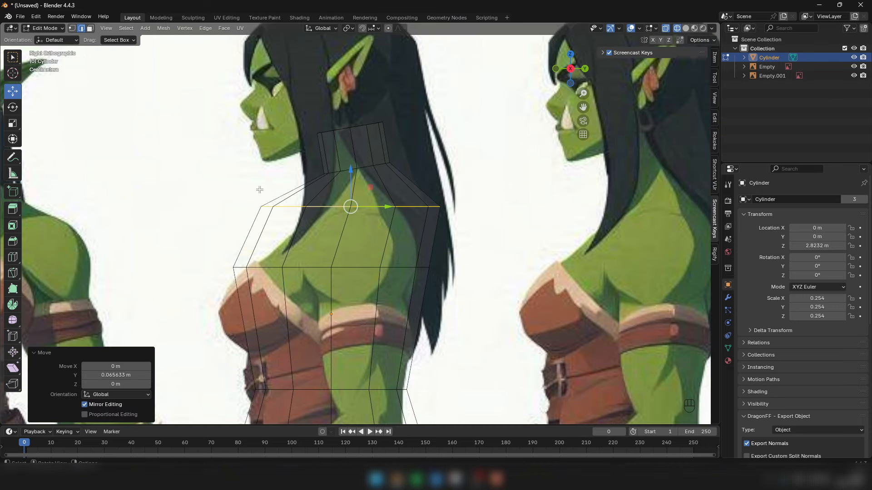
Step: Scale the upper shoulder edge loop narrower along Y and move it back by about 0.024 m
{"action": "left_click", "coordinate": [12, 125]}
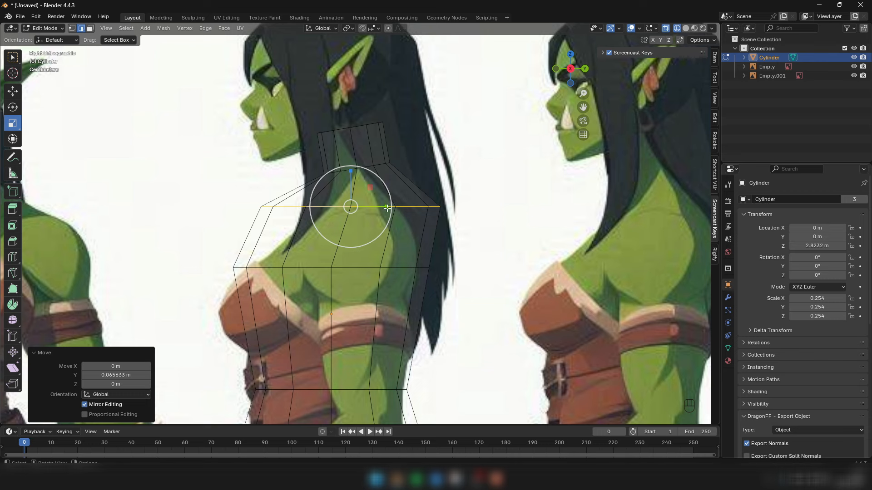
{"action": "mouse_move", "coordinate": [386, 207]}
{"action": "left_mouse_down"}
{"action": "mouse_move", "coordinate": [374, 207]}
{"action": "mouse_move", "coordinate": [399, 207]}
{"action": "left_mouse_up"}
{"action": "left_click", "coordinate": [15, 94]}
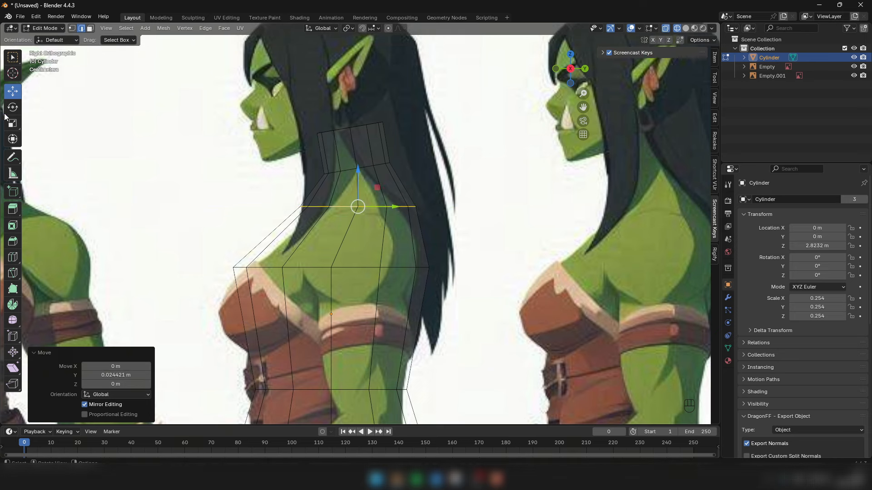
Step: Rotate the upper shoulder edge loop by about -5.2° and fine-tune its Y width and position against the side profile
{"action": "left_click", "coordinate": [7, 120]}
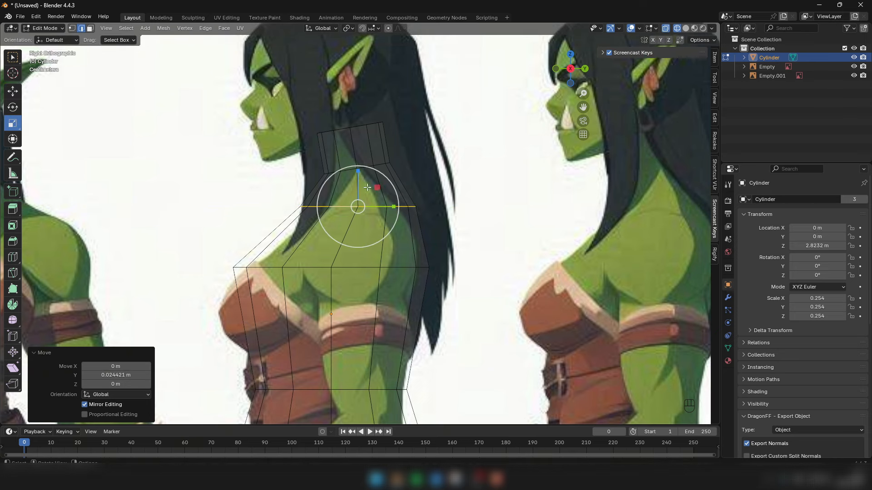
{"action": "scroll", "coordinate": [371, 215], "scroll_direction": "up", "scroll_amount": 2}
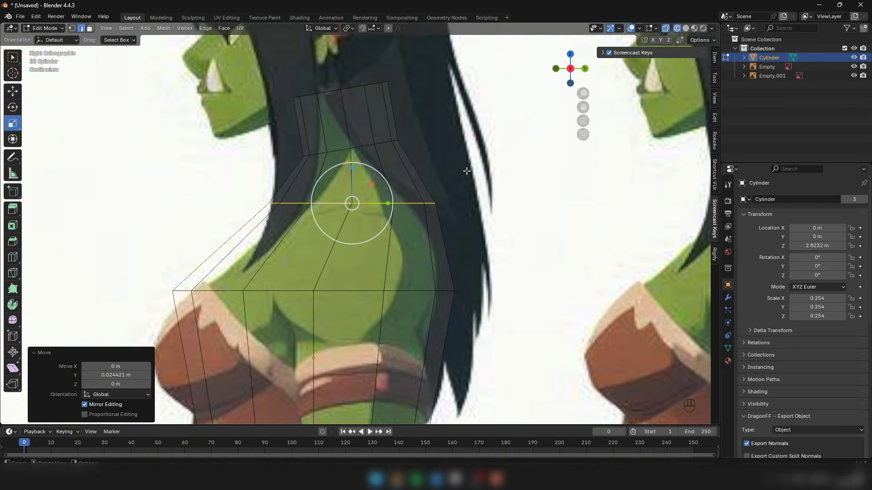
{"action": "key", "text": "r"}
{"action": "left_click", "coordinate": [479, 136]}
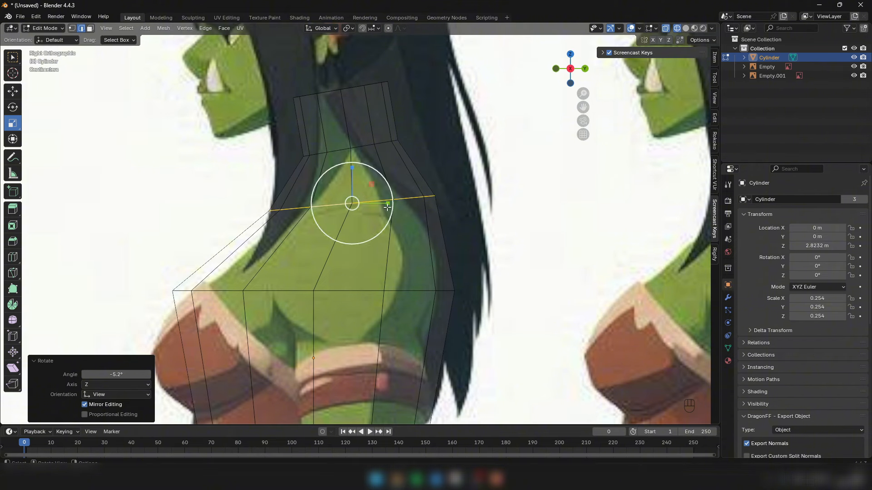
{"action": "mouse_move", "coordinate": [388, 204]}
{"action": "left_mouse_down"}
{"action": "mouse_move", "coordinate": [360, 204]}
{"action": "mouse_move", "coordinate": [383, 207]}
{"action": "left_mouse_up"}
{"action": "left_click", "coordinate": [13, 92]}
{"action": "scroll", "coordinate": [310, 203], "scroll_direction": "down", "scroll_amount": 1}
{"action": "left_click", "coordinate": [13, 123]}
{"action": "scroll", "coordinate": [373, 207], "scroll_direction": "up", "scroll_amount": 1}
{"action": "left_click", "coordinate": [13, 91]}
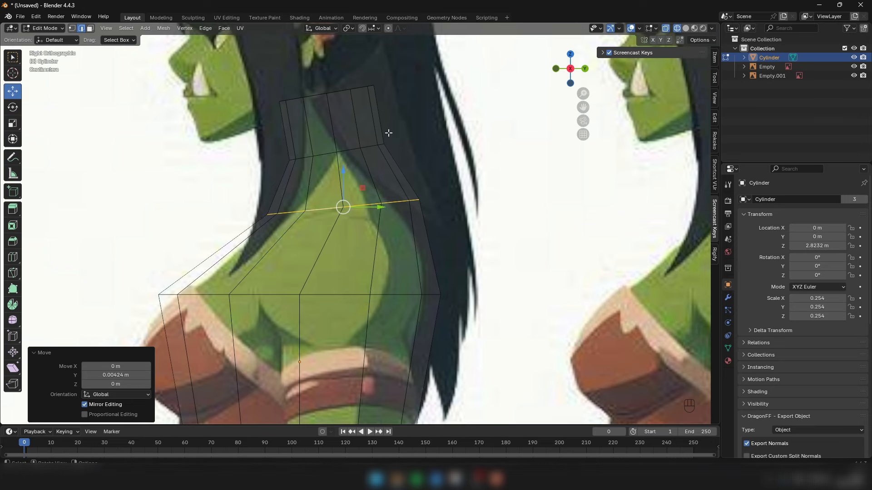
Step: Select the chest edge loop, scale it narrower along Y and move it back to fit the side reference
{"action": "scroll", "coordinate": [382, 214], "scroll_direction": "down", "scroll_amount": 3}
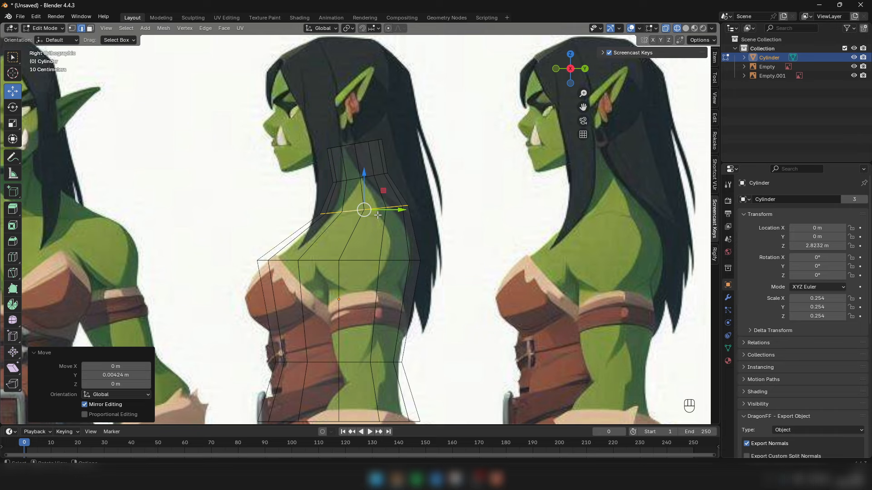
{"action": "key", "text": "2"}
{"action": "left_click", "coordinate": [358, 261], "text": "alt"}
{"action": "middle_click_drag", "start_coordinate": [357, 260], "coordinate": [357, 225], "text": "shift"}
{"action": "scroll", "coordinate": [352, 218], "scroll_direction": "up", "scroll_amount": 1}
{"action": "left_click", "coordinate": [12, 125]}
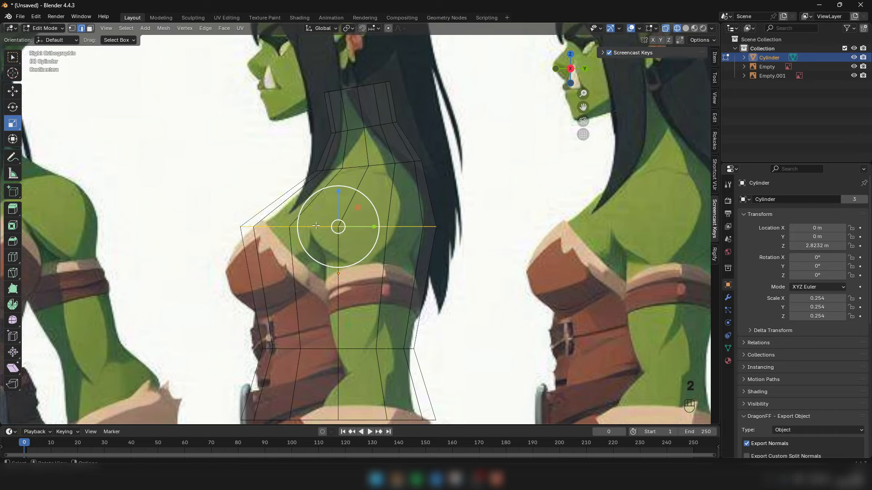
{"action": "scroll", "coordinate": [316, 225], "scroll_direction": "up", "scroll_amount": 3}
{"action": "left_click_drag", "start_coordinate": [378, 222], "coordinate": [410, 212]}
{"action": "left_click", "coordinate": [12, 91]}
{"action": "scroll", "coordinate": [349, 198], "scroll_direction": "down", "scroll_amount": 3}
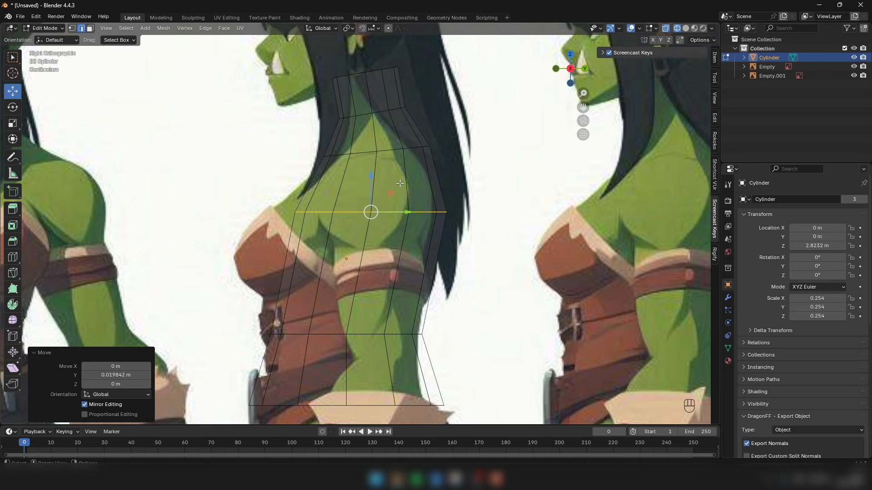
Step: Raise the chest edge loop along Z by about 0.0046 m
{"action": "key", "text": "r"}
{"action": "left_click", "coordinate": [415, 167]}
{"action": "left_click_drag", "start_coordinate": [373, 180], "coordinate": [373, 178]}
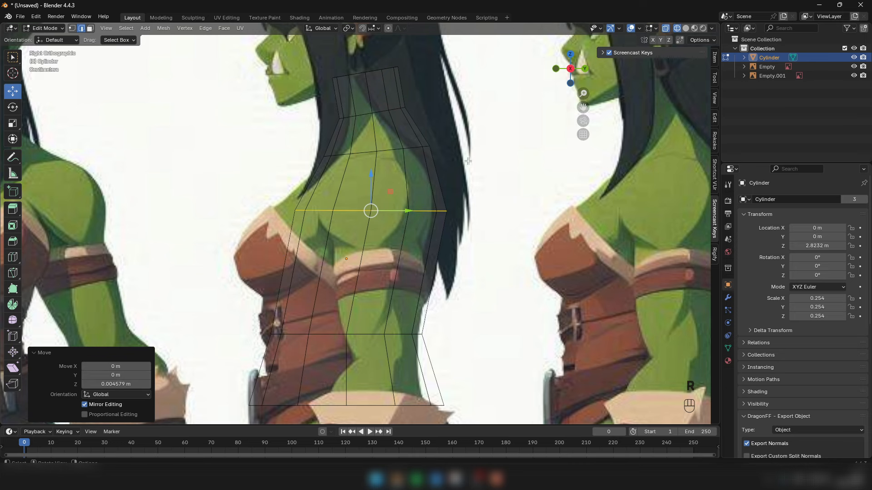
Step: Narrow the chest edge loop slightly along Y and fine-tune its position, finishing with a Y shift of about -0.006 m
{"action": "left_click_drag", "start_coordinate": [406, 212], "coordinate": [331, 207]}
{"action": "left_click", "coordinate": [15, 127]}
{"action": "left_click", "coordinate": [15, 94]}
{"action": "left_click_drag", "start_coordinate": [386, 223], "coordinate": [401, 223]}
Step: Check the torso in solid shading, then in wireframe side view move the waist edge loop along Y by about -0.046 m
{"action": "scroll", "coordinate": [348, 207], "scroll_direction": "down", "scroll_amount": 8}
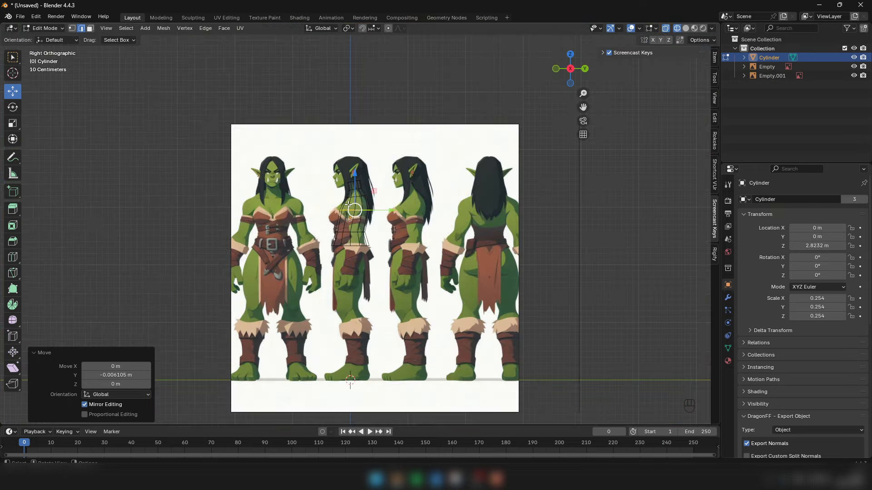
{"action": "middle_click_drag", "start_coordinate": [348, 206], "coordinate": [451, 204], "text": "alt"}
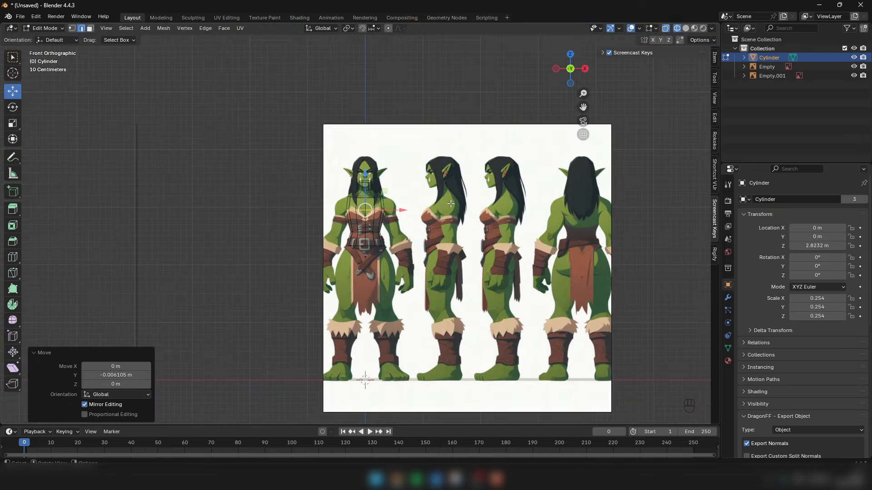
{"action": "mouse_move", "coordinate": [395, 200]}
{"action": "middle_mouse_down"}
{"action": "mouse_move", "coordinate": [429, 211]}
{"action": "mouse_move", "coordinate": [442, 256]}
{"action": "mouse_move", "coordinate": [405, 209]}
{"action": "mouse_move", "coordinate": [350, 208]}
{"action": "middle_mouse_up"}
{"action": "scroll", "coordinate": [350, 208], "scroll_direction": "up", "scroll_amount": 6}
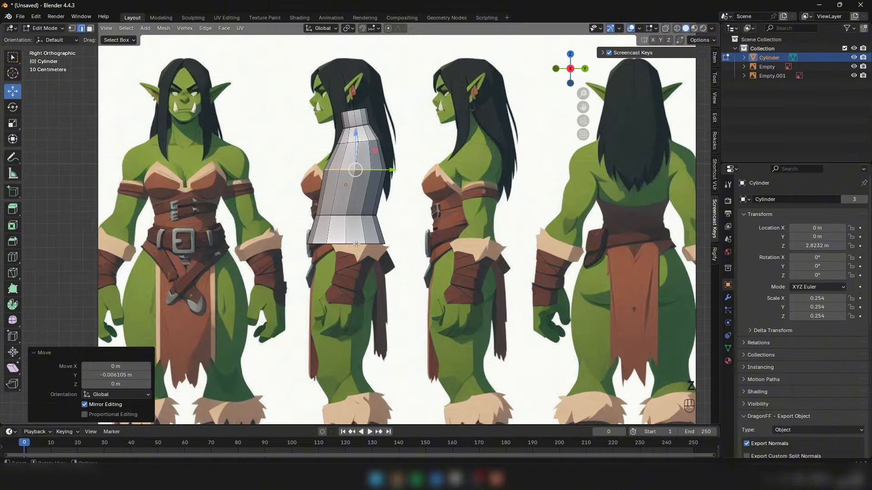
{"action": "key", "text": "2"}
{"action": "key", "text": "z"}
{"action": "left_click", "coordinate": [317, 240]}
{"action": "scroll", "coordinate": [335, 215], "scroll_direction": "up", "scroll_amount": 3}
{"action": "key", "text": "2"}
{"action": "left_click", "coordinate": [337, 219], "text": "alt"}
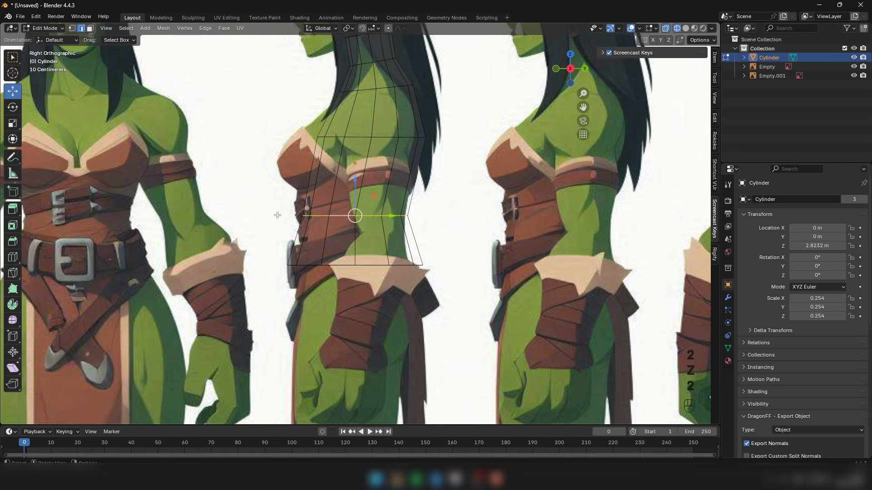
{"action": "left_click_drag", "start_coordinate": [396, 214], "coordinate": [387, 216]}
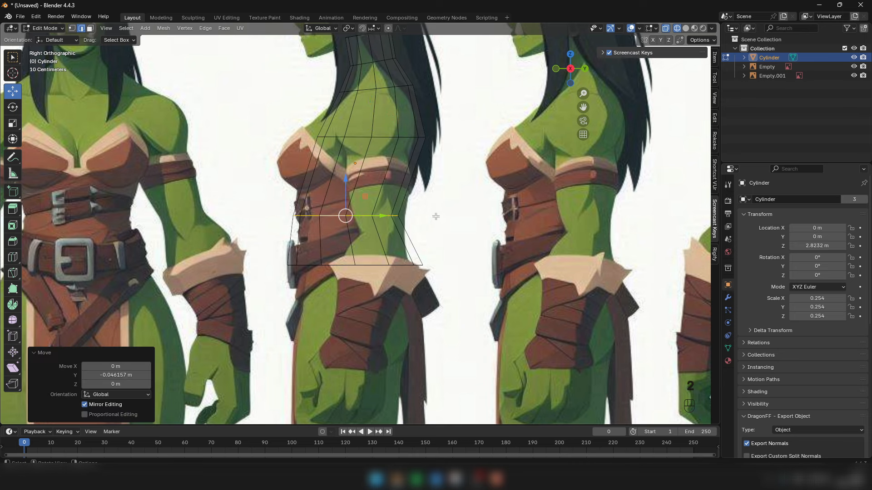
Step: Rotate the waist edge loop by about -7.6° in side view and scale it to about 0.81 along Y
{"action": "key", "text": "r"}
{"action": "left_click", "coordinate": [425, 159]}
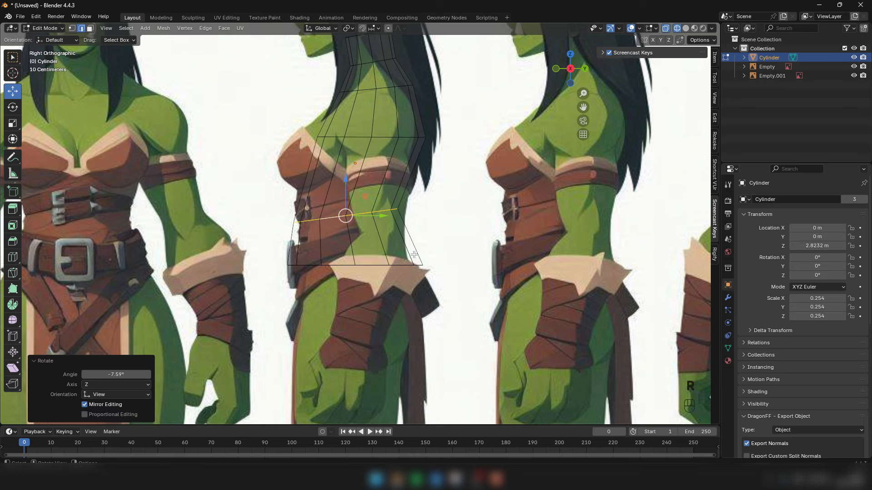
{"action": "scroll", "coordinate": [395, 206], "scroll_direction": "up", "scroll_amount": 2}
{"action": "left_click", "coordinate": [13, 123]}
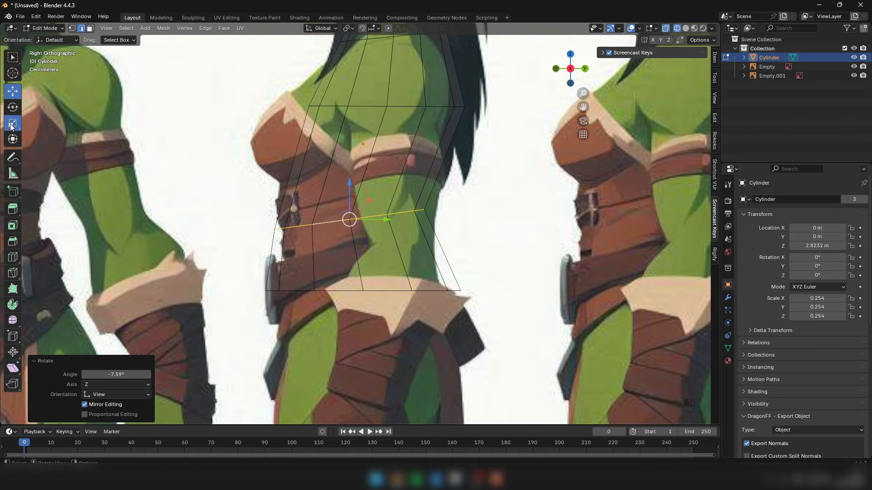
{"action": "left_click_drag", "start_coordinate": [385, 221], "coordinate": [378, 222]}
{"action": "left_click", "coordinate": [13, 91]}
{"action": "scroll", "coordinate": [265, 196], "scroll_direction": "down", "scroll_amount": 6}
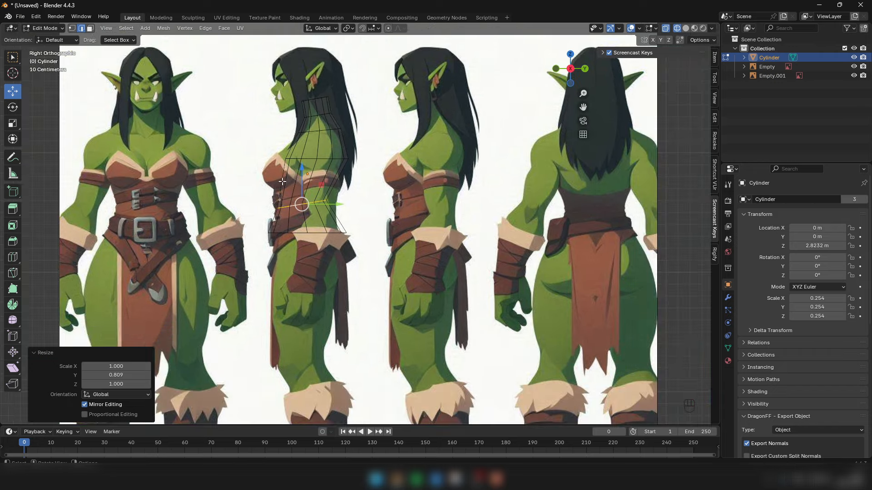
Step: Move the waist edge loop by about -0.011 m along both Y and Z to match the side reference
{"action": "scroll", "coordinate": [265, 196], "scroll_direction": "up", "scroll_amount": 4}
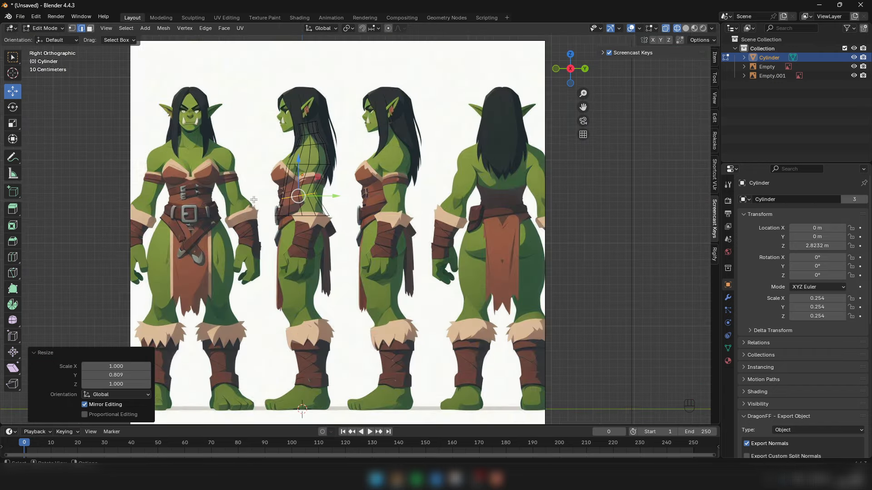
{"action": "scroll", "coordinate": [261, 198], "scroll_direction": "up", "scroll_amount": 4}
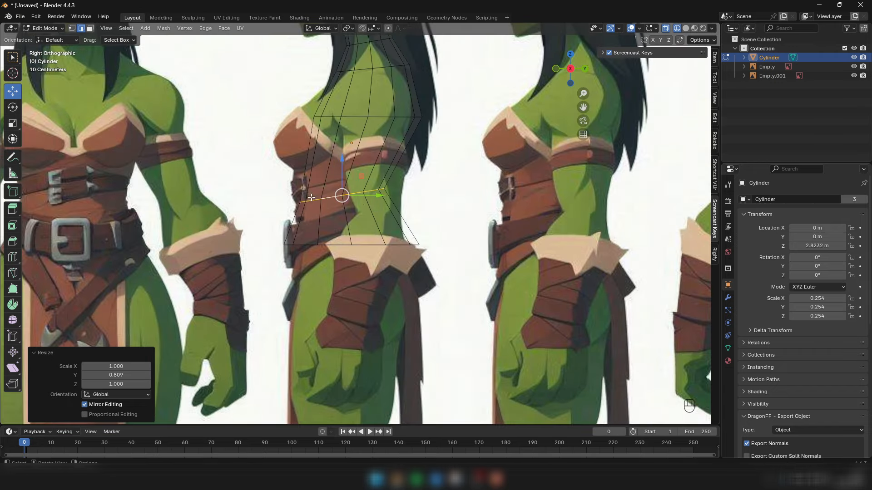
{"action": "mouse_move", "coordinate": [361, 177]}
{"action": "left_mouse_down"}
{"action": "mouse_move", "coordinate": [386, 199]}
{"action": "mouse_move", "coordinate": [366, 181]}
{"action": "mouse_move", "coordinate": [370, 174]}
{"action": "left_mouse_up"}
{"action": "left_click", "coordinate": [12, 123]}
{"action": "left_click", "coordinate": [12, 91]}
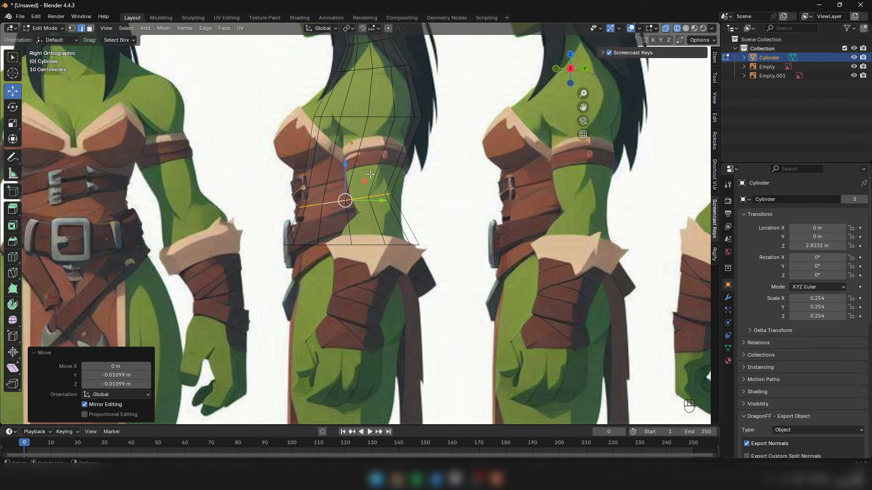
Step: Select the chest edge loop and move it along Y by about -0.0066 m
{"action": "key", "text": "2"}
{"action": "left_click", "coordinate": [351, 117], "text": "alt"}
{"action": "left_click_drag", "start_coordinate": [399, 116], "coordinate": [398, 117]}
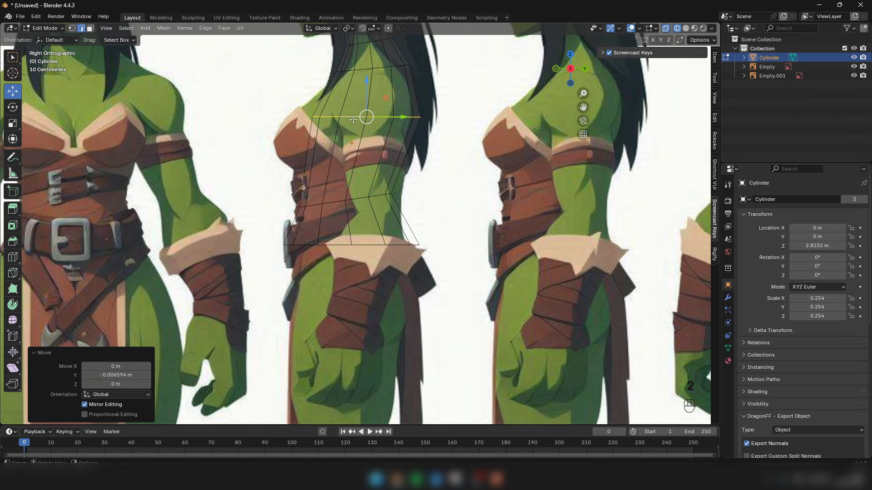
Step: Select the bottom edge loop of the torso and rotate it by about -11.9° in side view to follow the belt line
{"action": "left_click", "coordinate": [338, 247], "text": "alt"}
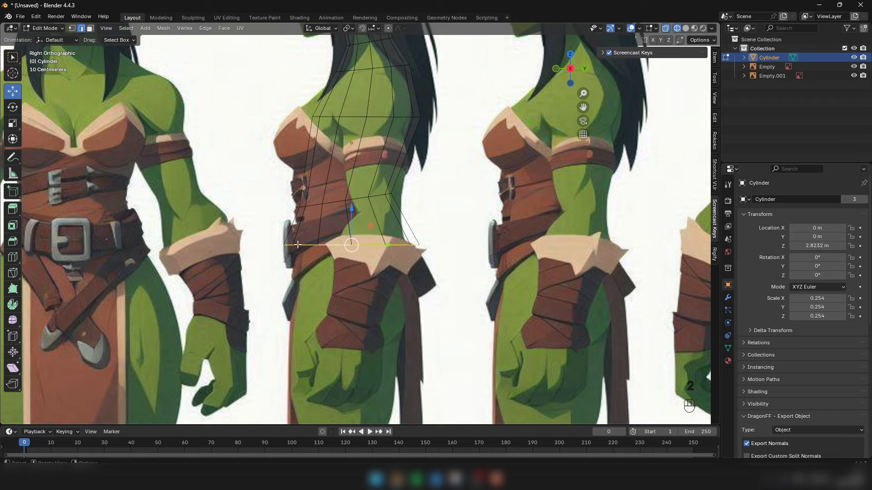
{"action": "scroll", "coordinate": [429, 245], "scroll_direction": "down", "scroll_amount": 7}
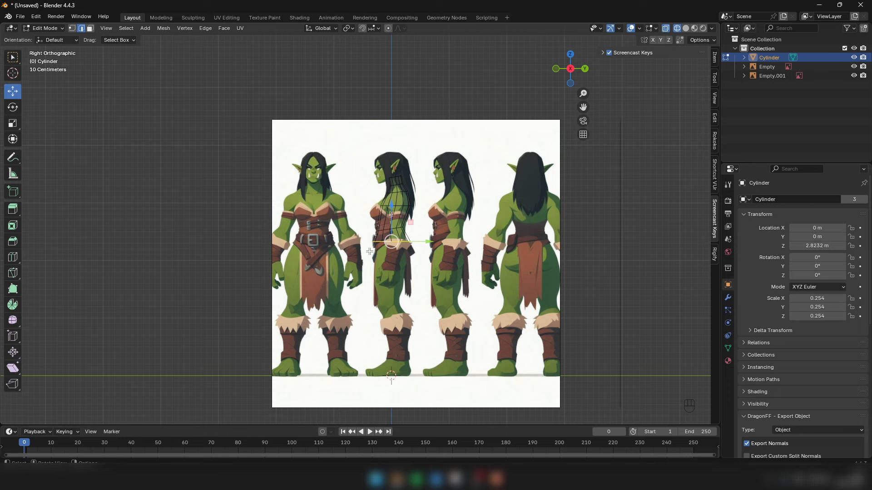
{"action": "scroll", "coordinate": [369, 251], "scroll_direction": "up", "scroll_amount": 2}
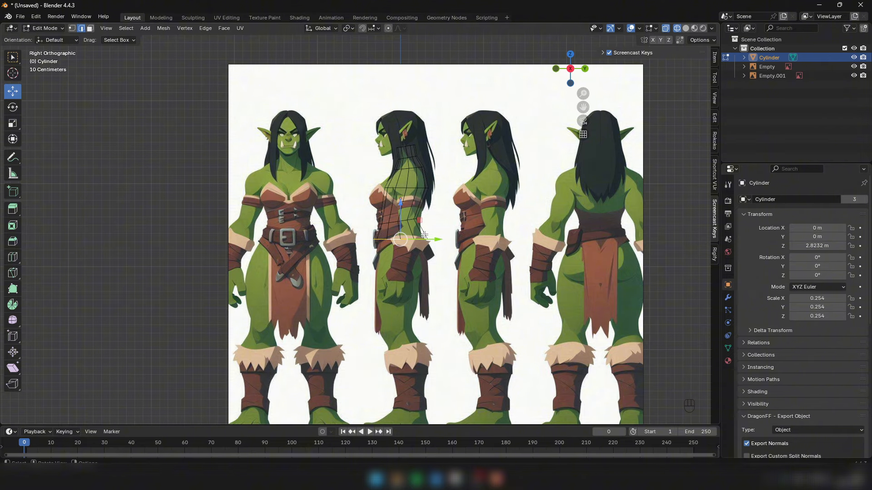
{"action": "scroll", "coordinate": [408, 244], "scroll_direction": "up", "scroll_amount": 6}
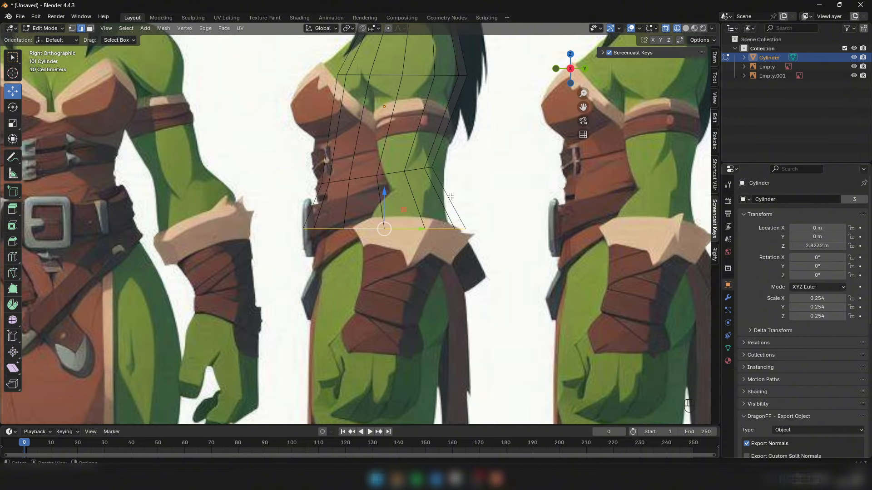
{"action": "scroll", "coordinate": [441, 194], "scroll_direction": "down", "scroll_amount": 5}
{"action": "scroll", "coordinate": [365, 252], "scroll_direction": "up", "scroll_amount": 5}
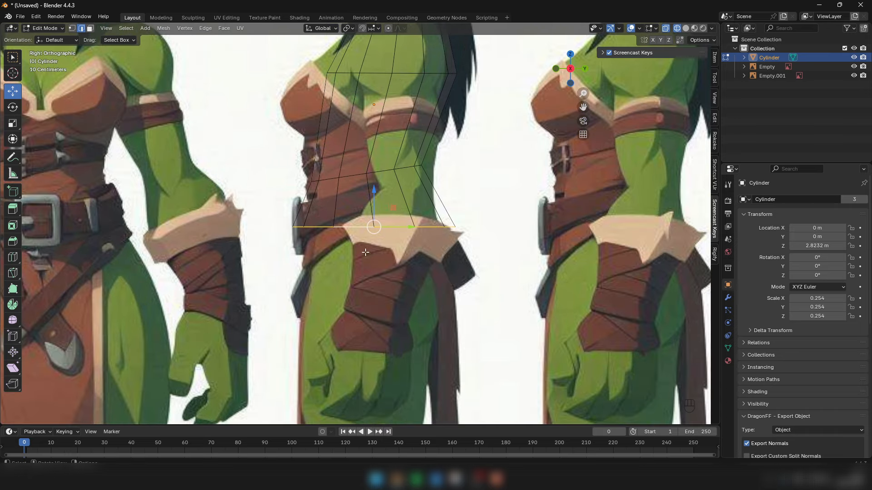
{"action": "key", "text": "r"}
{"action": "left_click", "coordinate": [482, 134]}
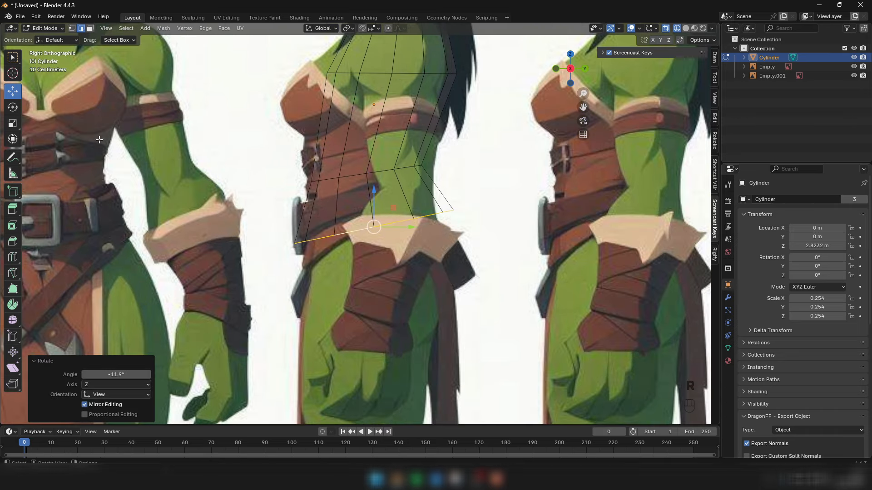
Step: Scale the bottom edge loop to about 0.76 along Y, then shift it about -0.015 m in Y and slightly down in Z
{"action": "left_click", "coordinate": [13, 123]}
{"action": "scroll", "coordinate": [450, 234], "scroll_direction": "up", "scroll_amount": 2}
{"action": "left_click_drag", "start_coordinate": [372, 225], "coordinate": [361, 226]}
{"action": "scroll", "coordinate": [361, 227], "scroll_direction": "down", "scroll_amount": 2}
{"action": "left_click", "coordinate": [12, 91]}
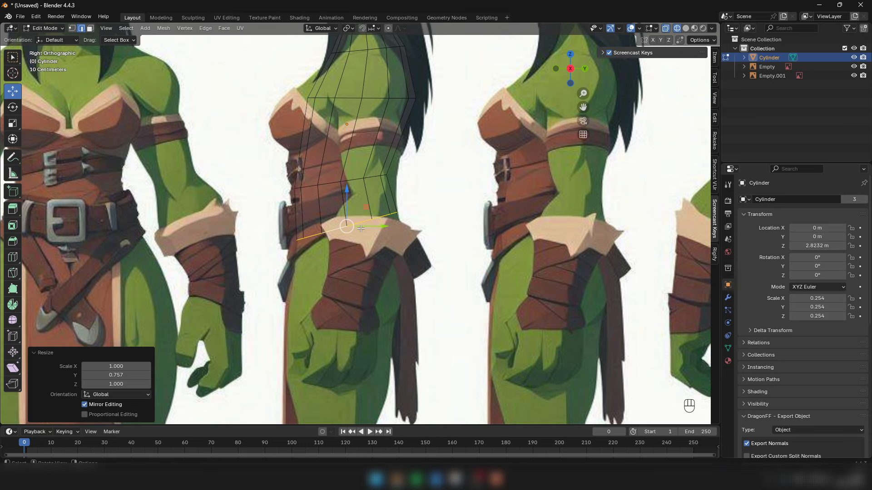
{"action": "left_click_drag", "start_coordinate": [361, 228], "coordinate": [359, 230]}
{"action": "left_click_drag", "start_coordinate": [343, 199], "coordinate": [344, 202]}
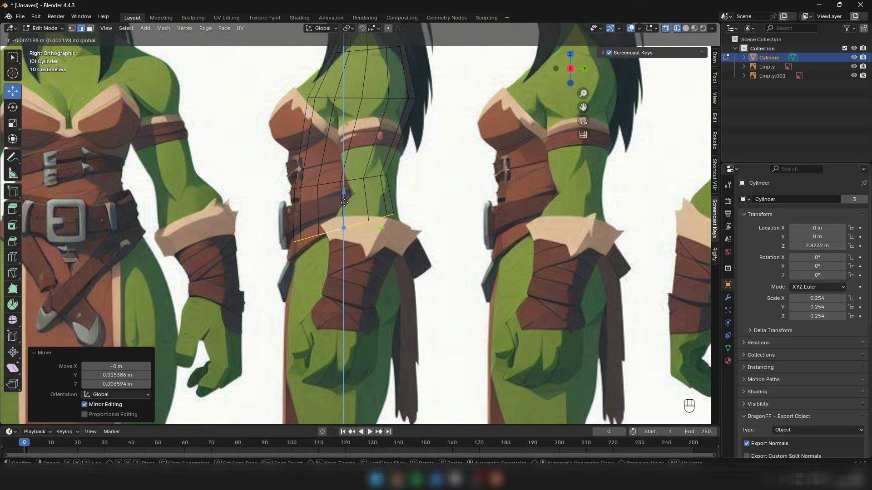
Step: In front view, raise the bottom edge loop along Z by about 0.032 m to fit the belt
{"action": "scroll", "coordinate": [345, 203], "scroll_direction": "down", "scroll_amount": 3}
{"action": "middle_click_drag", "start_coordinate": [345, 204], "coordinate": [452, 259]}
{"action": "scroll", "coordinate": [388, 252], "scroll_direction": "up", "scroll_amount": 2}
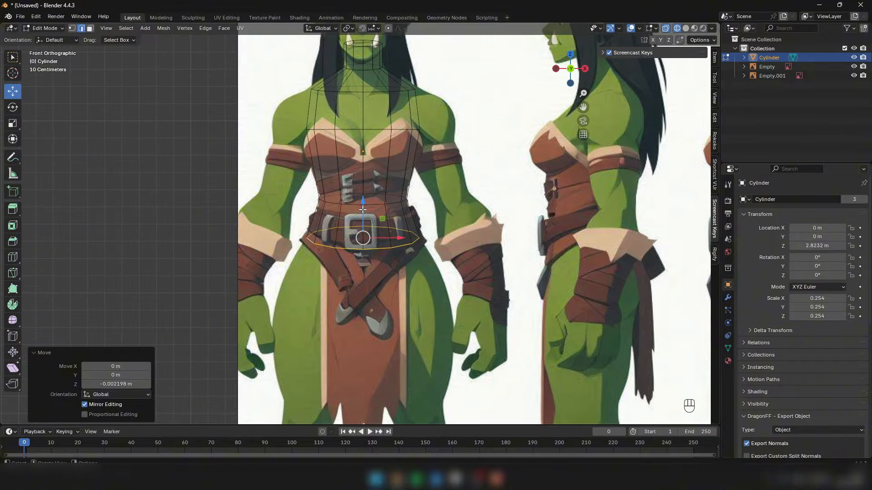
{"action": "left_click_drag", "start_coordinate": [363, 210], "coordinate": [363, 204]}
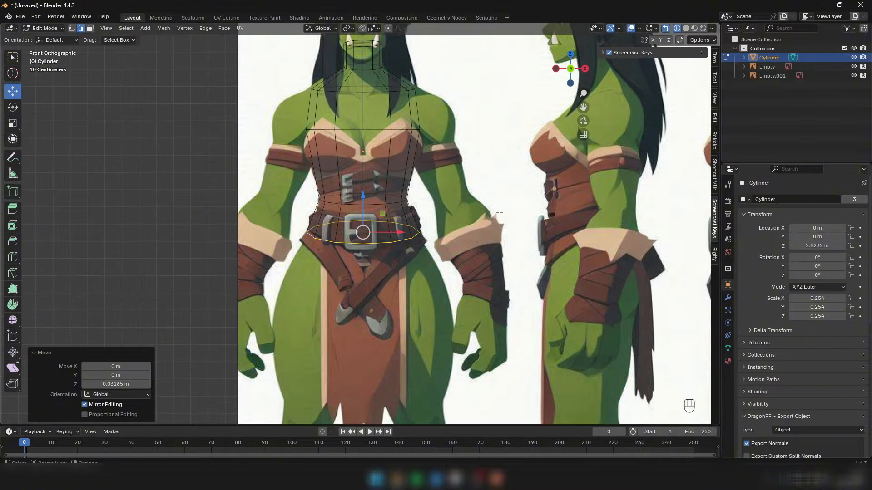
Step: Inspect the torso in solid shading from an angle and from the side
{"action": "middle_click_drag", "start_coordinate": [499, 213], "coordinate": [343, 212]}
{"action": "left_click_drag", "start_coordinate": [347, 205], "coordinate": [332, 169]}
{"action": "key", "text": "z"}
{"action": "mouse_move", "coordinate": [358, 252]}
{"action": "middle_mouse_down"}
{"action": "mouse_move", "coordinate": [420, 243]}
{"action": "mouse_move", "coordinate": [383, 241]}
{"action": "middle_mouse_up"}
{"action": "scroll", "coordinate": [359, 253], "scroll_direction": "down", "scroll_amount": 5}
{"action": "key", "text": "KP_3"}
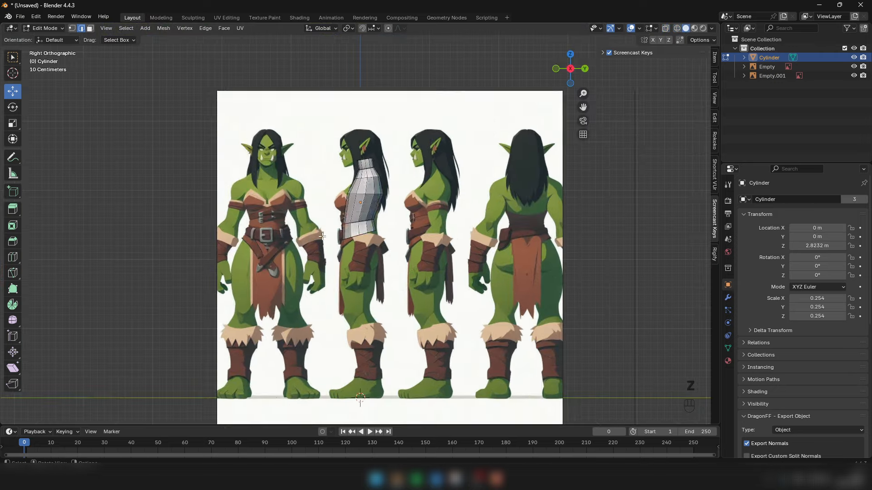
Step: In wireframe side view, narrow the waist edge loop slightly along Y and move it by about -0.0088 m in Y
{"action": "key", "text": "z"}
{"action": "key", "text": "z"}
{"action": "scroll", "coordinate": [369, 237], "scroll_direction": "up", "scroll_amount": 4}
{"action": "key", "text": "2"}
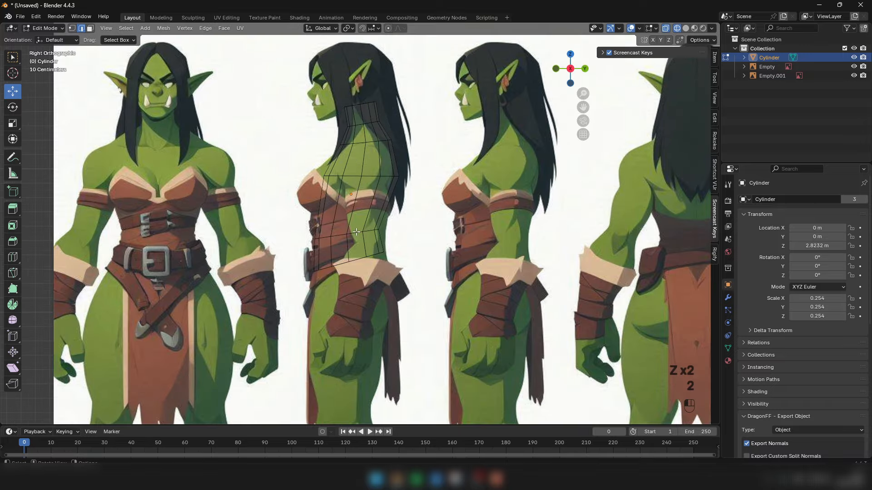
{"action": "left_click", "coordinate": [370, 238], "text": "alt"}
{"action": "scroll", "coordinate": [121, 161], "scroll_direction": "up", "scroll_amount": 1}
{"action": "left_click", "coordinate": [12, 123]}
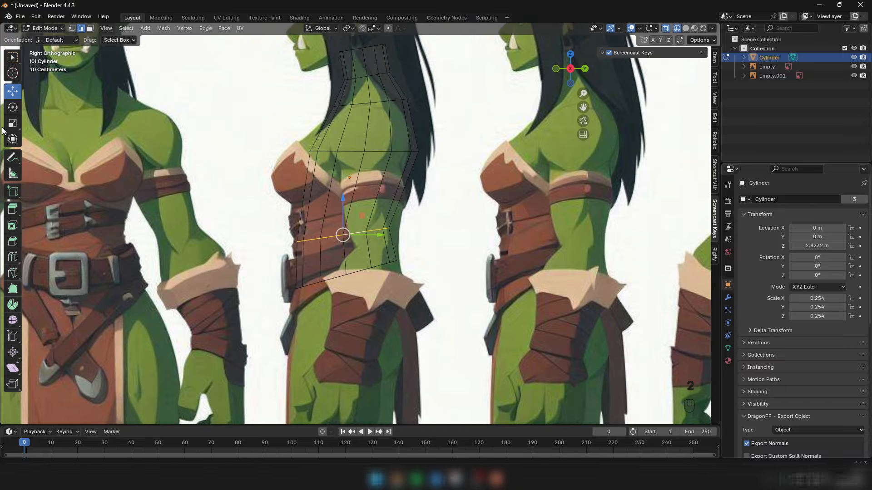
{"action": "left_click_drag", "start_coordinate": [380, 233], "coordinate": [358, 191]}
{"action": "left_click", "coordinate": [13, 91]}
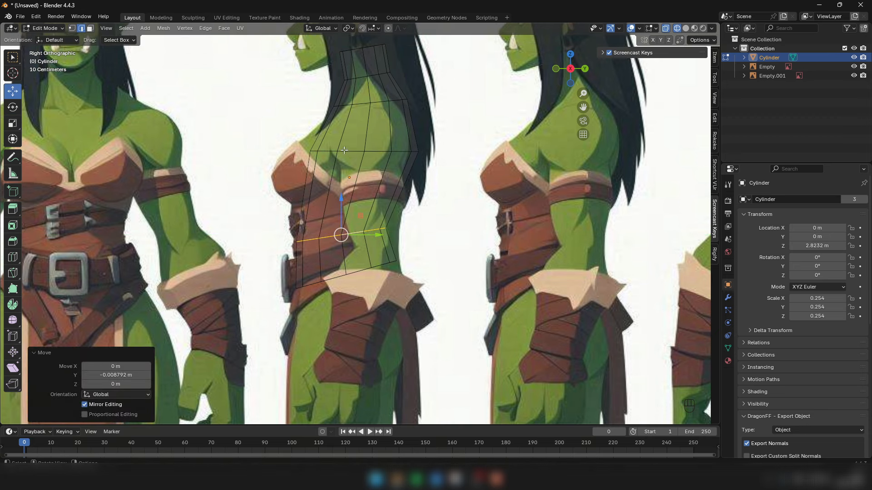
Step: Move the chest edge loop slightly forward along Y, and the shoulder edge loop above it by about -0.011 m in Y
{"action": "left_click", "coordinate": [378, 153], "text": "alt"}
{"action": "left_click_drag", "start_coordinate": [401, 152], "coordinate": [396, 151]}
{"action": "key", "text": "2"}
{"action": "left_click", "coordinate": [375, 105], "text": "alt"}
{"action": "left_click_drag", "start_coordinate": [405, 103], "coordinate": [402, 103]}
{"action": "scroll", "coordinate": [388, 124], "scroll_direction": "down", "scroll_amount": 3}
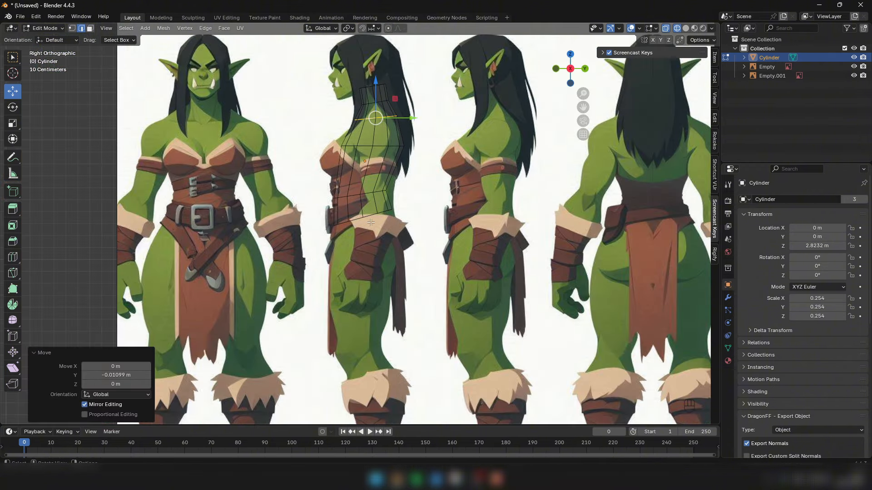
Step: Select the upper side faces of the torso at the positive-X shoulder and extrude them outward along X to the reference's shoulder edge
{"action": "key", "text": "z"}
{"action": "scroll", "coordinate": [302, 162], "scroll_direction": "down", "scroll_amount": 4}
{"action": "key", "text": "z"}
{"action": "mouse_move", "coordinate": [268, 145]}
{"action": "middle_mouse_down"}
{"action": "mouse_move", "coordinate": [380, 159]}
{"action": "mouse_move", "coordinate": [378, 148]}
{"action": "mouse_move", "coordinate": [309, 167]}
{"action": "mouse_move", "coordinate": [295, 157]}
{"action": "mouse_move", "coordinate": [314, 145]}
{"action": "mouse_move", "coordinate": [426, 149]}
{"action": "middle_mouse_up"}
{"action": "key", "text": "3"}
{"action": "left_click", "coordinate": [315, 144], "text": "shift"}
{"action": "key", "text": "z"}
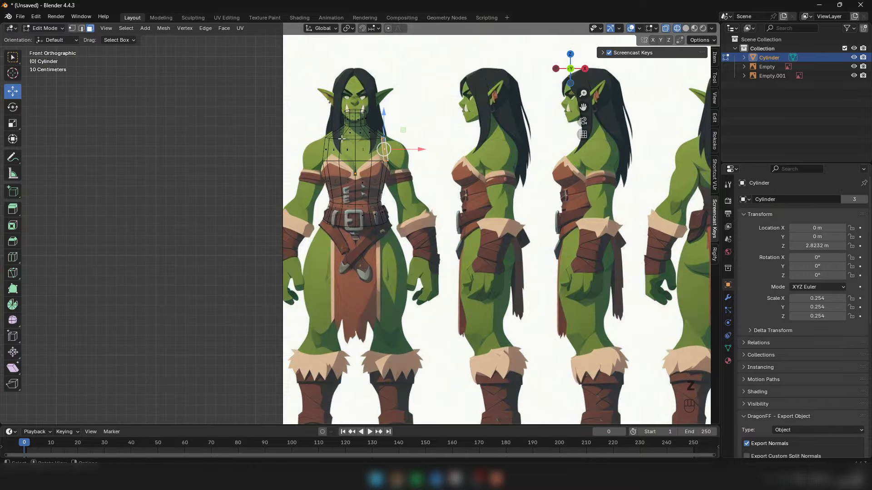
{"action": "scroll", "coordinate": [364, 138], "scroll_direction": "up", "scroll_amount": 4}
{"action": "middle_click_drag", "start_coordinate": [451, 165], "coordinate": [443, 147], "text": "shift"}
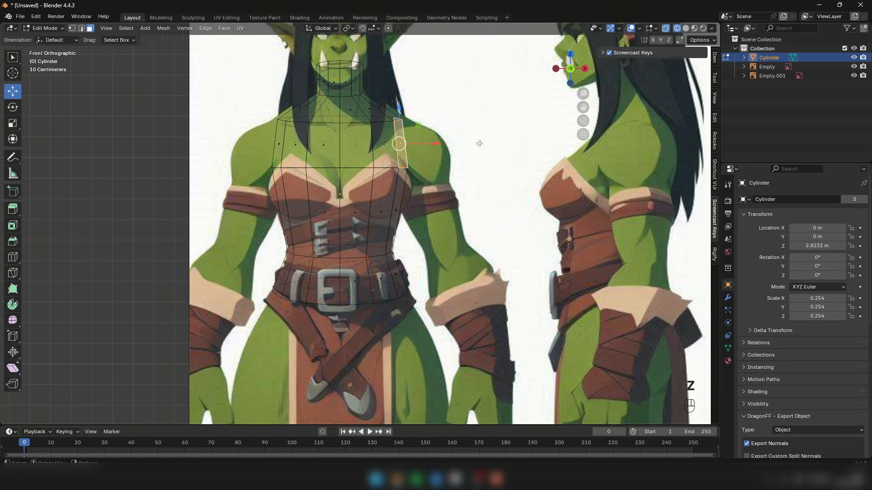
{"action": "key", "text": "e"}
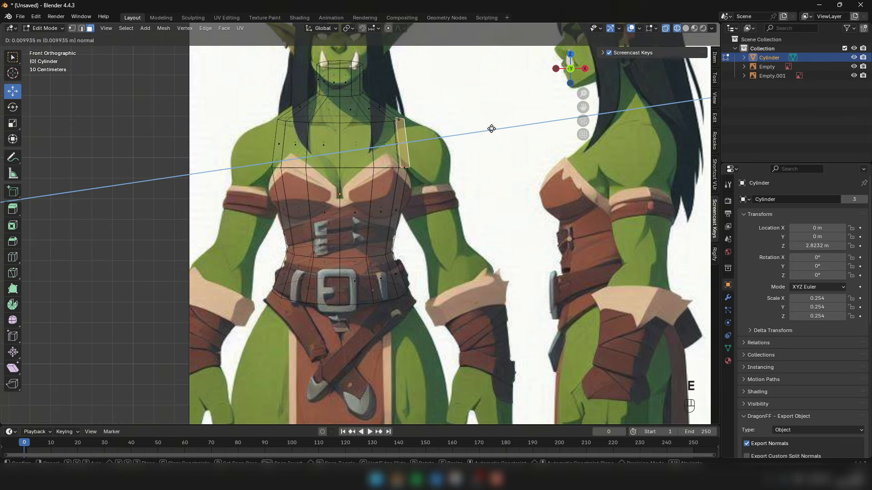
{"action": "right_click", "coordinate": [552, 124]}
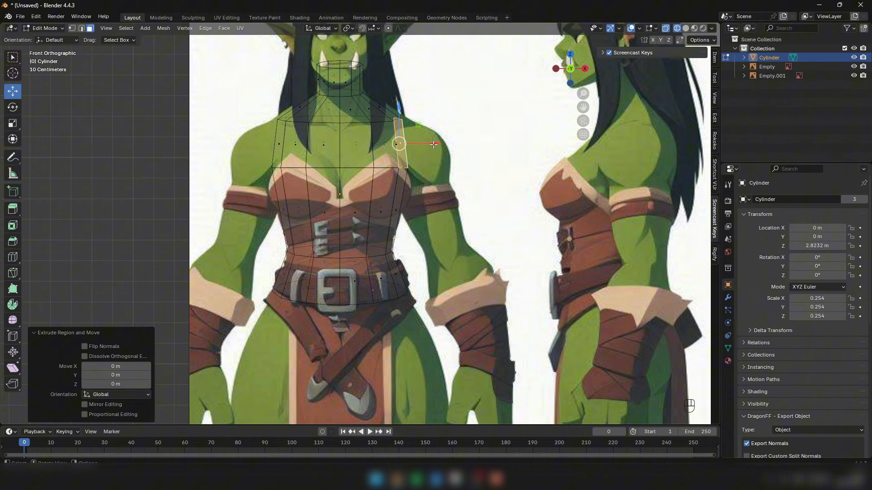
{"action": "left_click_drag", "start_coordinate": [434, 144], "coordinate": [460, 144]}
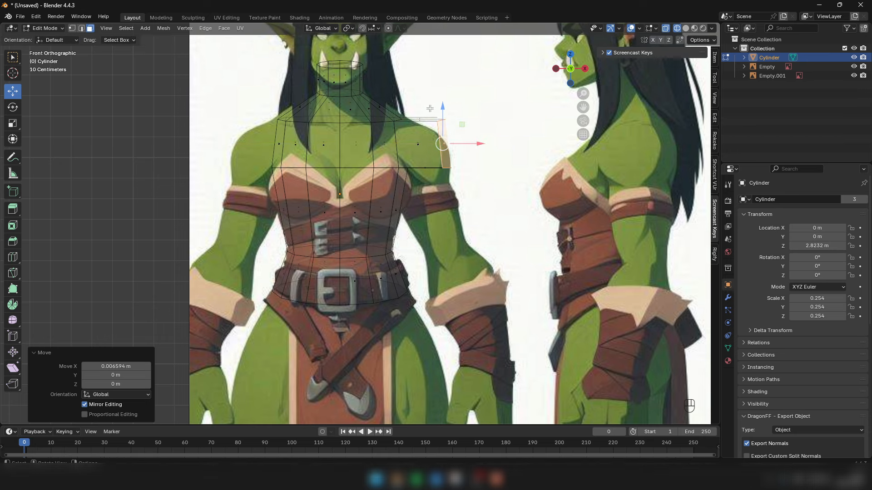
Step: Shift the extruded shoulder's upper end vertices about -0.042 m in X and -0.066 m in Z, and the lower ones about -0.009 and -0.026 m
{"action": "key", "text": "1"}
{"action": "left_click", "coordinate": [461, 132]}
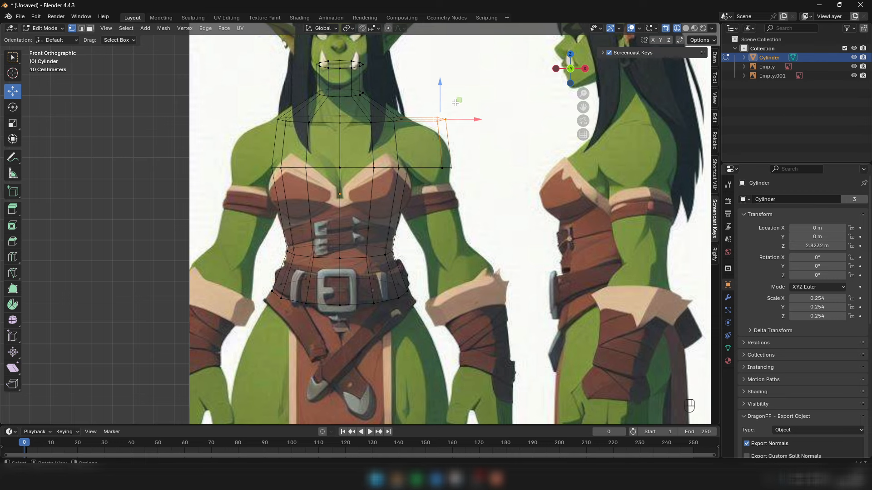
{"action": "left_click_drag", "start_coordinate": [455, 103], "coordinate": [441, 117]}
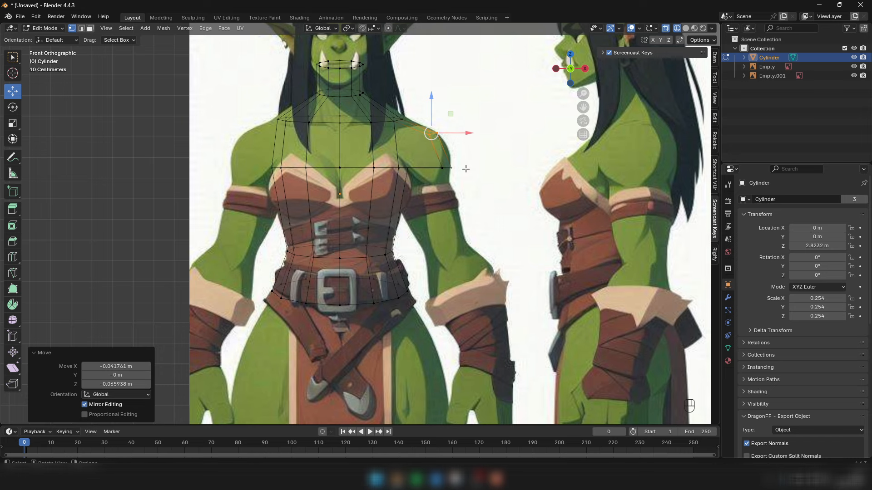
{"action": "left_click_drag", "start_coordinate": [437, 158], "coordinate": [460, 162]}
{"action": "key", "text": "g"}
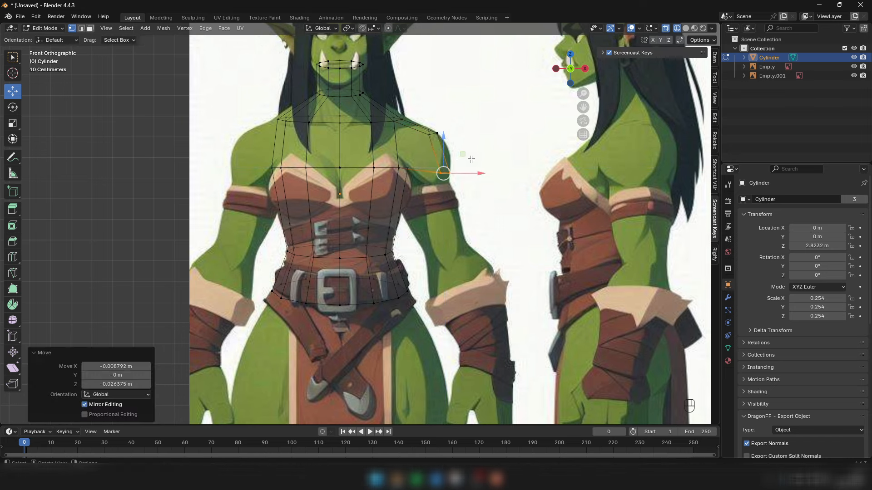
Step: Inspect the torso with its extruded shoulder in Object Mode with solid shading, from an angle and from the front
{"action": "key", "text": "z"}
{"action": "middle_click_drag", "start_coordinate": [472, 160], "coordinate": [382, 170]}
{"action": "key", "text": "Tab"}
{"action": "scroll", "coordinate": [402, 165], "scroll_direction": "down", "scroll_amount": 4}
{"action": "key", "text": "KP_1"}
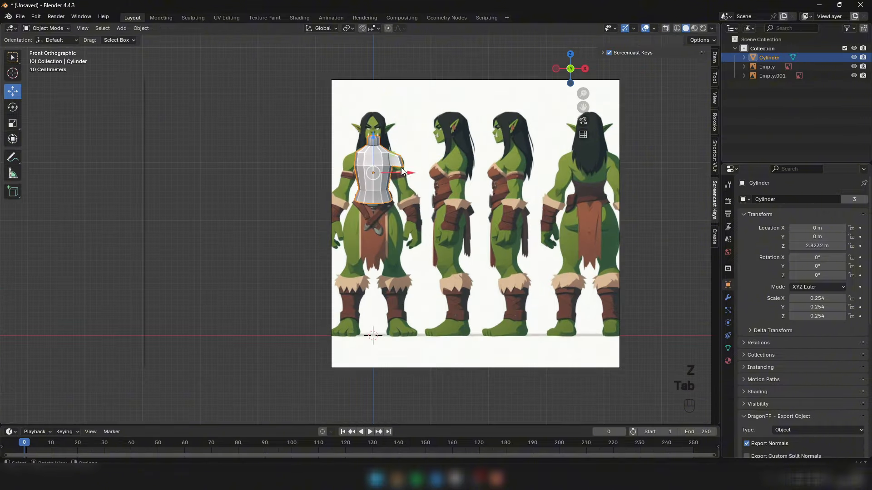
Step: In wireframe Edit Mode, select all faces on the negative-X half of the torso and delete them
{"action": "key", "text": "z"}
{"action": "scroll", "coordinate": [367, 157], "scroll_direction": "up", "scroll_amount": 4}
{"action": "key", "text": "Tab"}
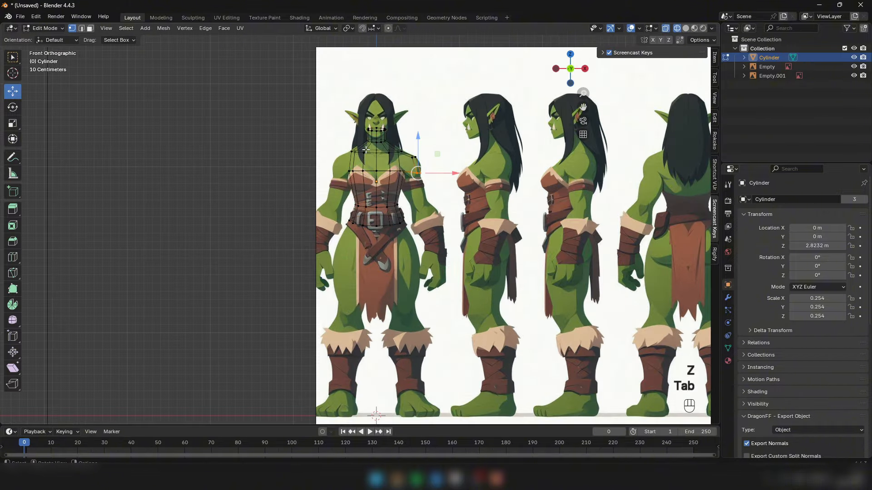
{"action": "scroll", "coordinate": [355, 146], "scroll_direction": "up", "scroll_amount": 2}
{"action": "left_click_drag", "start_coordinate": [331, 152], "coordinate": [383, 289]}
{"action": "right_click", "coordinate": [527, 179]}
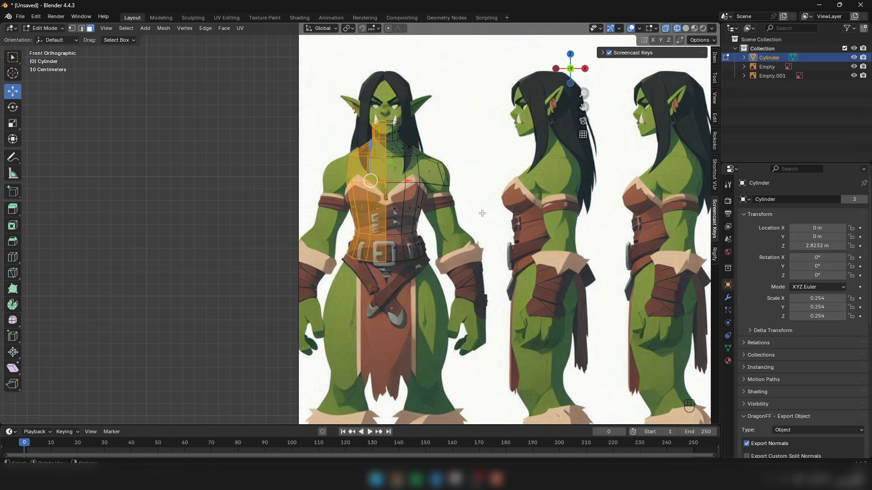
{"action": "right_click", "coordinate": [494, 209]}
{"action": "left_click", "coordinate": [494, 209]}
Step: Inspect the remaining half torso in Object Mode with solid shading from a perspective view
{"action": "key", "text": "z"}
{"action": "mouse_move", "coordinate": [481, 202]}
{"action": "middle_mouse_down"}
{"action": "mouse_move", "coordinate": [515, 224]}
{"action": "mouse_move", "coordinate": [409, 173]}
{"action": "mouse_move", "coordinate": [315, 241]}
{"action": "mouse_move", "coordinate": [304, 212]}
{"action": "mouse_move", "coordinate": [415, 182]}
{"action": "mouse_move", "coordinate": [378, 178]}
{"action": "middle_mouse_up"}
{"action": "key", "text": "Tab"}
{"action": "scroll", "coordinate": [378, 179], "scroll_direction": "down", "scroll_amount": 5}
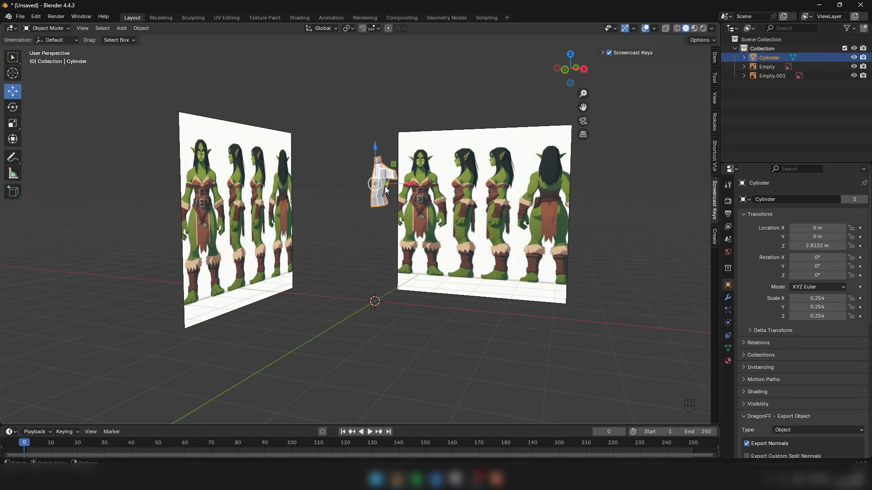
{"action": "middle_click_drag", "start_coordinate": [381, 189], "coordinate": [376, 175]}
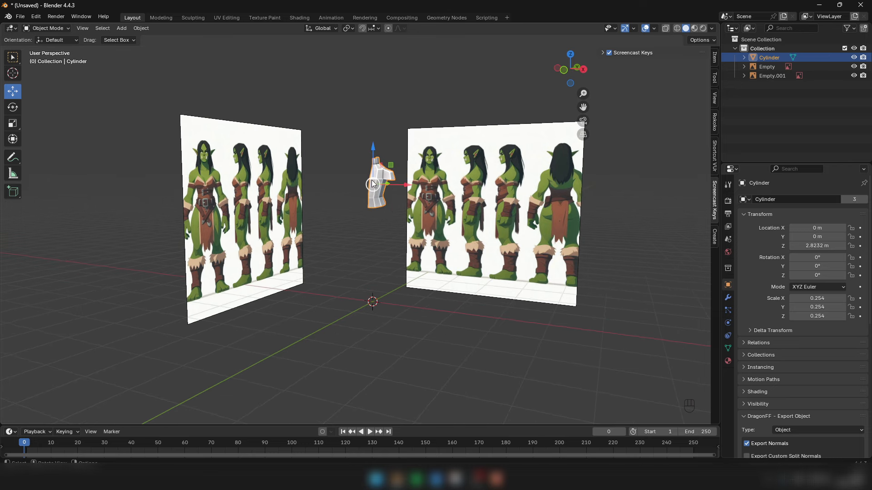
Step: Apply all transforms to the half torso
{"action": "key", "text": "ctrl+a"}
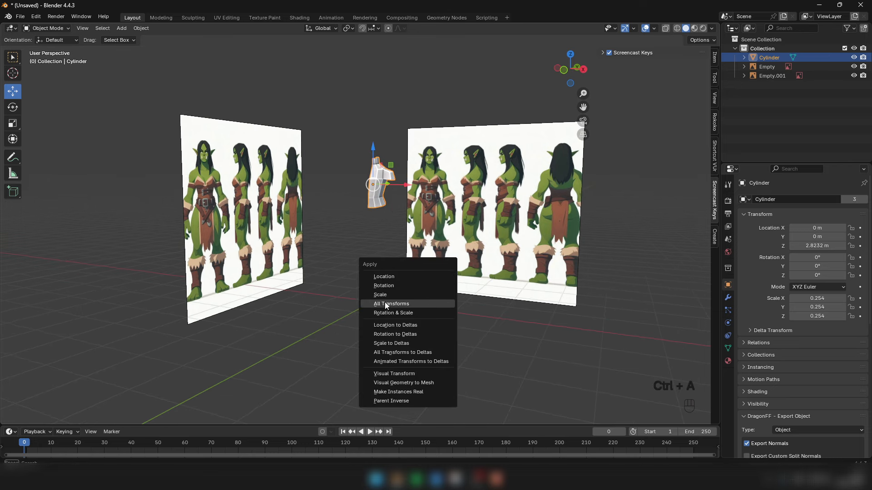
{"action": "left_click", "coordinate": [385, 302]}
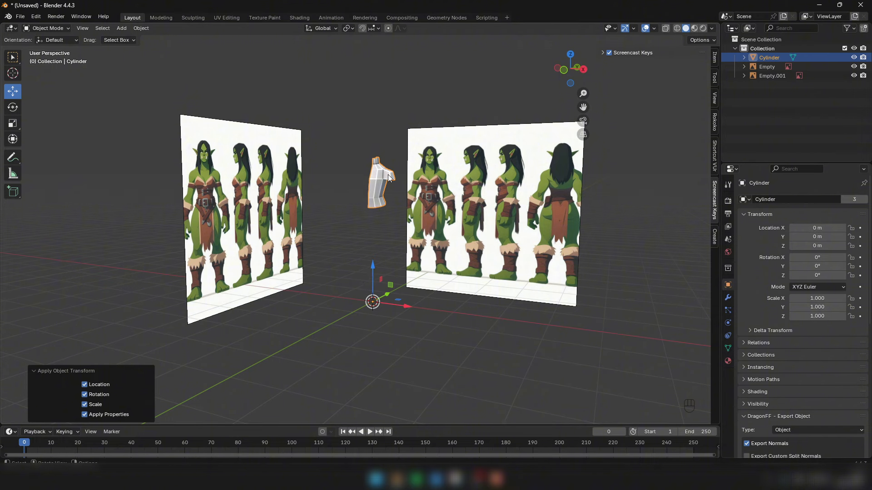
{"action": "middle_click_drag", "start_coordinate": [379, 199], "coordinate": [400, 201]}
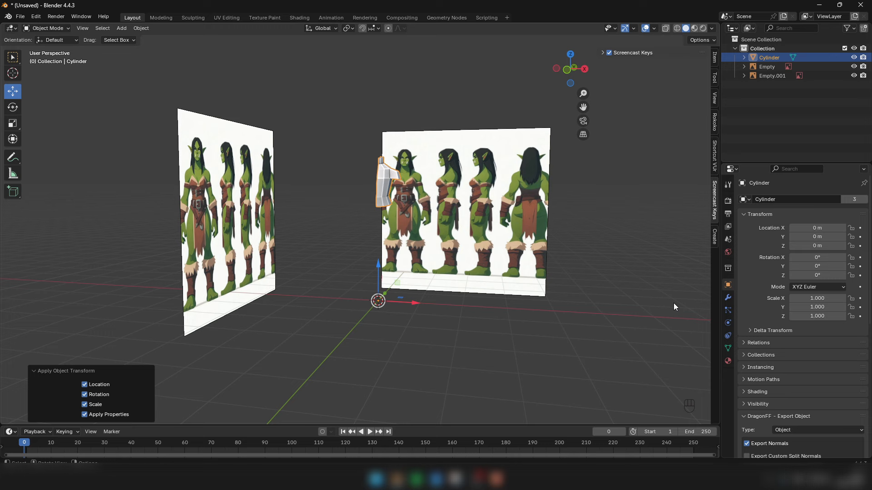
Step: Add a Mirror modifier on the X axis to the half torso
{"action": "left_click", "coordinate": [728, 298]}
{"action": "left_click", "coordinate": [786, 201]}
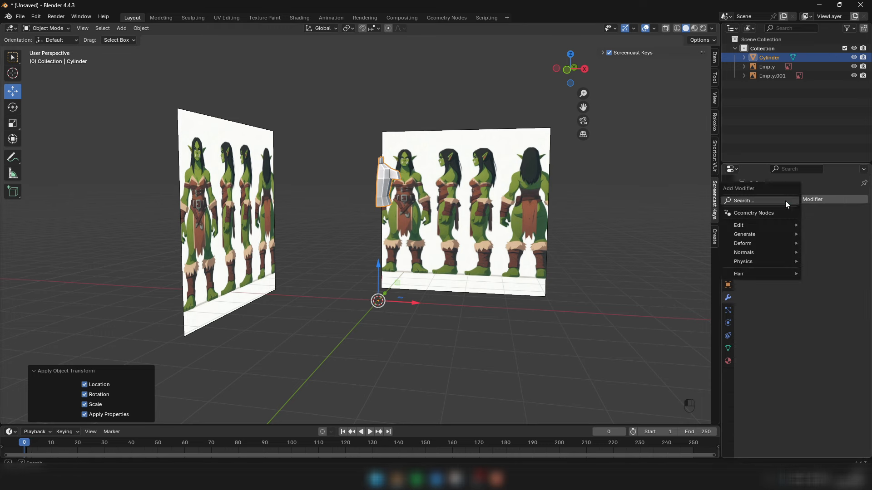
{"action": "mouse_move", "coordinate": [743, 235]}
{"action": "left_click", "coordinate": [660, 298]}
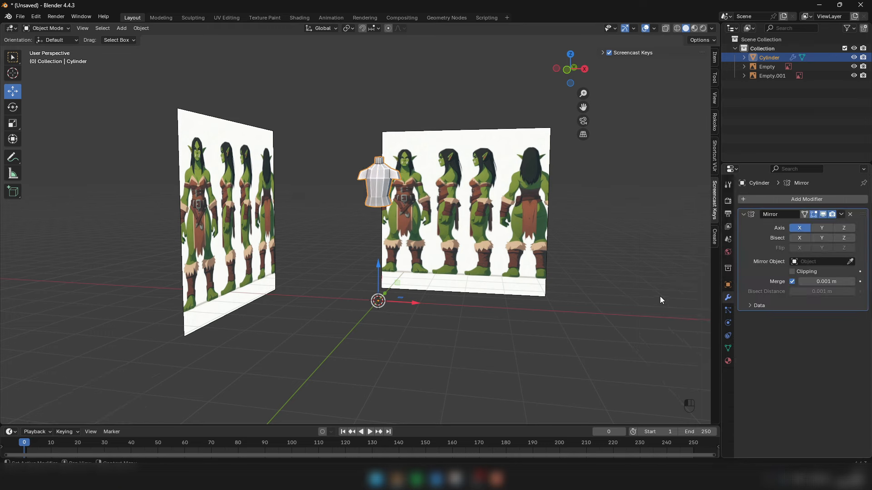
{"action": "middle_click_drag", "start_coordinate": [407, 183], "coordinate": [378, 163]}
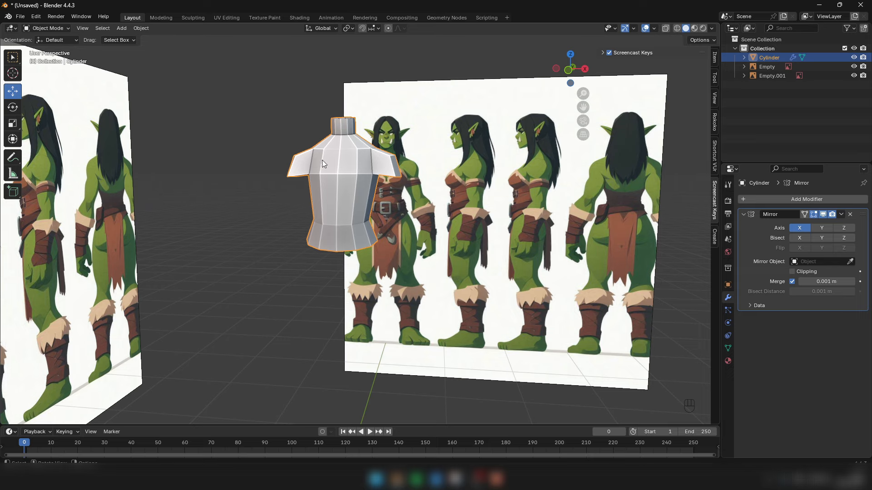
{"action": "scroll", "coordinate": [291, 183], "scroll_direction": "down", "scroll_amount": 4}
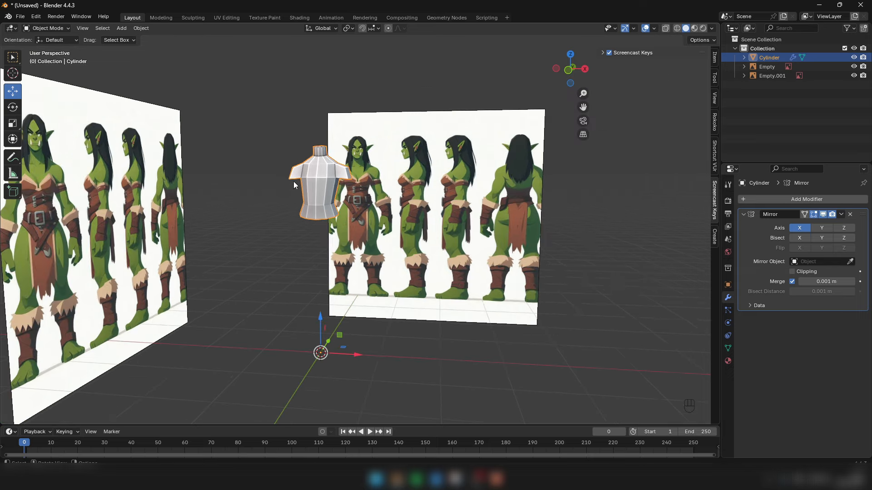
{"action": "middle_click_drag", "start_coordinate": [339, 184], "coordinate": [347, 216]}
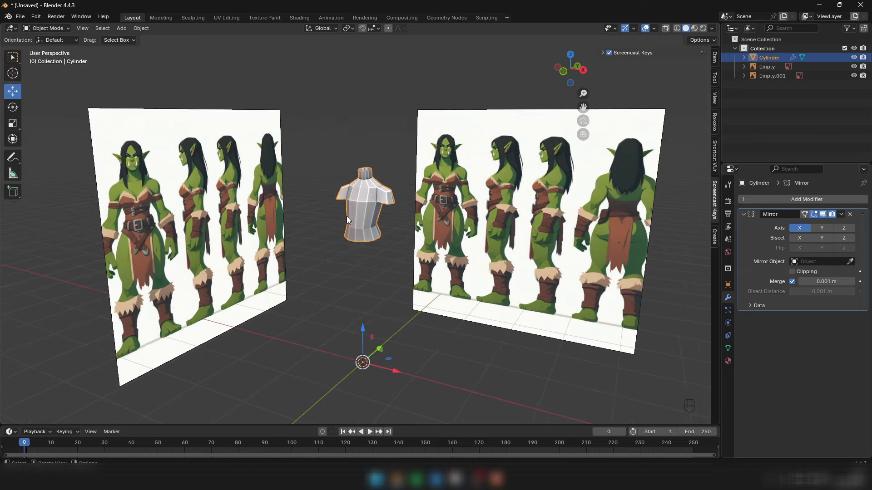
Step: Turn on the Mirror modifier's on-cage display and enable Clipping
{"action": "left_click", "coordinate": [803, 215]}
{"action": "key", "text": "Tab"}
{"action": "scroll", "coordinate": [345, 178], "scroll_direction": "up", "scroll_amount": 2}
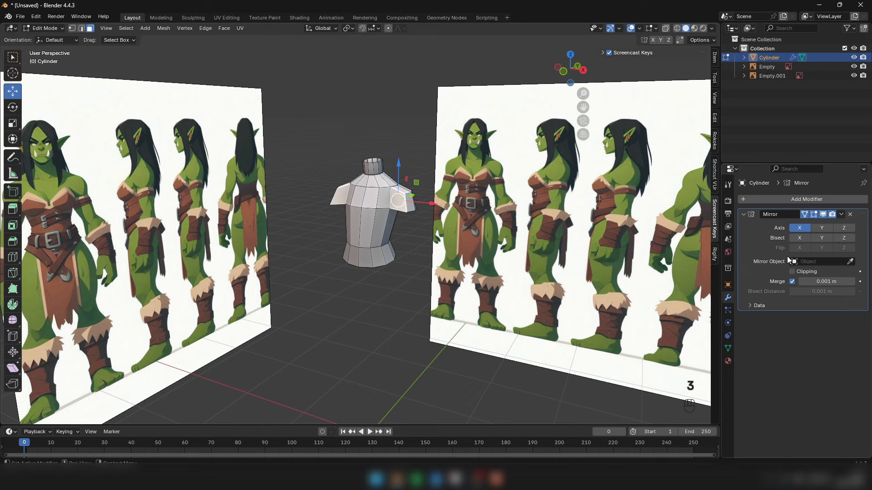
{"action": "key", "text": "Tab"}
{"action": "scroll", "coordinate": [345, 240], "scroll_direction": "up", "scroll_amount": 2}
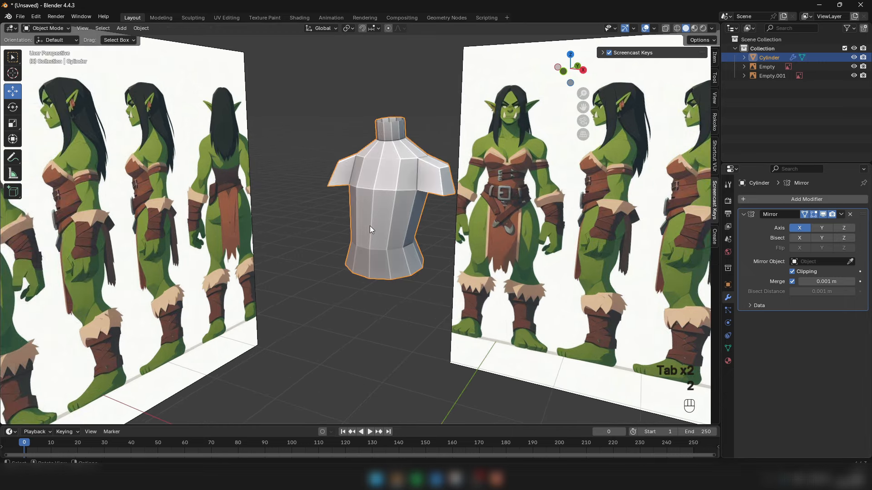
Step: Test the mirror clipping by trying to move the torso's centre edge loop about 0.255 m along X
{"action": "key", "text": "Tab"}
{"action": "key", "text": "2"}
{"action": "middle_click_drag", "start_coordinate": [369, 225], "coordinate": [401, 130]}
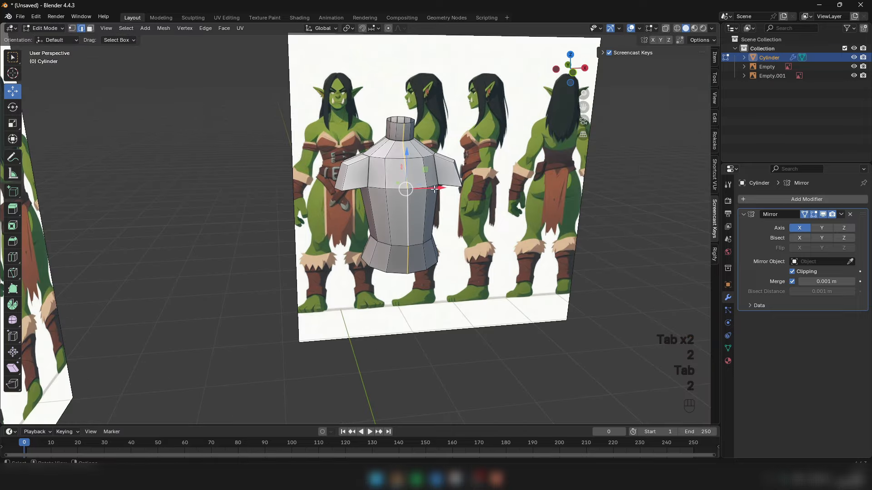
{"action": "left_click_drag", "start_coordinate": [435, 190], "coordinate": [468, 187]}
{"action": "middle_click_drag", "start_coordinate": [427, 191], "coordinate": [584, 184]}
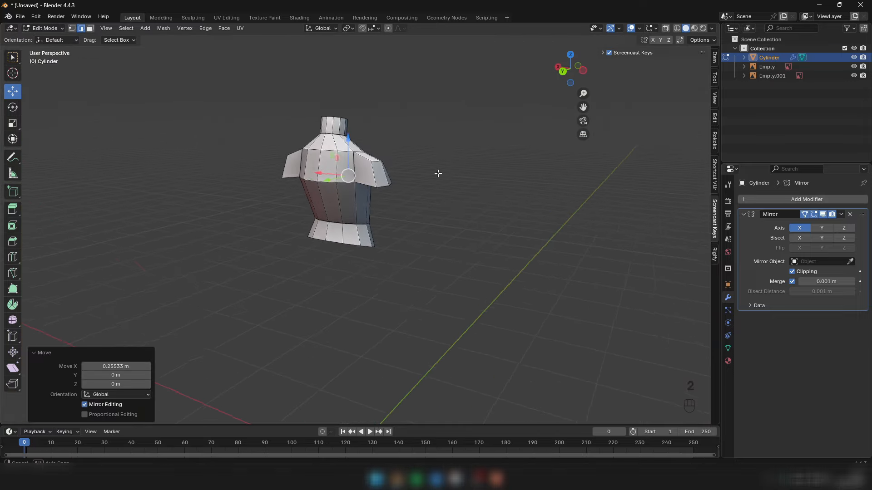
{"action": "left_click", "coordinate": [321, 167], "text": "alt"}
{"action": "left_click_drag", "start_coordinate": [297, 173], "coordinate": [286, 173]}
Step: In the front wireframe view, lower the edge at the armpit under the shoulder by about 0.033 m in Z
{"action": "key", "text": "Tab"}
{"action": "left_click", "coordinate": [461, 180]}
{"action": "middle_click_drag", "start_coordinate": [461, 180], "coordinate": [391, 201]}
{"action": "mouse_move", "coordinate": [436, 175]}
{"action": "middle_mouse_down"}
{"action": "mouse_move", "coordinate": [399, 179]}
{"action": "mouse_move", "coordinate": [404, 162]}
{"action": "mouse_move", "coordinate": [434, 184]}
{"action": "mouse_move", "coordinate": [427, 188]}
{"action": "middle_mouse_up"}
{"action": "left_click", "coordinate": [406, 162]}
{"action": "scroll", "coordinate": [411, 164], "scroll_direction": "up", "scroll_amount": 2}
{"action": "key", "text": "Tab"}
{"action": "key", "text": "z"}
{"action": "left_click", "coordinate": [379, 186]}
{"action": "scroll", "coordinate": [390, 186], "scroll_direction": "up", "scroll_amount": 2}
{"action": "left_click_drag", "start_coordinate": [458, 161], "coordinate": [458, 171]}
{"action": "key", "text": "z"}
{"action": "left_click", "coordinate": [580, 171]}
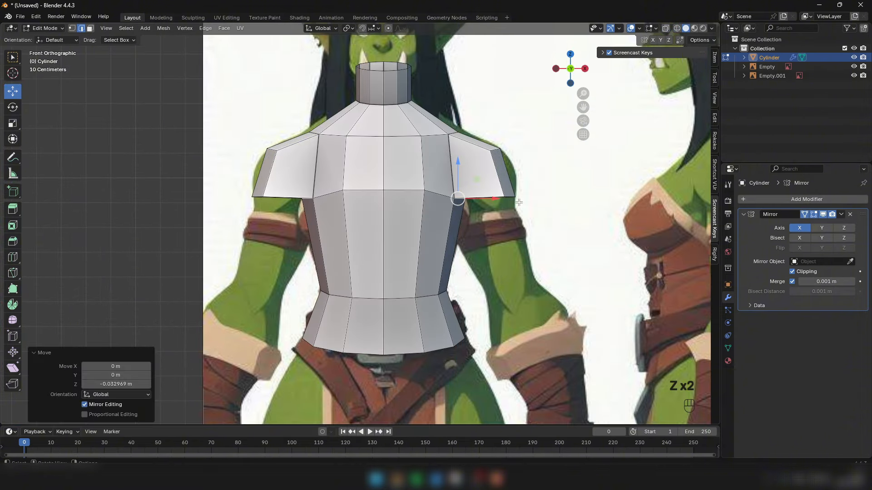
Step: Select the shoulder's upper and front faces and move them about 0.032 m along Y in the top view
{"action": "middle_click_drag", "start_coordinate": [519, 203], "coordinate": [447, 233]}
{"action": "scroll", "coordinate": [447, 232], "scroll_direction": "down", "scroll_amount": 4}
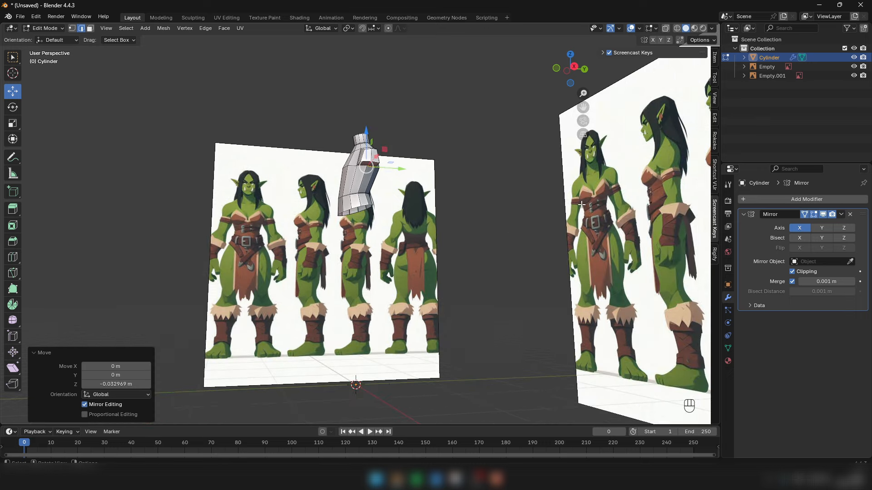
{"action": "scroll", "coordinate": [417, 178], "scroll_direction": "down", "scroll_amount": 1}
{"action": "middle_click_drag", "start_coordinate": [417, 178], "coordinate": [462, 218]}
{"action": "scroll", "coordinate": [394, 182], "scroll_direction": "down", "scroll_amount": 3}
{"action": "scroll", "coordinate": [358, 182], "scroll_direction": "up", "scroll_amount": 5}
{"action": "scroll", "coordinate": [294, 160], "scroll_direction": "up", "scroll_amount": 3}
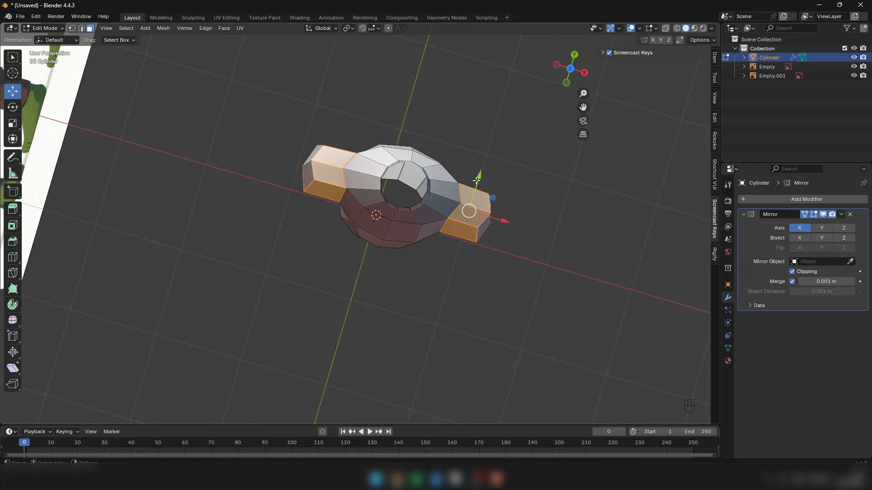
{"action": "key", "text": "KP_7"}
{"action": "left_click_drag", "start_coordinate": [454, 147], "coordinate": [454, 142]}
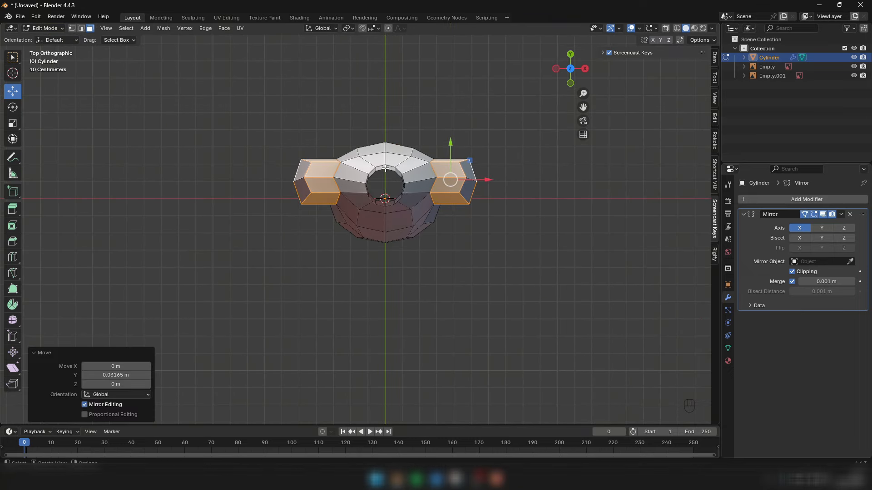
Step: Try rotating the selected shoulder faces from above and moving them, and undo both changes
{"action": "key", "text": "r"}
{"action": "left_click", "coordinate": [468, 170]}
{"action": "key", "text": "ctrl+z"}
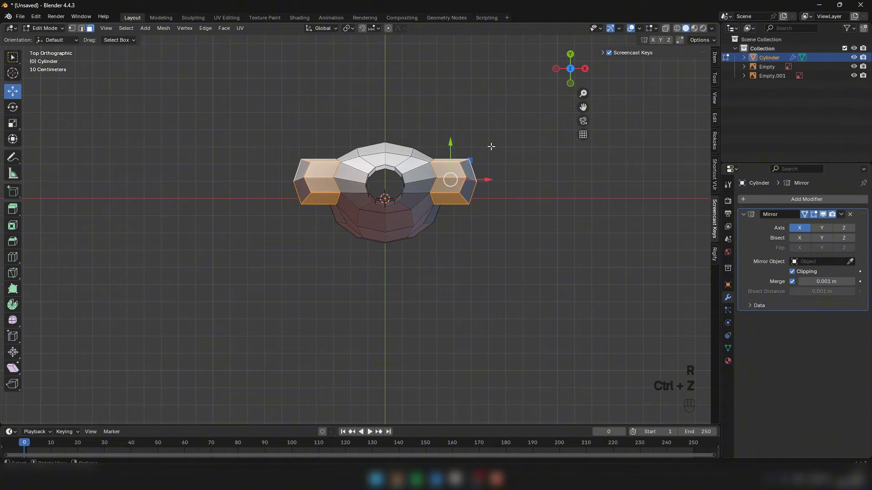
{"action": "middle_click_drag", "start_coordinate": [449, 188], "coordinate": [379, 146]}
{"action": "left_click_drag", "start_coordinate": [479, 247], "coordinate": [465, 252]}
{"action": "middle_click_drag", "start_coordinate": [470, 255], "coordinate": [465, 286]}
{"action": "key", "text": "ctrl+z"}
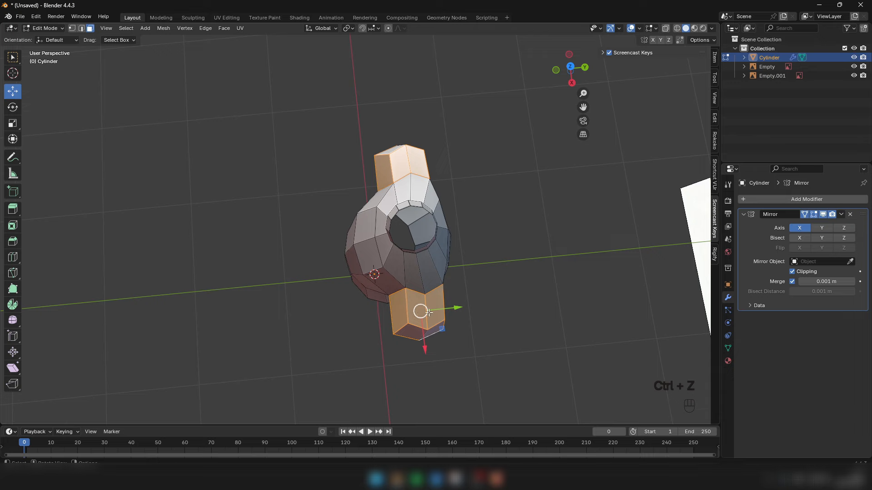
Step: In the right view, select the shoulder's rear edge and move it backward along Y to match the reference arm
{"action": "mouse_move", "coordinate": [428, 312]}
{"action": "middle_mouse_down"}
{"action": "mouse_move", "coordinate": [391, 209]}
{"action": "mouse_move", "coordinate": [368, 182]}
{"action": "middle_mouse_up"}
{"action": "key", "text": "z"}
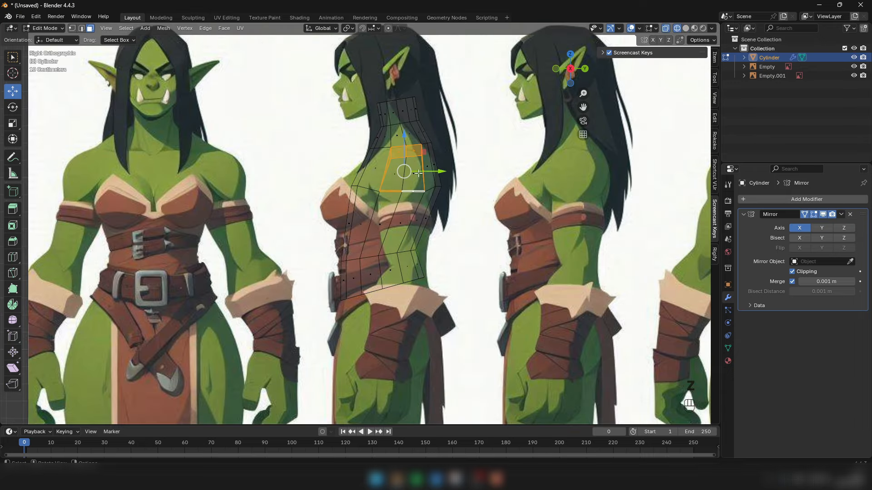
{"action": "key", "text": "z"}
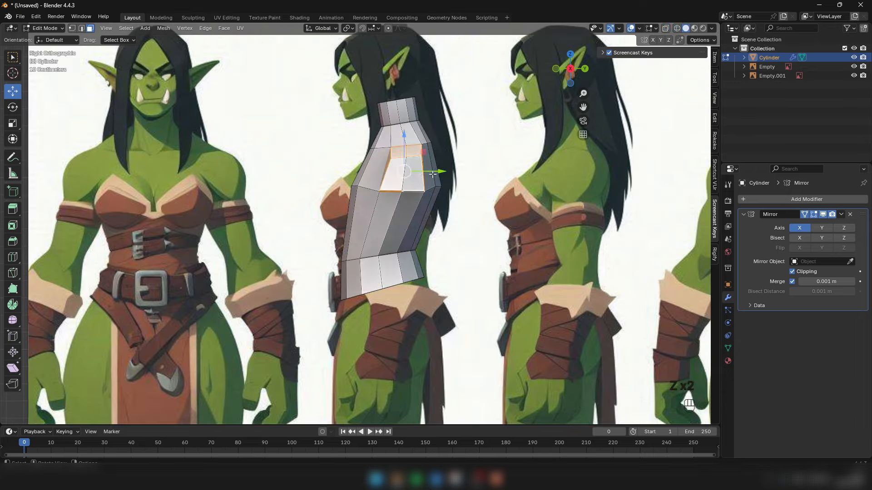
{"action": "mouse_move", "coordinate": [437, 172]}
{"action": "middle_mouse_down"}
{"action": "mouse_move", "coordinate": [398, 185]}
{"action": "mouse_move", "coordinate": [415, 179]}
{"action": "mouse_move", "coordinate": [386, 179]}
{"action": "mouse_move", "coordinate": [427, 170]}
{"action": "middle_mouse_up"}
{"action": "key", "text": "2"}
{"action": "left_click", "coordinate": [378, 180]}
{"action": "scroll", "coordinate": [430, 169], "scroll_direction": "up", "scroll_amount": 1}
{"action": "key", "text": "z"}
{"action": "scroll", "coordinate": [454, 170], "scroll_direction": "up", "scroll_amount": 1}
{"action": "left_click_drag", "start_coordinate": [456, 171], "coordinate": [470, 171]}
{"action": "key", "text": "z"}
Step: Move the shoulder's front edge forward along Y and rotate it to follow the side reference
{"action": "key", "text": "2"}
{"action": "mouse_move", "coordinate": [431, 170]}
{"action": "middle_mouse_down"}
{"action": "mouse_move", "coordinate": [468, 176]}
{"action": "mouse_move", "coordinate": [436, 167]}
{"action": "middle_mouse_up"}
{"action": "left_click", "coordinate": [412, 167]}
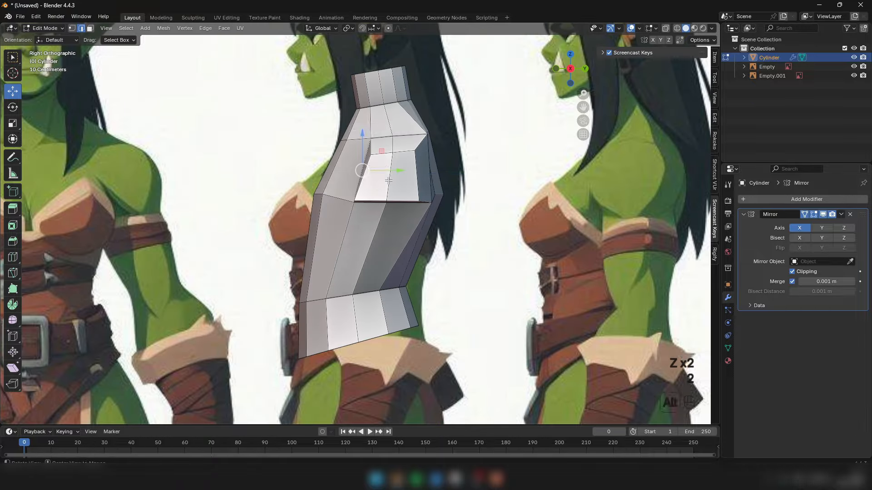
{"action": "key", "text": "z"}
{"action": "left_click_drag", "start_coordinate": [399, 170], "coordinate": [386, 169]}
{"action": "key", "text": "r"}
{"action": "left_click", "coordinate": [434, 149]}
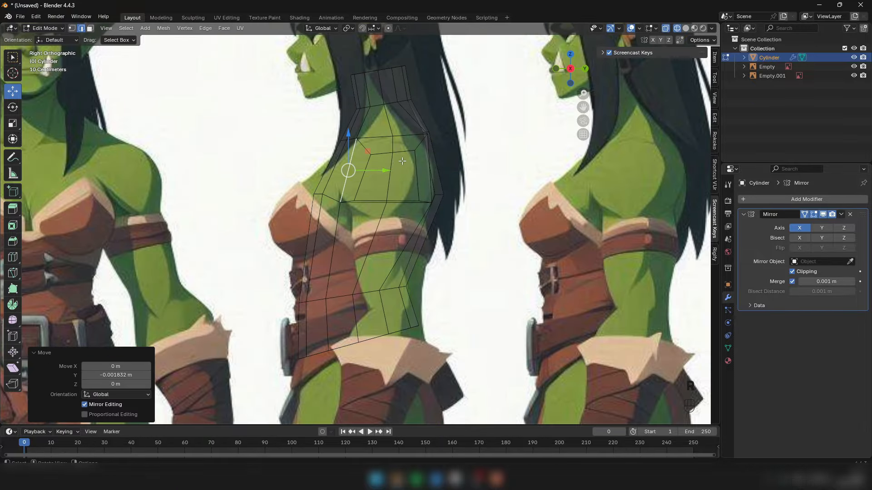
Step: Lower the upper front edge of the shoulder slightly in the right wireframe view
{"action": "key", "text": "z"}
{"action": "mouse_move", "coordinate": [367, 128]}
{"action": "middle_mouse_down"}
{"action": "mouse_move", "coordinate": [406, 133]}
{"action": "mouse_move", "coordinate": [343, 137]}
{"action": "middle_mouse_up"}
{"action": "key", "text": "z"}
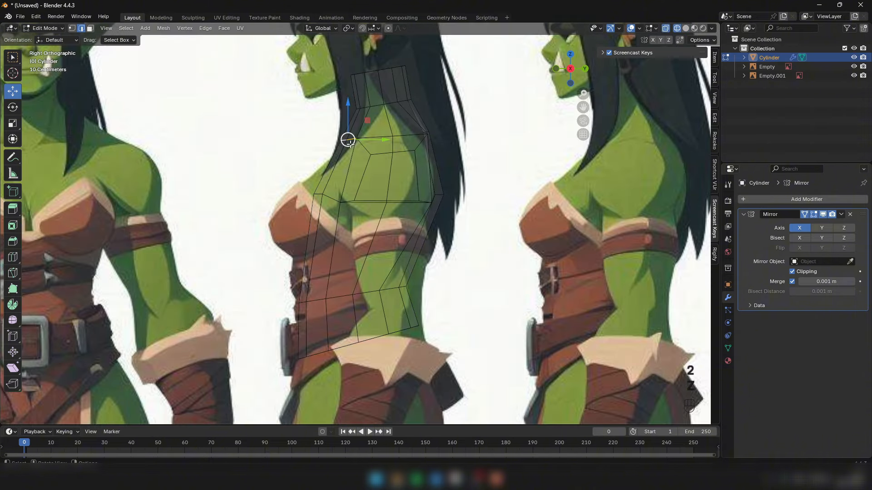
{"action": "left_click_drag", "start_coordinate": [348, 141], "coordinate": [347, 150]}
{"action": "key", "text": "z"}
Step: Move the shoulder's upper middle edge about 0.005 m in Y and 0.043 m in Z, and rotate it about -8°
{"action": "mouse_move", "coordinate": [434, 150]}
{"action": "middle_mouse_down"}
{"action": "mouse_move", "coordinate": [338, 144]}
{"action": "mouse_move", "coordinate": [395, 123]}
{"action": "mouse_move", "coordinate": [477, 119]}
{"action": "middle_mouse_up"}
{"action": "key", "text": "2"}
{"action": "left_click", "coordinate": [337, 124], "text": "shift"}
{"action": "key", "text": "z"}
{"action": "scroll", "coordinate": [489, 117], "scroll_direction": "up", "scroll_amount": 1}
{"action": "left_click_drag", "start_coordinate": [471, 138], "coordinate": [435, 134]}
{"action": "left_click", "coordinate": [431, 146]}
{"action": "key", "text": "z"}
{"action": "key", "text": "z"}
{"action": "key", "text": "r"}
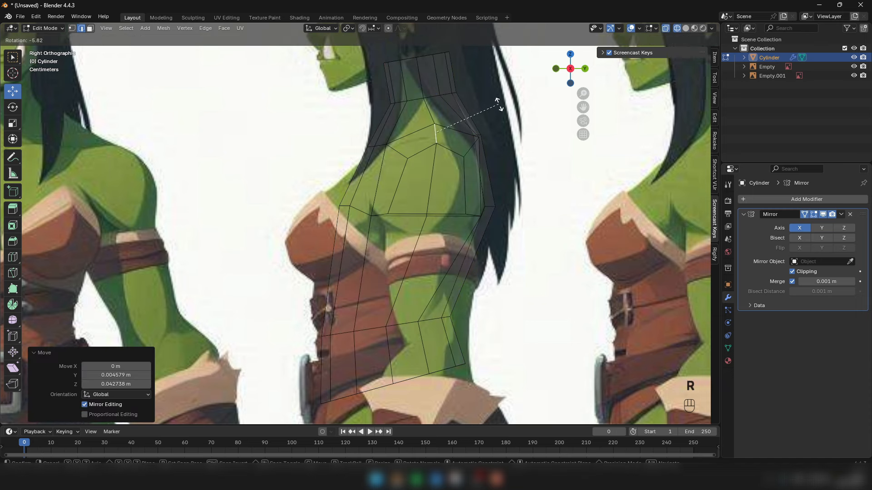
{"action": "left_click", "coordinate": [489, 107]}
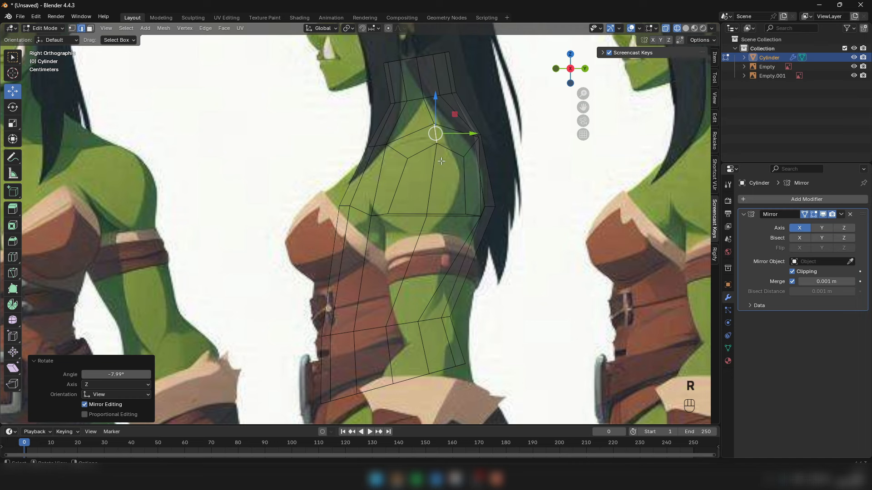
Step: Adjust the shoulder's upper outer vertices in the side view, shifting the rear one about 0.003 m in Y and 0.006 m in Z
{"action": "key", "text": "1"}
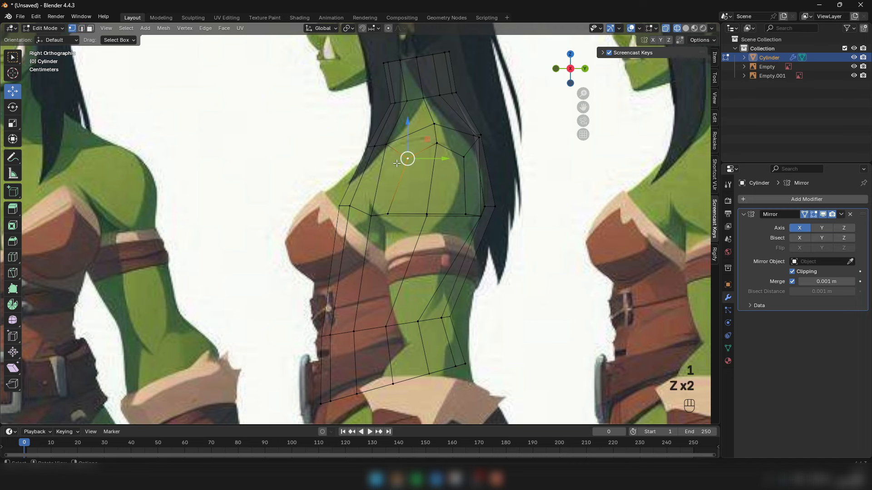
{"action": "left_click", "coordinate": [437, 142]}
{"action": "left_click", "coordinate": [463, 157]}
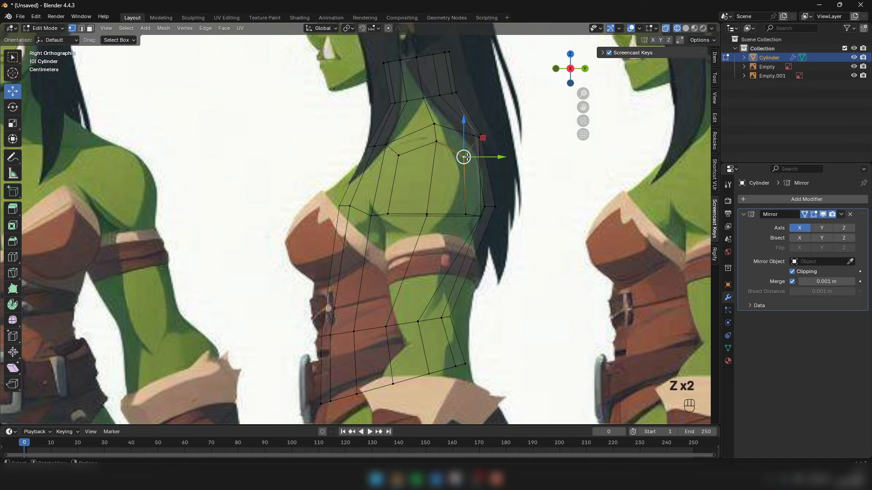
{"action": "left_click_drag", "start_coordinate": [467, 157], "coordinate": [468, 156]}
{"action": "key", "text": "z"}
{"action": "mouse_move", "coordinate": [470, 218]}
{"action": "middle_mouse_down"}
{"action": "mouse_move", "coordinate": [375, 218]}
{"action": "mouse_move", "coordinate": [459, 217]}
{"action": "middle_mouse_up"}
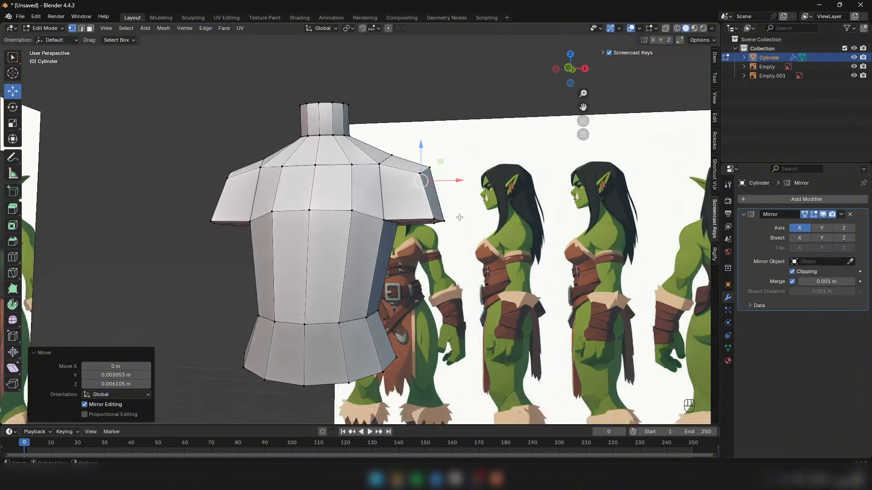
Step: Pull the shoulder's lower outer vertices inward along X, the rear one by about -0.011 m
{"action": "key", "text": "KP_1"}
{"action": "scroll", "coordinate": [459, 217], "scroll_direction": "up", "scroll_amount": 3}
{"action": "left_click", "coordinate": [425, 219]}
{"action": "left_click_drag", "start_coordinate": [460, 218], "coordinate": [458, 218]}
{"action": "middle_click_drag", "start_coordinate": [458, 218], "coordinate": [253, 209]}
{"action": "left_click_drag", "start_coordinate": [240, 221], "coordinate": [248, 221]}
{"action": "scroll", "coordinate": [302, 193], "scroll_direction": "down", "scroll_amount": 4}
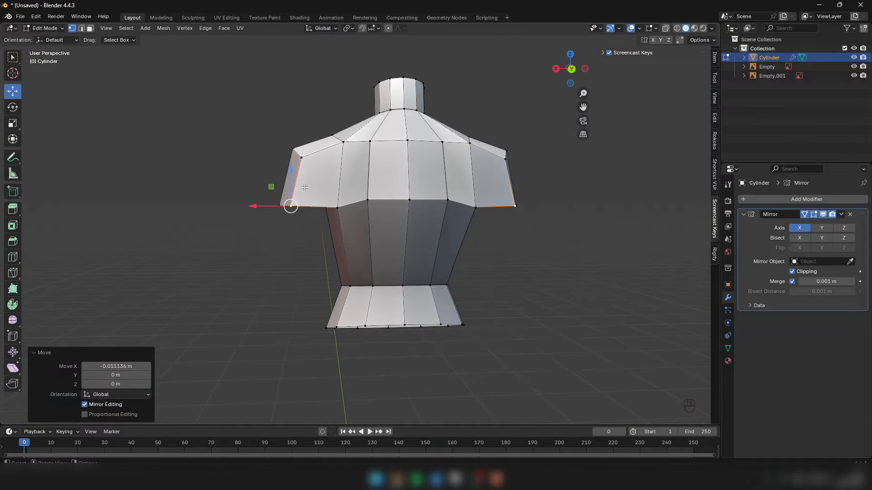
Step: Nudge the shoulder's lower rear outer vertex by about another -0.005 m in X
{"action": "middle_click_drag", "start_coordinate": [302, 193], "coordinate": [271, 204]}
{"action": "scroll", "coordinate": [261, 202], "scroll_direction": "up", "scroll_amount": 2}
{"action": "left_click_drag", "start_coordinate": [273, 203], "coordinate": [277, 203]}
{"action": "scroll", "coordinate": [300, 208], "scroll_direction": "down", "scroll_amount": 1}
{"action": "mouse_move", "coordinate": [300, 208]}
{"action": "middle_mouse_down"}
{"action": "mouse_move", "coordinate": [311, 216]}
{"action": "mouse_move", "coordinate": [290, 218]}
{"action": "mouse_move", "coordinate": [318, 213]}
{"action": "mouse_move", "coordinate": [290, 213]}
{"action": "middle_mouse_up"}
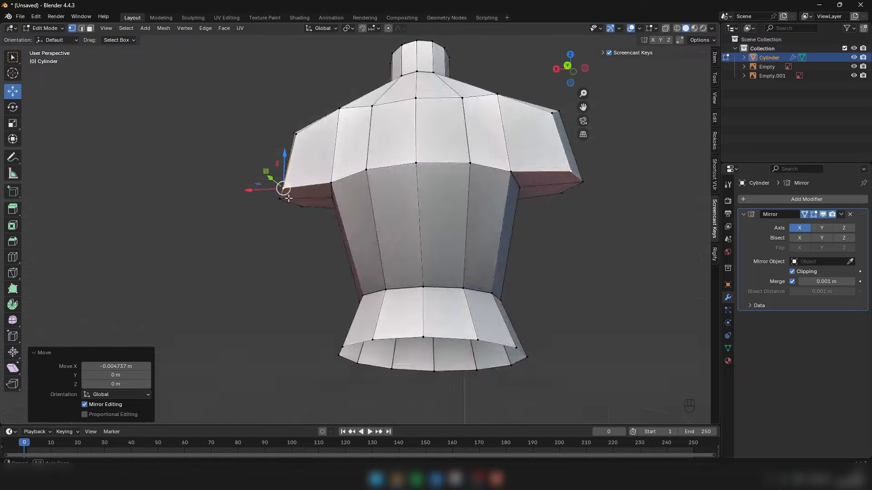
Step: Delete the faces on the underside of the shoulder to open the arm hole
{"action": "scroll", "coordinate": [291, 216], "scroll_direction": "down", "scroll_amount": 5}
{"action": "middle_click_drag", "start_coordinate": [333, 194], "coordinate": [313, 182]}
{"action": "scroll", "coordinate": [313, 182], "scroll_direction": "up", "scroll_amount": 5}
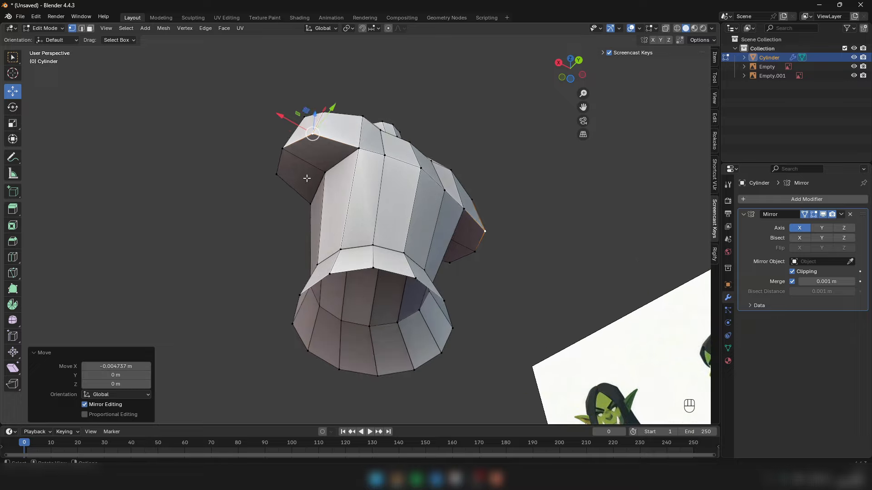
{"action": "key", "text": "3"}
{"action": "left_click", "coordinate": [299, 174]}
{"action": "right_click", "coordinate": [487, 111]}
{"action": "left_click", "coordinate": [443, 284]}
{"action": "scroll", "coordinate": [409, 254], "scroll_direction": "down", "scroll_amount": 5}
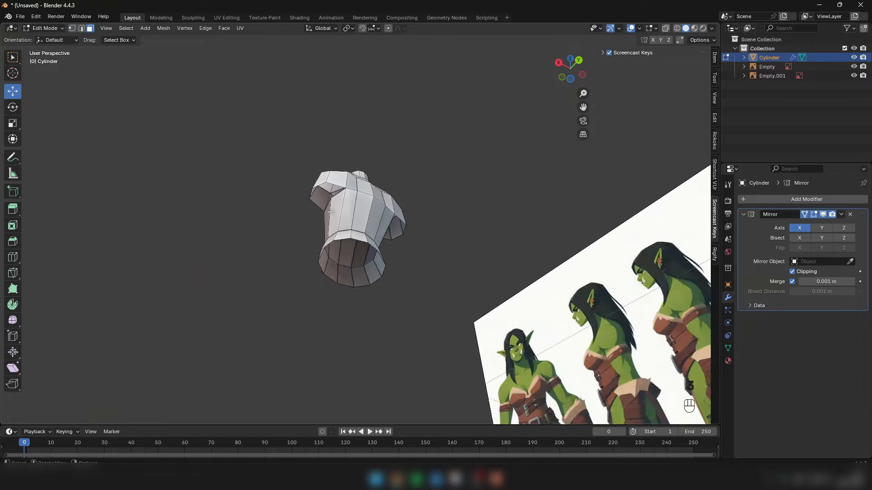
Step: In the front wireframe view, lower the shoulder's upper outer edge about 0.051 m in Z to match the reference outline
{"action": "mouse_move", "coordinate": [373, 227]}
{"action": "middle_mouse_down"}
{"action": "mouse_move", "coordinate": [408, 249]}
{"action": "mouse_move", "coordinate": [318, 240]}
{"action": "mouse_move", "coordinate": [304, 296]}
{"action": "mouse_move", "coordinate": [434, 245]}
{"action": "mouse_move", "coordinate": [409, 234]}
{"action": "middle_mouse_up"}
{"action": "key", "text": "KP_1"}
{"action": "scroll", "coordinate": [409, 233], "scroll_direction": "up", "scroll_amount": 1}
{"action": "key", "text": "z"}
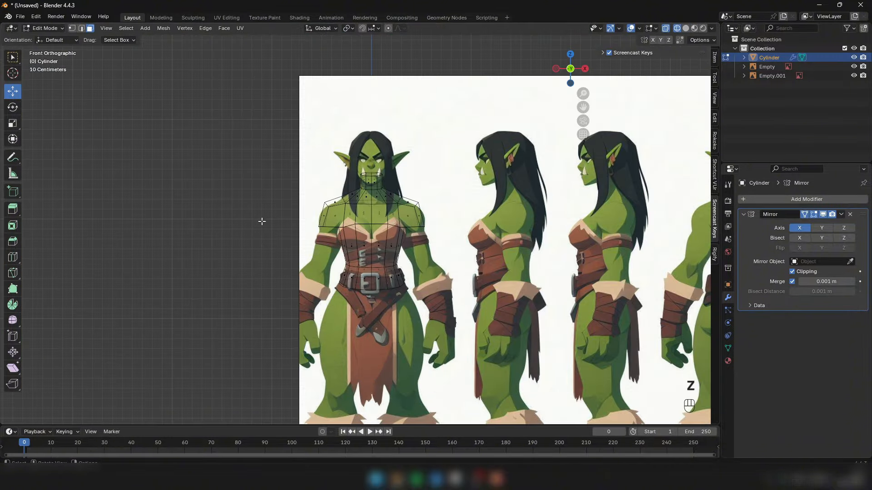
{"action": "scroll", "coordinate": [414, 200], "scroll_direction": "up", "scroll_amount": 5}
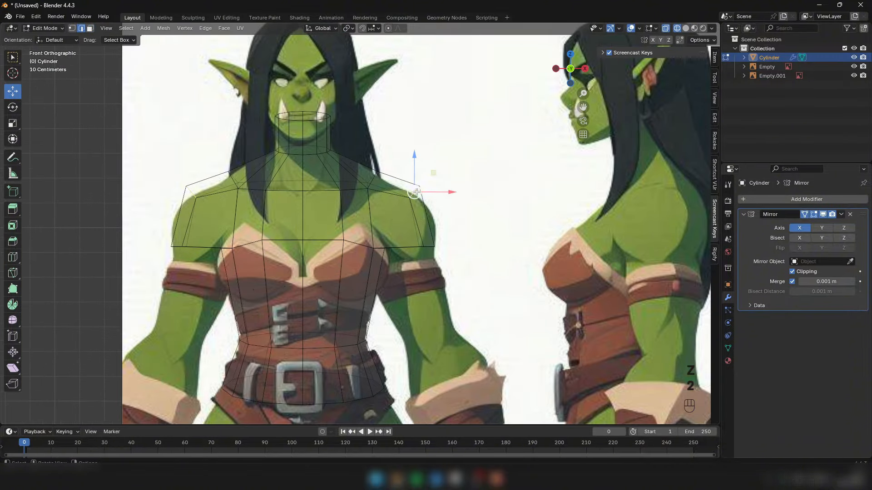
{"action": "left_click_drag", "start_coordinate": [392, 164], "coordinate": [412, 176]}
{"action": "left_click", "coordinate": [414, 193]}
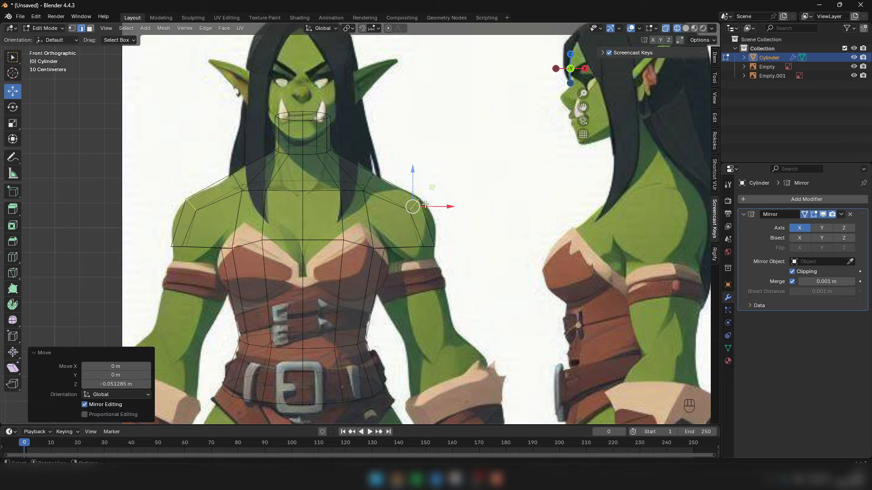
Step: In the side wireframe view, move the shoulder's lower middle outer vertex about 0.033 m in Y and -0.064 m in Z
{"action": "key", "text": "alt+z"}
{"action": "key", "text": "1"}
{"action": "middle_click_drag", "start_coordinate": [436, 191], "coordinate": [375, 241]}
{"action": "key", "text": "alt+z"}
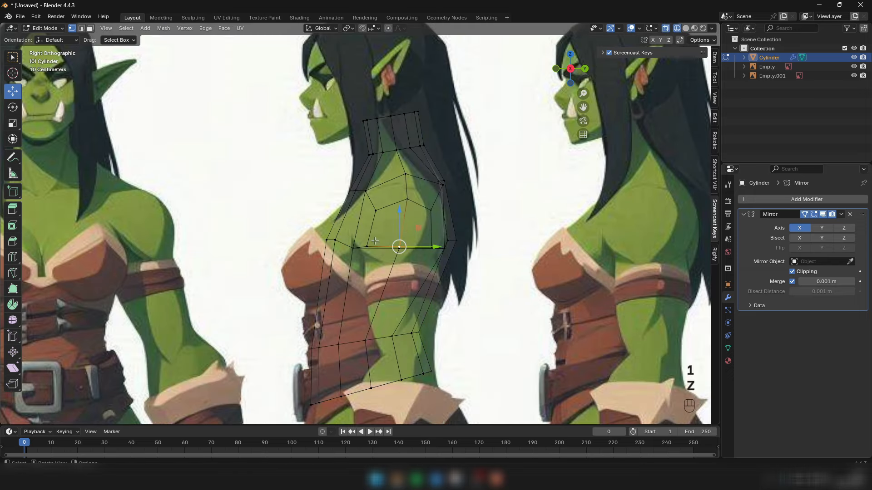
{"action": "left_click_drag", "start_coordinate": [399, 246], "coordinate": [407, 261]}
{"action": "key", "text": "z"}
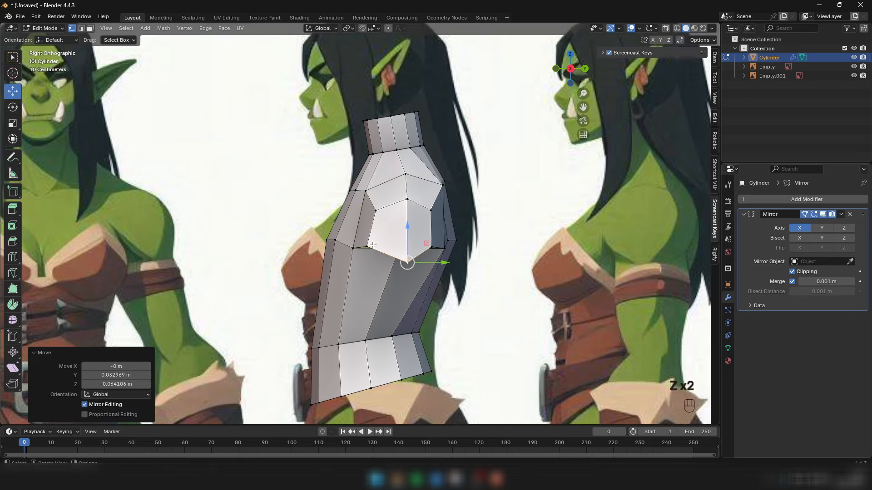
Step: Shift the shoulder's front side face slightly forward and its rear side face slightly backward along Y
{"action": "left_click", "coordinate": [371, 245]}
{"action": "key", "text": "3"}
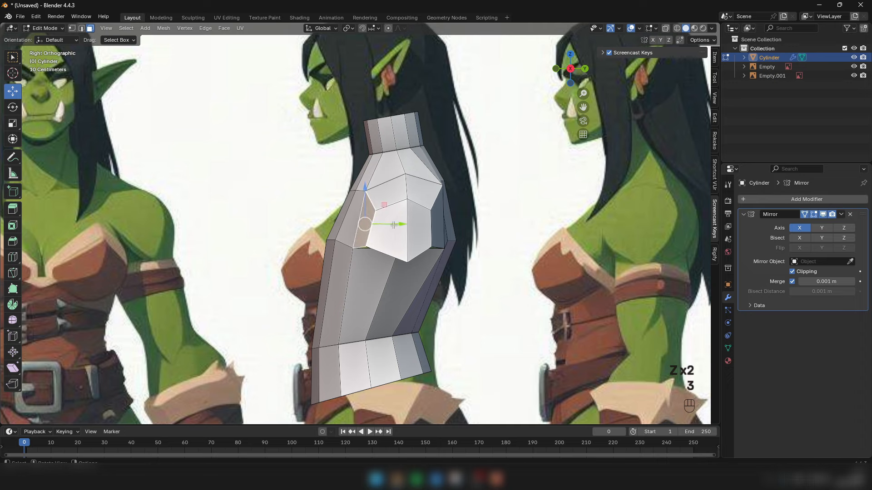
{"action": "left_click_drag", "start_coordinate": [393, 225], "coordinate": [391, 224]}
{"action": "left_click", "coordinate": [441, 233]}
{"action": "left_click_drag", "start_coordinate": [470, 223], "coordinate": [472, 223]}
{"action": "middle_click_drag", "start_coordinate": [473, 224], "coordinate": [495, 301]}
Step: Move the shoulder's rear vertical edge slightly backward along Y
{"action": "key", "text": "1"}
{"action": "key", "text": "2"}
{"action": "left_click", "coordinate": [445, 257]}
{"action": "left_click_drag", "start_coordinate": [482, 215], "coordinate": [492, 217]}
{"action": "middle_click_drag", "start_coordinate": [492, 217], "coordinate": [449, 246]}
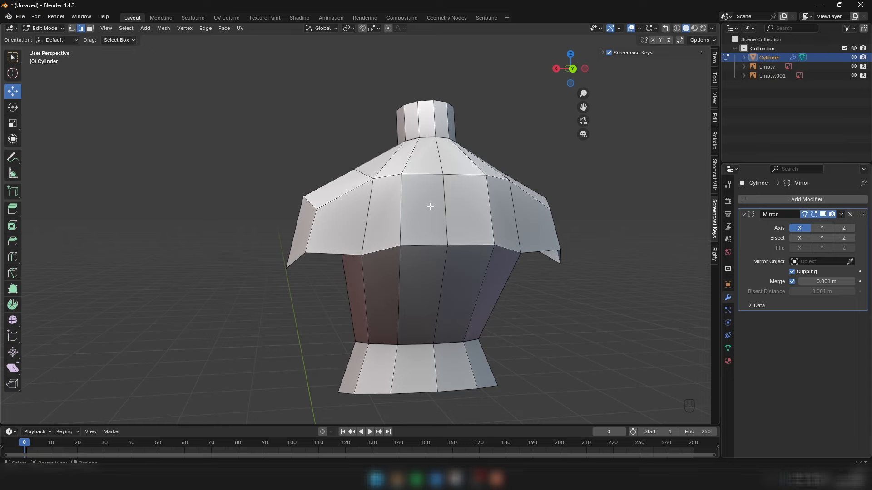
{"action": "middle_click_drag", "start_coordinate": [431, 206], "coordinate": [443, 181]}
{"action": "left_click", "coordinate": [354, 99]}
Step: Lower the shoulder's front lower outer vertex about 0.015 m in Z in the side view
{"action": "key", "text": "z"}
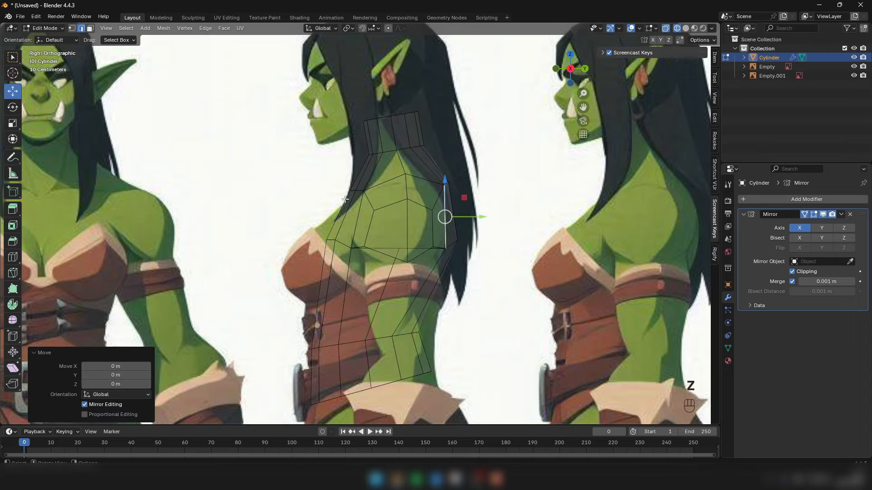
{"action": "key", "text": "z"}
{"action": "key", "text": "1"}
{"action": "left_click", "coordinate": [364, 247]}
{"action": "left_click_drag", "start_coordinate": [364, 212], "coordinate": [364, 216]}
{"action": "key", "text": "z"}
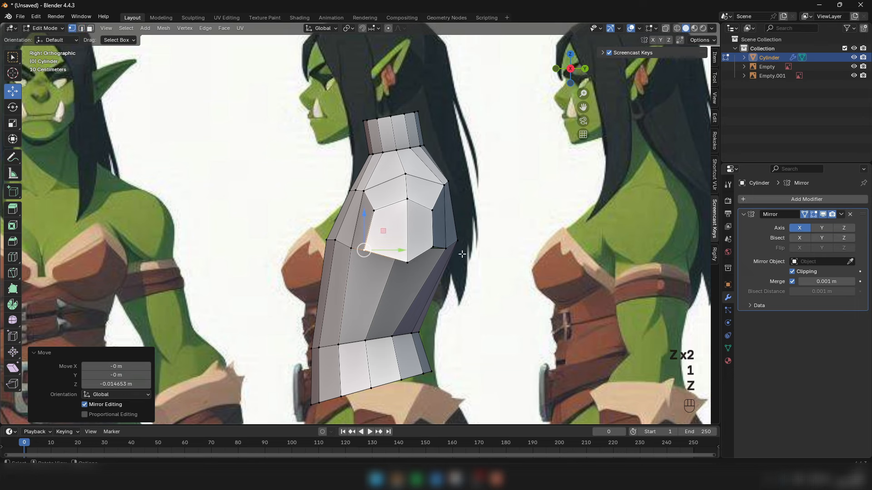
Step: In the side wireframe view, move the torso's armpit vertex about -0.007 m in Y and -0.064 m in Z
{"action": "left_click", "coordinate": [445, 248]}
{"action": "left_click", "coordinate": [433, 247]}
{"action": "key", "text": "z"}
{"action": "left_click_drag", "start_coordinate": [433, 247], "coordinate": [397, 264]}
{"action": "key", "text": "z"}
{"action": "key", "text": "z"}
{"action": "key", "text": "1"}
{"action": "left_click", "coordinate": [400, 249]}
{"action": "key", "text": "z"}
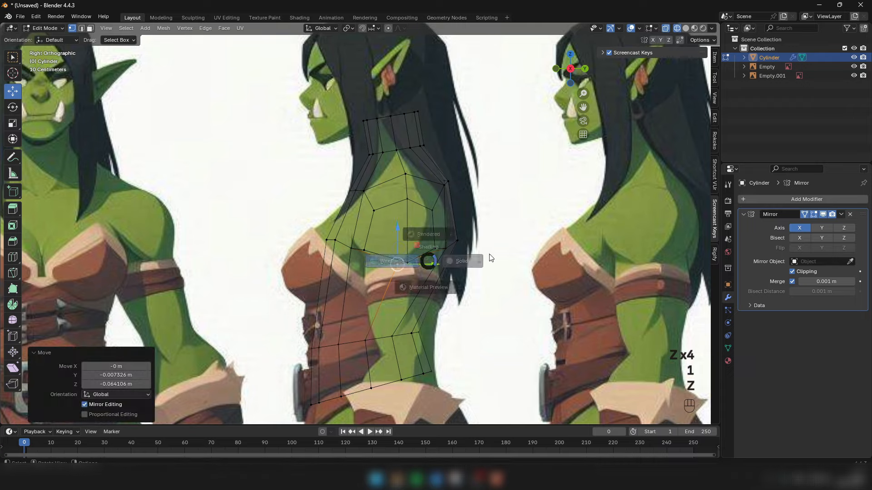
Step: Examine the torso's front silhouette against the reference in both solid and wireframe shading
{"action": "scroll", "coordinate": [409, 249], "scroll_direction": "down", "scroll_amount": 3}
{"action": "mouse_move", "coordinate": [334, 236]}
{"action": "middle_mouse_down"}
{"action": "mouse_move", "coordinate": [366, 227]}
{"action": "mouse_move", "coordinate": [402, 244]}
{"action": "middle_mouse_up"}
{"action": "key", "text": "Tab"}
{"action": "scroll", "coordinate": [358, 230], "scroll_direction": "down", "scroll_amount": 3}
{"action": "scroll", "coordinate": [401, 244], "scroll_direction": "up", "scroll_amount": 2}
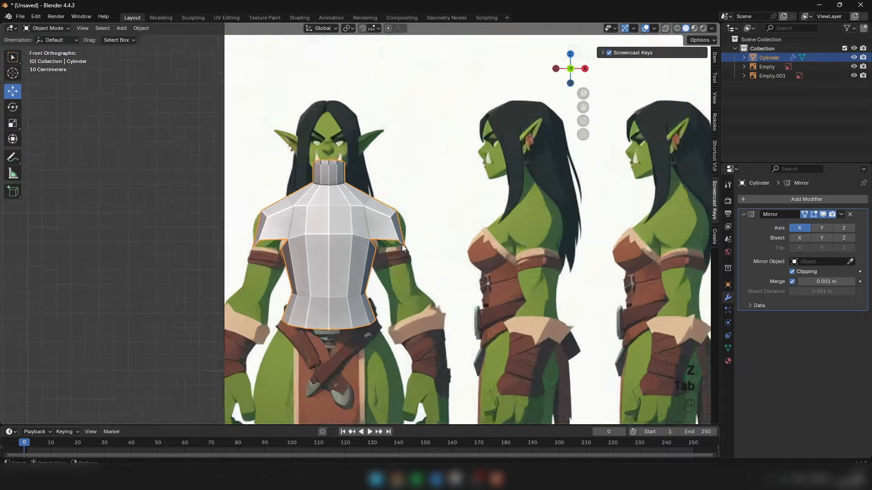
{"action": "scroll", "coordinate": [403, 242], "scroll_direction": "up", "scroll_amount": 3}
{"action": "scroll", "coordinate": [352, 265], "scroll_direction": "down", "scroll_amount": 7}
{"action": "mouse_move", "coordinate": [357, 264]}
{"action": "middle_mouse_down"}
{"action": "mouse_move", "coordinate": [328, 262]}
{"action": "mouse_move", "coordinate": [340, 259]}
{"action": "middle_mouse_up"}
{"action": "scroll", "coordinate": [342, 260], "scroll_direction": "up", "scroll_amount": 4}
{"action": "key", "text": "Tab"}
{"action": "scroll", "coordinate": [334, 253], "scroll_direction": "up", "scroll_amount": 4}
{"action": "key", "text": "z"}
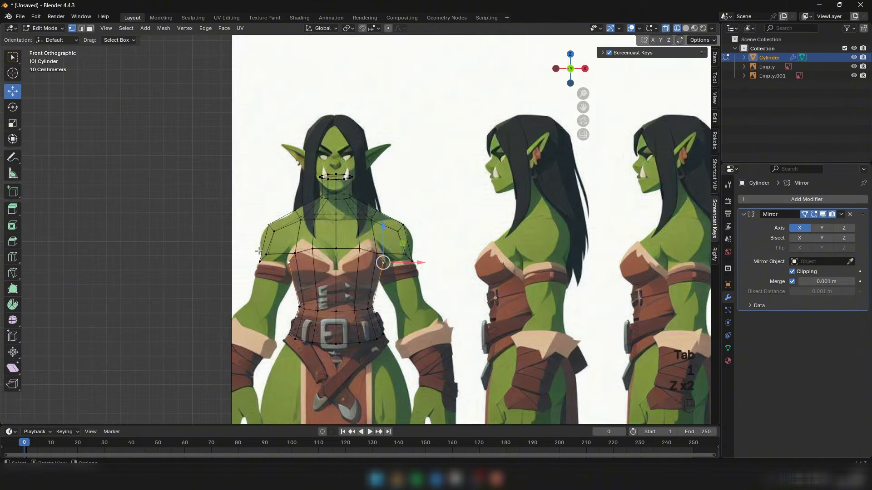
{"action": "scroll", "coordinate": [304, 243], "scroll_direction": "up", "scroll_amount": 3}
{"action": "left_click", "coordinate": [362, 253]}
{"action": "left_click_drag", "start_coordinate": [358, 227], "coordinate": [358, 233]}
{"action": "key", "text": "ctrl+z"}
Step: Lower the front chest vertex beside the centre line about 0.029 m in Z
{"action": "key", "text": "z"}
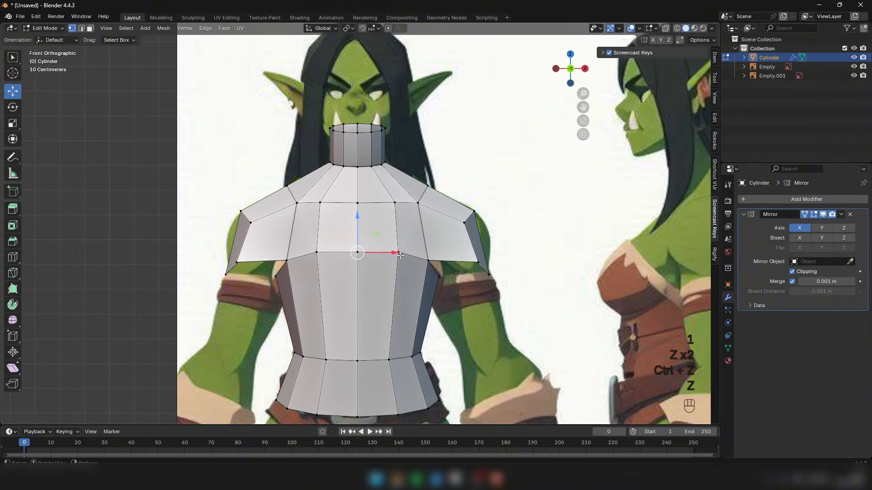
{"action": "scroll", "coordinate": [443, 229], "scroll_direction": "down", "scroll_amount": 7}
{"action": "key", "text": "z"}
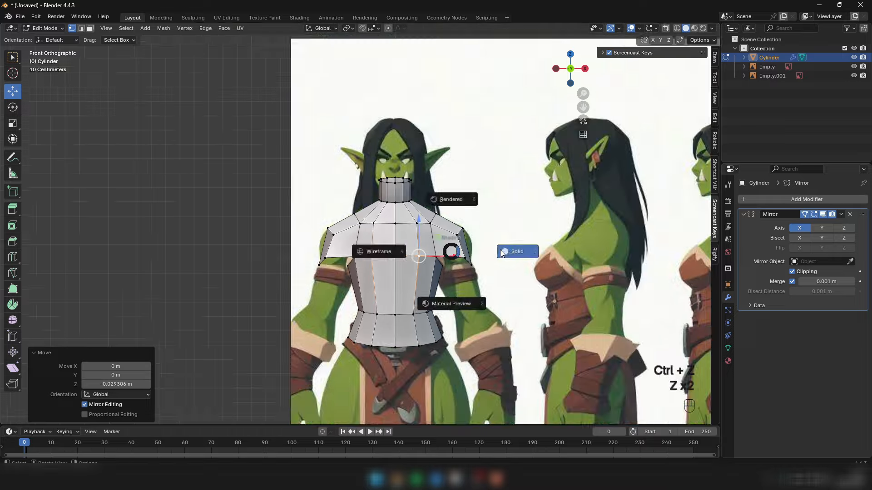
Step: Rotate the torso's bottom edge loop about -9.35° in the front view to follow the belt line
{"action": "key", "text": "Tab"}
{"action": "middle_click_drag", "start_coordinate": [450, 241], "coordinate": [504, 225]}
{"action": "scroll", "coordinate": [435, 189], "scroll_direction": "down", "scroll_amount": 5}
{"action": "scroll", "coordinate": [386, 216], "scroll_direction": "up", "scroll_amount": 1}
{"action": "scroll", "coordinate": [430, 257], "scroll_direction": "up", "scroll_amount": 4}
{"action": "scroll", "coordinate": [435, 232], "scroll_direction": "up", "scroll_amount": 3}
{"action": "key", "text": "Tab"}
{"action": "key", "text": "2"}
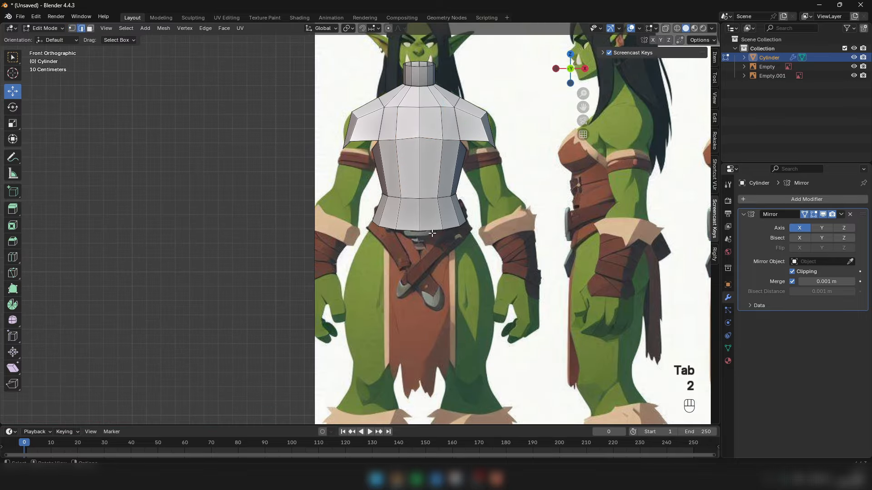
{"action": "key", "text": "z"}
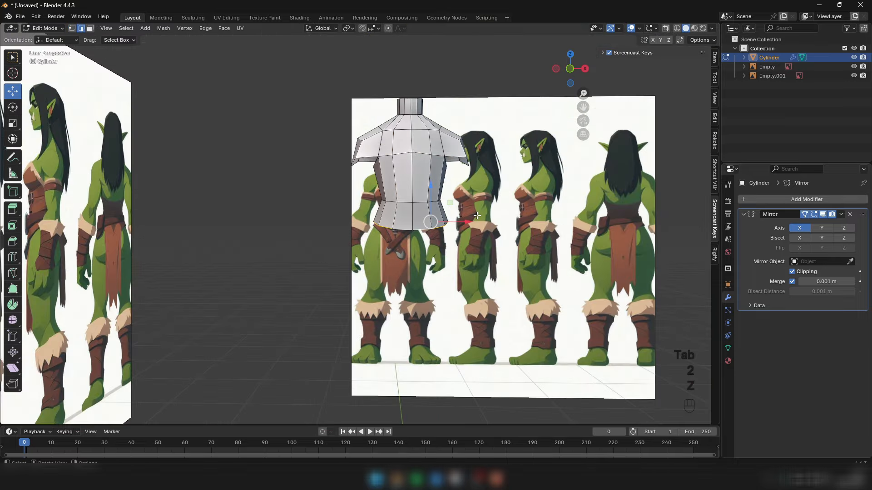
{"action": "scroll", "coordinate": [461, 229], "scroll_direction": "up", "scroll_amount": 2}
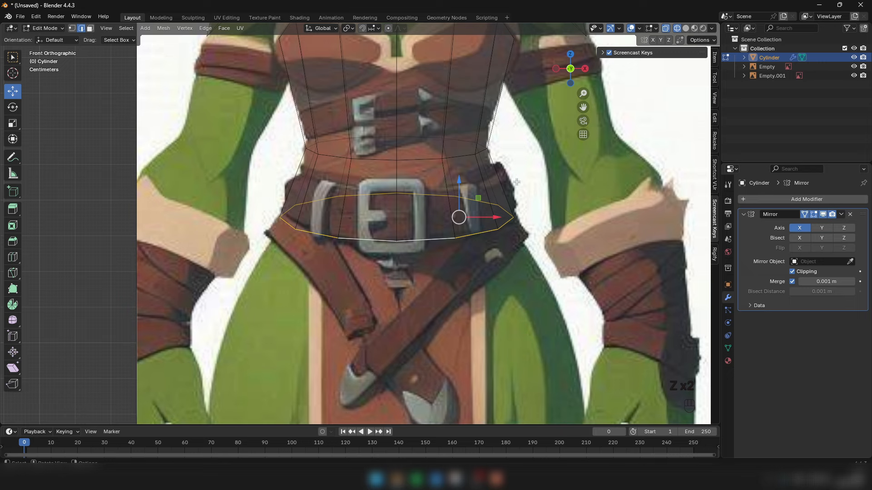
{"action": "key", "text": "r"}
{"action": "left_click", "coordinate": [506, 180]}
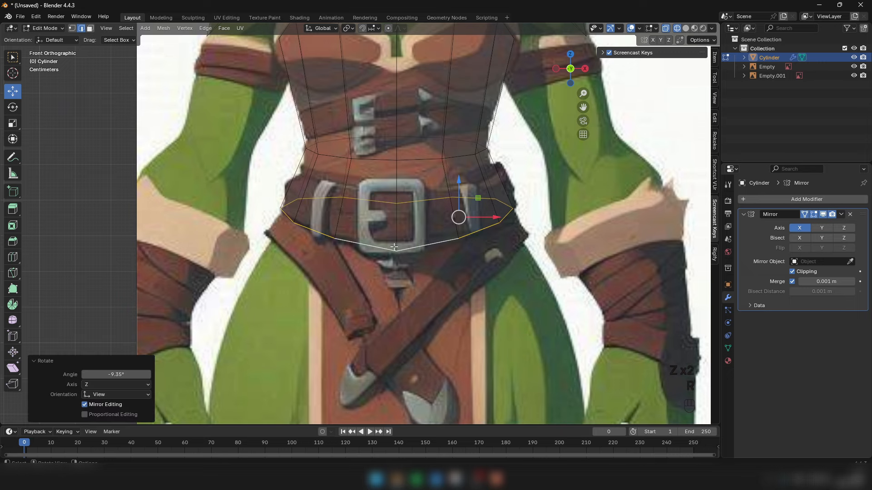
Step: Rotate the waist edge loop about -10.3° in the front view
{"action": "scroll", "coordinate": [473, 181], "scroll_direction": "down", "scroll_amount": 1}
{"action": "left_click", "coordinate": [501, 153], "text": "alt"}
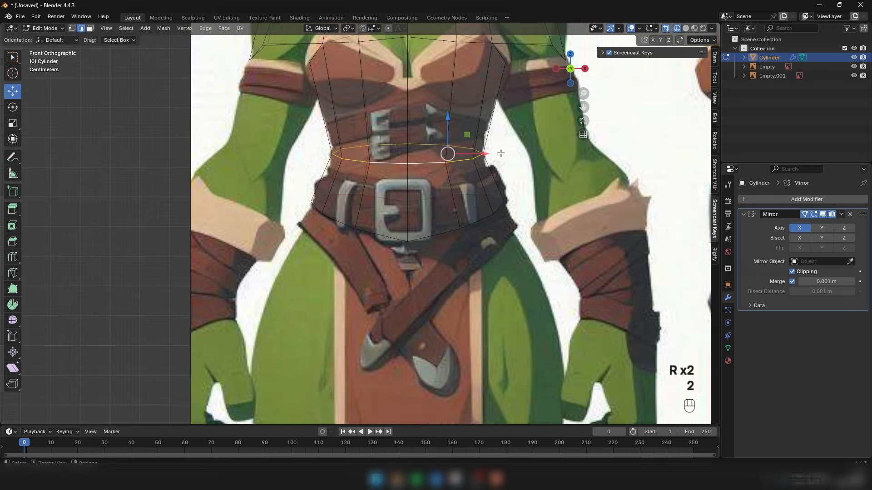
{"action": "key", "text": "r"}
{"action": "left_click", "coordinate": [495, 160]}
{"action": "key", "text": "z"}
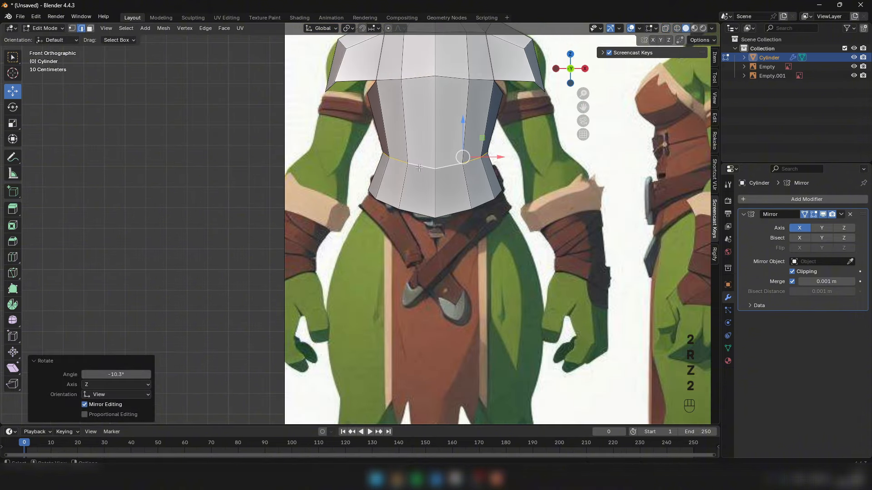
Step: Extrude the torso's bottom edge loop about 0.212 m downward along Z to start the hips
{"action": "middle_click_drag", "start_coordinate": [451, 181], "coordinate": [404, 201], "text": "alt"}
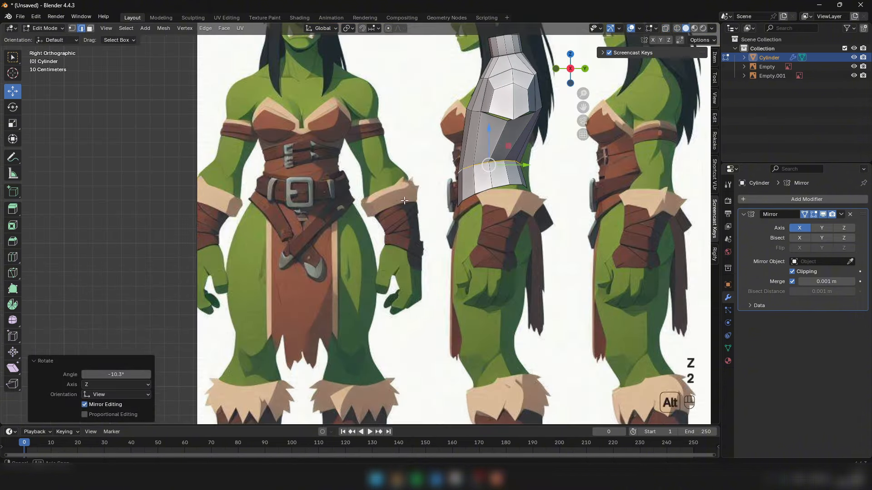
{"action": "key", "text": "z"}
{"action": "mouse_move", "coordinate": [477, 185]}
{"action": "middle_mouse_down", "text": "shift"}
{"action": "mouse_move", "coordinate": [423, 195]}
{"action": "mouse_move", "coordinate": [458, 202]}
{"action": "middle_mouse_up", "text": "shift"}
{"action": "key", "text": "z"}
{"action": "double_click", "coordinate": [421, 200]}
{"action": "scroll", "coordinate": [422, 201], "scroll_direction": "down", "scroll_amount": 2}
{"action": "scroll", "coordinate": [459, 202], "scroll_direction": "up", "scroll_amount": 2}
{"action": "key", "text": "e"}
{"action": "key", "text": "z"}
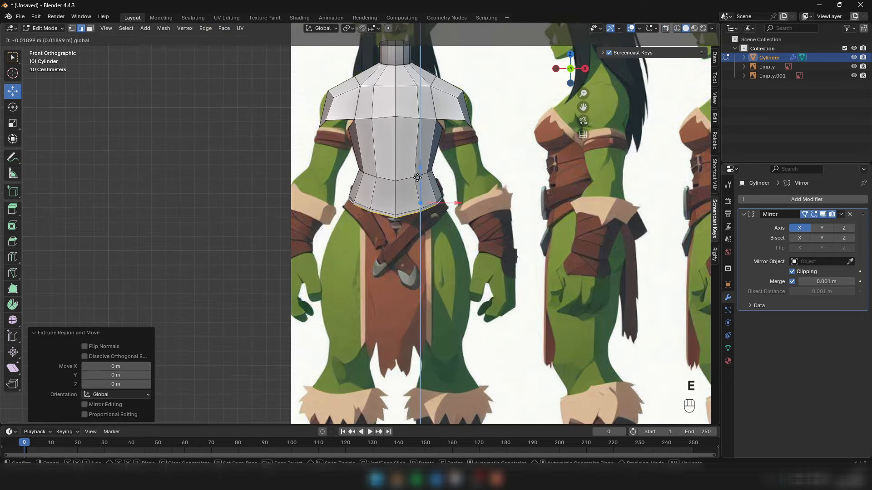
{"action": "left_click", "coordinate": [414, 219]}
{"action": "scroll", "coordinate": [413, 219], "scroll_direction": "up", "scroll_amount": 3}
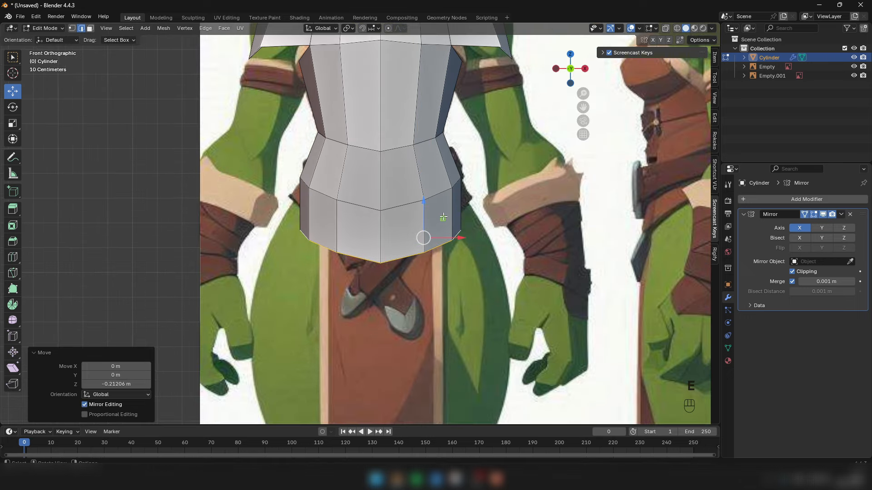
Step: Widen the new bottom loop toward the hip outline, shifting it about 0.059 m in X, and adjust the front belt-level edge
{"action": "left_click_drag", "start_coordinate": [443, 218], "coordinate": [477, 244]}
{"action": "key", "text": "alt+z"}
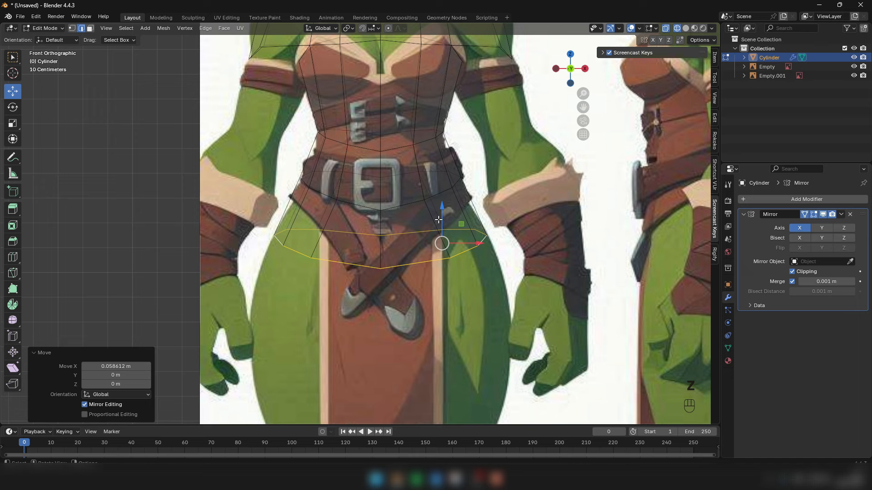
{"action": "left_click", "coordinate": [440, 189]}
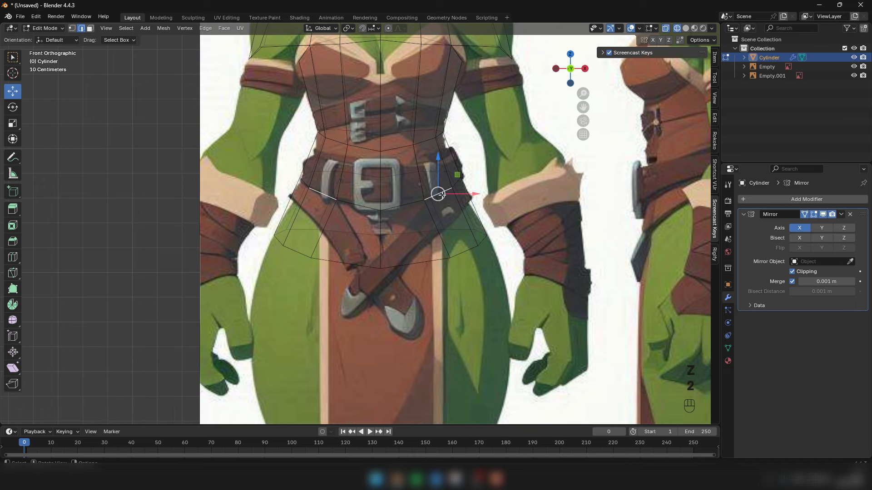
{"action": "mouse_move", "coordinate": [452, 186]}
{"action": "left_mouse_down"}
{"action": "mouse_move", "coordinate": [444, 186]}
{"action": "mouse_move", "coordinate": [453, 185]}
{"action": "left_mouse_up"}
{"action": "key", "text": "alt+z"}
{"action": "key", "text": "alt+z"}
{"action": "key", "text": "alt+z"}
Step: Nudge the bottom hip loop about -0.002 m in both X and Z in the front view
{"action": "left_click", "coordinate": [458, 256], "text": "alt"}
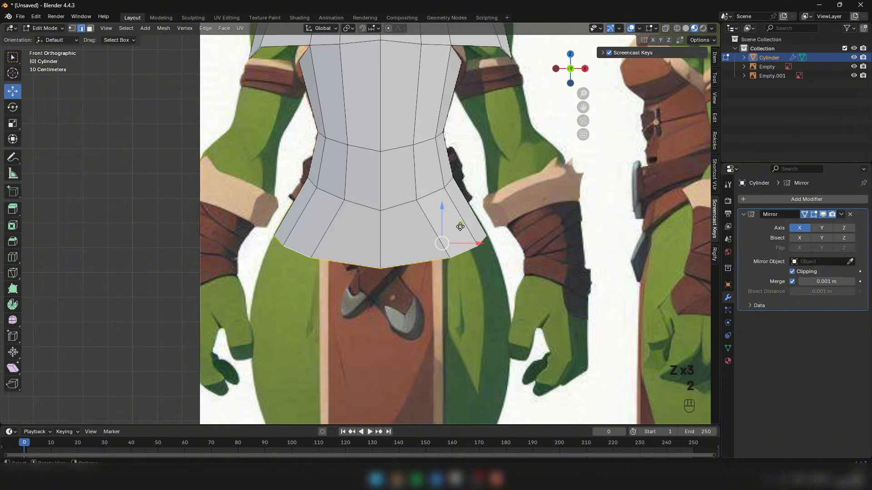
{"action": "left_click_drag", "start_coordinate": [460, 226], "coordinate": [459, 227]}
{"action": "key", "text": "z"}
{"action": "left_click", "coordinate": [542, 229]}
Step: In the side wireframe view, shift the bottom hip loop slightly forward along Y
{"action": "scroll", "coordinate": [508, 245], "scroll_direction": "down", "scroll_amount": 4}
{"action": "mouse_move", "coordinate": [543, 232]}
{"action": "middle_mouse_down"}
{"action": "mouse_move", "coordinate": [508, 245]}
{"action": "mouse_move", "coordinate": [486, 273]}
{"action": "mouse_move", "coordinate": [393, 276]}
{"action": "middle_mouse_up"}
{"action": "key", "text": "z"}
{"action": "scroll", "coordinate": [414, 263], "scroll_direction": "up", "scroll_amount": 2}
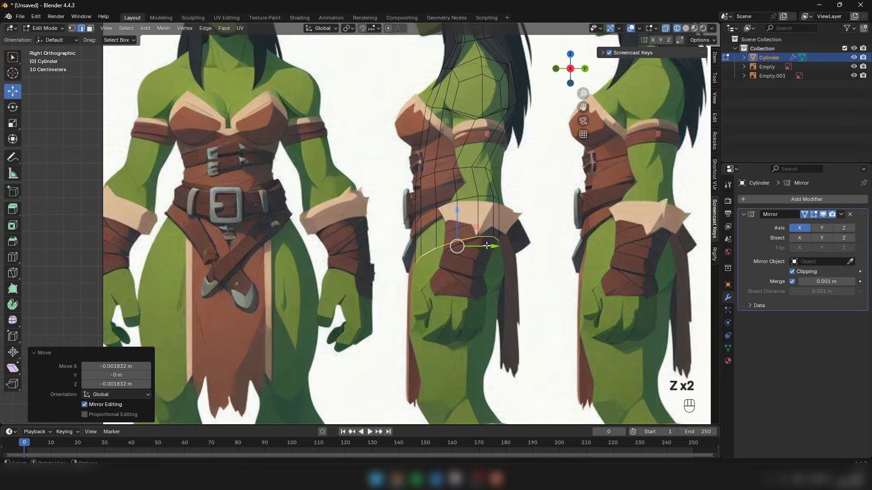
{"action": "mouse_move", "coordinate": [486, 246]}
{"action": "left_mouse_down"}
{"action": "mouse_move", "coordinate": [498, 246]}
{"action": "mouse_move", "coordinate": [484, 244]}
{"action": "left_mouse_up"}
Step: Rotate the bottom hip loop about -1.58° in the side view and raise it about 0.011 m in Z
{"action": "left_click", "coordinate": [12, 91]}
{"action": "scroll", "coordinate": [492, 245], "scroll_direction": "up", "scroll_amount": 1}
{"action": "key", "text": "r"}
{"action": "left_click", "coordinate": [596, 213]}
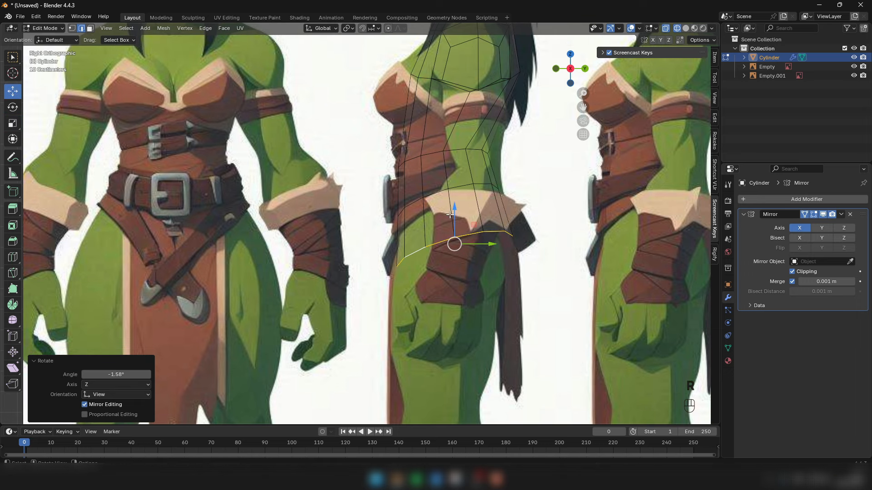
{"action": "left_click_drag", "start_coordinate": [454, 218], "coordinate": [454, 215]}
{"action": "scroll", "coordinate": [468, 225], "scroll_direction": "down", "scroll_amount": 3}
{"action": "key", "text": "z"}
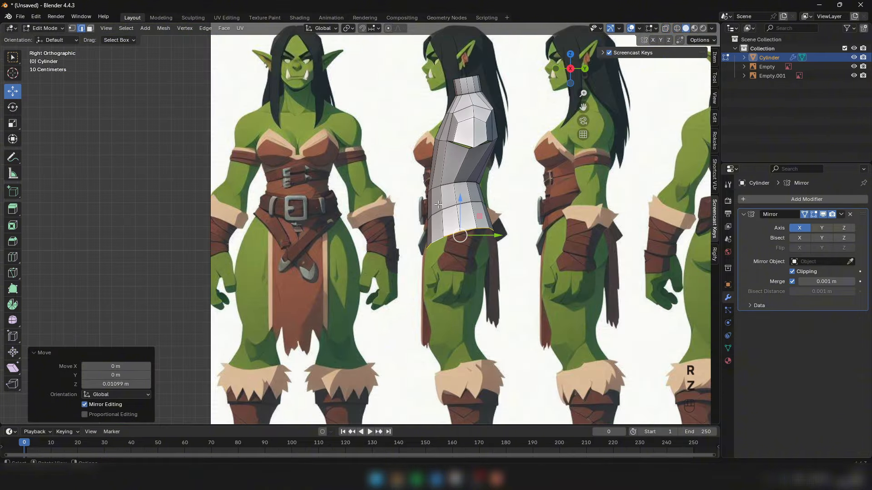
Step: Examine the extended torso from several angles beside the reference images
{"action": "middle_click_drag", "start_coordinate": [438, 205], "coordinate": [531, 207]}
{"action": "key", "text": "z"}
{"action": "key", "text": "z"}
{"action": "mouse_move", "coordinate": [449, 205]}
{"action": "middle_mouse_down"}
{"action": "mouse_move", "coordinate": [331, 253]}
{"action": "mouse_move", "coordinate": [253, 196]}
{"action": "mouse_move", "coordinate": [514, 226]}
{"action": "mouse_move", "coordinate": [462, 217]}
{"action": "middle_mouse_up"}
{"action": "key", "text": "Tab"}
{"action": "key", "text": "Tab"}
{"action": "scroll", "coordinate": [462, 217], "scroll_direction": "up", "scroll_amount": 2}
{"action": "middle_click_drag", "start_coordinate": [403, 213], "coordinate": [409, 211]}
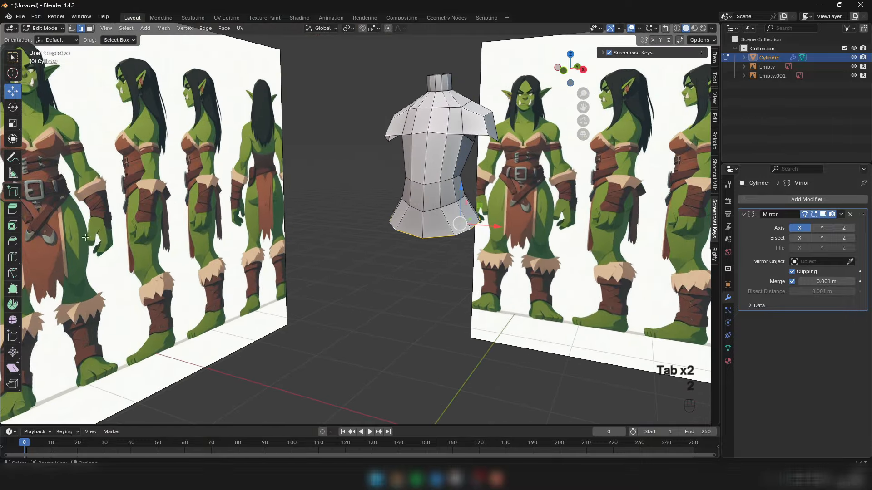
Step: Add a single vertical loop cut through the torso beside the front centre line
{"action": "left_click", "coordinate": [13, 259]}
{"action": "left_click", "coordinate": [407, 237]}
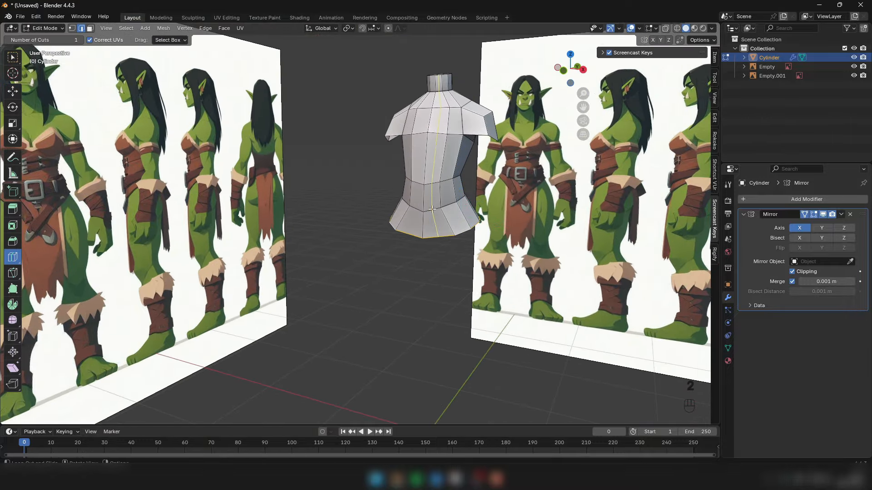
{"action": "left_click", "coordinate": [15, 92]}
Step: Dissolve the extra vertical edge that the loop cut left on the front of the neck
{"action": "middle_click_drag", "start_coordinate": [381, 157], "coordinate": [405, 333]}
{"action": "scroll", "coordinate": [378, 275], "scroll_direction": "up", "scroll_amount": 4}
{"action": "left_click", "coordinate": [378, 258]}
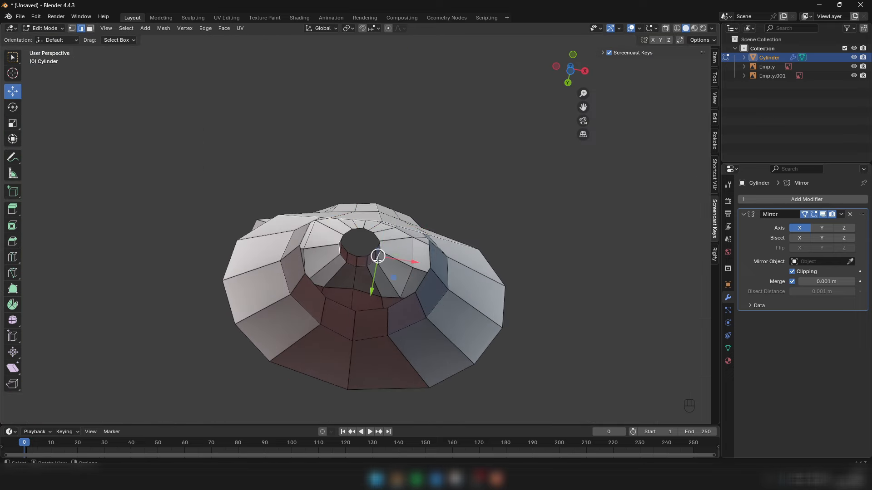
{"action": "left_click_drag", "start_coordinate": [385, 253], "coordinate": [385, 248]}
{"action": "middle_click_drag", "start_coordinate": [384, 195], "coordinate": [385, 260]}
{"action": "middle_click_drag", "start_coordinate": [384, 163], "coordinate": [384, 210]}
{"action": "middle_click_drag", "start_coordinate": [384, 106], "coordinate": [386, 325], "text": "shift"}
{"action": "scroll", "coordinate": [394, 153], "scroll_direction": "up", "scroll_amount": 4}
{"action": "key", "text": "2"}
{"action": "left_click", "coordinate": [393, 196]}
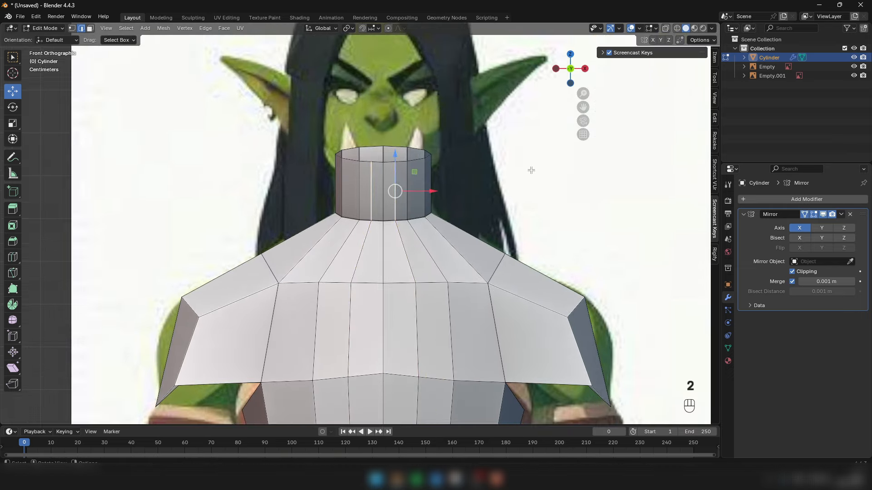
{"action": "right_click", "coordinate": [566, 140]}
{"action": "left_click", "coordinate": [527, 400]}
{"action": "key", "text": "1"}
{"action": "left_click", "coordinate": [393, 219]}
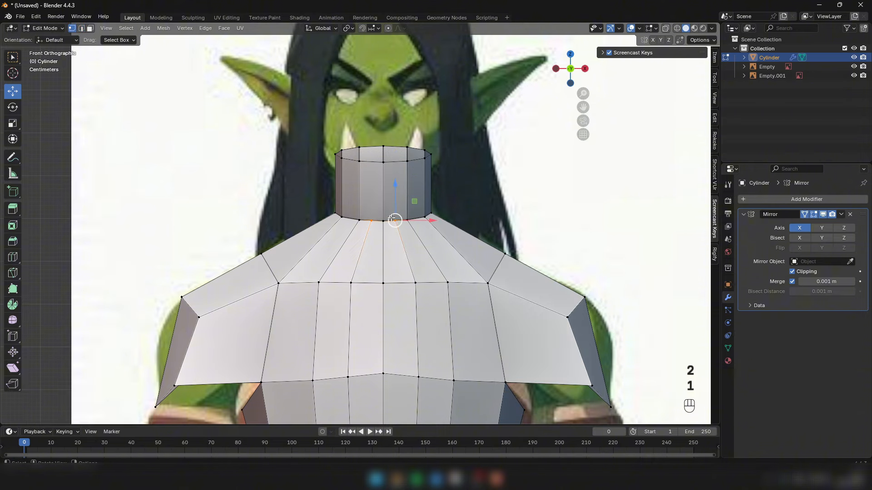
{"action": "middle_click_drag", "start_coordinate": [392, 206], "coordinate": [331, 212]}
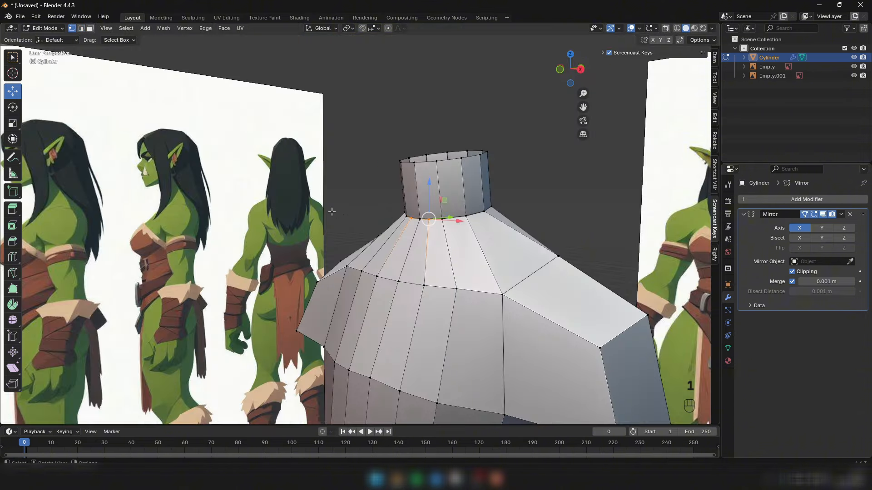
{"action": "scroll", "coordinate": [380, 214], "scroll_direction": "down", "scroll_amount": 5}
{"action": "scroll", "coordinate": [393, 256], "scroll_direction": "down", "scroll_amount": 3}
{"action": "middle_click_drag", "start_coordinate": [395, 242], "coordinate": [397, 224], "text": "shift"}
Step: Shift the front hip edges beside the centre line outward about 0.011 m in X, compared against the front reference
{"action": "key", "text": "KP_1"}
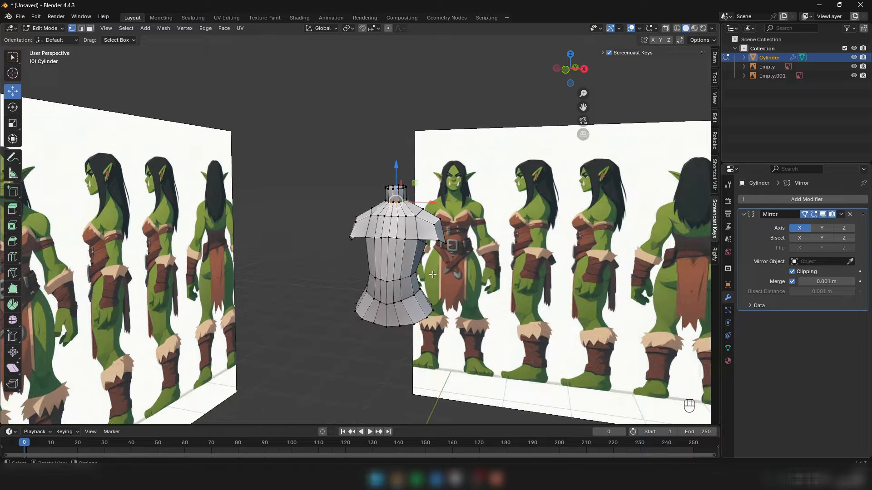
{"action": "scroll", "coordinate": [405, 254], "scroll_direction": "up", "scroll_amount": 6}
{"action": "key", "text": "2"}
{"action": "key", "text": "z"}
{"action": "key", "text": "z"}
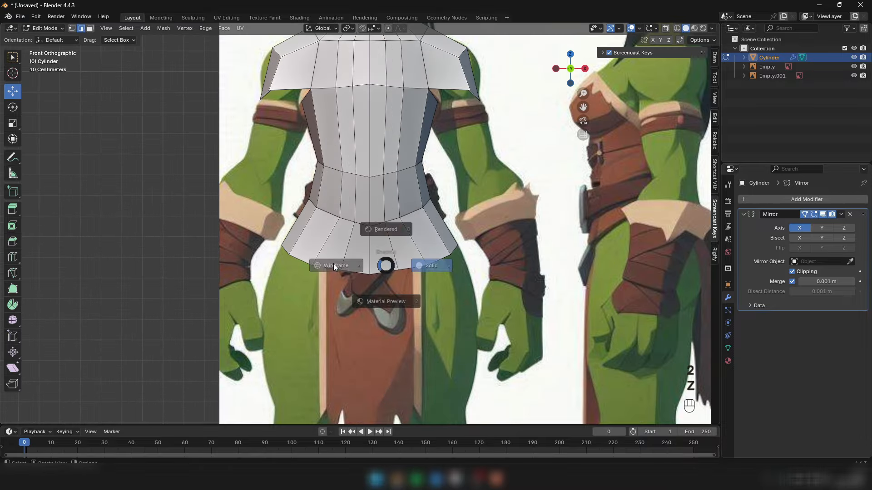
{"action": "key", "text": "g"}
{"action": "key", "text": "x"}
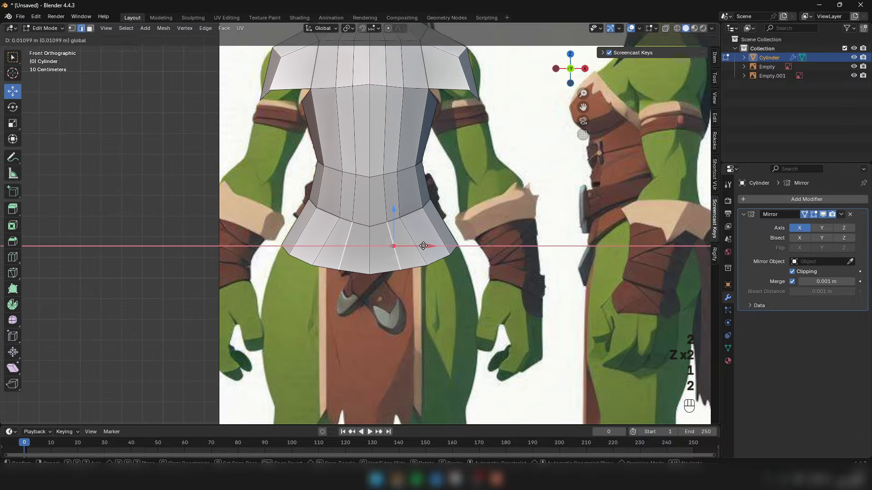
{"action": "left_click", "coordinate": [400, 247]}
{"action": "middle_click_drag", "start_coordinate": [399, 247], "coordinate": [374, 297]}
Step: Move the next front hip edge outward about 0.015 m in X and down about 0.004 m in Z, and lower it slightly more
{"action": "key", "text": "2"}
{"action": "left_click", "coordinate": [418, 260]}
{"action": "key", "text": "z"}
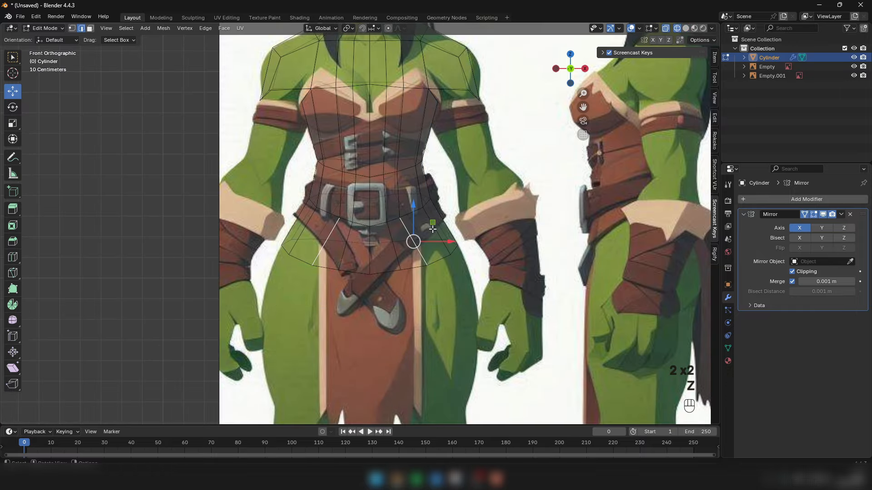
{"action": "left_click_drag", "start_coordinate": [432, 229], "coordinate": [439, 223]}
{"action": "key", "text": "r"}
{"action": "left_click", "coordinate": [501, 192]}
{"action": "key", "text": "z"}
{"action": "key", "text": "z"}
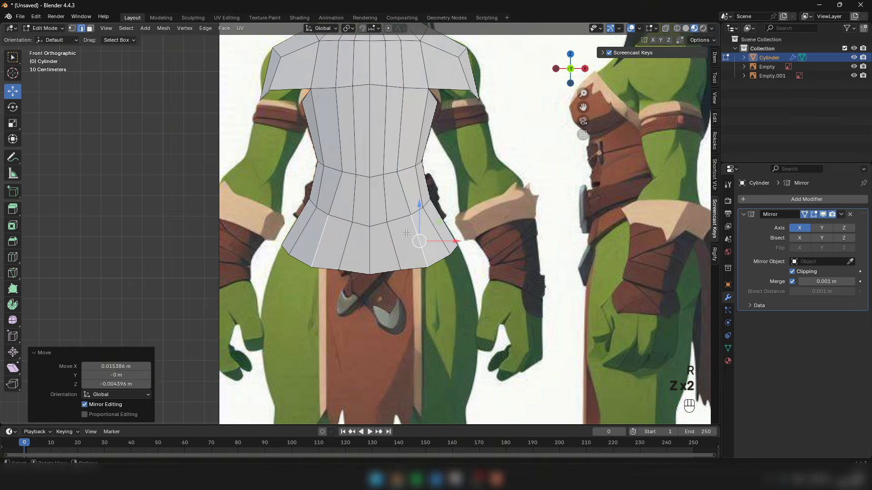
{"action": "key", "text": "z"}
{"action": "key", "text": "z"}
{"action": "scroll", "coordinate": [404, 222], "scroll_direction": "up", "scroll_amount": 1}
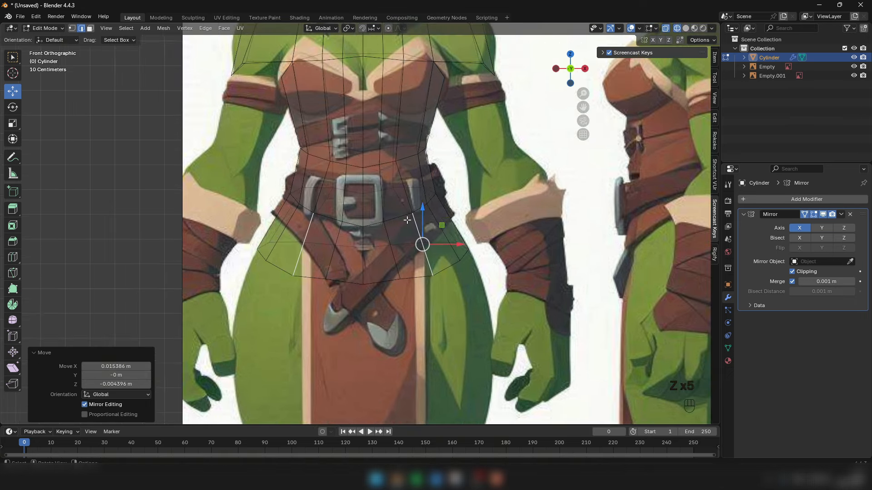
{"action": "left_click_drag", "start_coordinate": [423, 209], "coordinate": [423, 212]}
Step: Lower the front hem vertices at and beside the centre line to deepen the point of the hips
{"action": "key", "text": "1"}
{"action": "left_click", "coordinate": [400, 280]}
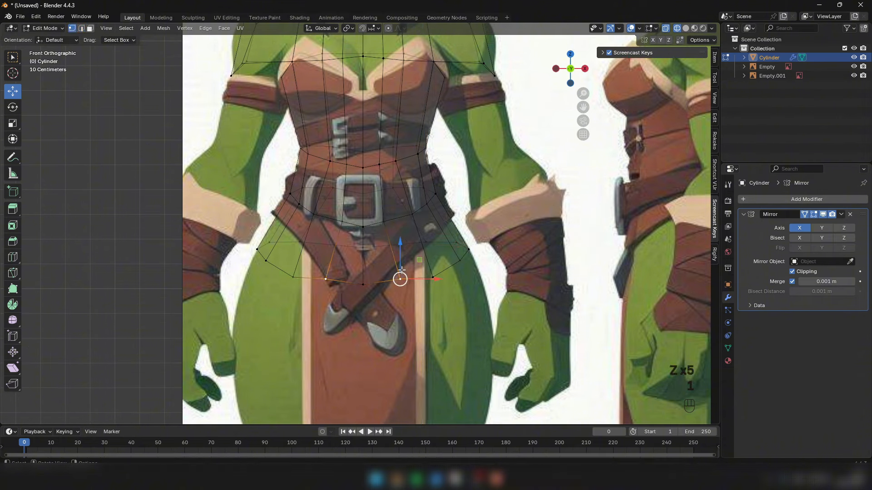
{"action": "left_click_drag", "start_coordinate": [400, 244], "coordinate": [362, 268]}
{"action": "left_click", "coordinate": [363, 285]}
{"action": "left_click", "coordinate": [395, 287]}
{"action": "left_click_drag", "start_coordinate": [423, 289], "coordinate": [425, 290]}
{"action": "left_click", "coordinate": [386, 232]}
Step: Move the upper front hip vertex beside the centre line outward in X and nudge the neighbouring hip edge
{"action": "key", "text": "z"}
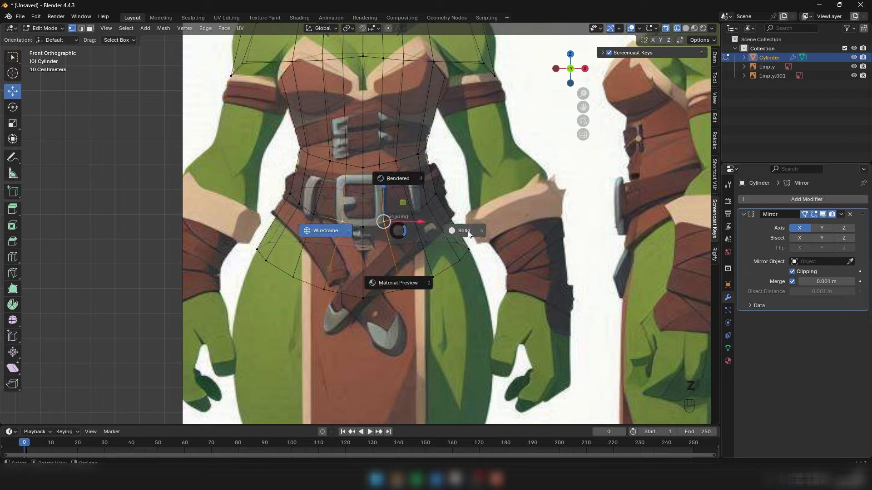
{"action": "left_click", "coordinate": [463, 232]}
{"action": "left_click_drag", "start_coordinate": [387, 224], "coordinate": [393, 225]}
{"action": "middle_click_drag", "start_coordinate": [407, 277], "coordinate": [423, 262]}
{"action": "key", "text": "2"}
{"action": "left_click_drag", "start_coordinate": [422, 262], "coordinate": [419, 259]}
{"action": "mouse_move", "coordinate": [418, 259]}
{"action": "middle_mouse_down"}
{"action": "mouse_move", "coordinate": [397, 321]}
{"action": "mouse_move", "coordinate": [394, 276]}
{"action": "middle_mouse_up"}
{"action": "key", "text": "z"}
{"action": "mouse_move", "coordinate": [414, 252]}
{"action": "left_mouse_down"}
{"action": "mouse_move", "coordinate": [396, 257]}
{"action": "mouse_move", "coordinate": [414, 251]}
{"action": "left_mouse_up"}
Step: Reposition individual hip hem vertices so the bottom loop follows the curve of the hips in the side reference
{"action": "key", "text": "1"}
{"action": "left_click", "coordinate": [402, 276]}
{"action": "left_click", "coordinate": [427, 261]}
{"action": "left_click_drag", "start_coordinate": [427, 237], "coordinate": [519, 229]}
{"action": "left_click", "coordinate": [462, 250]}
{"action": "left_click", "coordinate": [496, 241]}
{"action": "left_click", "coordinate": [522, 241]}
{"action": "left_click", "coordinate": [530, 244], "text": "alt"}
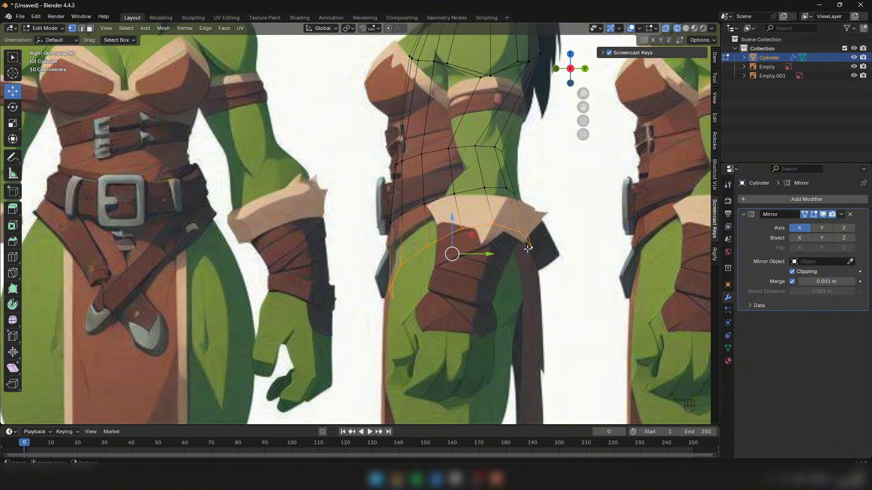
Step: Check the solid torso in Object Mode and nudge a torso vertex in Edit Mode to smooth its shape
{"action": "key", "text": "z"}
{"action": "scroll", "coordinate": [409, 264], "scroll_direction": "down", "scroll_amount": 8}
{"action": "key", "text": "Tab"}
{"action": "middle_click_drag", "start_coordinate": [260, 265], "coordinate": [345, 182]}
{"action": "key", "text": "Tab"}
{"action": "key", "text": "1"}
{"action": "left_click", "coordinate": [347, 148]}
{"action": "middle_click_drag", "start_coordinate": [348, 149], "coordinate": [361, 167]}
{"action": "left_click_drag", "start_coordinate": [361, 164], "coordinate": [357, 157]}
{"action": "middle_click_drag", "start_coordinate": [358, 159], "coordinate": [308, 189]}
{"action": "left_click_drag", "start_coordinate": [305, 189], "coordinate": [302, 188]}
Step: Add a single vertical loop cut through the torso beside the back centre line
{"action": "scroll", "coordinate": [303, 188], "scroll_direction": "down", "scroll_amount": 2}
{"action": "middle_click_drag", "start_coordinate": [304, 189], "coordinate": [141, 251]}
{"action": "scroll", "coordinate": [141, 251], "scroll_direction": "down", "scroll_amount": 2}
{"action": "key", "text": "2"}
{"action": "left_click", "coordinate": [12, 259]}
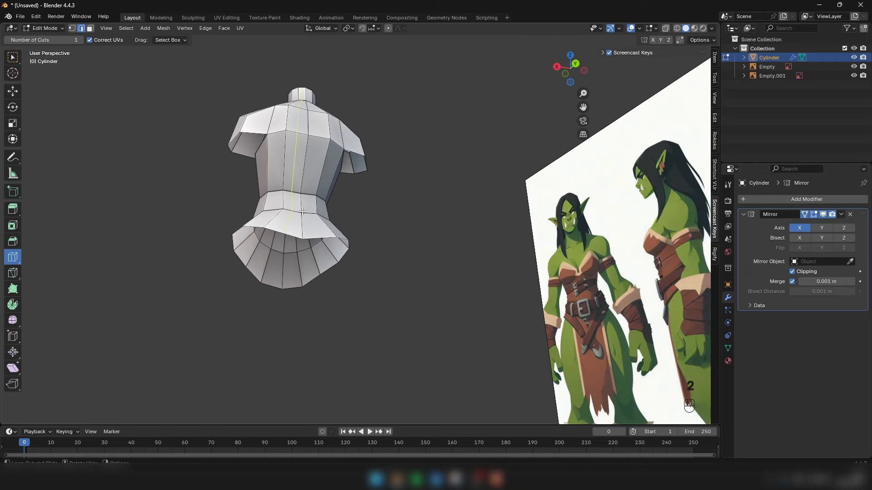
{"action": "left_click", "coordinate": [303, 138]}
Step: Move the back edges beside the new cut, from upper back to waist, about 0.016 m outward in X
{"action": "middle_click_drag", "start_coordinate": [304, 138], "coordinate": [91, 105]}
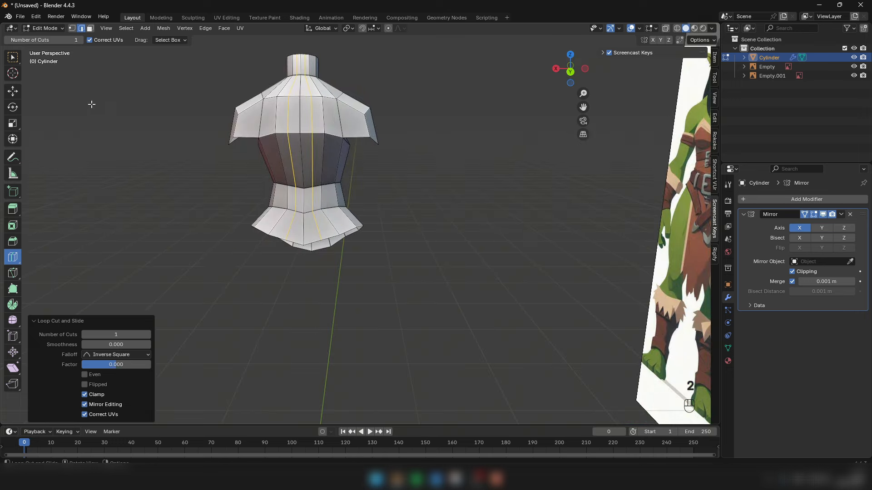
{"action": "left_click", "coordinate": [13, 91]}
{"action": "middle_click_drag", "start_coordinate": [291, 182], "coordinate": [311, 195]}
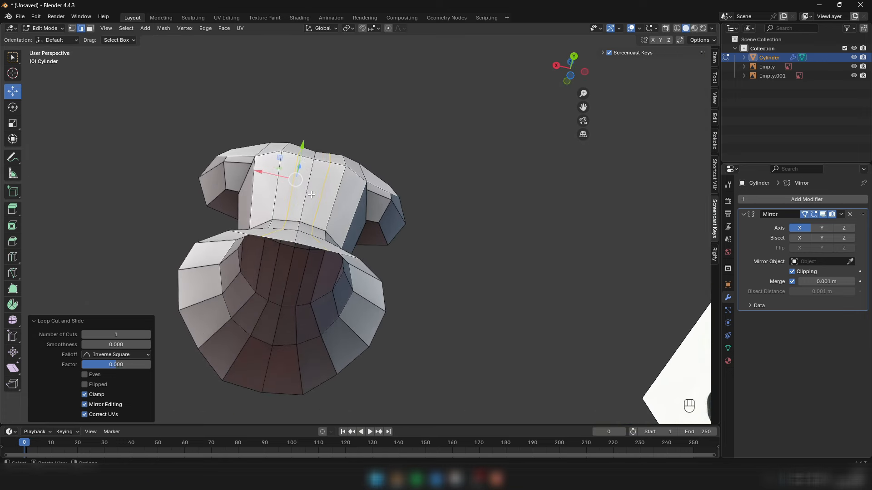
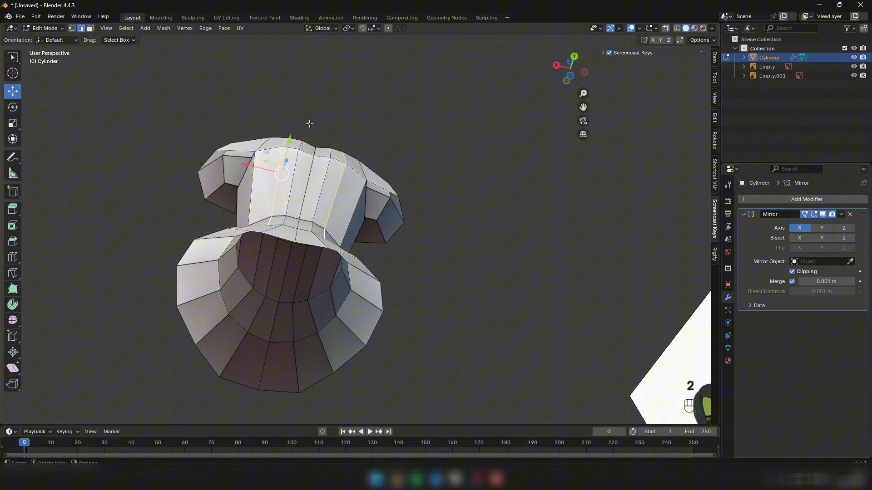
{"action": "middle_click_drag", "start_coordinate": [282, 210], "coordinate": [274, 261]}
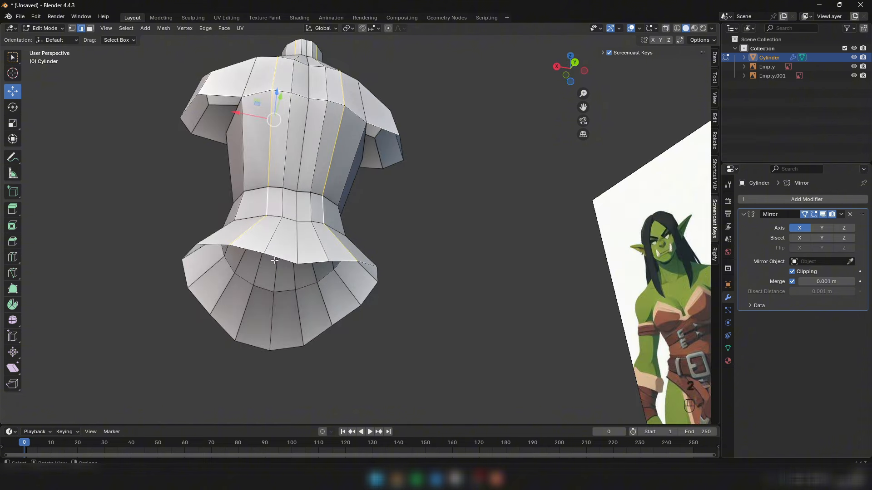
{"action": "left_click", "coordinate": [268, 200], "text": "shift"}
{"action": "middle_click_drag", "start_coordinate": [272, 79], "coordinate": [268, 196]}
{"action": "key", "text": "g"}
{"action": "left_click_drag", "start_coordinate": [267, 195], "coordinate": [266, 196]}
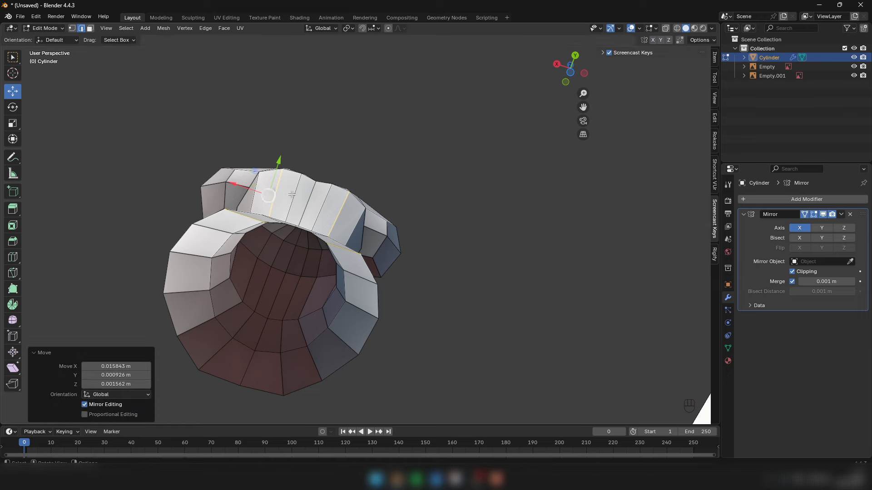
Step: Adjust the depth of the back waist edges along Y to round the lower back
{"action": "middle_click_drag", "start_coordinate": [267, 196], "coordinate": [311, 160]}
{"action": "key", "text": "2"}
{"action": "left_click", "coordinate": [279, 249], "text": "alt"}
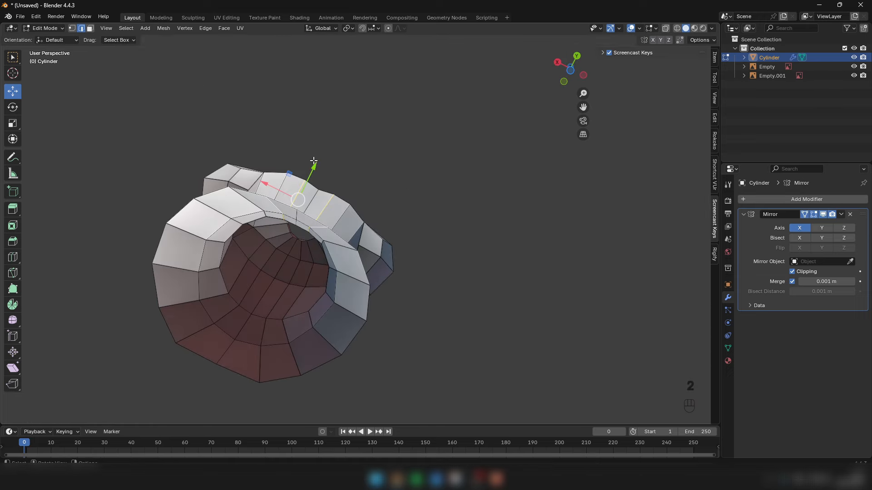
{"action": "left_click_drag", "start_coordinate": [312, 162], "coordinate": [315, 157]}
{"action": "middle_click_drag", "start_coordinate": [314, 158], "coordinate": [315, 162]}
{"action": "left_click_drag", "start_coordinate": [315, 161], "coordinate": [315, 159]}
{"action": "middle_click_drag", "start_coordinate": [315, 159], "coordinate": [290, 187]}
Step: Even out the spacing of the back waist and hip vertices by shifting them individually along X
{"action": "key", "text": "1"}
{"action": "left_click", "coordinate": [277, 247]}
{"action": "middle_click_drag", "start_coordinate": [278, 241], "coordinate": [282, 179], "text": "alt"}
{"action": "left_click", "coordinate": [296, 242], "text": "alt"}
{"action": "mouse_move", "coordinate": [284, 241]}
{"action": "left_mouse_down"}
{"action": "mouse_move", "coordinate": [274, 243]}
{"action": "mouse_move", "coordinate": [298, 241]}
{"action": "left_mouse_up"}
{"action": "left_click", "coordinate": [268, 319], "text": "alt"}
{"action": "left_click_drag", "start_coordinate": [272, 326], "coordinate": [294, 331]}
{"action": "left_click", "coordinate": [306, 246]}
{"action": "left_click_drag", "start_coordinate": [282, 245], "coordinate": [286, 247]}
{"action": "left_click", "coordinate": [308, 175]}
{"action": "left_click_drag", "start_coordinate": [283, 178], "coordinate": [289, 179]}
Step: Adjust the upper-back row in X and lower its vertex beside the centre line about 0.036 m in Z
{"action": "scroll", "coordinate": [291, 179], "scroll_direction": "down", "scroll_amount": 3}
{"action": "middle_click_drag", "start_coordinate": [291, 180], "coordinate": [299, 227], "text": "shift"}
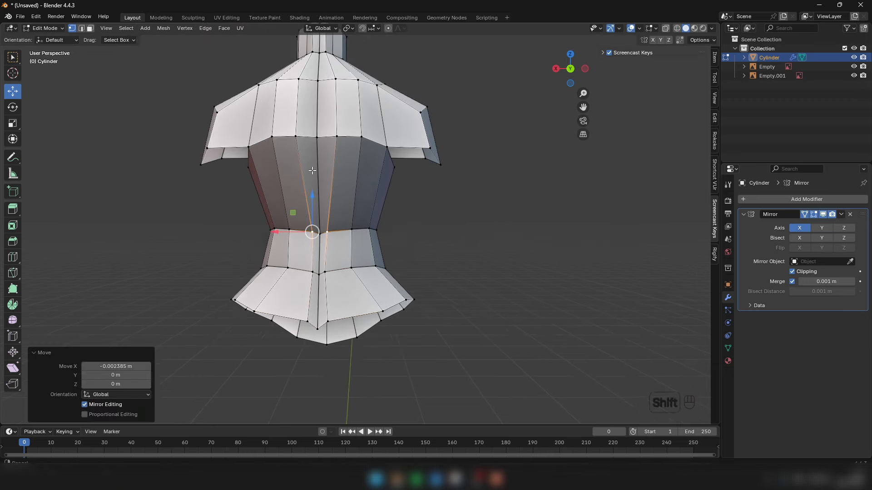
{"action": "left_click", "coordinate": [316, 138]}
{"action": "left_click_drag", "start_coordinate": [282, 136], "coordinate": [281, 137]}
{"action": "left_click", "coordinate": [284, 139]}
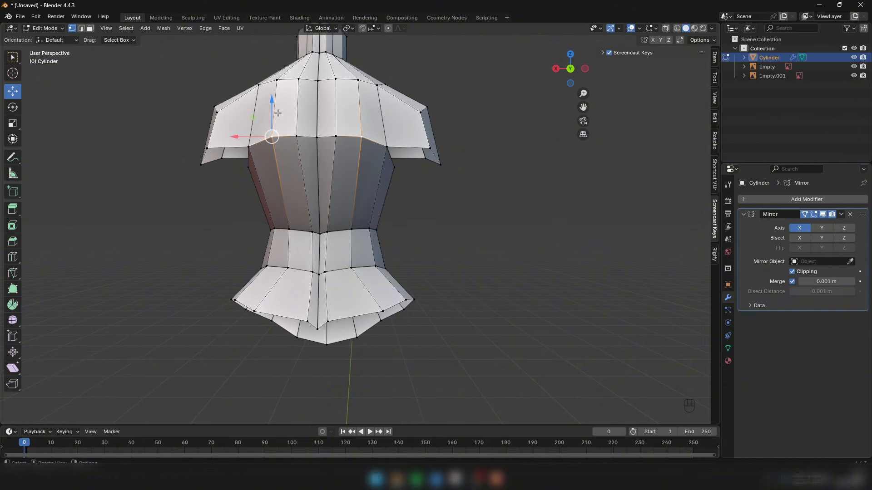
{"action": "left_click", "coordinate": [297, 136]}
{"action": "left_click_drag", "start_coordinate": [297, 113], "coordinate": [298, 126]}
Step: In the front view, move the outer column's chest vertices outward in X and its waist vertex by about 0.027 m
{"action": "mouse_move", "coordinate": [298, 125]}
{"action": "middle_mouse_down"}
{"action": "mouse_move", "coordinate": [336, 136]}
{"action": "mouse_move", "coordinate": [302, 142]}
{"action": "mouse_move", "coordinate": [468, 149]}
{"action": "middle_mouse_up"}
{"action": "key", "text": "z"}
{"action": "scroll", "coordinate": [423, 133], "scroll_direction": "up", "scroll_amount": 4}
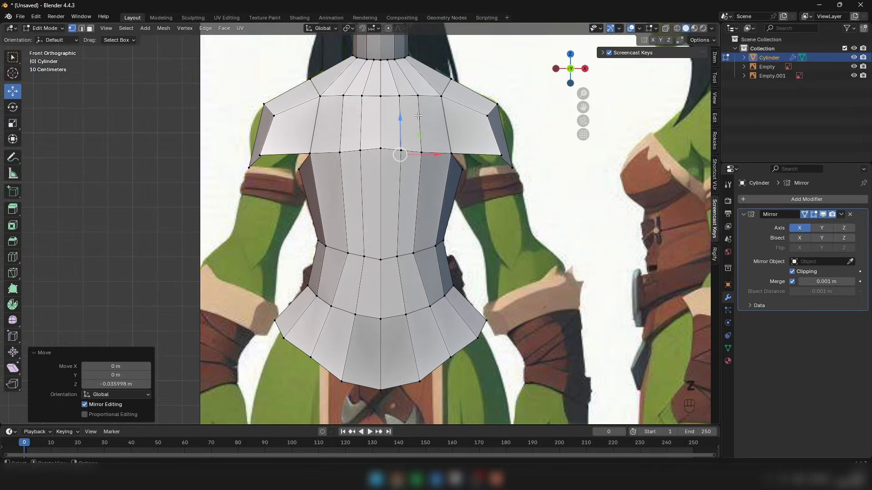
{"action": "left_click", "coordinate": [415, 102]}
{"action": "left_click_drag", "start_coordinate": [445, 96], "coordinate": [450, 97]}
{"action": "left_click", "coordinate": [423, 154]}
{"action": "left_click_drag", "start_coordinate": [448, 153], "coordinate": [454, 154]}
{"action": "left_click", "coordinate": [412, 253]}
{"action": "left_click_drag", "start_coordinate": [447, 253], "coordinate": [455, 253]}
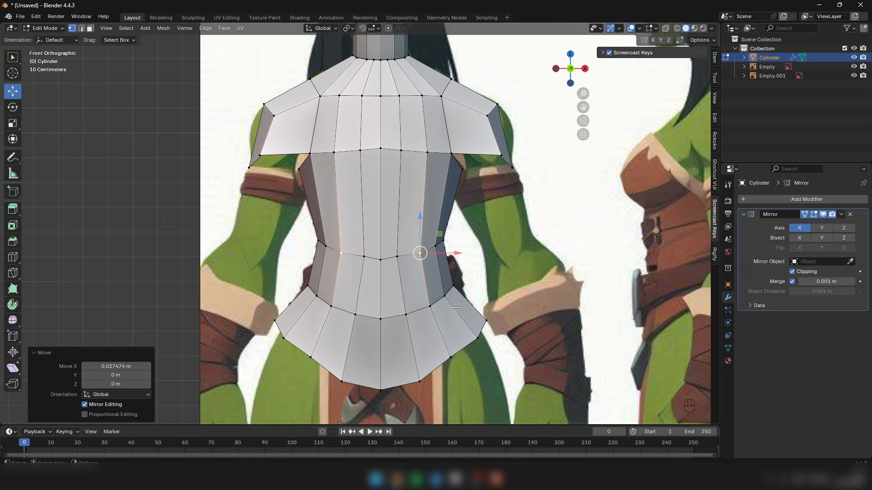
Step: Adjust the belt-line vertex of the outer column and move the waist vertex beside the centre outward in X
{"action": "left_click", "coordinate": [430, 306]}
{"action": "left_click_drag", "start_coordinate": [451, 306], "coordinate": [451, 306]}
{"action": "left_click", "coordinate": [397, 257]}
{"action": "left_click_drag", "start_coordinate": [420, 257], "coordinate": [425, 257]}
Step: Compare the chest row with the front reference and fine-tune the inner chest vertices along X
{"action": "left_click", "coordinate": [381, 149]}
{"action": "key", "text": "shift+z"}
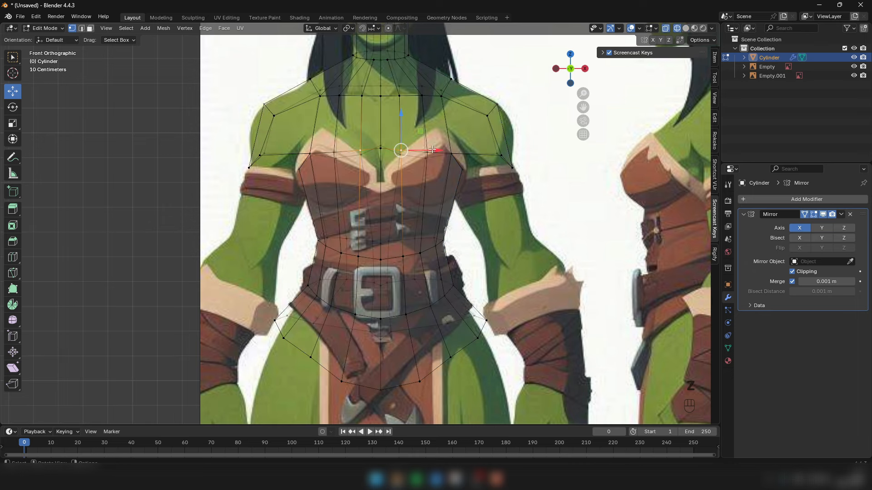
{"action": "key", "text": "shift+z"}
{"action": "left_click", "coordinate": [422, 149]}
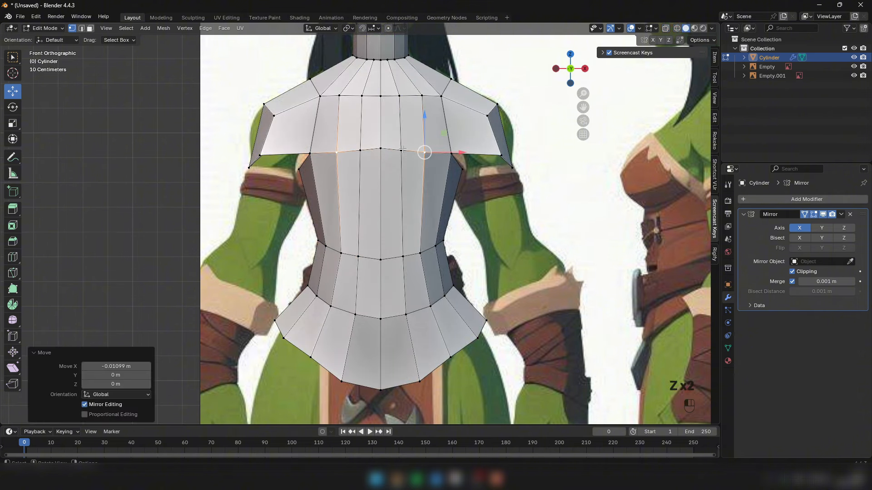
{"action": "left_click", "coordinate": [399, 96]}
{"action": "left_click_drag", "start_coordinate": [420, 96], "coordinate": [417, 96]}
{"action": "left_click", "coordinate": [401, 150]}
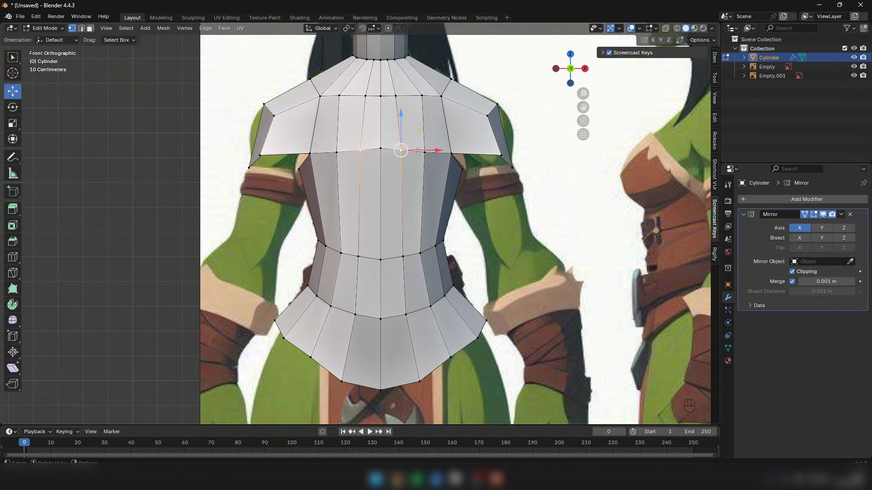
{"action": "left_click_drag", "start_coordinate": [421, 151], "coordinate": [420, 150]}
Step: Fill faces between the front and back hip hem edges to bridge the crotch
{"action": "middle_click_drag", "start_coordinate": [385, 148], "coordinate": [415, 183]}
{"action": "key", "text": "Tab"}
{"action": "scroll", "coordinate": [382, 207], "scroll_direction": "up", "scroll_amount": 4}
{"action": "key", "text": "Tab"}
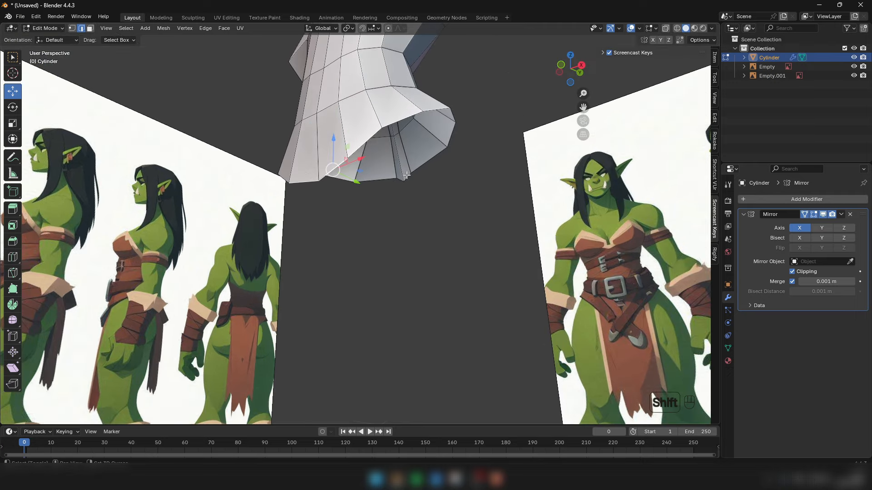
{"action": "key", "text": "f"}
{"action": "middle_click_drag", "start_coordinate": [389, 176], "coordinate": [376, 136]}
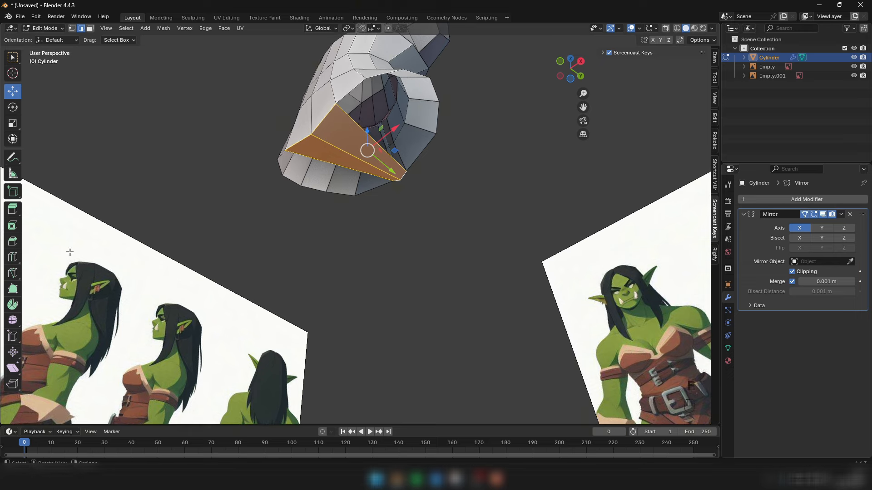
Step: Add a single loop cut across the crotch faces and lower it about 0.21 m in Z against the front reference
{"action": "left_click", "coordinate": [18, 259]}
{"action": "left_click", "coordinate": [352, 148]}
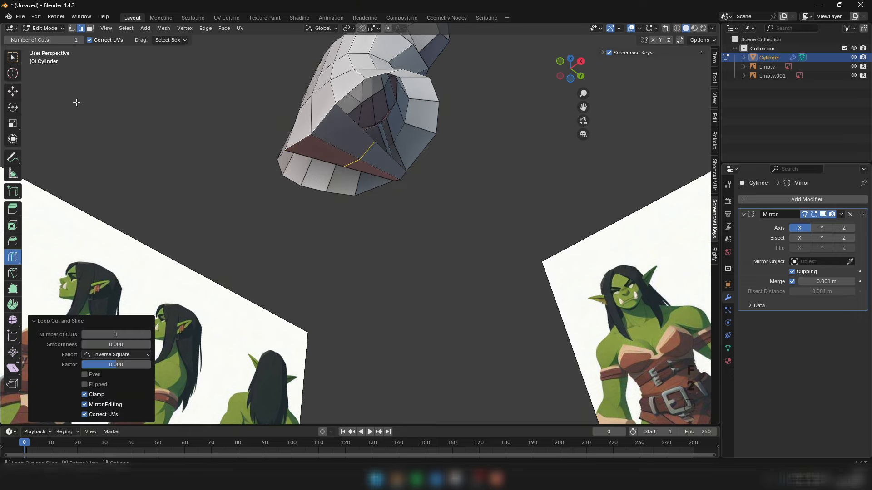
{"action": "left_click", "coordinate": [13, 91]}
{"action": "key", "text": "KP_1"}
{"action": "scroll", "coordinate": [425, 263], "scroll_direction": "up", "scroll_amount": 3}
{"action": "key", "text": "shift+z"}
{"action": "scroll", "coordinate": [443, 225], "scroll_direction": "up", "scroll_amount": 2}
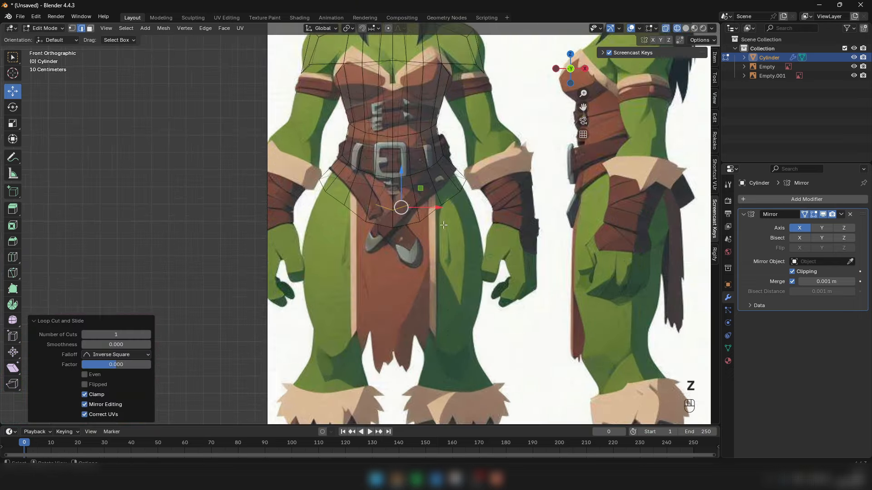
{"action": "left_click_drag", "start_coordinate": [406, 194], "coordinate": [408, 211]}
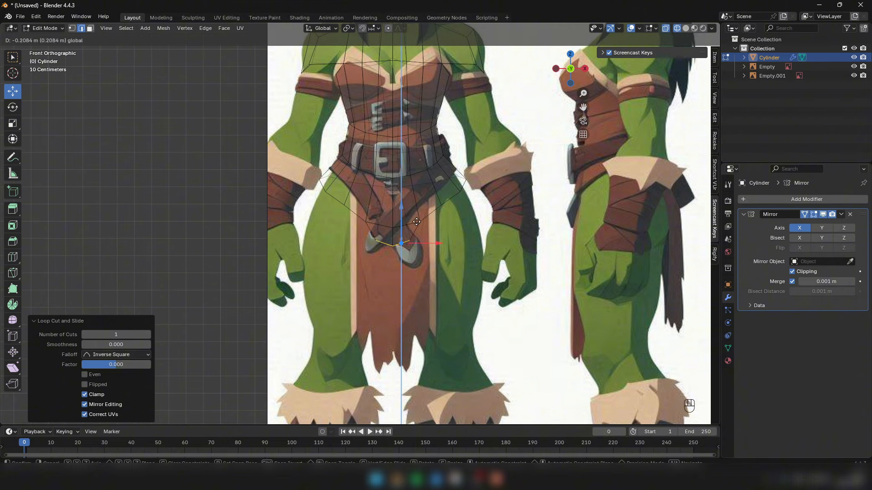
{"action": "key", "text": "z"}
{"action": "mouse_move", "coordinate": [417, 221]}
{"action": "left_mouse_down"}
{"action": "mouse_move", "coordinate": [415, 187]}
{"action": "mouse_move", "coordinate": [435, 208]}
{"action": "left_mouse_up"}
Step: Select the front centre hem edge and adjust the height of the crotch edge below it
{"action": "key", "text": "2"}
{"action": "left_click", "coordinate": [412, 223]}
{"action": "key", "text": "z"}
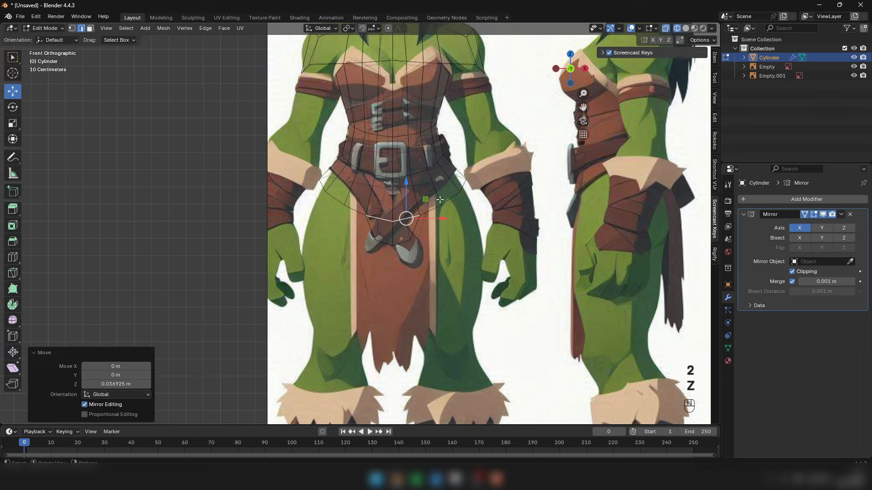
{"action": "key", "text": "z"}
{"action": "key", "text": "2"}
{"action": "left_click", "coordinate": [402, 244]}
{"action": "left_click_drag", "start_coordinate": [401, 207], "coordinate": [411, 226]}
Step: Raise the centre-line crotch vertex slightly and move the front hem vertex beside it inward
{"action": "key", "text": "1"}
{"action": "key", "text": "z"}
{"action": "scroll", "coordinate": [412, 236], "scroll_direction": "up", "scroll_amount": 4}
{"action": "left_click", "coordinate": [376, 212]}
{"action": "left_click_drag", "start_coordinate": [375, 172], "coordinate": [376, 170]}
{"action": "left_click", "coordinate": [423, 199]}
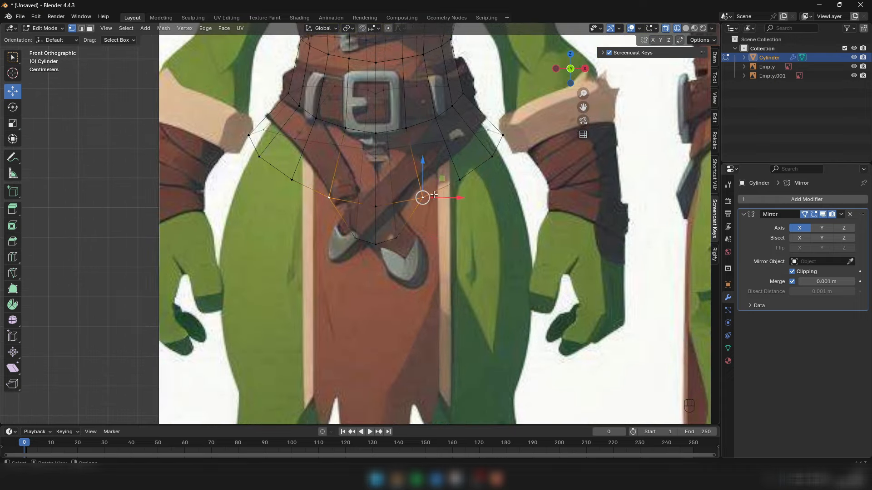
{"action": "left_click_drag", "start_coordinate": [442, 178], "coordinate": [435, 178]}
Step: Add a loop cut across the front half of the crotch faces and move it to round the underside in side view
{"action": "key", "text": "z"}
{"action": "mouse_move", "coordinate": [341, 211]}
{"action": "middle_mouse_down"}
{"action": "mouse_move", "coordinate": [265, 215]}
{"action": "mouse_move", "coordinate": [285, 223]}
{"action": "middle_mouse_up"}
{"action": "key", "text": "z"}
{"action": "key", "text": "2"}
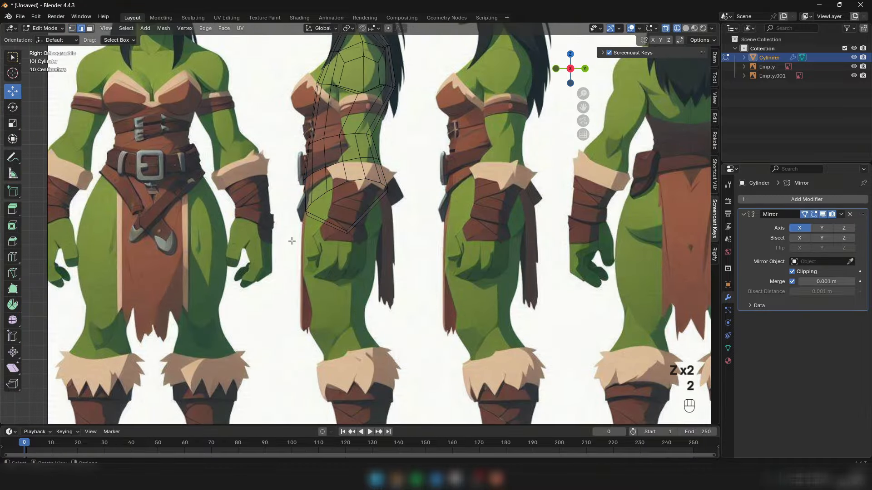
{"action": "left_click", "coordinate": [13, 257]}
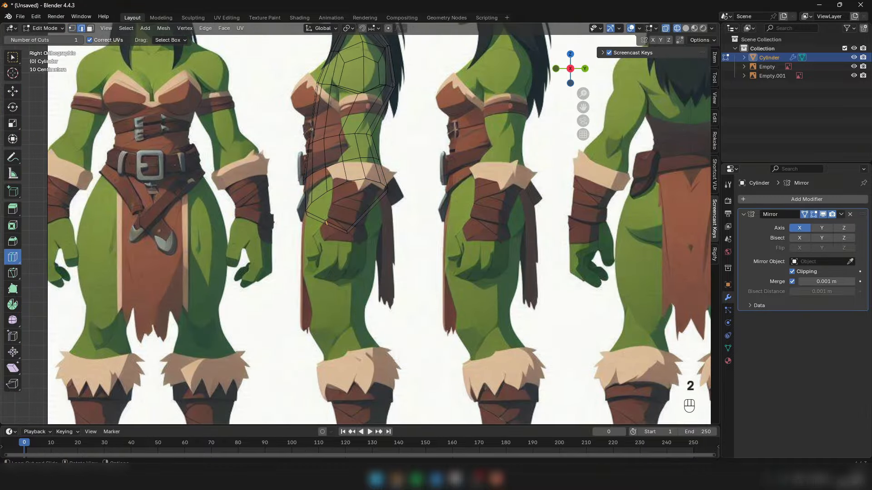
{"action": "left_click", "coordinate": [326, 223]}
{"action": "left_click", "coordinate": [12, 91]}
{"action": "scroll", "coordinate": [336, 227], "scroll_direction": "up", "scroll_amount": 2}
{"action": "left_click_drag", "start_coordinate": [338, 202], "coordinate": [324, 210]}
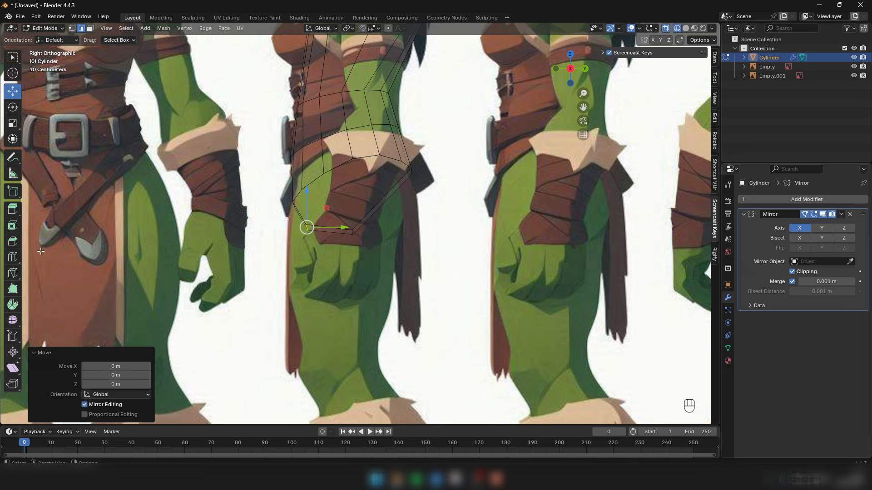
Step: Add a loop cut across the rear half of the crotch faces and move it back and down in side view
{"action": "left_click", "coordinate": [13, 257]}
{"action": "left_click", "coordinate": [365, 212]}
{"action": "key", "text": "z"}
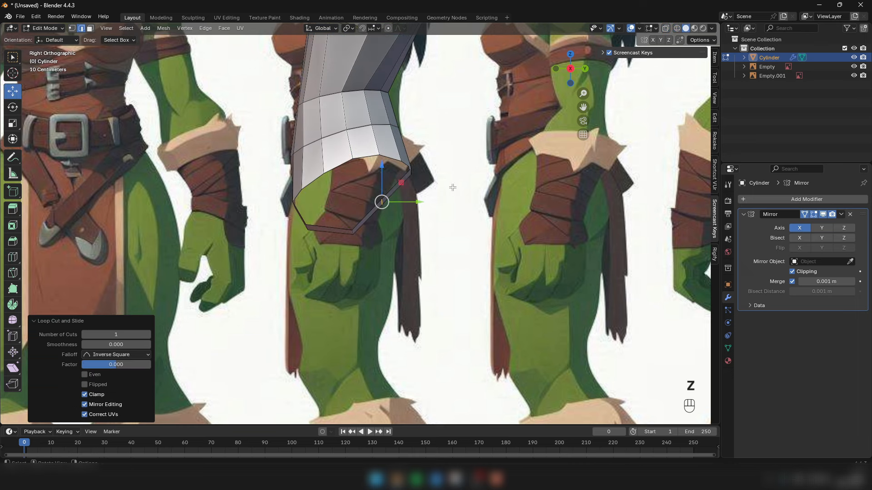
{"action": "left_click_drag", "start_coordinate": [401, 183], "coordinate": [408, 209]}
Step: Lower the middle crotch edge slightly, then rotate the rear crotch edge and shift it back about 0.02 m in Y
{"action": "key", "text": "2"}
{"action": "left_click", "coordinate": [353, 232]}
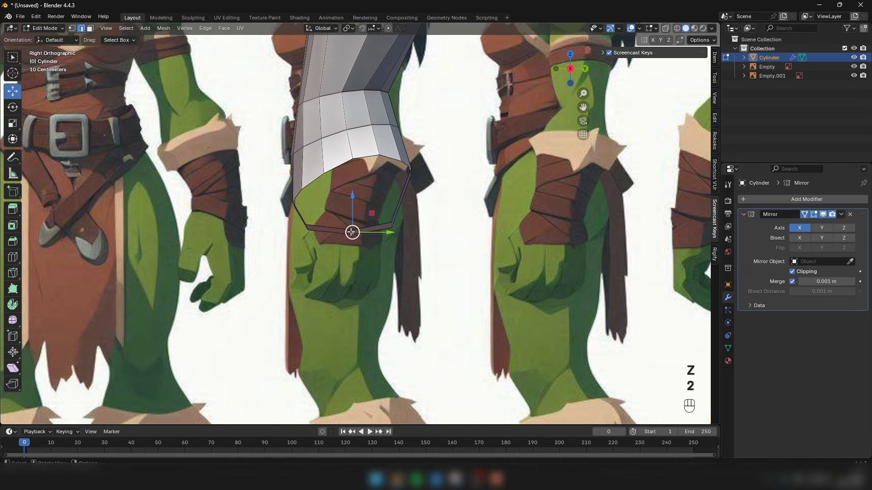
{"action": "left_click_drag", "start_coordinate": [353, 203], "coordinate": [353, 205]}
{"action": "left_click", "coordinate": [391, 226]}
{"action": "key", "text": "r"}
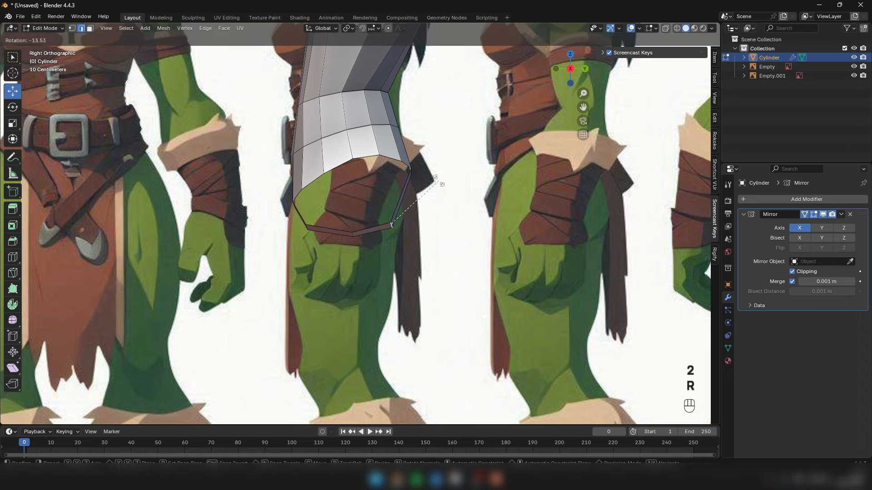
{"action": "left_click", "coordinate": [435, 182]}
{"action": "left_click_drag", "start_coordinate": [412, 206], "coordinate": [415, 206]}
{"action": "scroll", "coordinate": [415, 206], "scroll_direction": "down", "scroll_amount": 4}
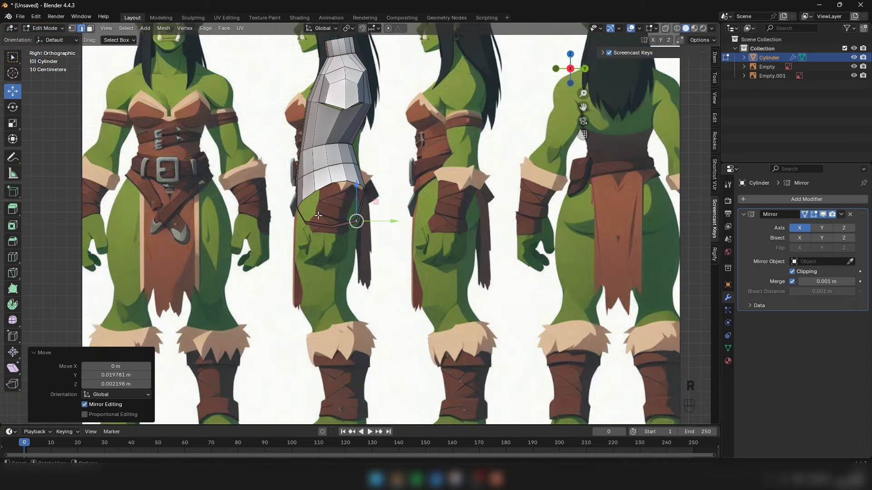
Step: Add a single loop cut around the upper chest, back and shoulders, between the two existing horizontal rings
{"action": "mouse_move", "coordinate": [415, 206]}
{"action": "middle_mouse_down"}
{"action": "mouse_move", "coordinate": [436, 194]}
{"action": "mouse_move", "coordinate": [522, 191]}
{"action": "middle_mouse_up"}
{"action": "key", "text": "z"}
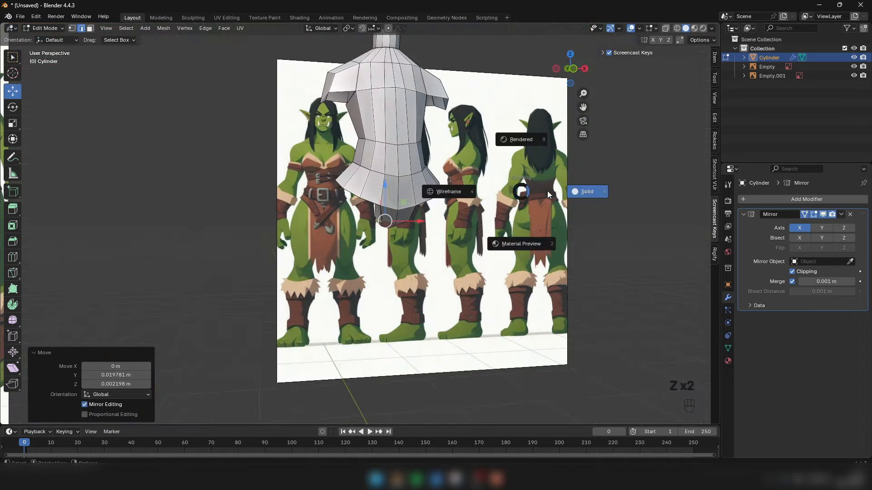
{"action": "left_click", "coordinate": [613, 222]}
{"action": "key", "text": "Tab"}
{"action": "mouse_move", "coordinate": [612, 222]}
{"action": "middle_mouse_down"}
{"action": "mouse_move", "coordinate": [219, 198]}
{"action": "mouse_move", "coordinate": [298, 162]}
{"action": "mouse_move", "coordinate": [495, 125]}
{"action": "middle_mouse_up"}
{"action": "scroll", "coordinate": [299, 162], "scroll_direction": "up", "scroll_amount": 3}
{"action": "key", "text": "Tab"}
{"action": "key", "text": "2"}
{"action": "left_click", "coordinate": [18, 258]}
{"action": "left_click", "coordinate": [319, 163]}
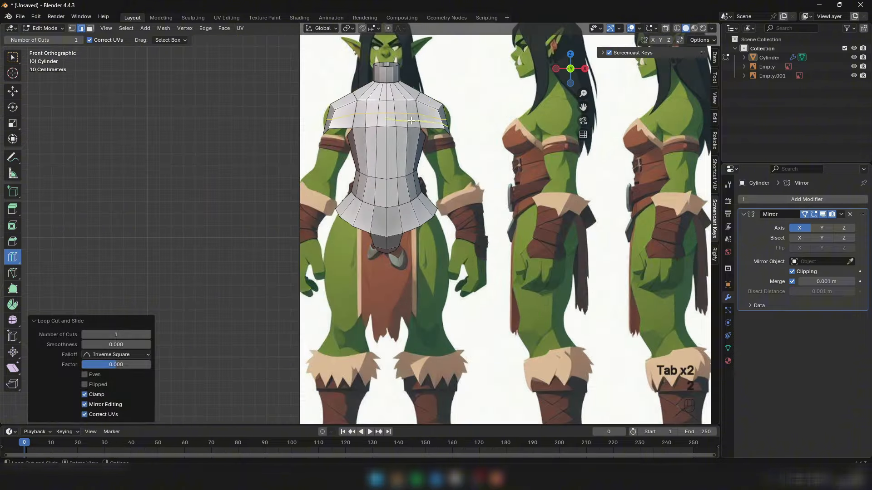
Step: Scale the new chest and shoulder loop up slightly to 1.004 on all axes
{"action": "key", "text": "z"}
{"action": "scroll", "coordinate": [300, 104], "scroll_direction": "up", "scroll_amount": 3}
{"action": "left_click", "coordinate": [12, 123]}
{"action": "middle_click_drag", "start_coordinate": [586, 114], "coordinate": [459, 161], "text": "shift"}
{"action": "key", "text": "z"}
{"action": "mouse_move", "coordinate": [518, 157]}
{"action": "middle_mouse_down"}
{"action": "mouse_move", "coordinate": [471, 155]}
{"action": "mouse_move", "coordinate": [540, 118]}
{"action": "middle_mouse_up"}
{"action": "key", "text": "s"}
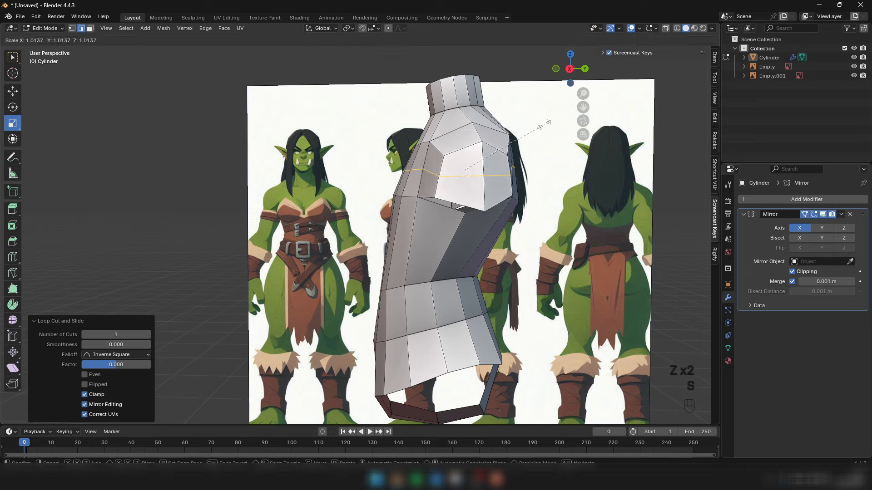
{"action": "left_click", "coordinate": [507, 153]}
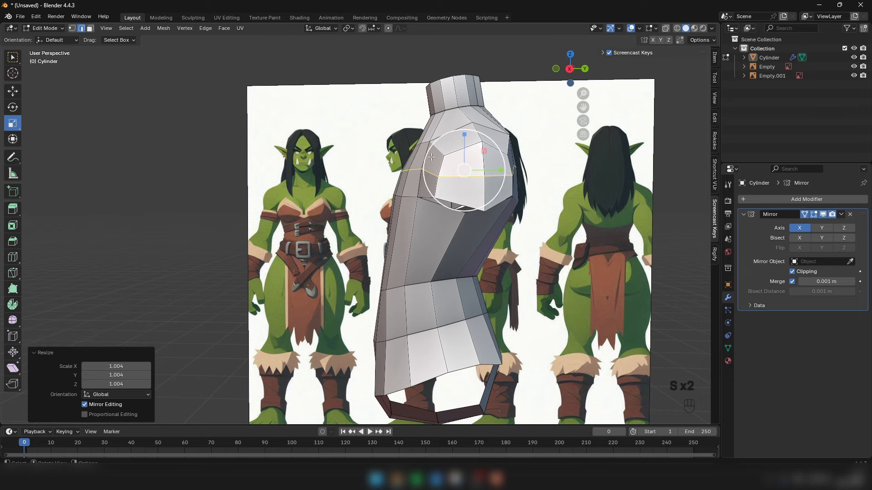
Step: Select the back vertices of the new loop in side view and move them backward about 0.017 m in Y
{"action": "mouse_move", "coordinate": [432, 157]}
{"action": "middle_mouse_down"}
{"action": "mouse_move", "coordinate": [411, 158]}
{"action": "mouse_move", "coordinate": [436, 164]}
{"action": "middle_mouse_up"}
{"action": "key", "text": "1"}
{"action": "key", "text": "z"}
{"action": "scroll", "coordinate": [445, 164], "scroll_direction": "up", "scroll_amount": 2}
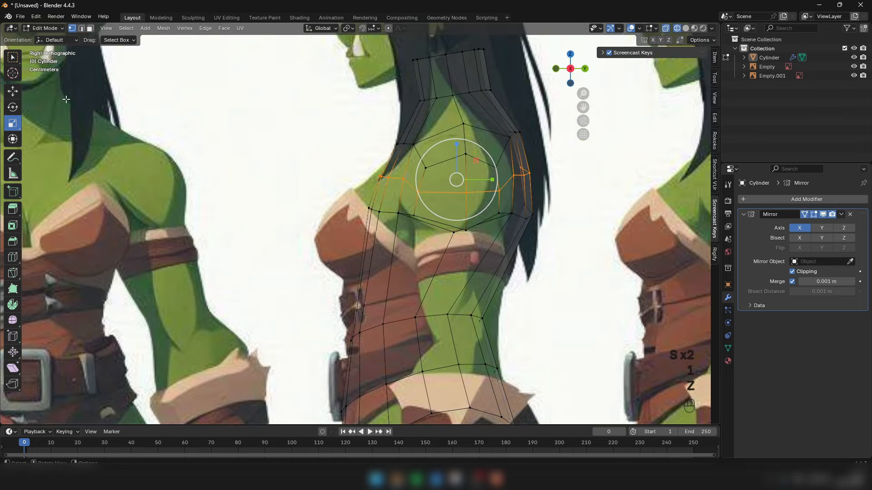
{"action": "scroll", "coordinate": [473, 166], "scroll_direction": "up", "scroll_amount": 3}
{"action": "left_click", "coordinate": [432, 156], "text": "alt"}
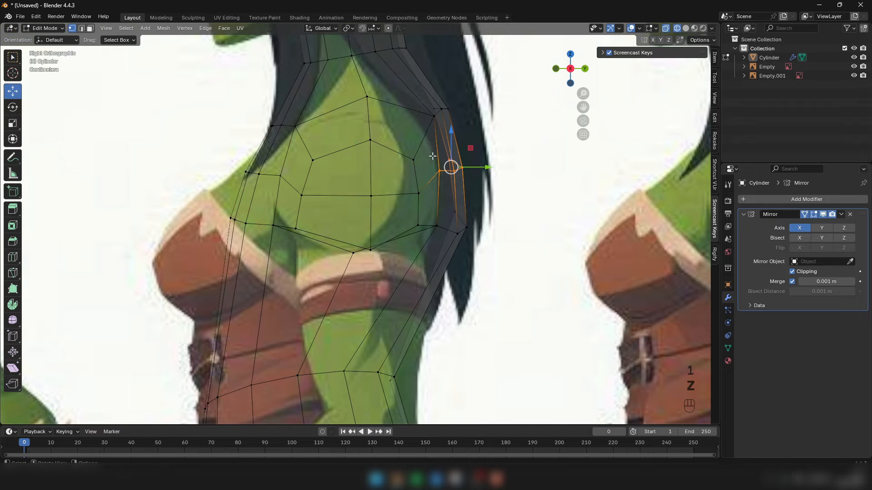
{"action": "left_click_drag", "start_coordinate": [412, 187], "coordinate": [411, 186], "text": "shift"}
{"action": "left_click_drag", "start_coordinate": [472, 172], "coordinate": [480, 172]}
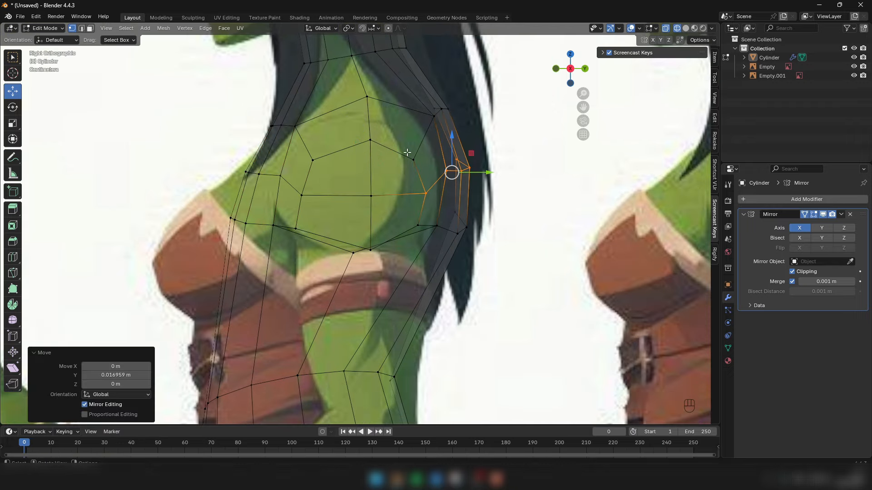
Step: Try to raise the upper shoulder edges about 0.014 m in Z, checking against the front reference
{"action": "key", "text": "2"}
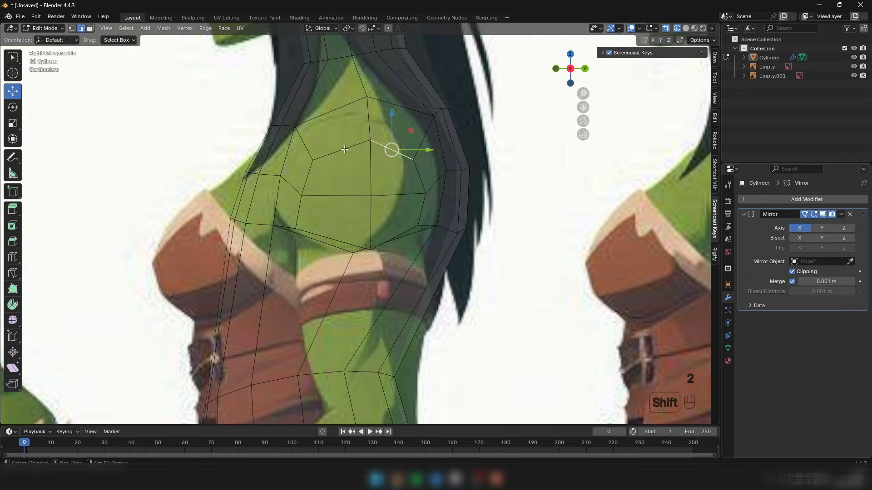
{"action": "left_click_drag", "start_coordinate": [367, 125], "coordinate": [367, 119]}
{"action": "key", "text": "KP_1"}
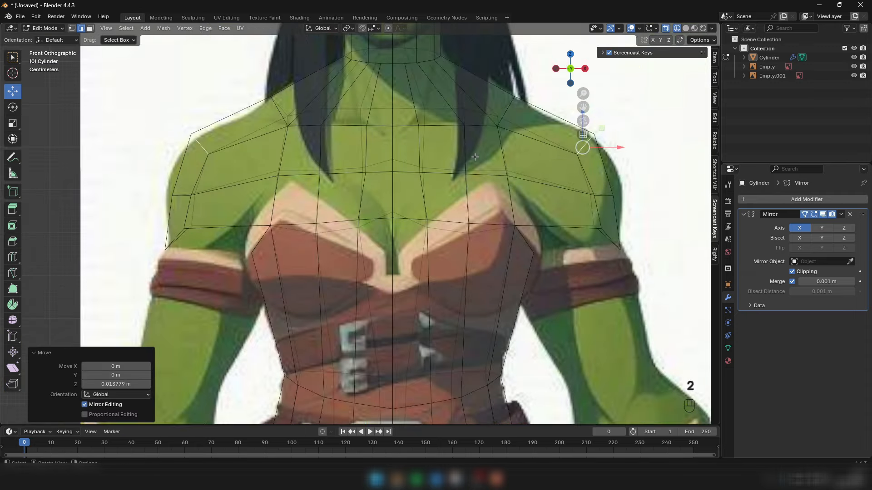
{"action": "key", "text": "ctrl+z"}
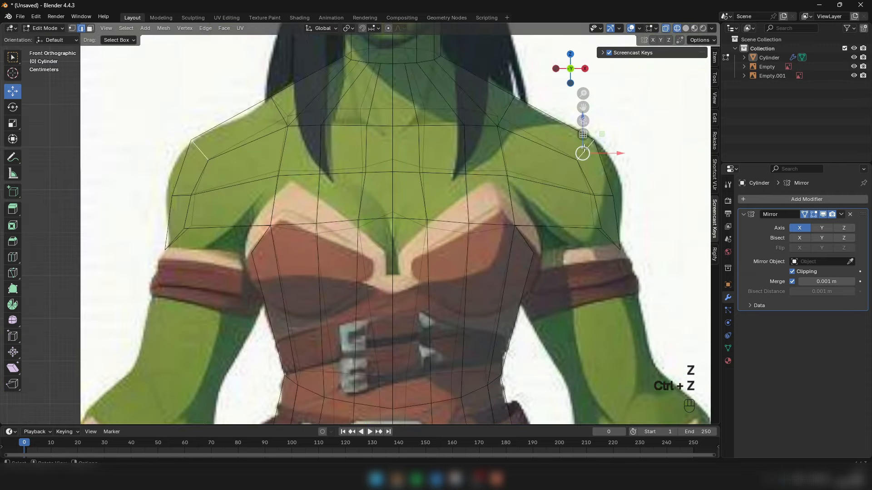
Step: Rotate and move the outer edge of the new shoulder loop to match the arm outline in the front reference
{"action": "key", "text": "z"}
{"action": "key", "text": "1"}
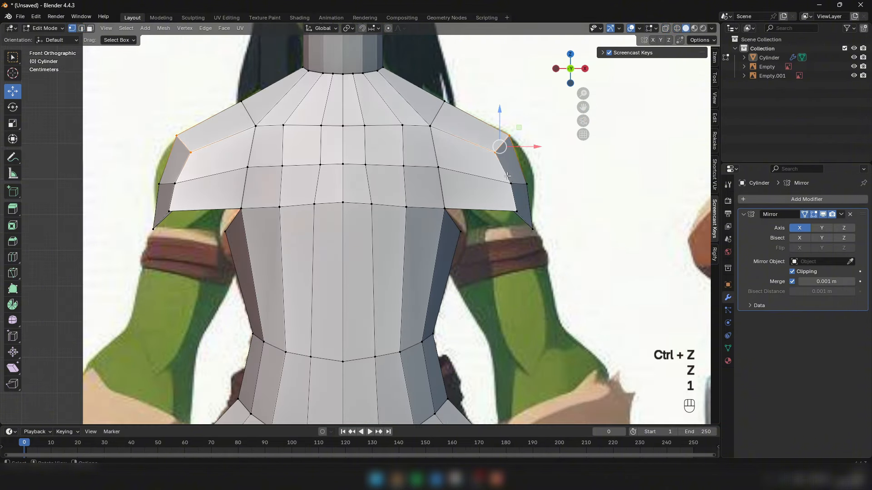
{"action": "key", "text": "z"}
{"action": "left_click", "coordinate": [510, 182]}
{"action": "mouse_move", "coordinate": [519, 175]}
{"action": "left_mouse_down"}
{"action": "mouse_move", "coordinate": [528, 171]}
{"action": "mouse_move", "coordinate": [519, 175]}
{"action": "left_mouse_up"}
{"action": "key", "text": "z"}
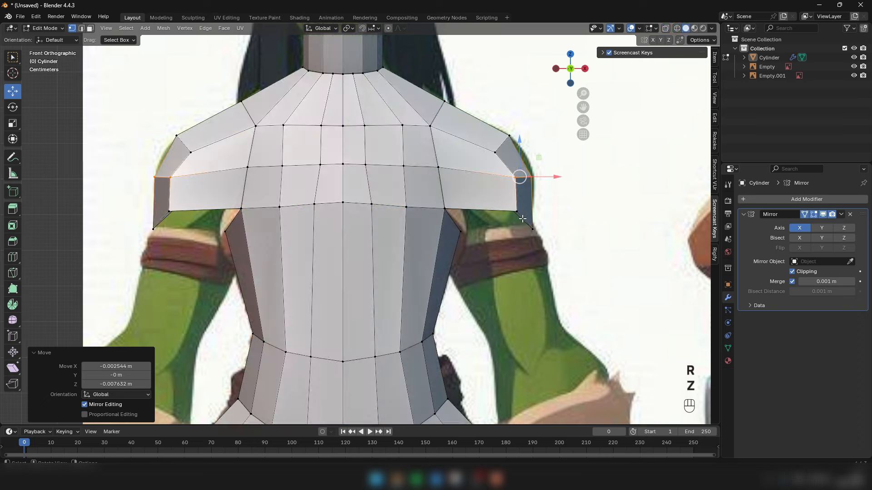
Step: Nudge the lower armhole vertex about 0.003 m outward and move the chest vertex above the armpit slightly inward
{"action": "key", "text": "z"}
{"action": "key", "text": "1"}
{"action": "mouse_move", "coordinate": [503, 203]}
{"action": "left_mouse_down"}
{"action": "mouse_move", "coordinate": [523, 219]}
{"action": "mouse_move", "coordinate": [511, 209]}
{"action": "left_mouse_up"}
{"action": "key", "text": "z"}
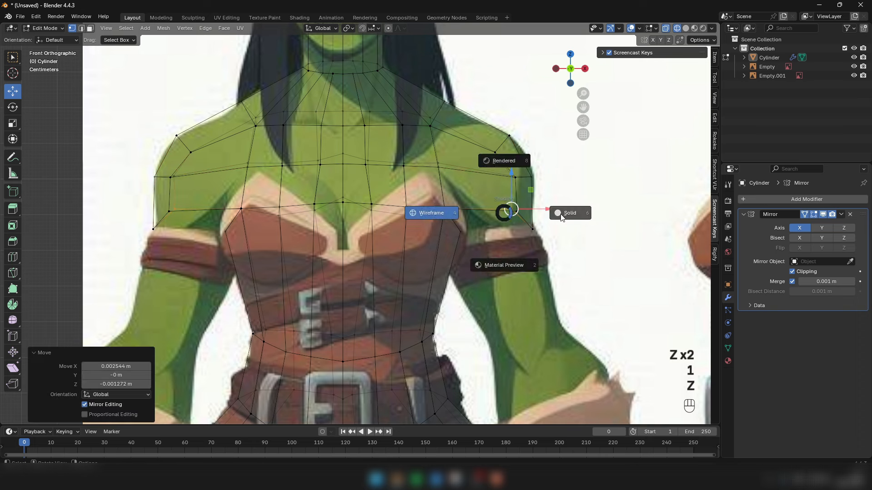
{"action": "left_click", "coordinate": [561, 217]}
{"action": "left_click", "coordinate": [447, 210]}
{"action": "key", "text": "z"}
{"action": "key", "text": "1"}
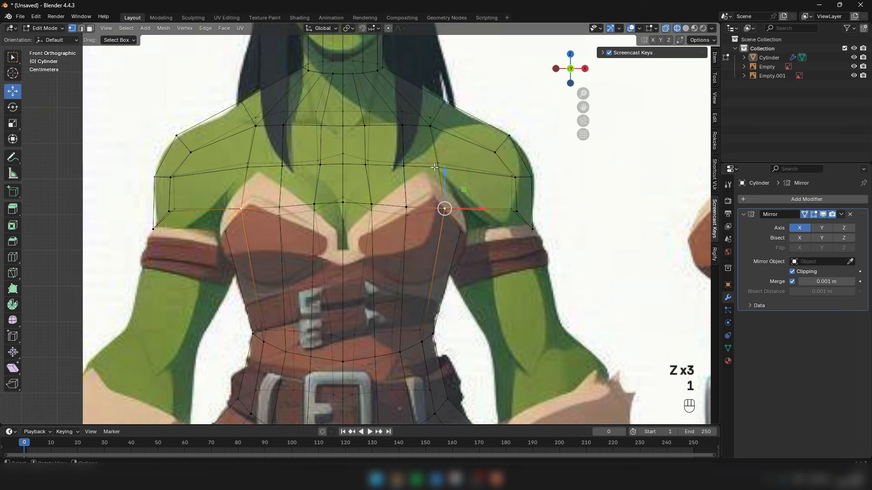
{"action": "left_click_drag", "start_coordinate": [446, 169], "coordinate": [439, 169]}
{"action": "key", "text": "z"}
Step: Lower the outer upper-back vertex slightly and shift the rear shoulder corner vertex down and inward
{"action": "middle_click_drag", "start_coordinate": [439, 169], "coordinate": [342, 134]}
{"action": "left_click_drag", "start_coordinate": [342, 134], "coordinate": [338, 137]}
{"action": "middle_click_drag", "start_coordinate": [339, 137], "coordinate": [304, 136]}
{"action": "left_click", "coordinate": [182, 132]}
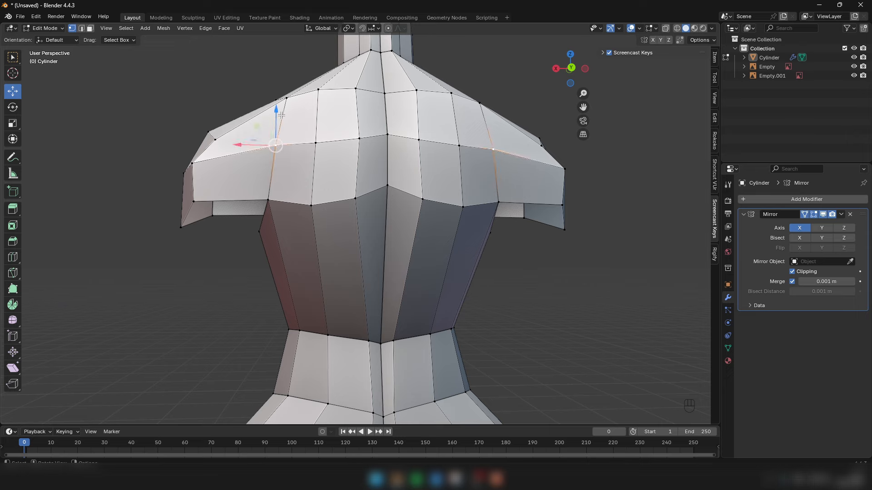
{"action": "left_click_drag", "start_coordinate": [278, 113], "coordinate": [277, 121]}
{"action": "key", "text": "2"}
{"action": "key", "text": "1"}
{"action": "left_click", "coordinate": [196, 162]}
{"action": "left_click_drag", "start_coordinate": [192, 129], "coordinate": [193, 134]}
{"action": "left_click_drag", "start_coordinate": [190, 170], "coordinate": [193, 173]}
Step: Move the front vertex of the new chest loop nearest the shoulder outward in X in front view
{"action": "middle_click_drag", "start_coordinate": [240, 195], "coordinate": [461, 209]}
{"action": "key", "text": "Tab"}
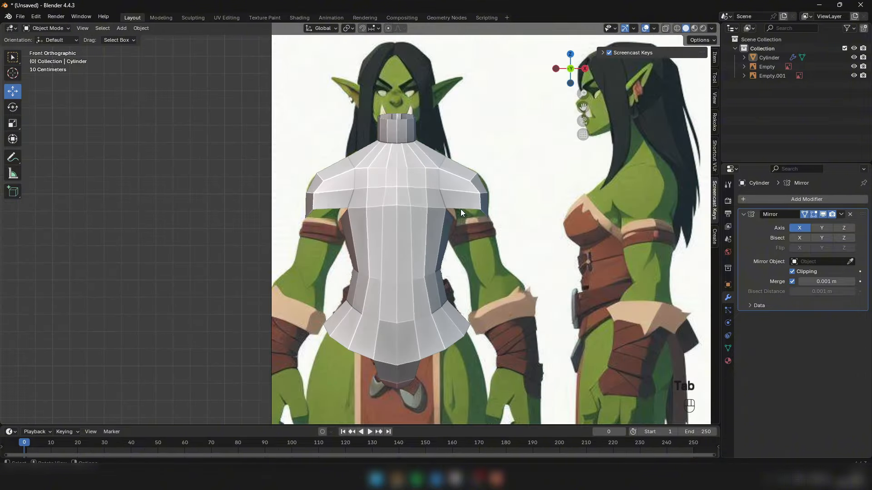
{"action": "key", "text": "z"}
{"action": "key", "text": "z"}
{"action": "scroll", "coordinate": [436, 191], "scroll_direction": "up", "scroll_amount": 3}
{"action": "key", "text": "Tab"}
{"action": "key", "text": "1"}
{"action": "left_click", "coordinate": [441, 191]}
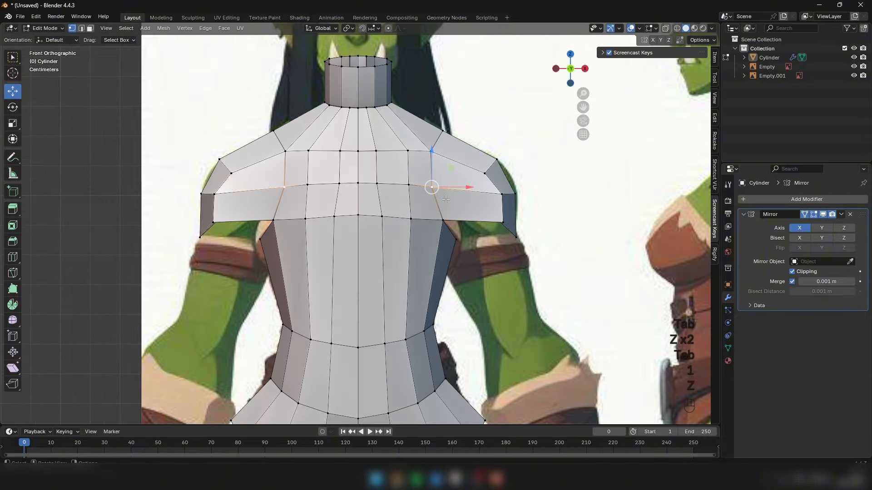
{"action": "key", "text": "2"}
{"action": "key", "text": "z"}
{"action": "left_click_drag", "start_coordinate": [461, 187], "coordinate": [473, 187]}
{"action": "key", "text": "z"}
{"action": "key", "text": "z"}
Step: Shift the rear edge of the shoulder loop along Y and raise the rear upper shoulder vertex about 0.013 m in Z
{"action": "mouse_move", "coordinate": [456, 200]}
{"action": "middle_mouse_down"}
{"action": "mouse_move", "coordinate": [377, 182]}
{"action": "mouse_move", "coordinate": [286, 193]}
{"action": "mouse_move", "coordinate": [288, 217]}
{"action": "mouse_move", "coordinate": [349, 288]}
{"action": "mouse_move", "coordinate": [410, 282]}
{"action": "mouse_move", "coordinate": [432, 301]}
{"action": "mouse_move", "coordinate": [325, 235]}
{"action": "mouse_move", "coordinate": [336, 186]}
{"action": "mouse_move", "coordinate": [358, 178]}
{"action": "mouse_move", "coordinate": [321, 177]}
{"action": "middle_mouse_up"}
{"action": "scroll", "coordinate": [284, 197], "scroll_direction": "down", "scroll_amount": 4}
{"action": "key", "text": "Tab"}
{"action": "scroll", "coordinate": [325, 235], "scroll_direction": "up", "scroll_amount": 4}
{"action": "key", "text": "Tab"}
{"action": "key", "text": "2"}
{"action": "key", "text": "z"}
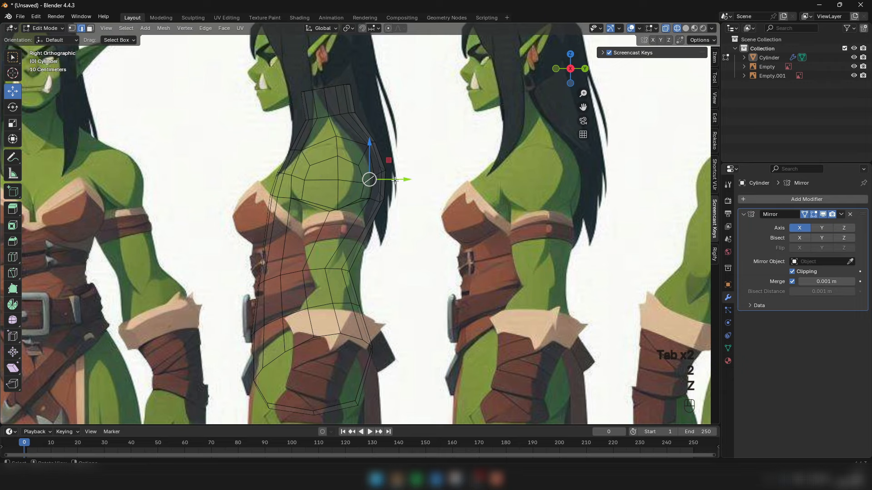
{"action": "left_click_drag", "start_coordinate": [396, 181], "coordinate": [361, 162]}
{"action": "key", "text": "z"}
{"action": "key", "text": "1"}
{"action": "left_click", "coordinate": [360, 164]}
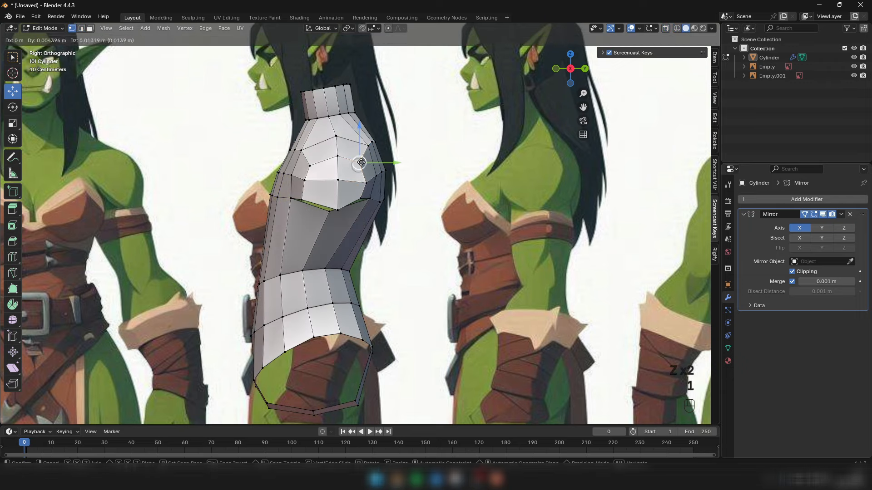
{"action": "left_click", "coordinate": [361, 162]}
Step: Select a rear neck edge from above and move it backward about 0.016 m in Y
{"action": "scroll", "coordinate": [361, 162], "scroll_direction": "down", "scroll_amount": 6}
{"action": "key", "text": "Tab"}
{"action": "middle_click_drag", "start_coordinate": [361, 162], "coordinate": [350, 222]}
{"action": "scroll", "coordinate": [352, 211], "scroll_direction": "up", "scroll_amount": 4}
{"action": "scroll", "coordinate": [351, 218], "scroll_direction": "up", "scroll_amount": 4}
{"action": "key", "text": "Tab"}
{"action": "middle_click_drag", "start_coordinate": [353, 181], "coordinate": [329, 242]}
{"action": "key", "text": "2"}
{"action": "left_click", "coordinate": [284, 225]}
{"action": "left_click_drag", "start_coordinate": [385, 315], "coordinate": [392, 317]}
{"action": "key", "text": "2"}
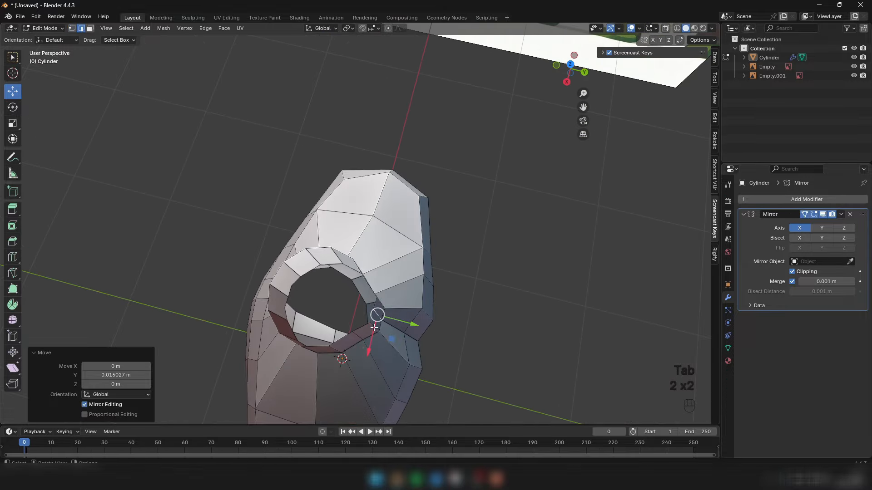
Step: Nudge the rear vertex at the base of the neck by less than 0.001 m to even out the neck ring
{"action": "left_click", "coordinate": [374, 328]}
{"action": "middle_click_drag", "start_coordinate": [374, 328], "coordinate": [353, 271]}
{"action": "right_click", "coordinate": [416, 236]}
{"action": "left_click", "coordinate": [397, 284]}
{"action": "scroll", "coordinate": [255, 130], "scroll_direction": "up", "scroll_amount": 4}
{"action": "key", "text": "1"}
{"action": "left_click", "coordinate": [244, 132]}
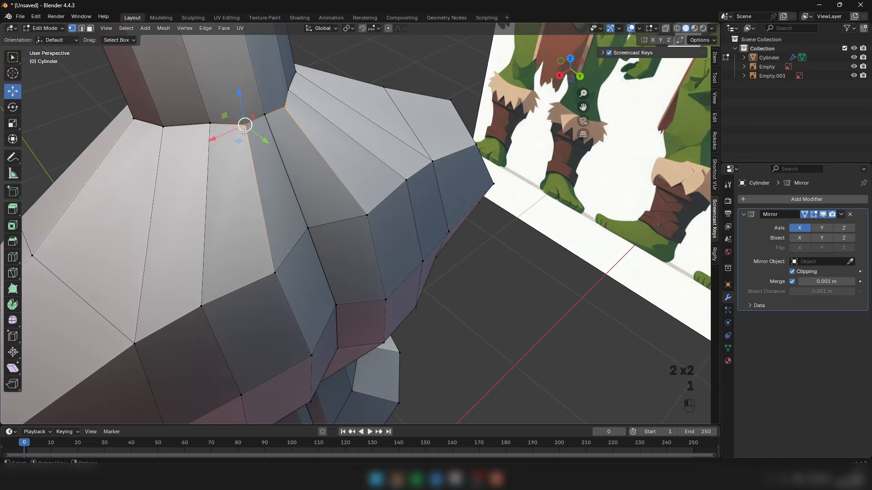
{"action": "scroll", "coordinate": [243, 132], "scroll_direction": "down", "scroll_amount": 3}
{"action": "middle_click_drag", "start_coordinate": [244, 132], "coordinate": [354, 247]}
{"action": "left_click_drag", "start_coordinate": [483, 349], "coordinate": [444, 334]}
{"action": "left_click", "coordinate": [461, 318]}
{"action": "left_click", "coordinate": [443, 333]}
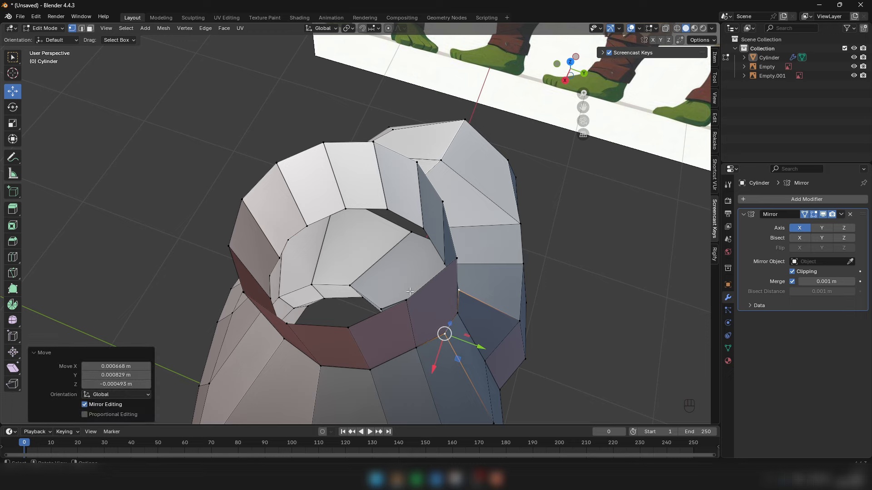
Step: Select the rear vertical neck edge and move it by about -0.006 m and then -0.003 m in Y to round the neck
{"action": "scroll", "coordinate": [404, 298], "scroll_direction": "down", "scroll_amount": 3}
{"action": "middle_click_drag", "start_coordinate": [389, 209], "coordinate": [275, 148]}
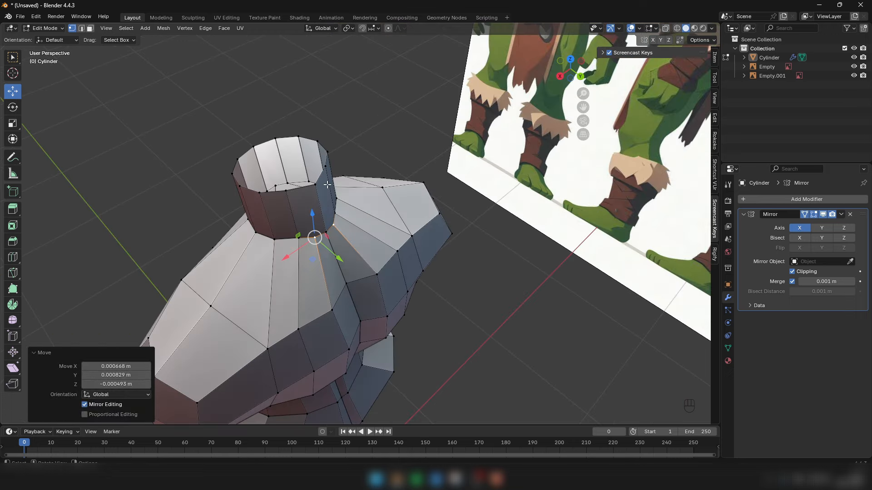
{"action": "key", "text": "2"}
{"action": "left_click", "coordinate": [319, 202]}
{"action": "middle_click_drag", "start_coordinate": [318, 201], "coordinate": [441, 291]}
{"action": "left_click_drag", "start_coordinate": [474, 334], "coordinate": [470, 332]}
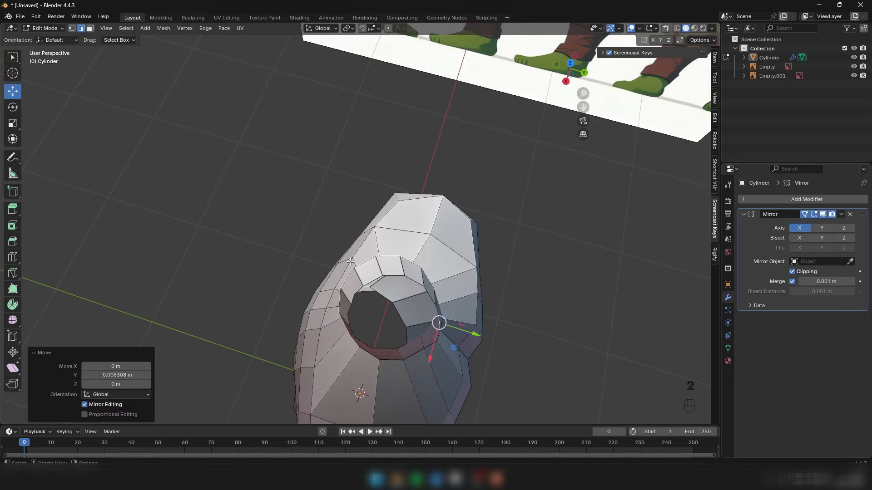
{"action": "middle_click_drag", "start_coordinate": [351, 262], "coordinate": [491, 321]}
{"action": "left_click_drag", "start_coordinate": [491, 372], "coordinate": [490, 369]}
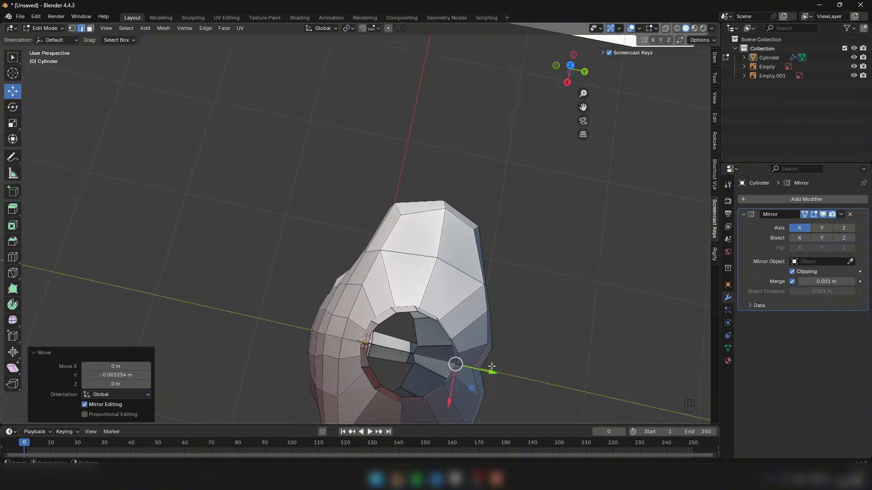
Step: Examine the torso's overall shape from several angles and against the front reference in wireframe
{"action": "mouse_move", "coordinate": [490, 369]}
{"action": "middle_mouse_down"}
{"action": "mouse_move", "coordinate": [338, 171]}
{"action": "mouse_move", "coordinate": [429, 169]}
{"action": "mouse_move", "coordinate": [497, 155]}
{"action": "mouse_move", "coordinate": [512, 143]}
{"action": "middle_mouse_up"}
{"action": "key", "text": "Tab"}
{"action": "key", "text": "z"}
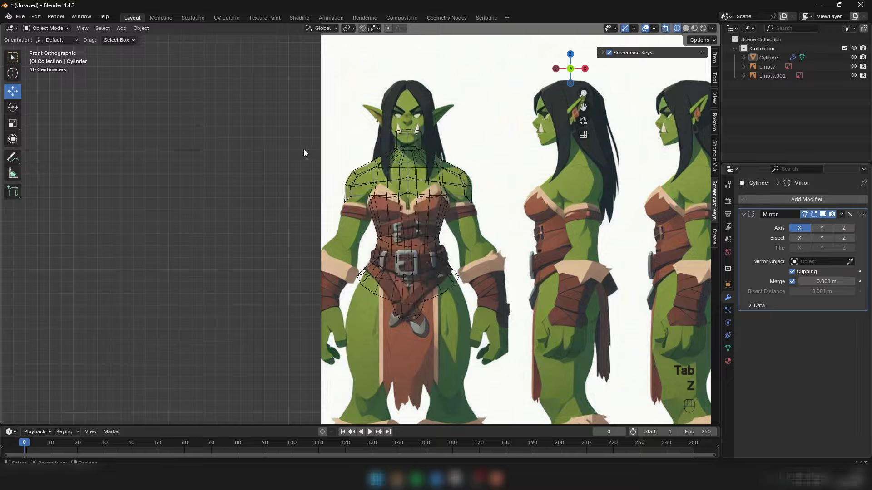
{"action": "key", "text": "z"}
{"action": "middle_click_drag", "start_coordinate": [498, 175], "coordinate": [438, 175]}
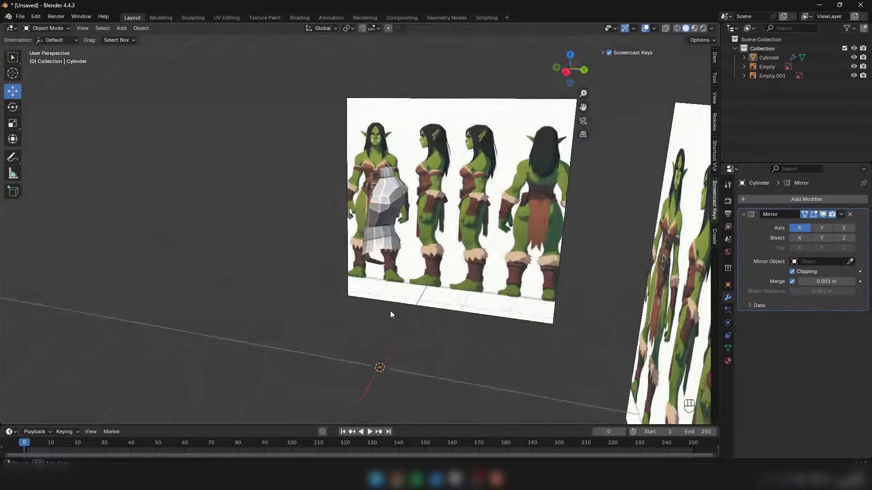
{"action": "middle_click_drag", "start_coordinate": [391, 310], "coordinate": [331, 262]}
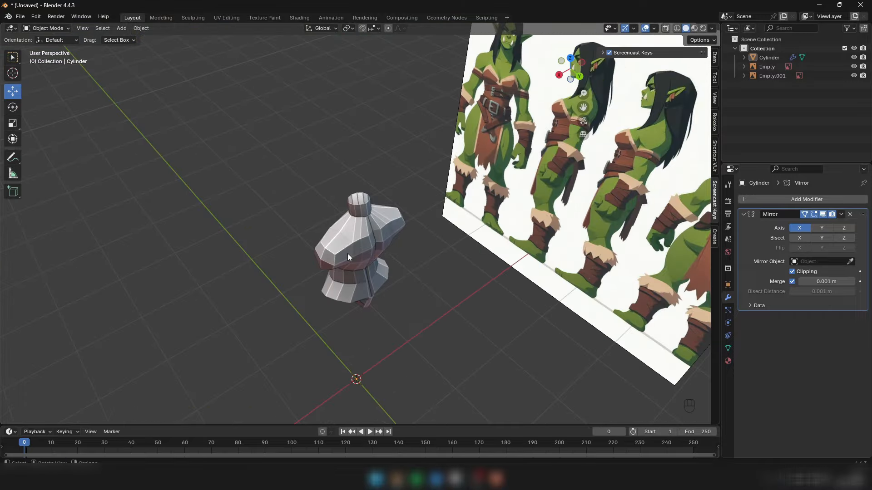
{"action": "middle_click_drag", "start_coordinate": [347, 254], "coordinate": [511, 258]}
Step: Add a second mesh cylinder at the world origin in front view
{"action": "key", "text": "KP_1"}
{"action": "middle_click_drag", "start_coordinate": [436, 255], "coordinate": [453, 192], "text": "shift"}
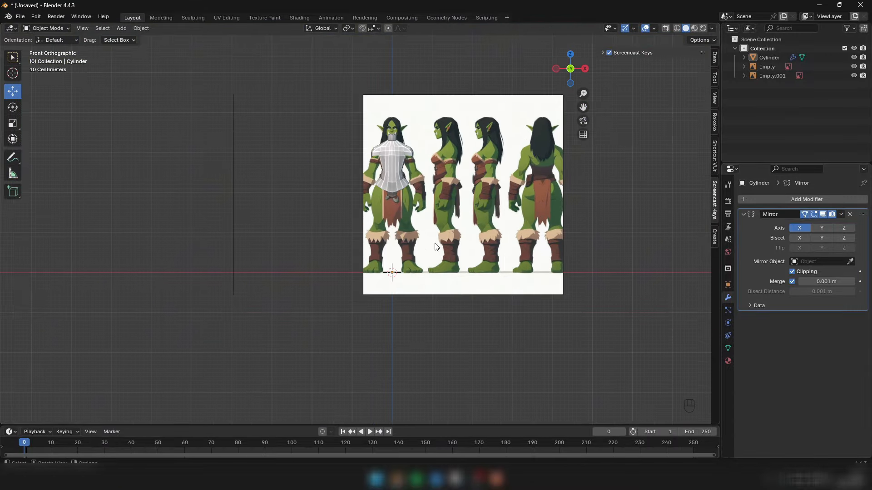
{"action": "scroll", "coordinate": [397, 278], "scroll_direction": "up", "scroll_amount": 1}
{"action": "key", "text": "shift+a"}
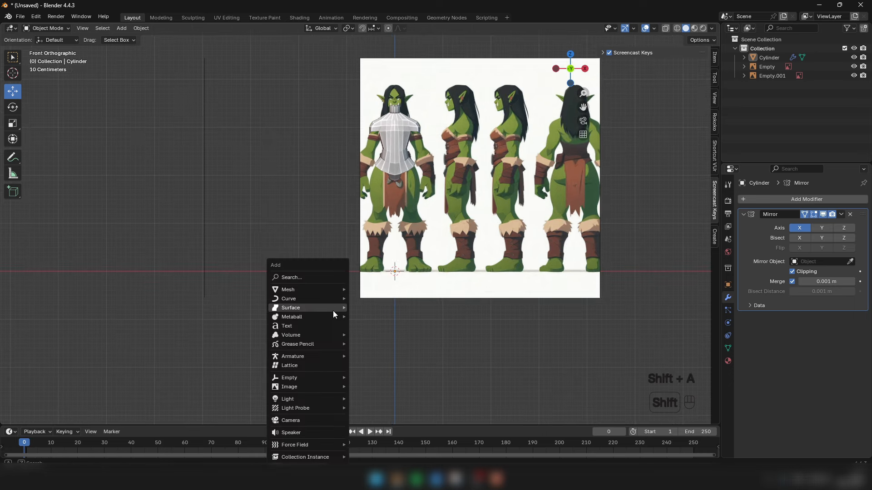
{"action": "left_click", "coordinate": [377, 335]}
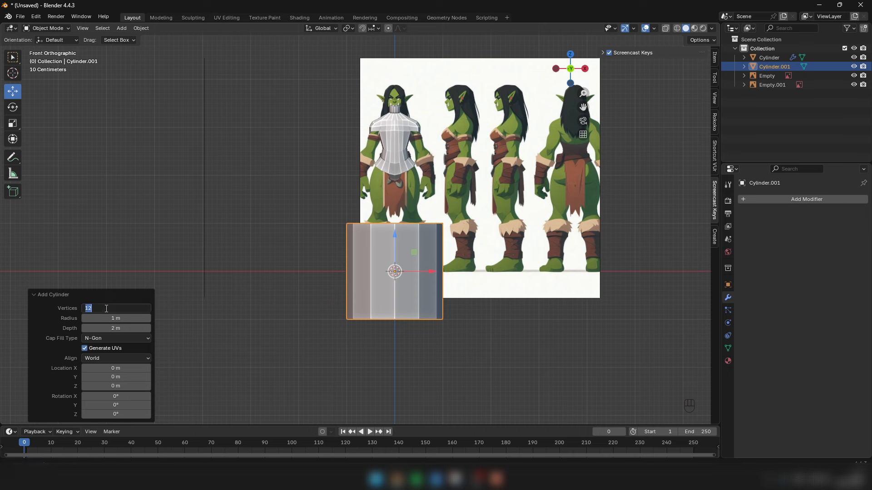
Step: Set the new cylinder to 8 vertices and its cap fill type to Nothing
{"action": "key", "text": "Return"}
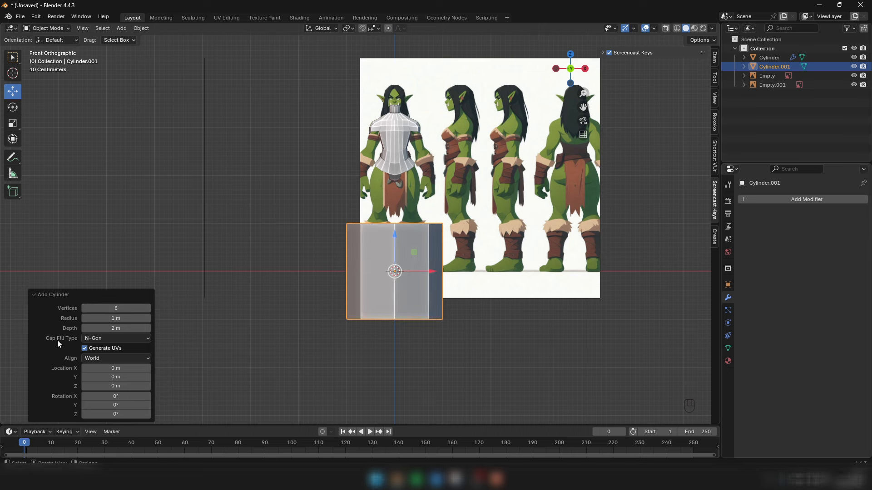
{"action": "left_click", "coordinate": [96, 339]}
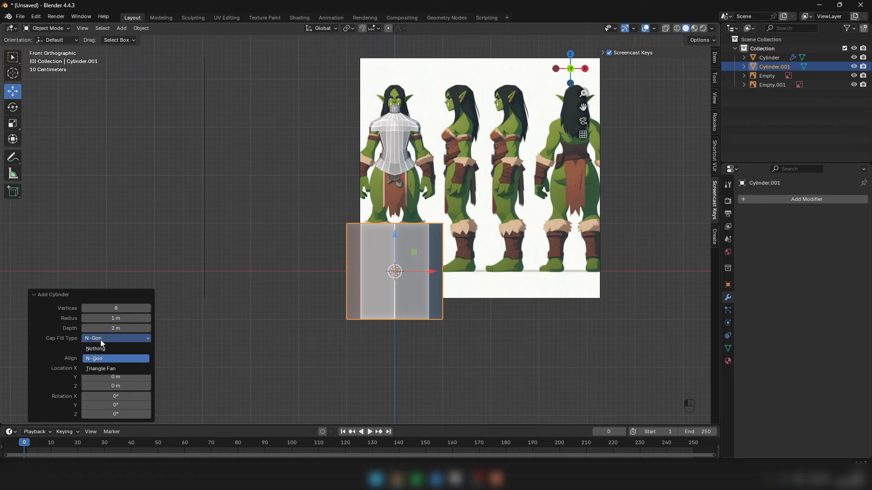
{"action": "left_click", "coordinate": [101, 347]}
{"action": "middle_click_drag", "start_coordinate": [360, 293], "coordinate": [374, 352]}
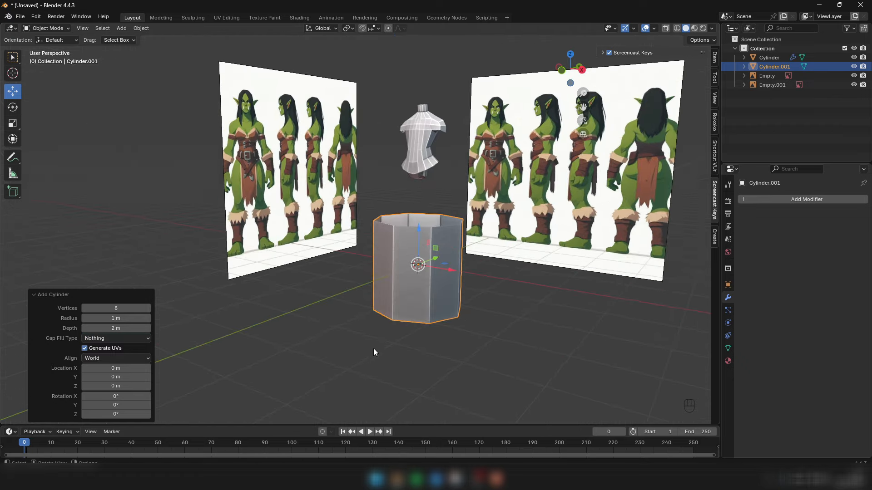
{"action": "left_click", "coordinate": [344, 285]}
{"action": "middle_click_drag", "start_coordinate": [344, 285], "coordinate": [420, 279]}
{"action": "left_click", "coordinate": [420, 279]}
Step: In front wireframe view, move the cylinder up and sideways over the character's left leg, about 0.33 m in X and 1.39 m in Z
{"action": "key", "text": "KP_1"}
{"action": "scroll", "coordinate": [391, 253], "scroll_direction": "up", "scroll_amount": 2}
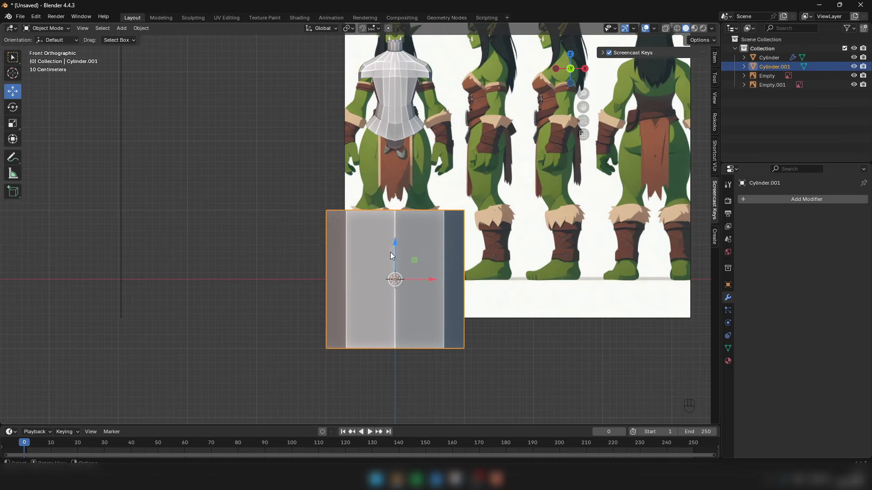
{"action": "key", "text": "shift+z"}
{"action": "left_click_drag", "start_coordinate": [414, 266], "coordinate": [437, 171]}
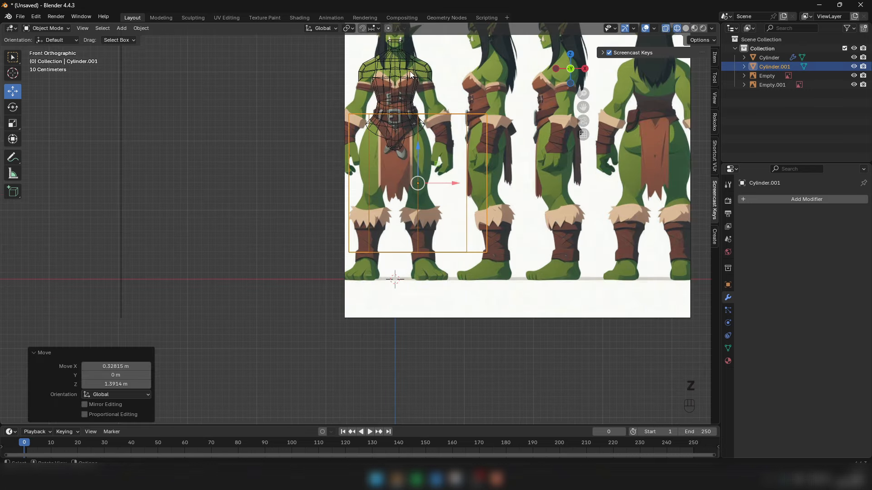
{"action": "middle_click_drag", "start_coordinate": [419, 82], "coordinate": [407, 116], "text": "shift"}
Step: Scale the cylinder down to about thigh width, first by about 0.33 and once more, and position it vertically on the upper leg
{"action": "scroll", "coordinate": [407, 160], "scroll_direction": "up", "scroll_amount": 2}
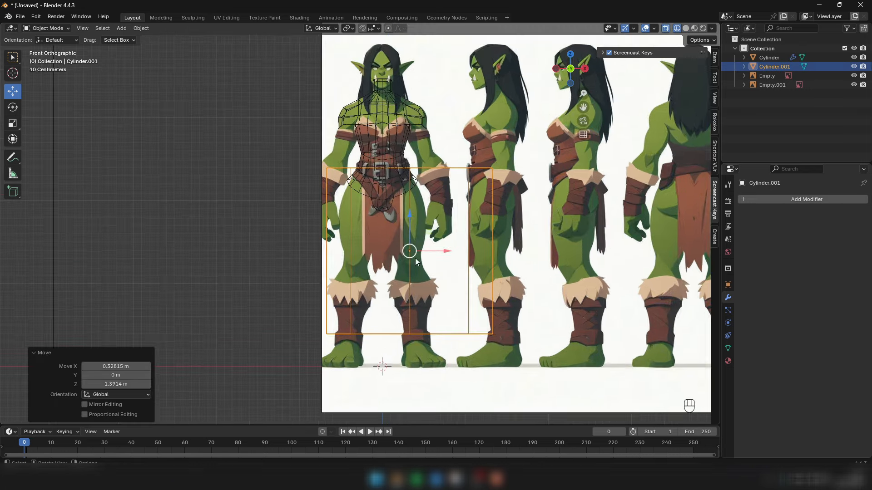
{"action": "key", "text": "s"}
{"action": "left_click", "coordinate": [430, 242]}
{"action": "scroll", "coordinate": [431, 242], "scroll_direction": "up", "scroll_amount": 1}
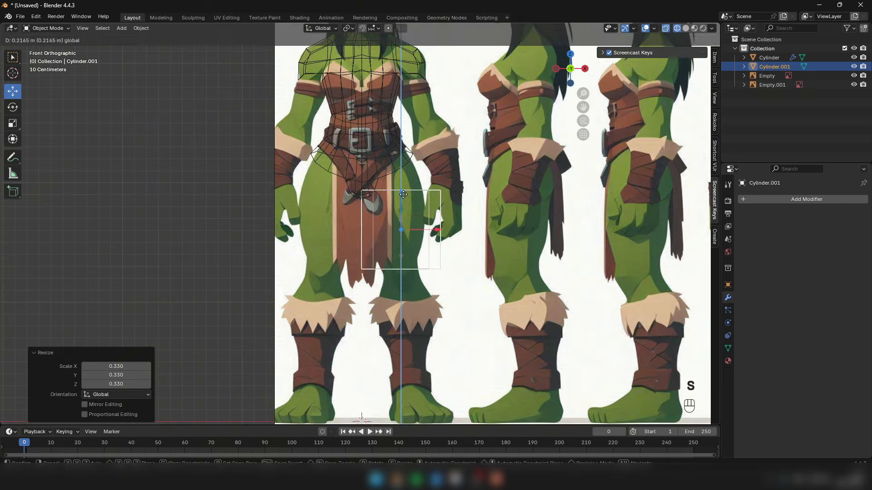
{"action": "key", "text": "s"}
{"action": "left_click", "coordinate": [421, 189]}
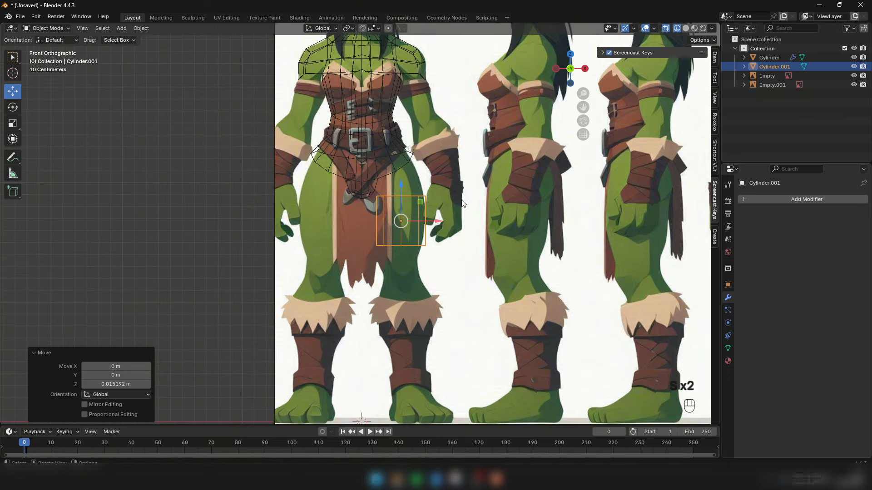
Step: Nudge the cylinder slightly toward the body's centre and scale it by about 1.008 to fit the thigh
{"action": "left_click", "coordinate": [415, 219]}
{"action": "left_click", "coordinate": [418, 219]}
{"action": "left_click_drag", "start_coordinate": [425, 222], "coordinate": [425, 222]}
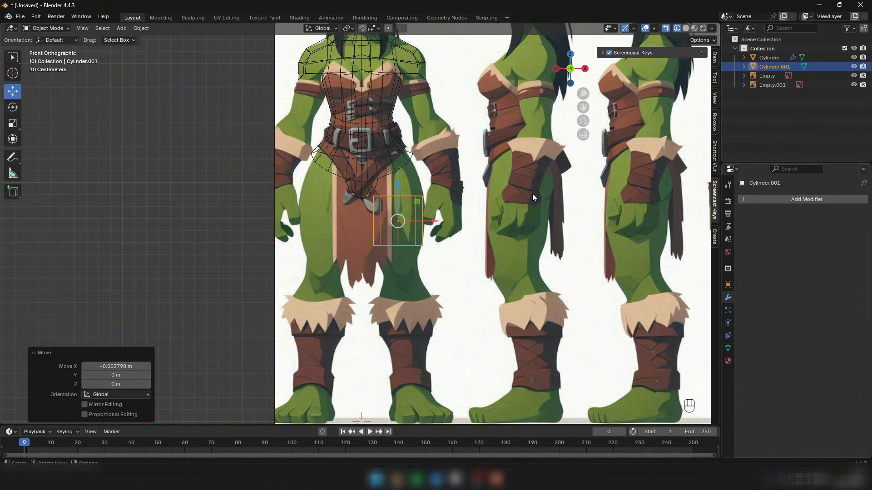
{"action": "key", "text": "s"}
{"action": "left_click", "coordinate": [423, 248]}
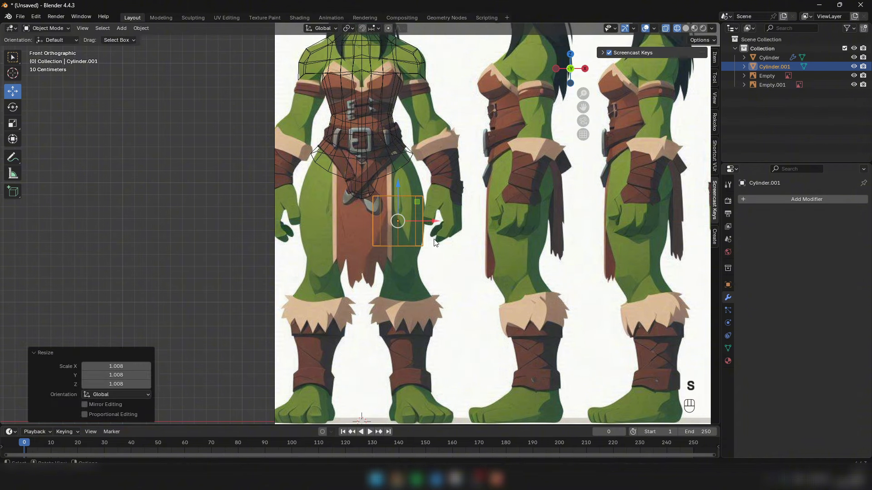
Step: In Edit Mode, select the cylinder's top edge loop and rotate it about -35.5° in front view to follow the hip line
{"action": "key", "text": "z"}
{"action": "key", "text": "Tab"}
{"action": "key", "text": "2"}
{"action": "middle_click_drag", "start_coordinate": [408, 219], "coordinate": [376, 235]}
{"action": "key", "text": "2"}
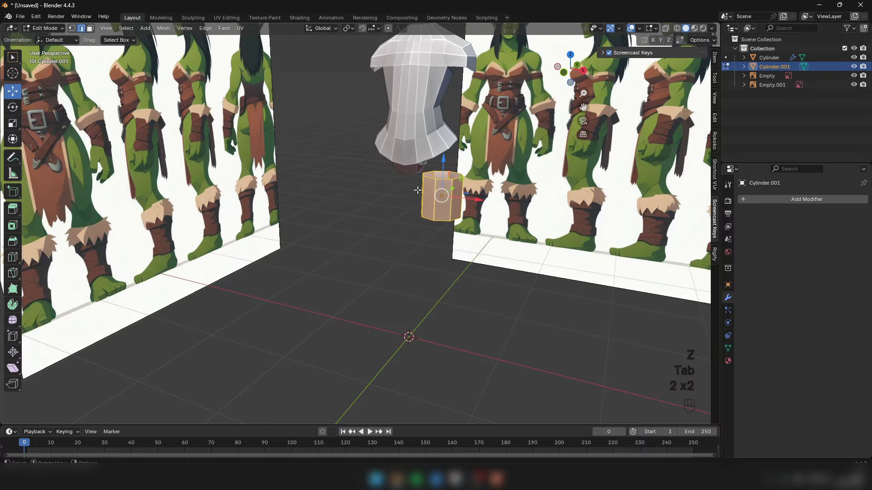
{"action": "left_click", "coordinate": [429, 179], "text": "alt"}
{"action": "middle_click_drag", "start_coordinate": [447, 171], "coordinate": [476, 170], "text": "alt"}
{"action": "key", "text": "z"}
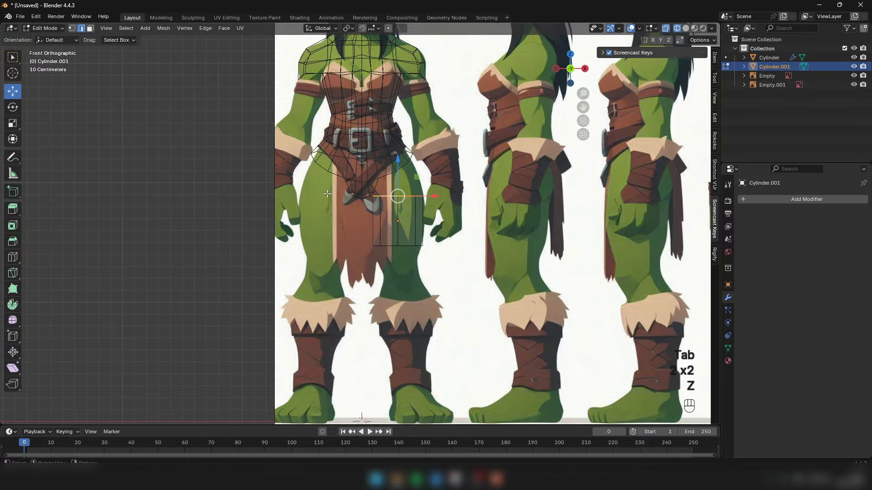
{"action": "scroll", "coordinate": [327, 194], "scroll_direction": "up", "scroll_amount": 1}
{"action": "scroll", "coordinate": [481, 175], "scroll_direction": "up", "scroll_amount": 2}
{"action": "key", "text": "r"}
{"action": "left_click", "coordinate": [480, 119]}
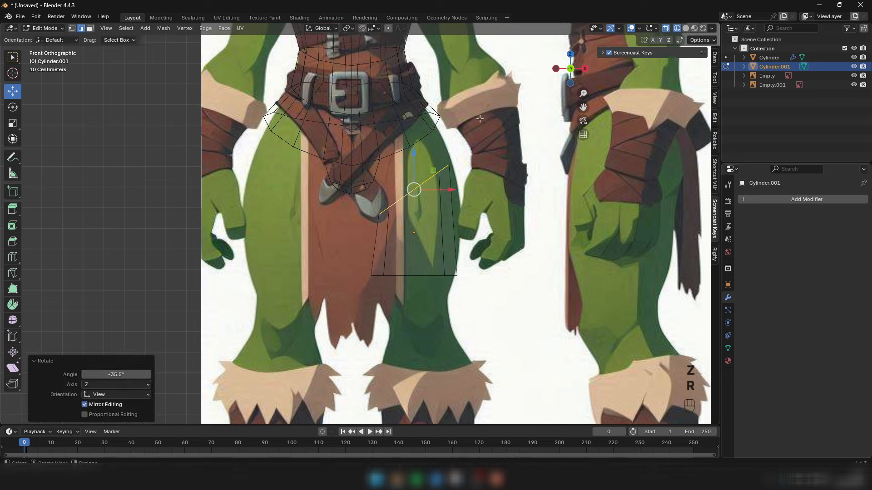
Step: Move the tilted top edge loop up to the hip and resize it to match the top of the thigh
{"action": "key", "text": "s"}
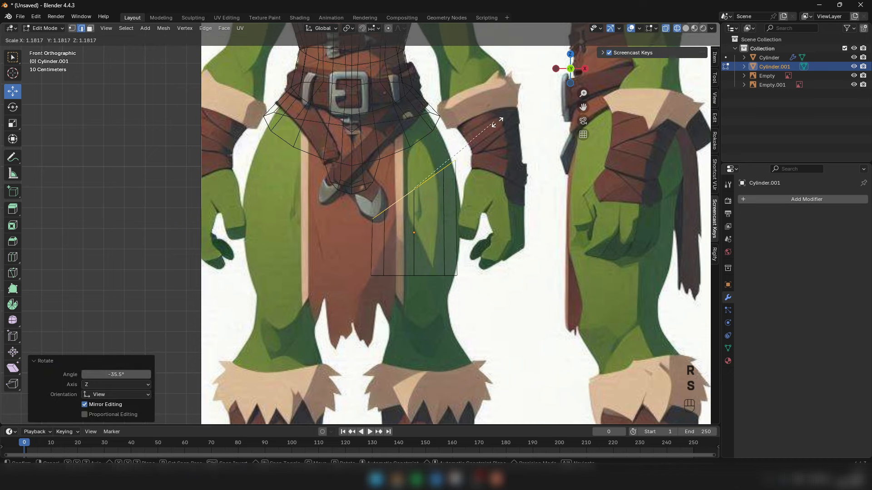
{"action": "left_click", "coordinate": [477, 143]}
{"action": "left_click_drag", "start_coordinate": [414, 189], "coordinate": [406, 166]}
{"action": "key", "text": "s"}
{"action": "left_click", "coordinate": [474, 140]}
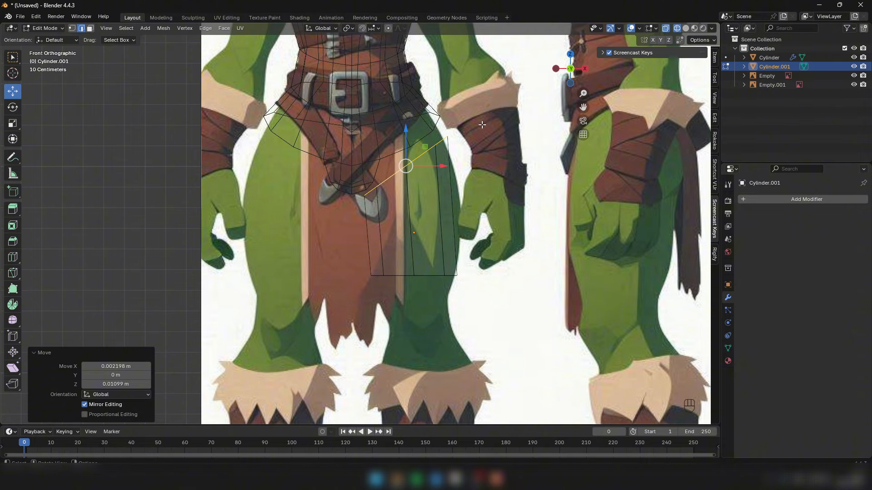
{"action": "key", "text": "s"}
{"action": "left_click", "coordinate": [470, 133]}
{"action": "left_click_drag", "start_coordinate": [406, 166], "coordinate": [404, 164]}
{"action": "middle_click_drag", "start_coordinate": [405, 163], "coordinate": [425, 163], "text": "alt"}
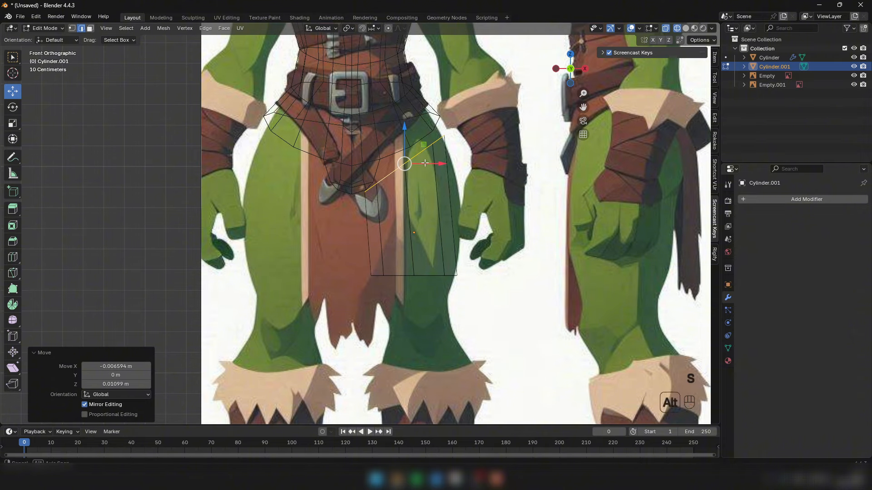
{"action": "scroll", "coordinate": [425, 163], "scroll_direction": "up", "scroll_amount": 2}
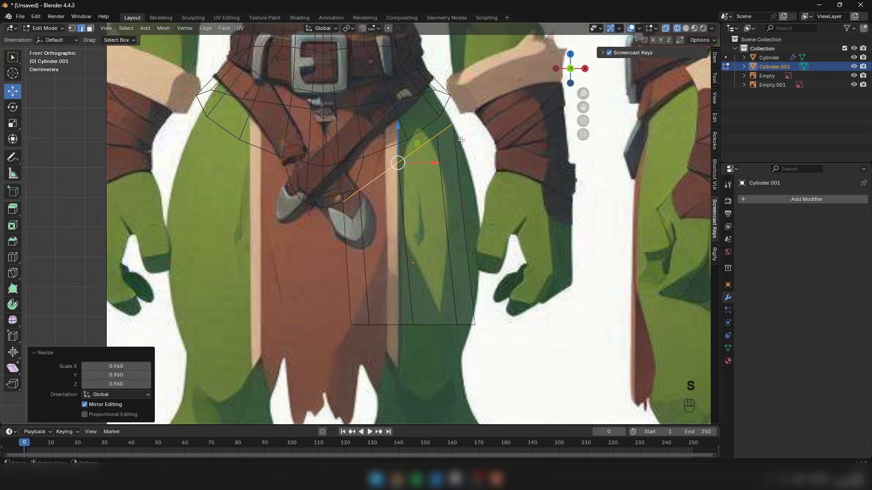
Step: Select the cylinder's bottom edge loop, raise it to mid-thigh and rotate it about -24.6°
{"action": "key", "text": "z"}
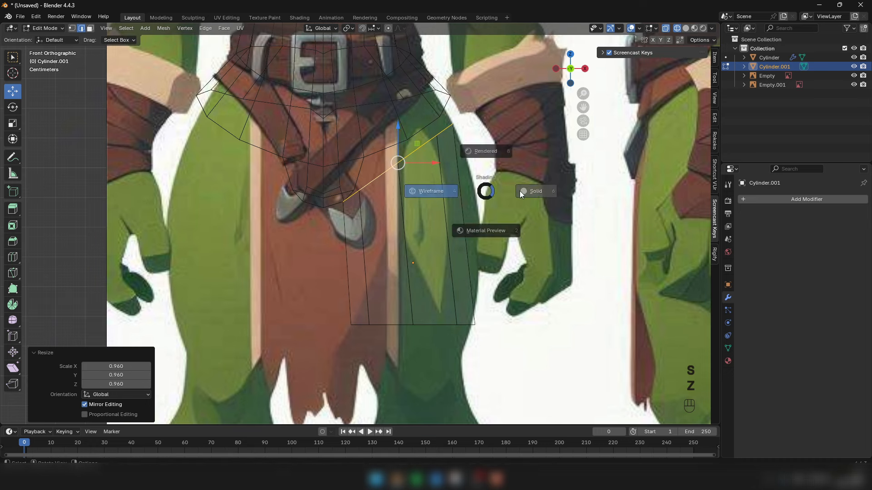
{"action": "key", "text": "2"}
{"action": "left_click", "coordinate": [423, 324], "text": "alt"}
{"action": "key", "text": "z"}
{"action": "left_click_drag", "start_coordinate": [412, 291], "coordinate": [412, 252]}
{"action": "key", "text": "r"}
{"action": "left_click", "coordinate": [456, 212]}
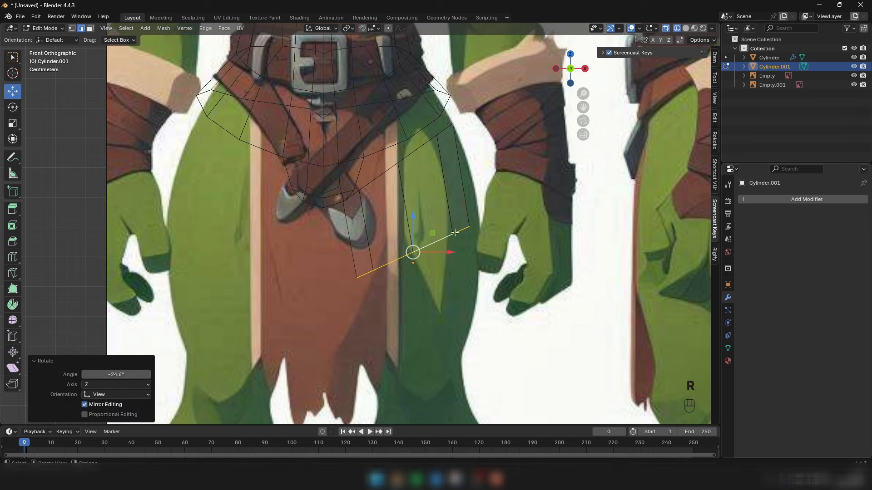
Step: Scale the mid-thigh edge loop by about 1.185, nudge it to the thigh outline and rotate it a further -3.9°
{"action": "key", "text": "s"}
{"action": "left_click", "coordinate": [505, 176]}
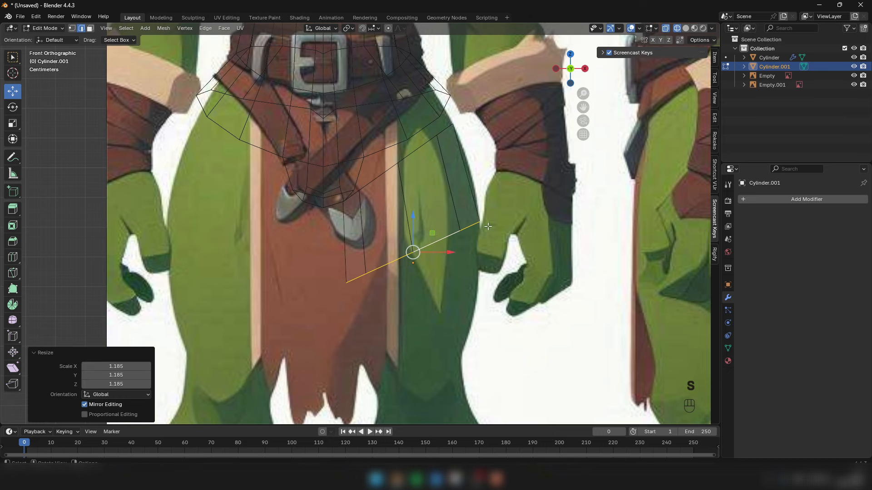
{"action": "left_click_drag", "start_coordinate": [432, 233], "coordinate": [431, 232]}
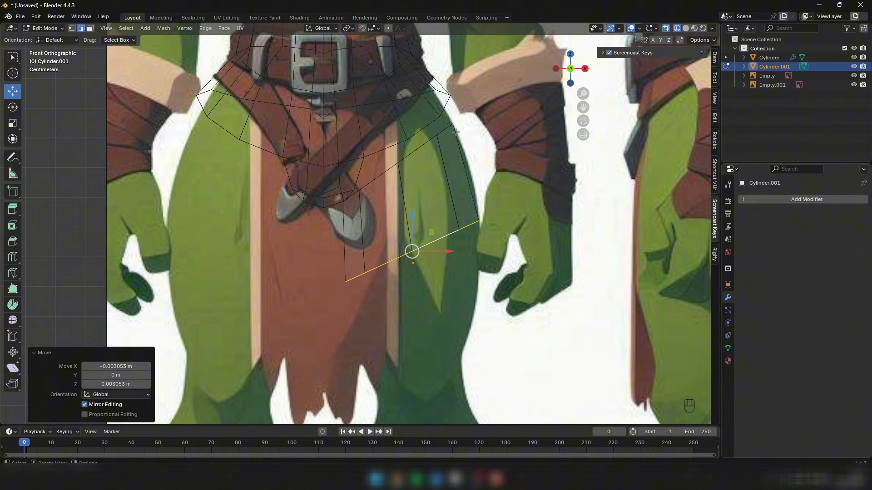
{"action": "key", "text": "r"}
{"action": "left_click", "coordinate": [499, 198]}
Step: Fine-tune the mid-thigh loop's size, height and tilt so its ends meet the outer thigh contour
{"action": "key", "text": "s"}
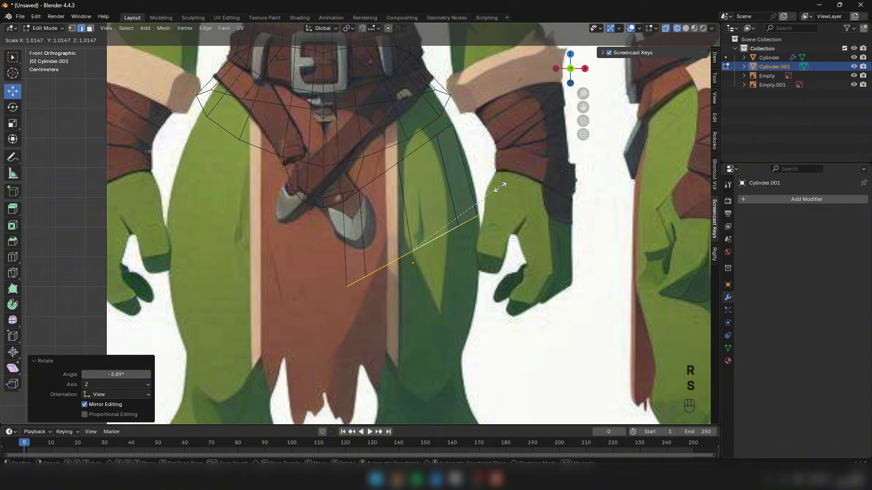
{"action": "left_click", "coordinate": [500, 187]}
{"action": "left_click_drag", "start_coordinate": [414, 215], "coordinate": [414, 212]}
{"action": "key", "text": "s"}
{"action": "left_click", "coordinate": [520, 187]}
{"action": "key", "text": "r"}
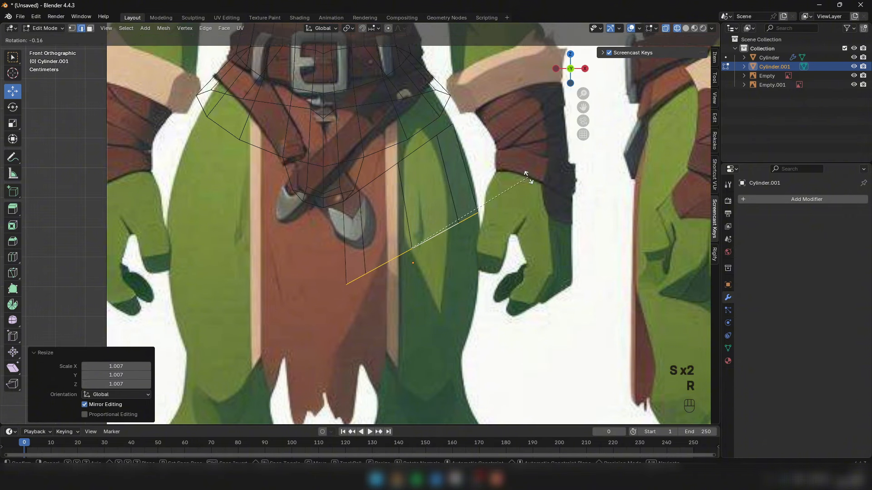
{"action": "left_click", "coordinate": [527, 177]}
Step: Extrude the mid-thigh loop down to just above the knee, rotate it about 25.7° and scale it to about 0.676
{"action": "scroll", "coordinate": [485, 229], "scroll_direction": "down", "scroll_amount": 3}
{"action": "key", "text": "e"}
{"action": "right_click", "coordinate": [458, 177]}
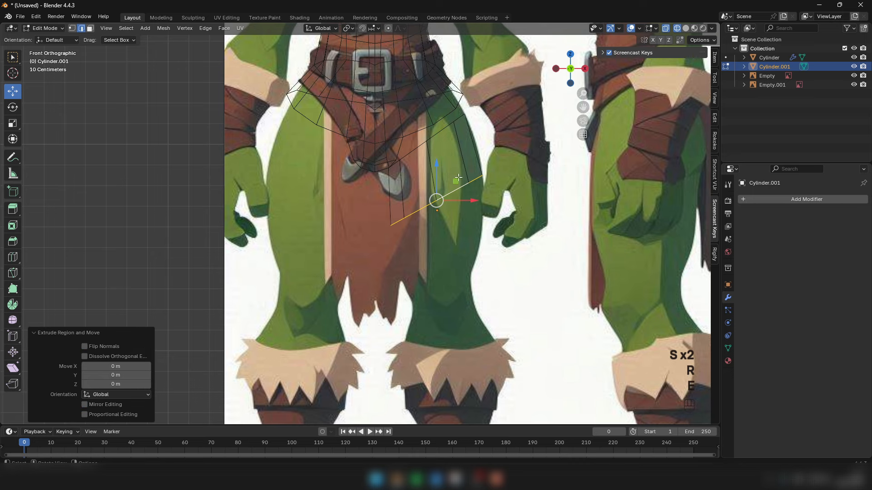
{"action": "left_click_drag", "start_coordinate": [436, 165], "coordinate": [436, 235]}
{"action": "key", "text": "r"}
{"action": "right_click", "coordinate": [596, 262]}
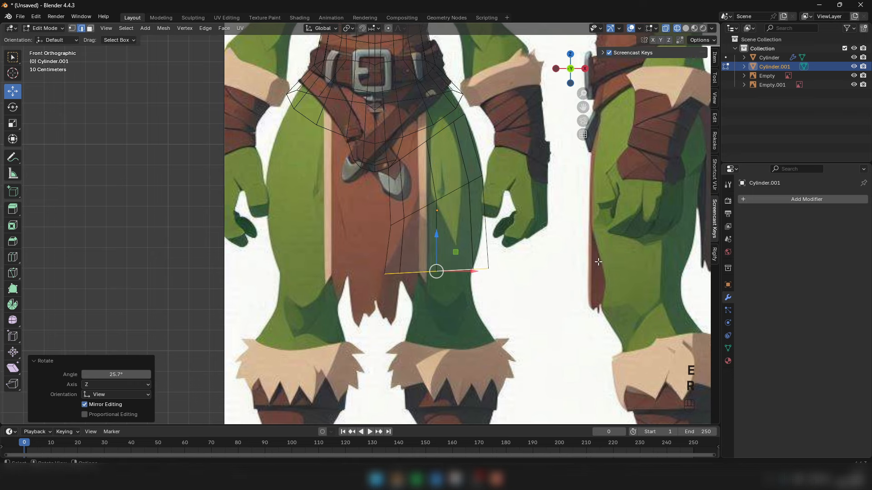
{"action": "key", "text": "s"}
{"action": "left_click", "coordinate": [541, 222]}
Step: Adjust the tilt, size and position of the loop above the knee to match the leg outline
{"action": "key", "text": "r"}
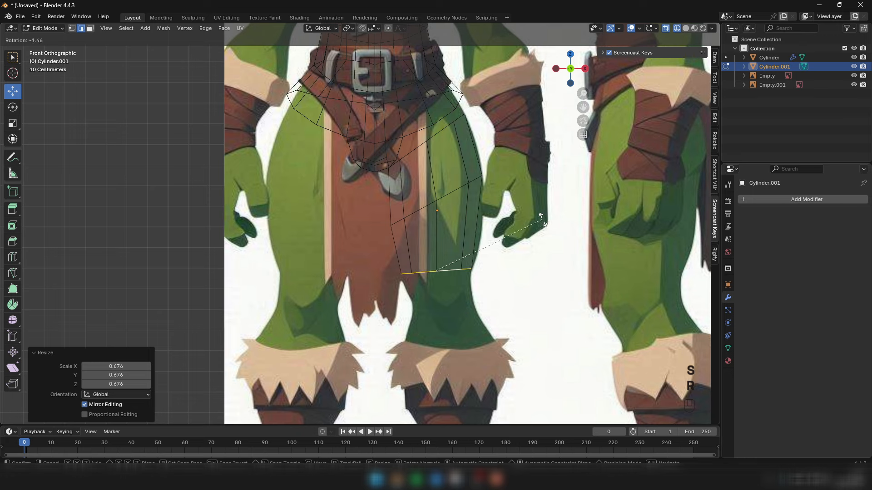
{"action": "left_click", "coordinate": [536, 215]}
{"action": "left_click_drag", "start_coordinate": [433, 273], "coordinate": [443, 269]}
{"action": "key", "text": "s"}
{"action": "left_click", "coordinate": [529, 259]}
{"action": "key", "text": "r"}
{"action": "left_click", "coordinate": [562, 219]}
{"action": "key", "text": "s"}
{"action": "key", "text": "r"}
{"action": "left_click", "coordinate": [562, 203]}
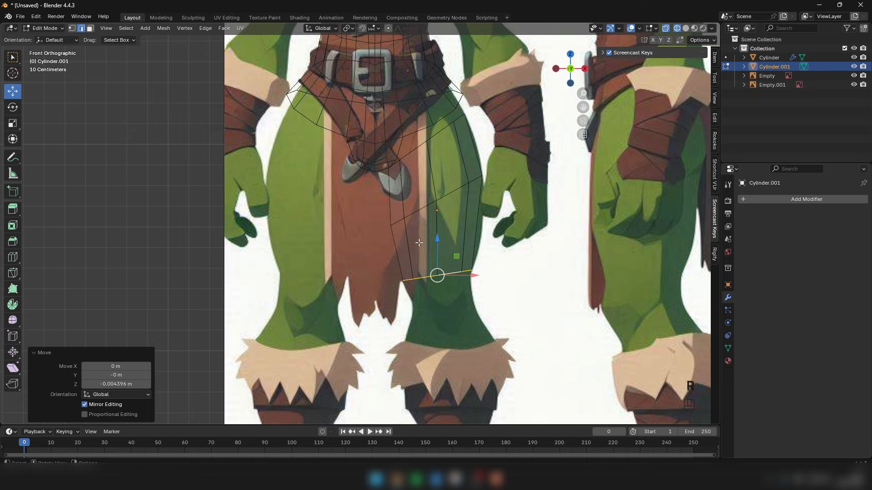
{"action": "key", "text": "r"}
{"action": "left_click", "coordinate": [498, 244]}
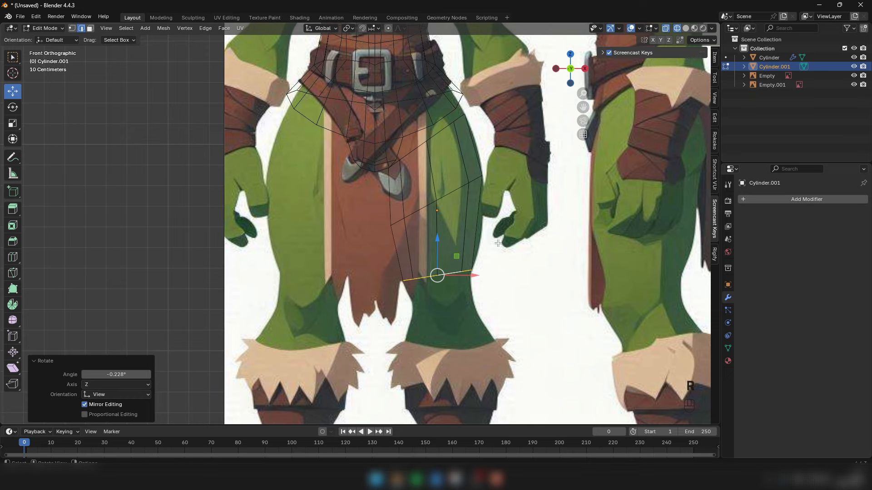
Step: Extrude the lower loop about 0.125 m down to the knee, then narrow and tilt it to fit the leg
{"action": "middle_click_drag", "start_coordinate": [455, 285], "coordinate": [456, 236], "text": "shift"}
{"action": "key", "text": "e"}
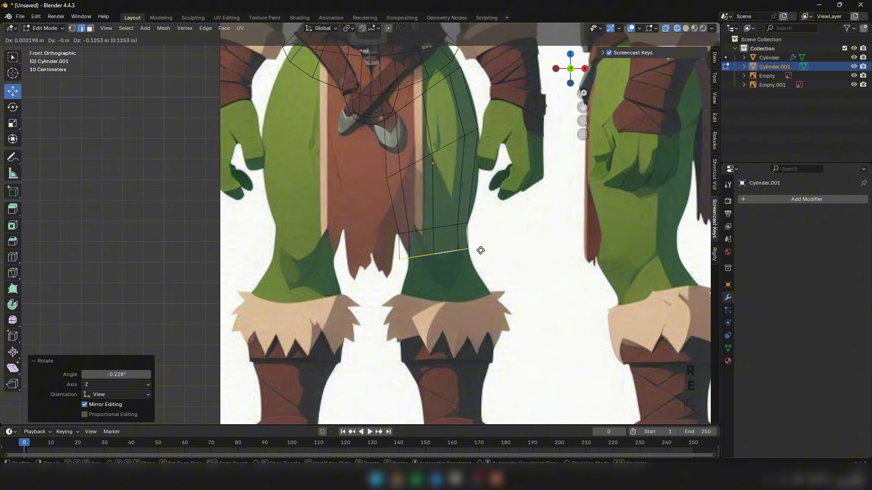
{"action": "left_click", "coordinate": [481, 250]}
{"action": "key", "text": "s"}
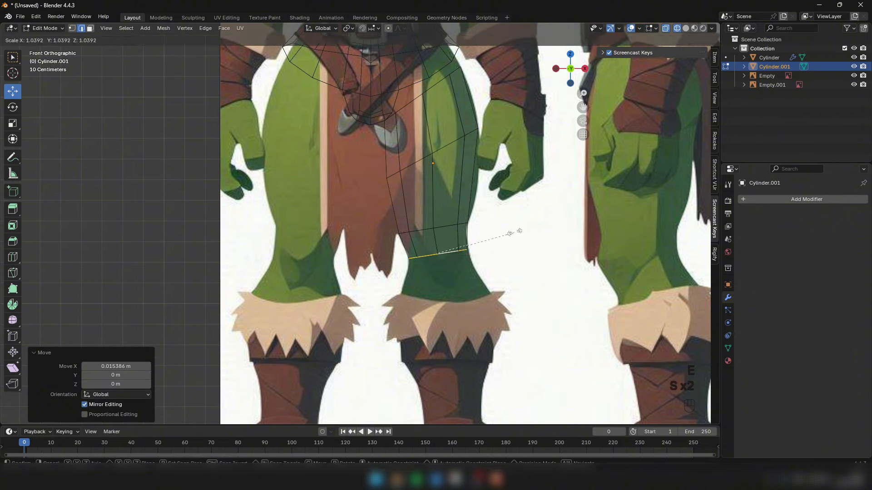
{"action": "key", "text": "r"}
{"action": "key", "text": "s"}
{"action": "left_click", "coordinate": [544, 196]}
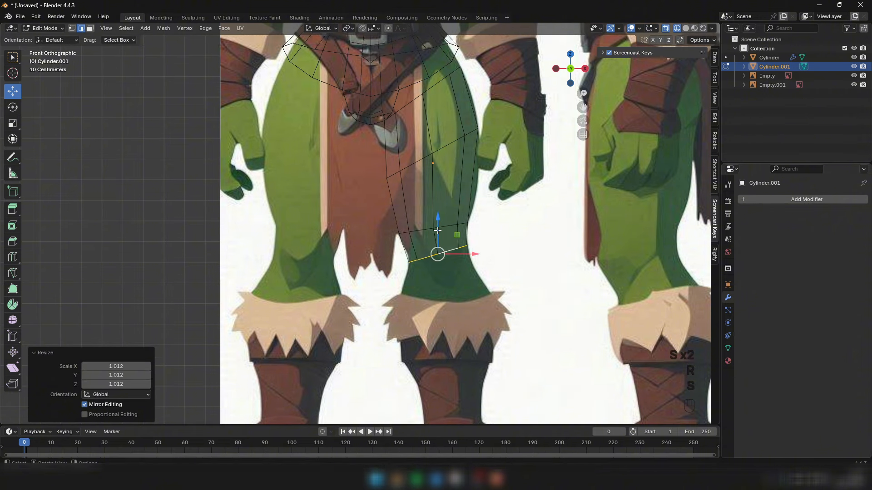
Step: Fine-tune the knee loop's height and rotation against the reference
{"action": "left_click_drag", "start_coordinate": [437, 230], "coordinate": [438, 229]}
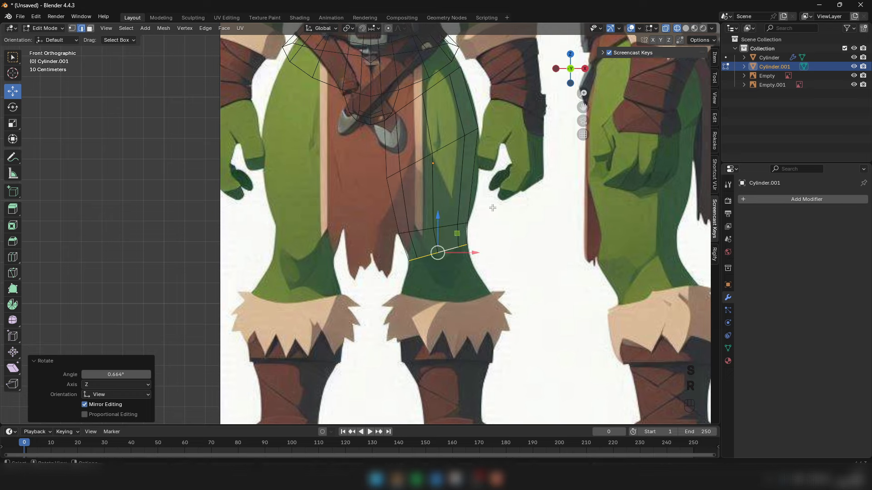
{"action": "key", "text": "r"}
{"action": "key", "text": "r"}
{"action": "left_click", "coordinate": [494, 206]}
{"action": "left_click_drag", "start_coordinate": [438, 217], "coordinate": [441, 222]}
Step: Extrude the knee loop down to the top of the fur cuff, scale it by about 1.5 and rotate it about -24.5°
{"action": "scroll", "coordinate": [444, 247], "scroll_direction": "down", "scroll_amount": 3}
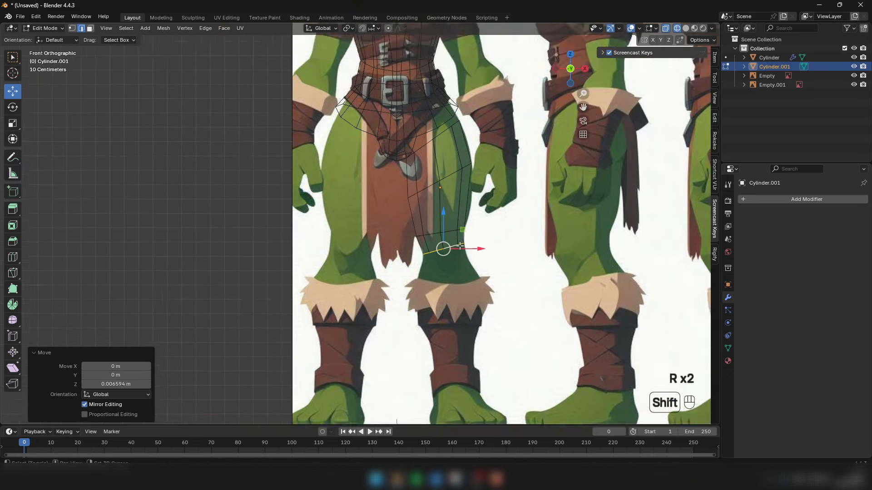
{"action": "key", "text": "e"}
{"action": "key", "text": "r"}
{"action": "left_click", "coordinate": [521, 223]}
{"action": "key", "text": "s"}
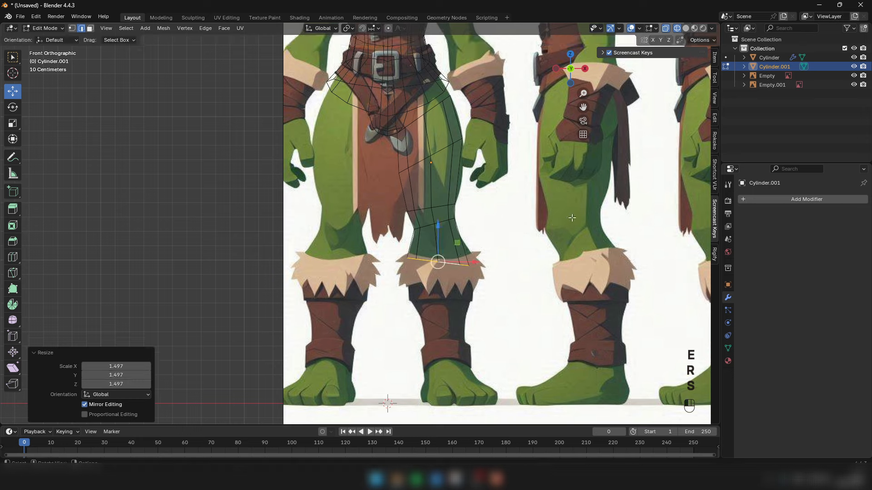
{"action": "key", "text": "r"}
{"action": "left_click", "coordinate": [456, 263]}
{"action": "scroll", "coordinate": [455, 251], "scroll_direction": "up", "scroll_amount": 3}
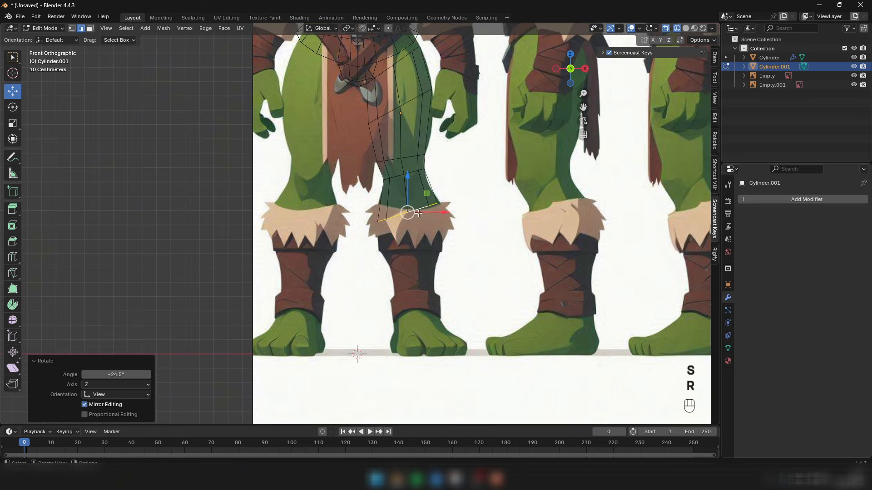
Step: Refine the size, tilt and position of the loop at the top of the fur cuff to match the front reference
{"action": "key", "text": "s"}
{"action": "left_click", "coordinate": [418, 204]}
{"action": "left_click_drag", "start_coordinate": [404, 212], "coordinate": [406, 214]}
{"action": "key", "text": "s"}
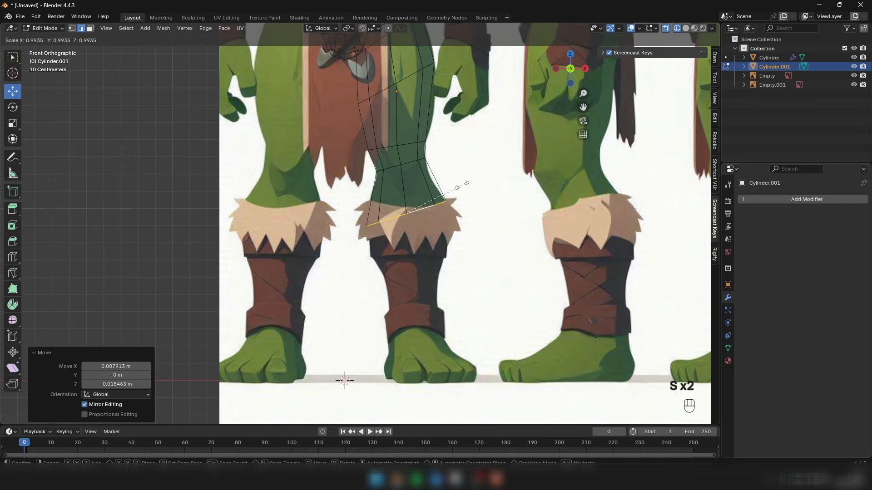
{"action": "key", "text": "r"}
{"action": "left_click", "coordinate": [463, 163]}
{"action": "key", "text": "s"}
{"action": "key", "text": "s"}
{"action": "left_click", "coordinate": [463, 163]}
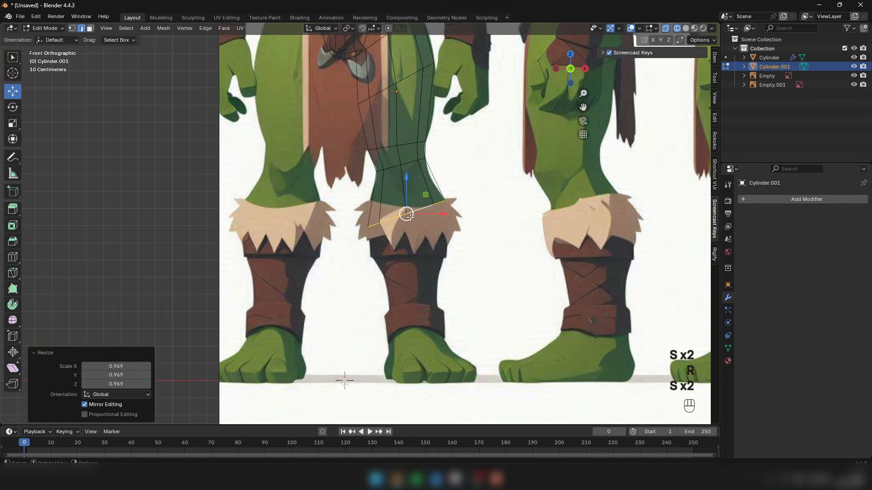
{"action": "key", "text": "s"}
{"action": "left_click", "coordinate": [432, 195]}
{"action": "left_click_drag", "start_coordinate": [431, 196], "coordinate": [429, 196]}
Step: Extrude the cuff loop about 0.39 m down to the middle of the boot, narrow it and rotate it nearly level
{"action": "scroll", "coordinate": [436, 205], "scroll_direction": "down", "scroll_amount": 4}
{"action": "middle_click_drag", "start_coordinate": [426, 230], "coordinate": [438, 239]}
{"action": "scroll", "coordinate": [437, 239], "scroll_direction": "up", "scroll_amount": 1}
{"action": "key", "text": "e"}
{"action": "left_click", "coordinate": [455, 259]}
{"action": "key", "text": "s"}
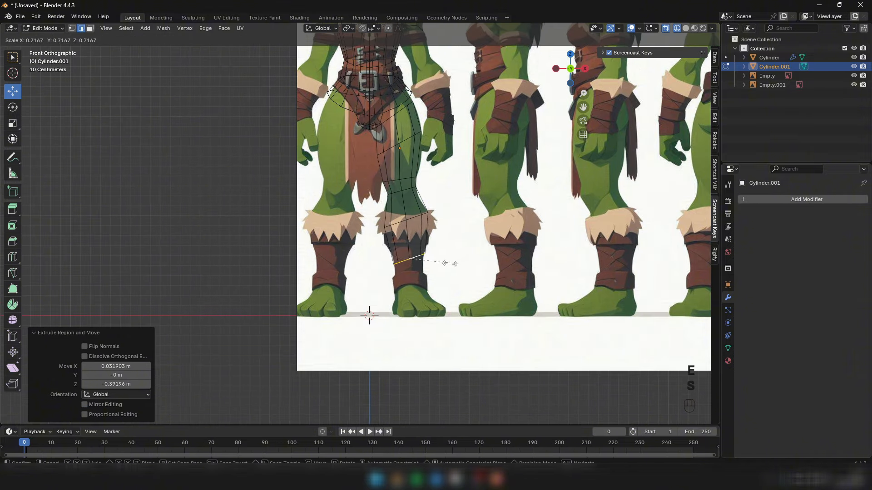
{"action": "left_click", "coordinate": [438, 259]}
{"action": "key", "text": "r"}
{"action": "left_click", "coordinate": [480, 231]}
{"action": "key", "text": "r"}
{"action": "left_click", "coordinate": [484, 233]}
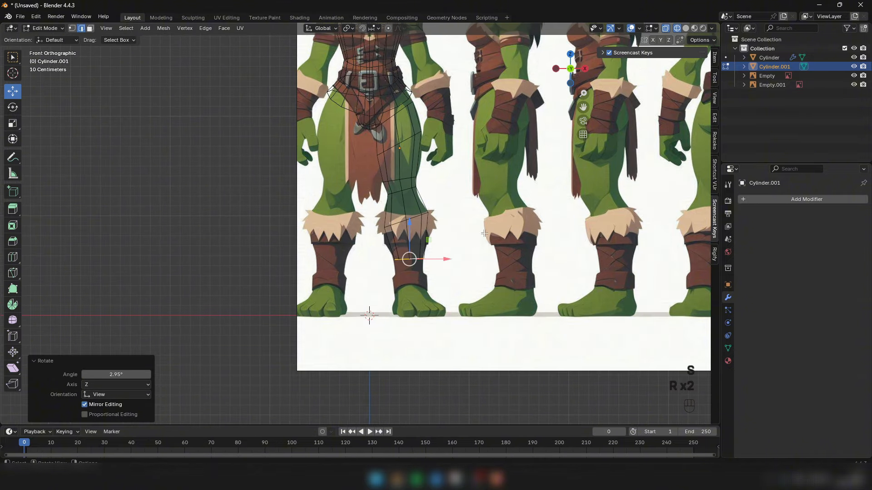
Step: Lower the mid-boot loop by about 0.027 m and fine-tune its width and sideways position to fit the boot outline
{"action": "left_click_drag", "start_coordinate": [448, 260], "coordinate": [450, 260]}
{"action": "left_click_drag", "start_coordinate": [412, 227], "coordinate": [412, 229]}
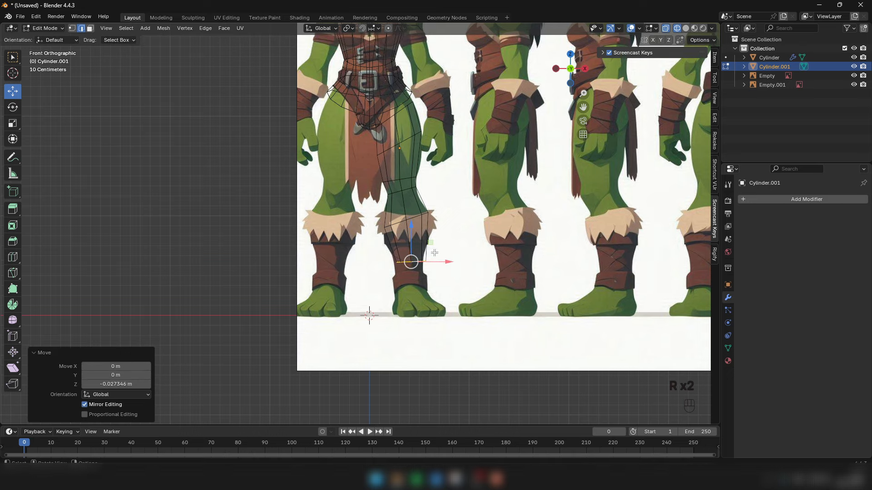
{"action": "left_click_drag", "start_coordinate": [436, 261], "coordinate": [434, 255]}
{"action": "scroll", "coordinate": [415, 265], "scroll_direction": "up", "scroll_amount": 5}
{"action": "key", "text": "s"}
{"action": "left_click", "coordinate": [472, 232]}
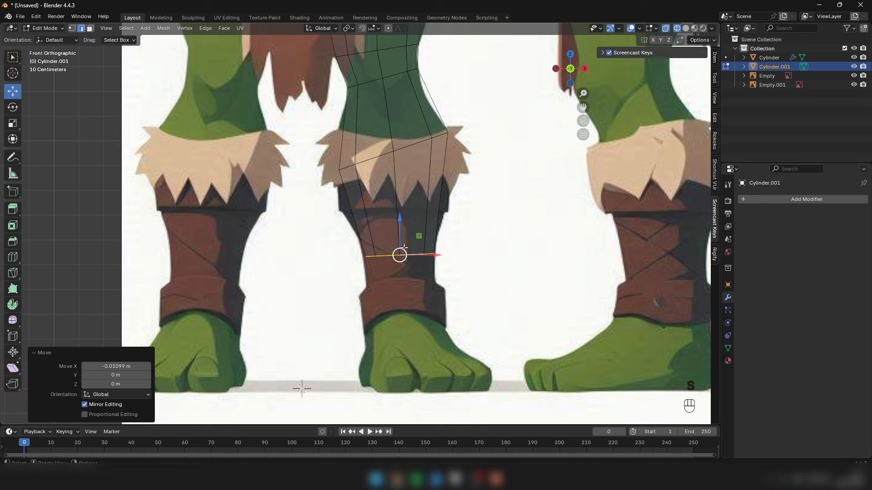
{"action": "left_click", "coordinate": [440, 255]}
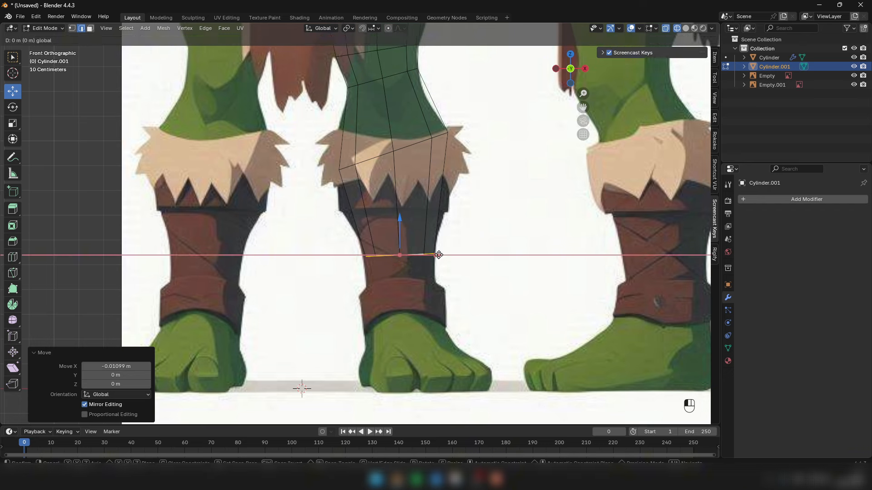
Step: Extrude the mid-boot loop about 0.229 m down to the ankle, scale it by about 1.067 and adjust its tilt
{"action": "key", "text": "e"}
{"action": "right_click", "coordinate": [458, 258]}
{"action": "left_click_drag", "start_coordinate": [402, 227], "coordinate": [411, 284]}
{"action": "key", "text": "r"}
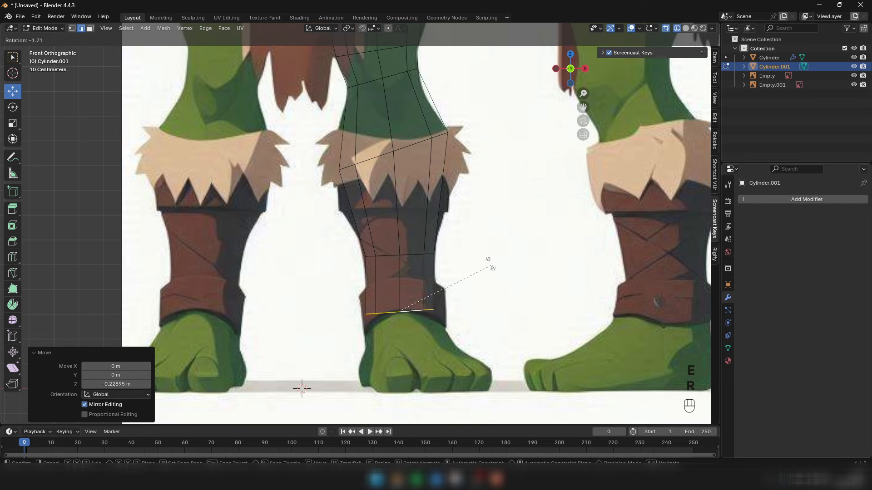
{"action": "left_click", "coordinate": [490, 257]}
{"action": "key", "text": "s"}
{"action": "left_click", "coordinate": [547, 258]}
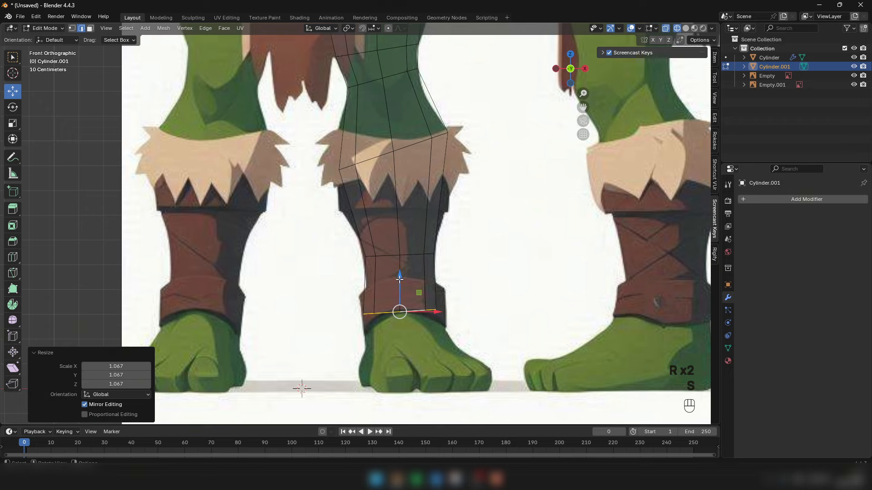
{"action": "key", "text": "r"}
{"action": "left_click", "coordinate": [469, 267]}
{"action": "left_click_drag", "start_coordinate": [403, 278], "coordinate": [403, 279]}
{"action": "scroll", "coordinate": [411, 284], "scroll_direction": "down", "scroll_amount": 8}
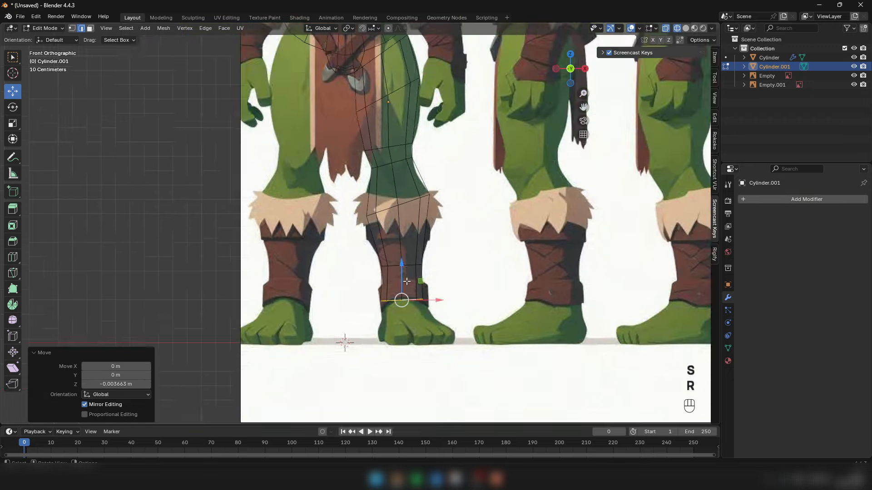
Step: In right side view, select the lowest boot section's faces, move them back over the boot and scale them by about 1.283 along Y
{"action": "middle_click_drag", "start_coordinate": [454, 268], "coordinate": [420, 277]}
{"action": "key", "text": "z"}
{"action": "mouse_move", "coordinate": [523, 219]}
{"action": "middle_mouse_down"}
{"action": "mouse_move", "coordinate": [440, 215]}
{"action": "mouse_move", "coordinate": [504, 249]}
{"action": "mouse_move", "coordinate": [562, 208]}
{"action": "mouse_move", "coordinate": [481, 227]}
{"action": "mouse_move", "coordinate": [449, 224]}
{"action": "middle_mouse_up"}
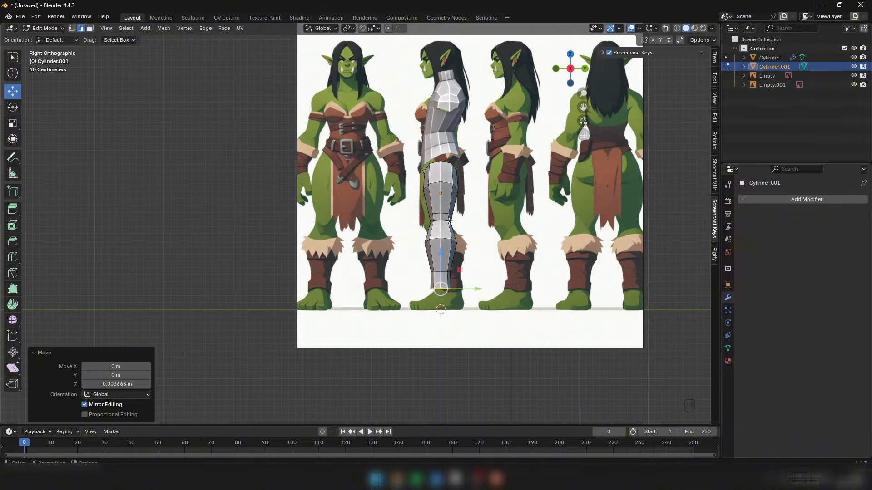
{"action": "scroll", "coordinate": [449, 224], "scroll_direction": "up", "scroll_amount": 3}
{"action": "key", "text": "z"}
{"action": "scroll", "coordinate": [479, 307], "scroll_direction": "up", "scroll_amount": 3}
{"action": "key", "text": "3"}
{"action": "left_click_drag", "start_coordinate": [414, 331], "coordinate": [343, 329]}
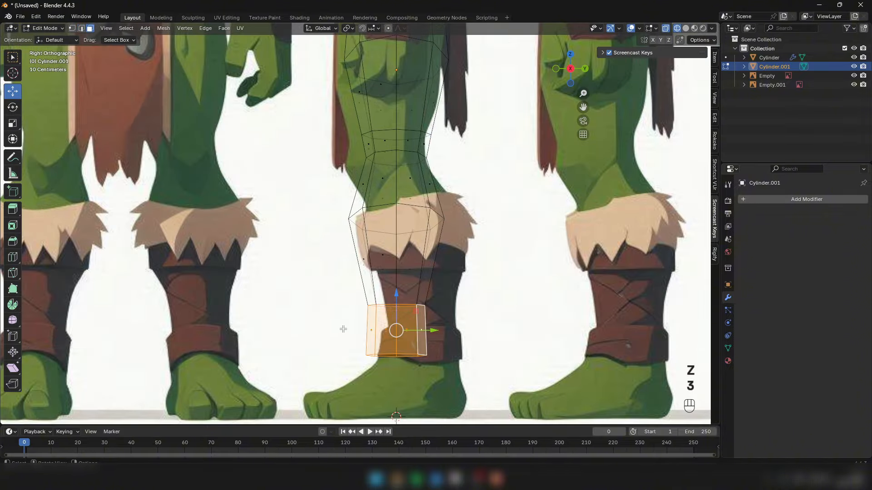
{"action": "left_click_drag", "start_coordinate": [426, 336], "coordinate": [474, 331]}
{"action": "left_click", "coordinate": [13, 125]}
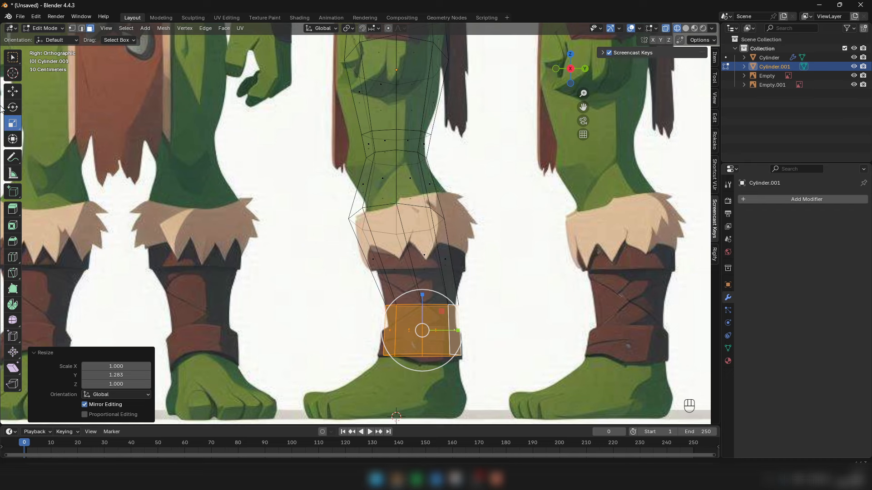
{"action": "left_click", "coordinate": [12, 91]}
Step: Move the fur-cuff loop back in side view, rotate it about -16° and refine its depth and tilt to match the calf
{"action": "key", "text": "2"}
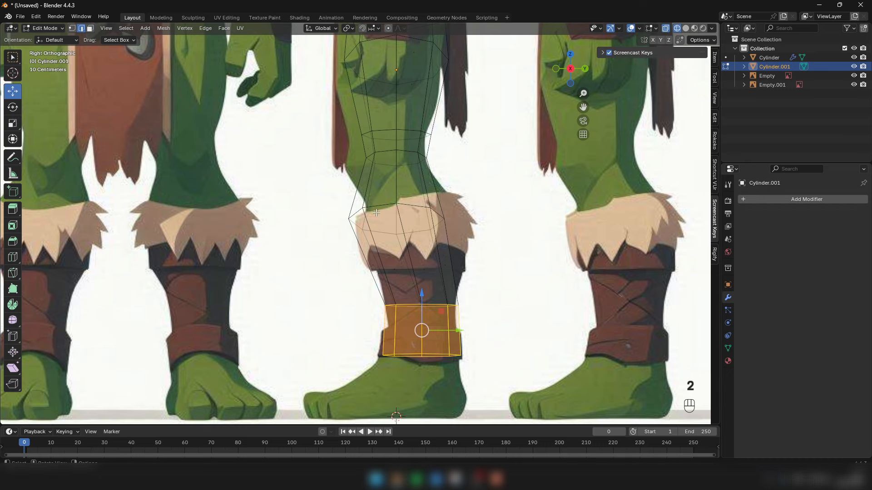
{"action": "left_click", "coordinate": [359, 212], "text": "alt"}
{"action": "left_click_drag", "start_coordinate": [434, 220], "coordinate": [456, 219]}
{"action": "key", "text": "r"}
{"action": "left_click", "coordinate": [447, 200]}
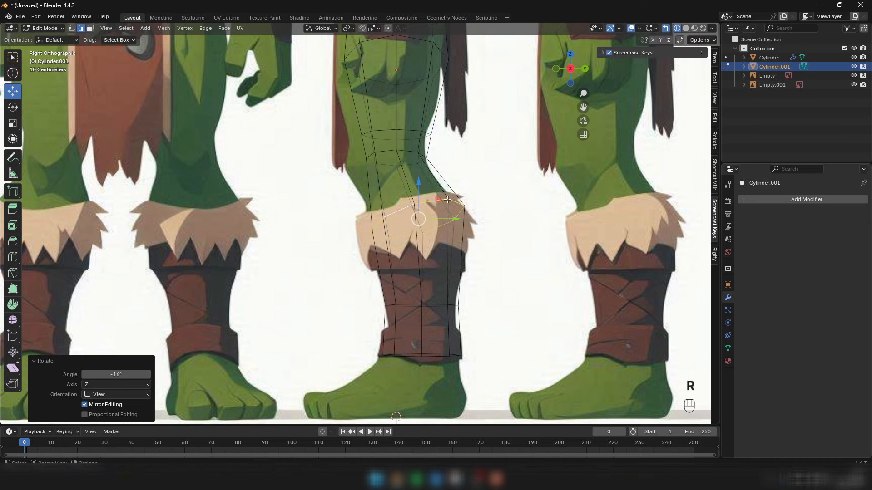
{"action": "mouse_move", "coordinate": [441, 219]}
{"action": "left_mouse_down"}
{"action": "mouse_move", "coordinate": [419, 221]}
{"action": "mouse_move", "coordinate": [453, 219]}
{"action": "mouse_move", "coordinate": [438, 204]}
{"action": "mouse_move", "coordinate": [453, 221]}
{"action": "left_mouse_up"}
{"action": "left_click", "coordinate": [13, 125]}
{"action": "left_click", "coordinate": [15, 94]}
{"action": "key", "text": "r"}
{"action": "left_click", "coordinate": [462, 182]}
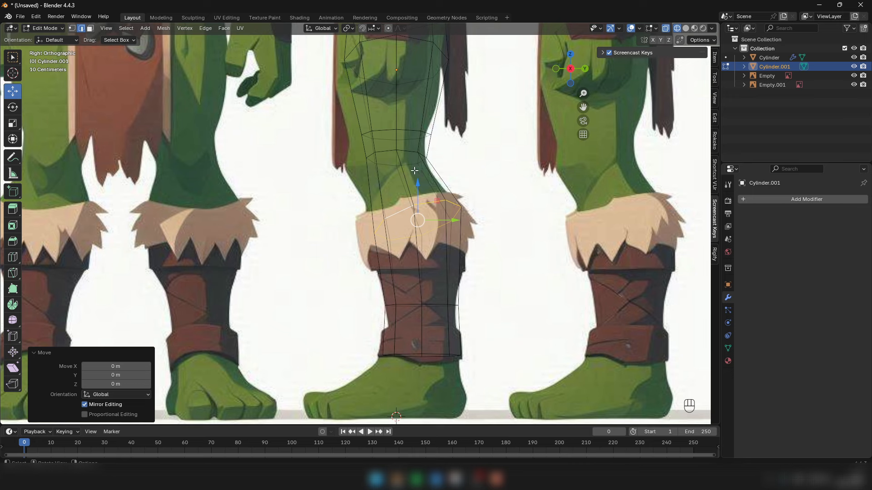
Step: Shift the knee loop and the loop above it forward in side view, and widen the upper one to the leg outline
{"action": "left_click", "coordinate": [387, 164], "text": "alt"}
{"action": "mouse_move", "coordinate": [417, 139]}
{"action": "left_mouse_down"}
{"action": "mouse_move", "coordinate": [405, 143]}
{"action": "mouse_move", "coordinate": [406, 133]}
{"action": "left_mouse_up"}
{"action": "left_click", "coordinate": [386, 130], "text": "alt"}
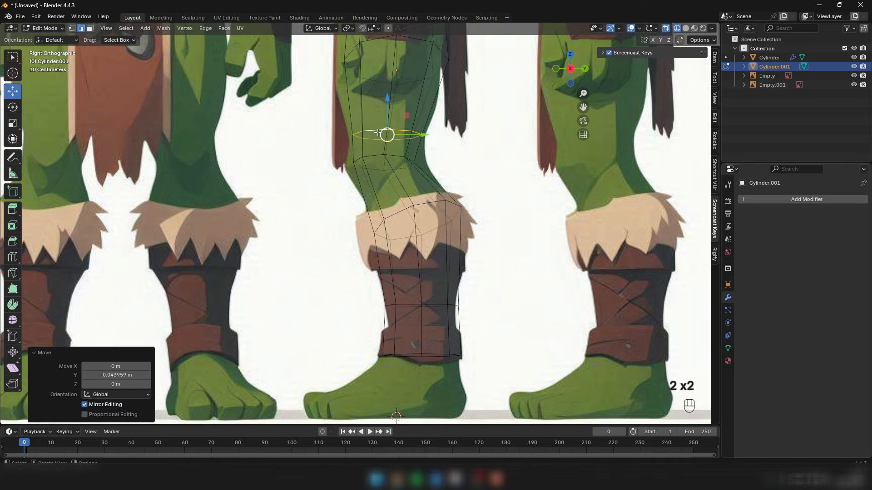
{"action": "left_click", "coordinate": [14, 123]}
{"action": "scroll", "coordinate": [389, 132], "scroll_direction": "up", "scroll_amount": 2}
{"action": "scroll", "coordinate": [421, 138], "scroll_direction": "down", "scroll_amount": 2}
{"action": "middle_click_drag", "start_coordinate": [420, 138], "coordinate": [430, 166], "text": "shift"}
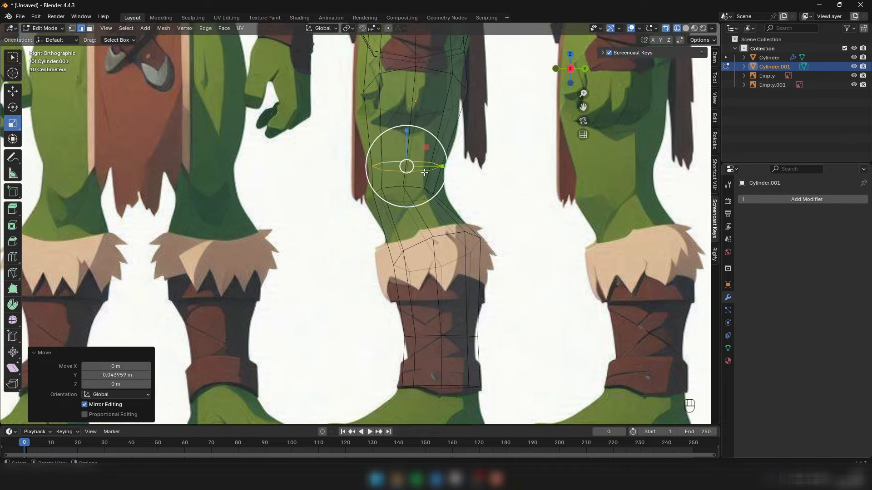
{"action": "scroll", "coordinate": [429, 159], "scroll_direction": "up", "scroll_amount": 2}
{"action": "left_click_drag", "start_coordinate": [432, 170], "coordinate": [434, 169]}
{"action": "left_click", "coordinate": [13, 90]}
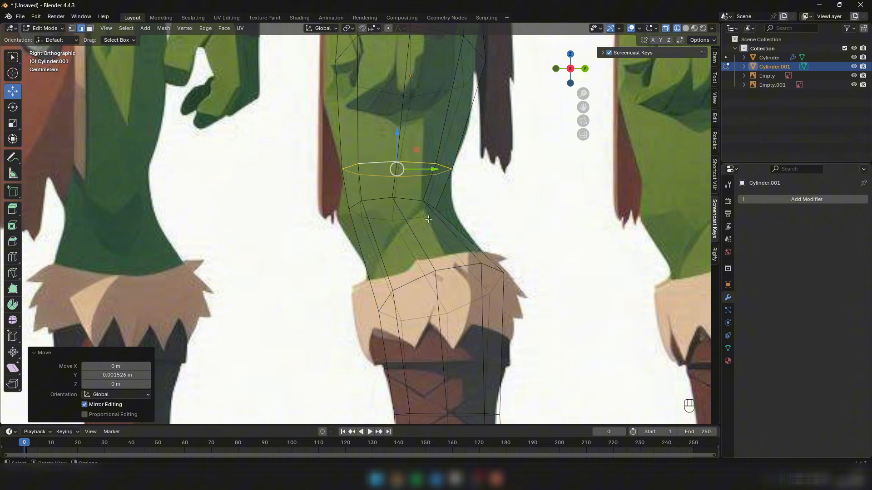
Step: Widen the knee loop along Y, rotate it about -6.3° and nudge it back to fit the side reference
{"action": "key", "text": "2"}
{"action": "left_click", "coordinate": [418, 219], "text": "alt"}
{"action": "left_click", "coordinate": [13, 125]}
{"action": "left_click_drag", "start_coordinate": [426, 210], "coordinate": [437, 209]}
{"action": "key", "text": "r"}
{"action": "left_click", "coordinate": [465, 177]}
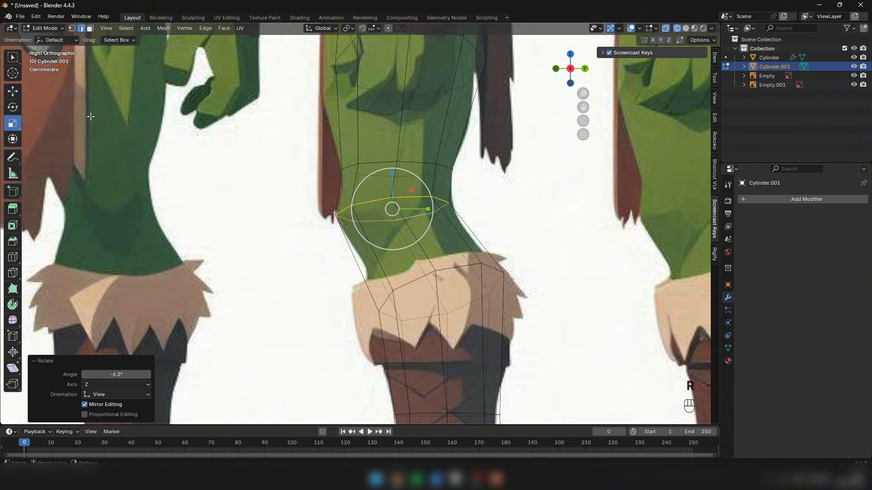
{"action": "left_click", "coordinate": [13, 91]}
{"action": "left_click_drag", "start_coordinate": [411, 190], "coordinate": [415, 189]}
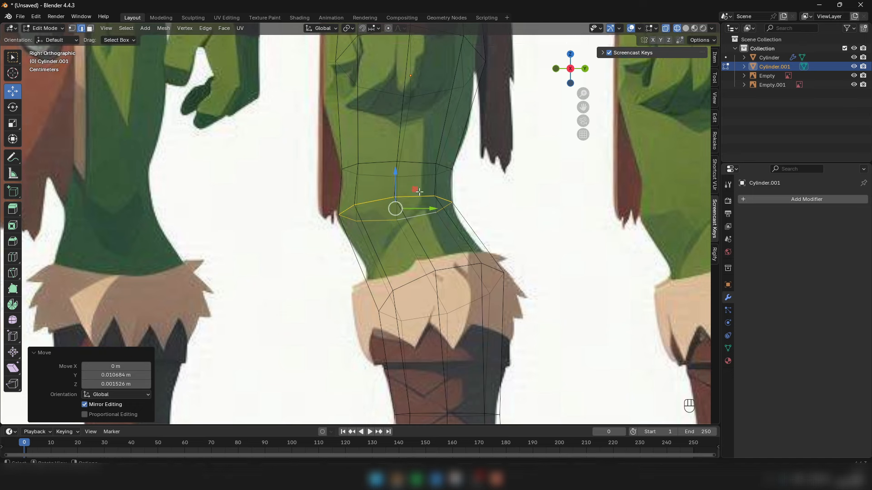
{"action": "key", "text": "r"}
{"action": "left_click", "coordinate": [465, 183]}
Step: Add one loop cut between knee and fur cuff, narrow it along Y, rotate it about -3° and nudge it into the calf outline
{"action": "left_click", "coordinate": [13, 257]}
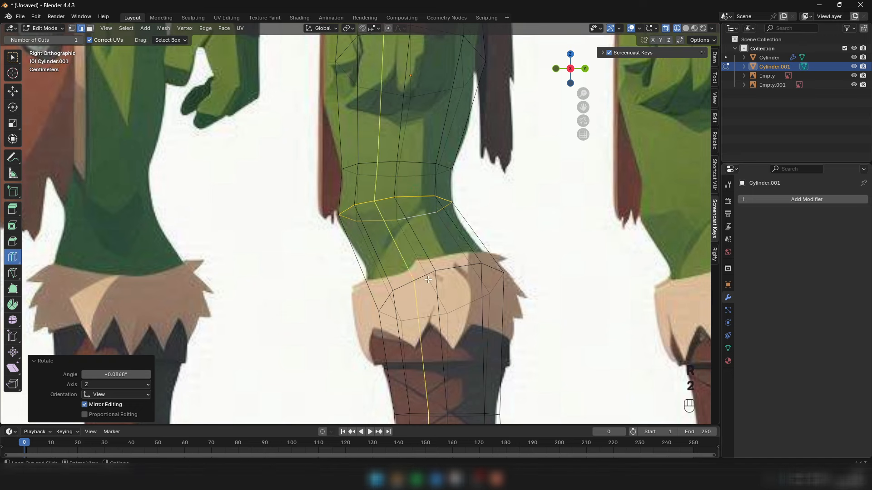
{"action": "left_click", "coordinate": [411, 232]}
{"action": "left_click", "coordinate": [13, 123]}
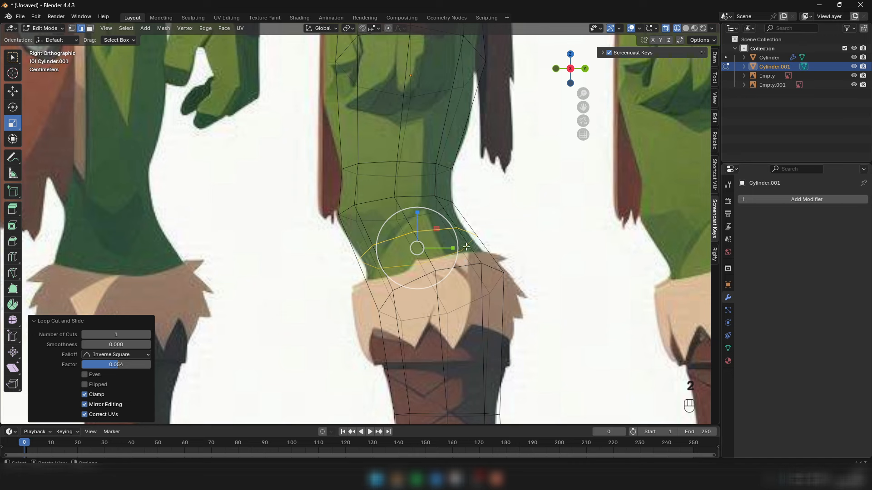
{"action": "left_click_drag", "start_coordinate": [453, 248], "coordinate": [447, 249]}
{"action": "key", "text": "r"}
{"action": "left_click", "coordinate": [569, 193]}
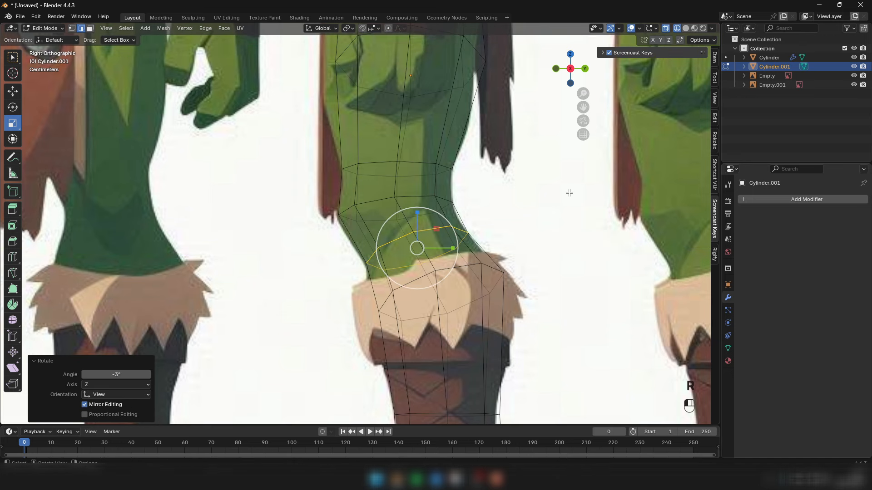
{"action": "left_click", "coordinate": [16, 92]}
{"action": "left_click", "coordinate": [437, 226]}
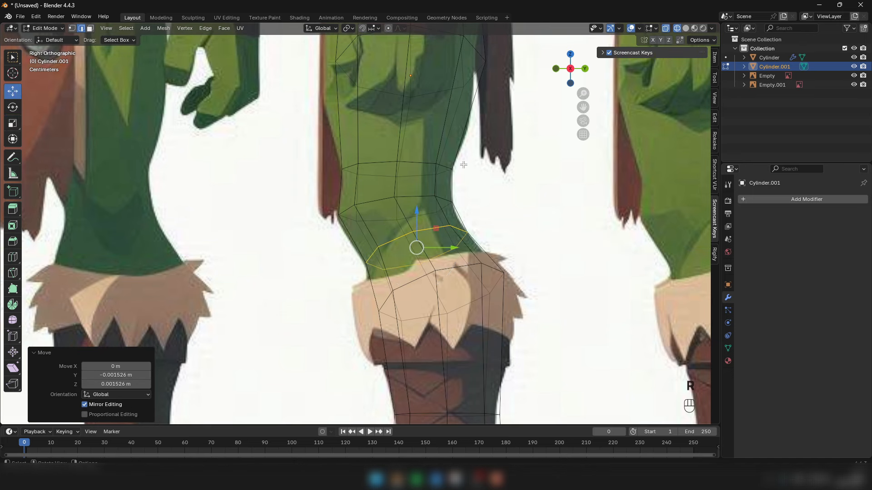
{"action": "left_click_drag", "start_coordinate": [411, 246], "coordinate": [410, 245]}
Step: Nudge the upper-thigh loop forward and scale the loop near the top of the leg along Y to match the side reference
{"action": "scroll", "coordinate": [400, 220], "scroll_direction": "down", "scroll_amount": 2}
{"action": "middle_click_drag", "start_coordinate": [401, 220], "coordinate": [406, 274], "text": "shift"}
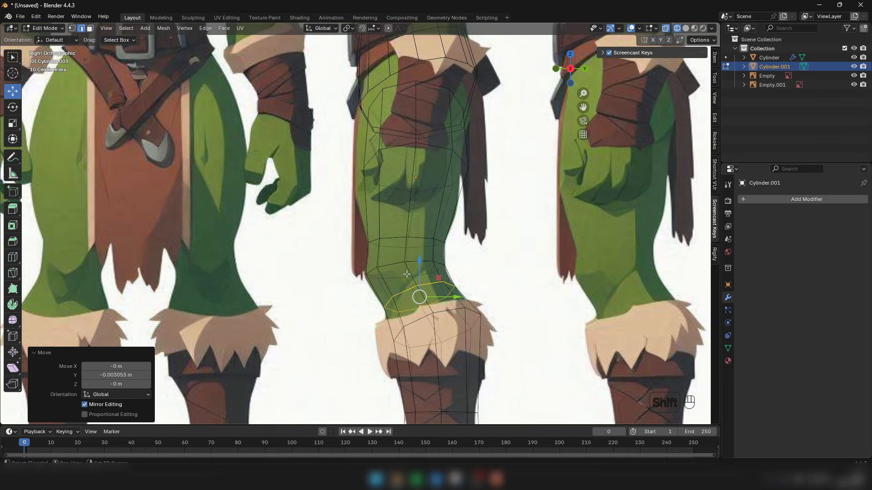
{"action": "left_click", "coordinate": [395, 187], "text": "alt"}
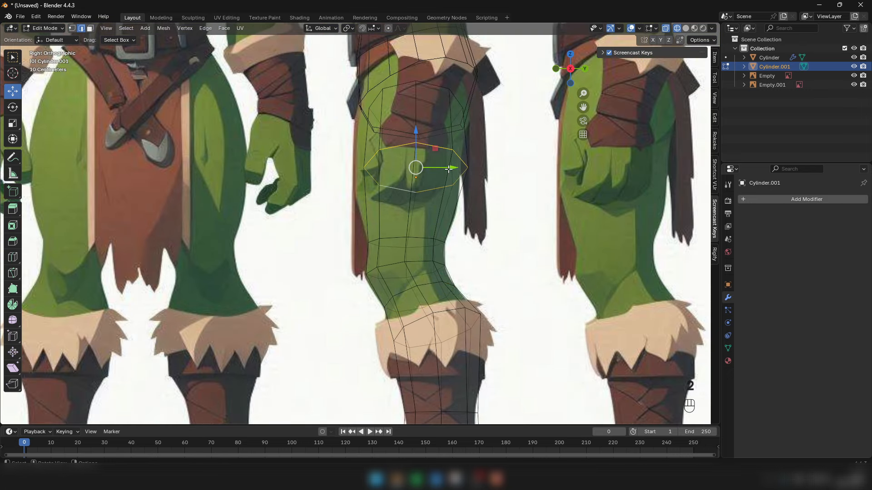
{"action": "left_click_drag", "start_coordinate": [448, 168], "coordinate": [446, 167]}
{"action": "left_click", "coordinate": [13, 129]}
{"action": "key", "text": "ctrl+z"}
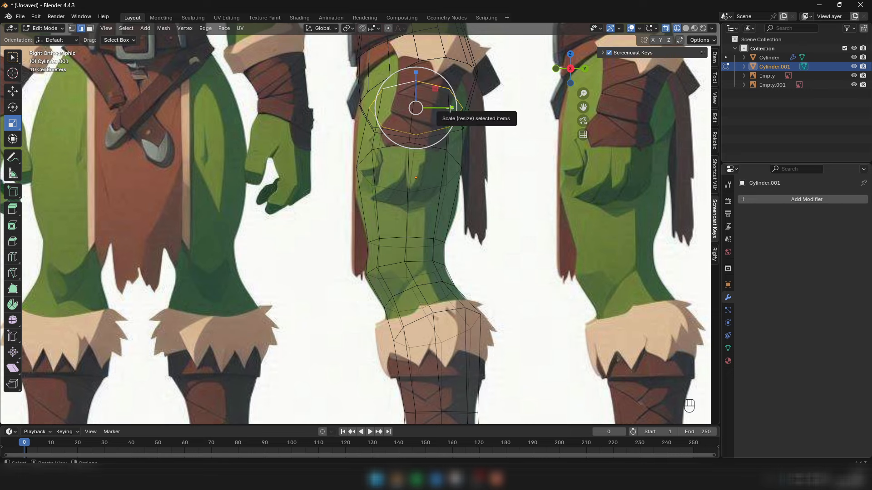
{"action": "left_click_drag", "start_coordinate": [450, 108], "coordinate": [453, 109]}
Step: Examine the leg's overall shape in solid shading from several angles
{"action": "key", "text": "z"}
{"action": "left_click", "coordinate": [527, 117]}
{"action": "scroll", "coordinate": [425, 116], "scroll_direction": "down", "scroll_amount": 3}
{"action": "middle_click_drag", "start_coordinate": [359, 122], "coordinate": [425, 141]}
{"action": "key", "text": "z"}
{"action": "key", "text": "z"}
{"action": "mouse_move", "coordinate": [261, 149]}
{"action": "middle_mouse_down"}
{"action": "mouse_move", "coordinate": [458, 206]}
{"action": "mouse_move", "coordinate": [385, 203]}
{"action": "middle_mouse_up"}
Step: In Object Mode, join the leg to the torso so it shares the torso's Mirror modifier, and clear the selection
{"action": "key", "text": "Tab"}
{"action": "key", "text": "z"}
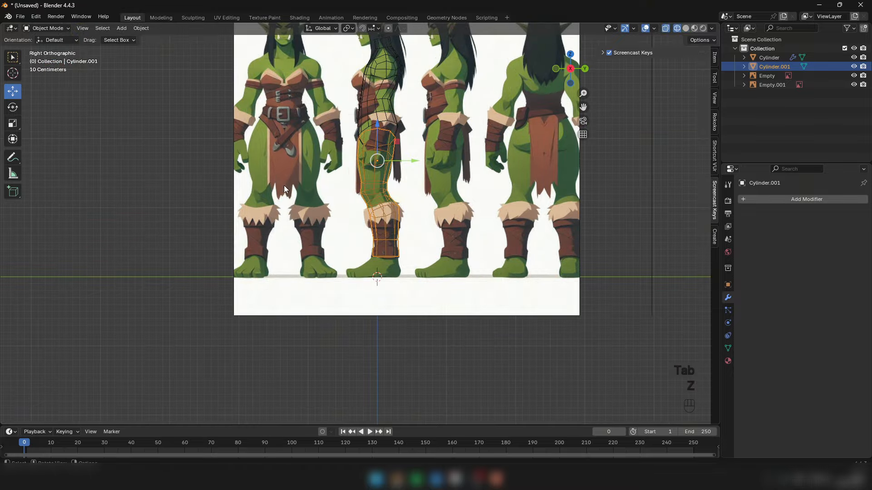
{"action": "key", "text": "z"}
{"action": "mouse_move", "coordinate": [276, 173]}
{"action": "middle_mouse_down"}
{"action": "mouse_move", "coordinate": [386, 181]}
{"action": "mouse_move", "coordinate": [378, 192]}
{"action": "mouse_move", "coordinate": [393, 209]}
{"action": "mouse_move", "coordinate": [403, 164]}
{"action": "middle_mouse_up"}
{"action": "scroll", "coordinate": [409, 225], "scroll_direction": "up", "scroll_amount": 3}
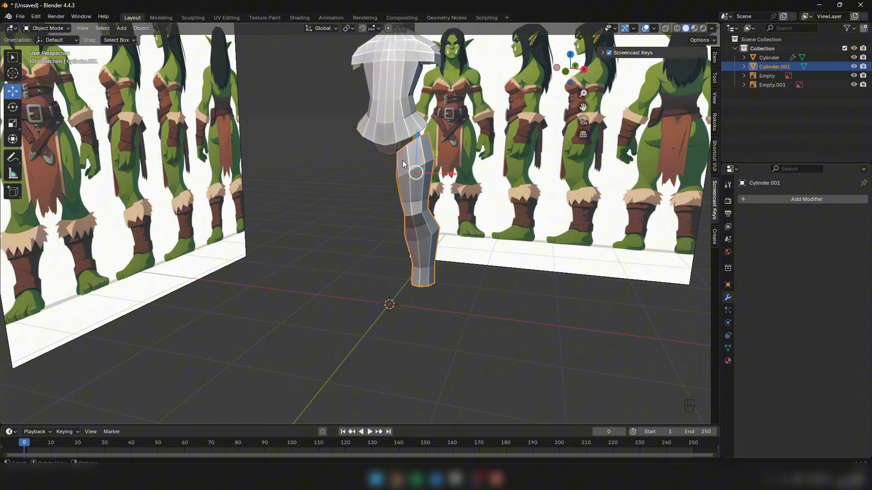
{"action": "left_click", "coordinate": [398, 81], "text": "shift"}
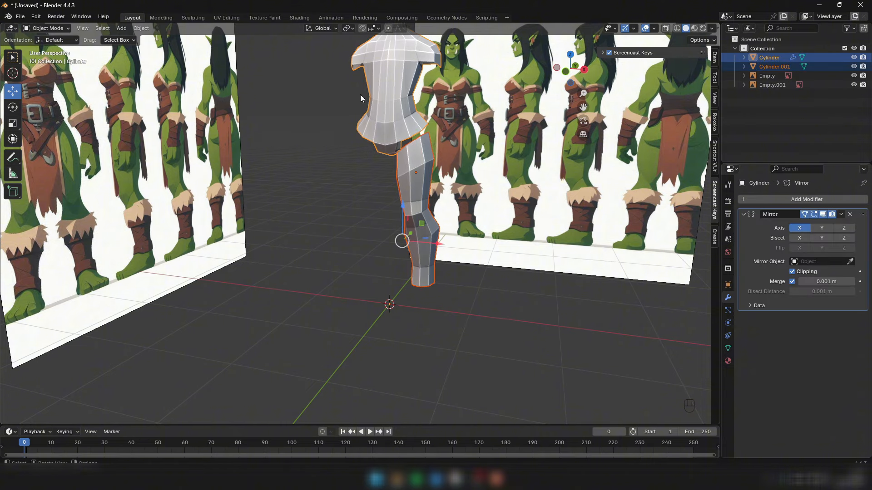
{"action": "middle_click_drag", "start_coordinate": [361, 94], "coordinate": [352, 246]}
{"action": "right_click", "coordinate": [337, 264]}
{"action": "left_click", "coordinate": [284, 295]}
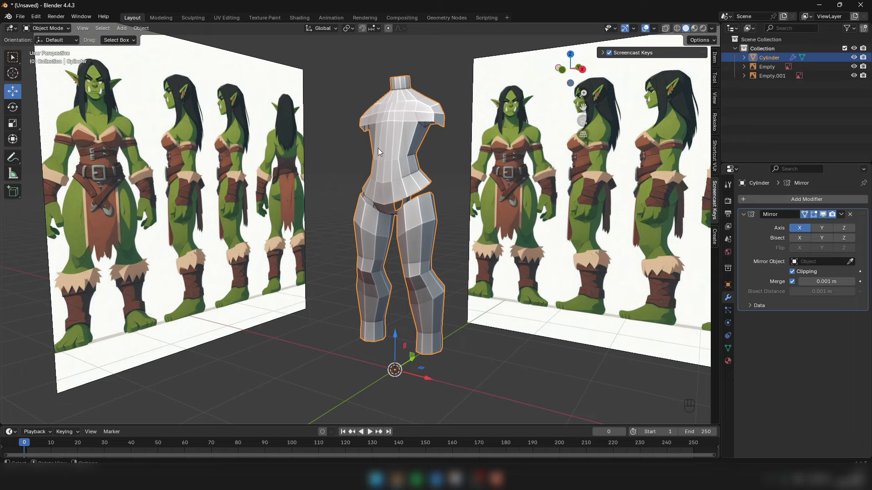
{"action": "middle_click_drag", "start_coordinate": [399, 147], "coordinate": [434, 217]}
{"action": "key", "text": "alt+a"}
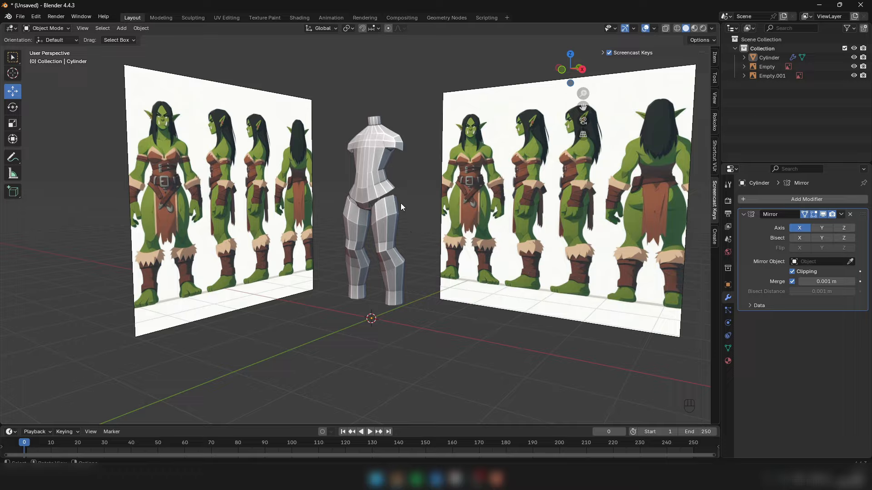
Step: Open the joined body in Edit Mode with edge selection and inspect the gap between torso and legs
{"action": "middle_click_drag", "start_coordinate": [380, 233], "coordinate": [427, 226]}
{"action": "key", "text": "z"}
{"action": "key", "text": "z"}
{"action": "key", "text": "Tab"}
{"action": "key", "text": "2"}
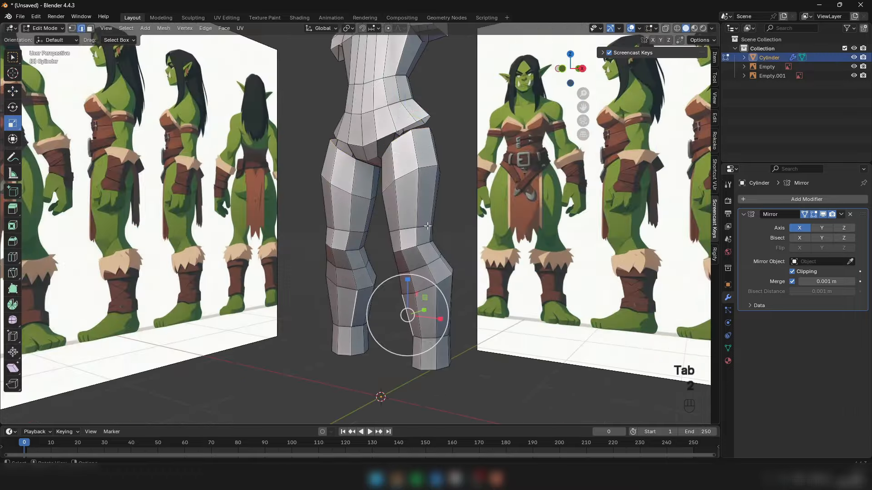
{"action": "scroll", "coordinate": [428, 226], "scroll_direction": "down", "scroll_amount": 5}
{"action": "scroll", "coordinate": [427, 204], "scroll_direction": "up", "scroll_amount": 4}
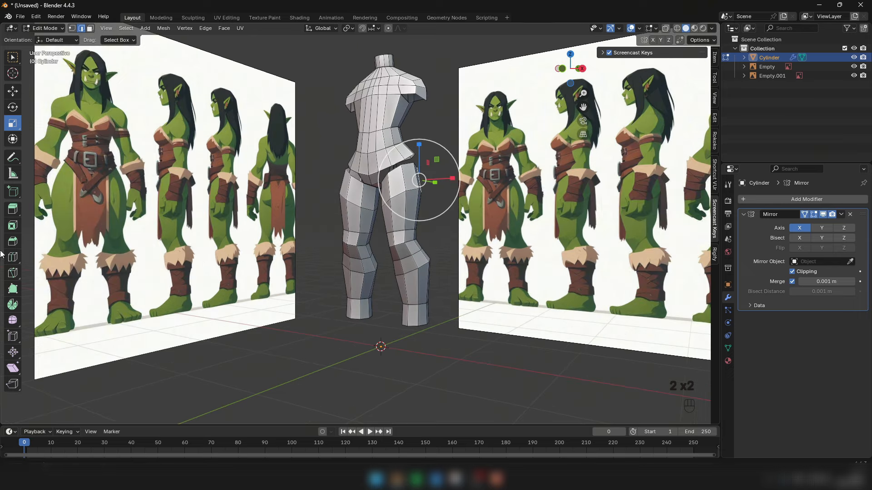
Step: Add one edge loop just above the knee and another just below it with Loop Cut
{"action": "left_click", "coordinate": [13, 257]}
{"action": "scroll", "coordinate": [403, 226], "scroll_direction": "up", "scroll_amount": 3}
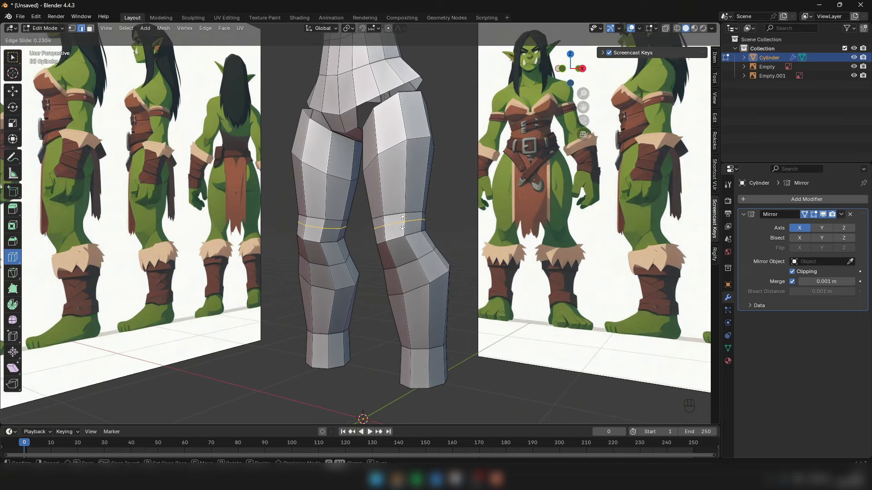
{"action": "left_click_drag", "start_coordinate": [403, 226], "coordinate": [416, 246]}
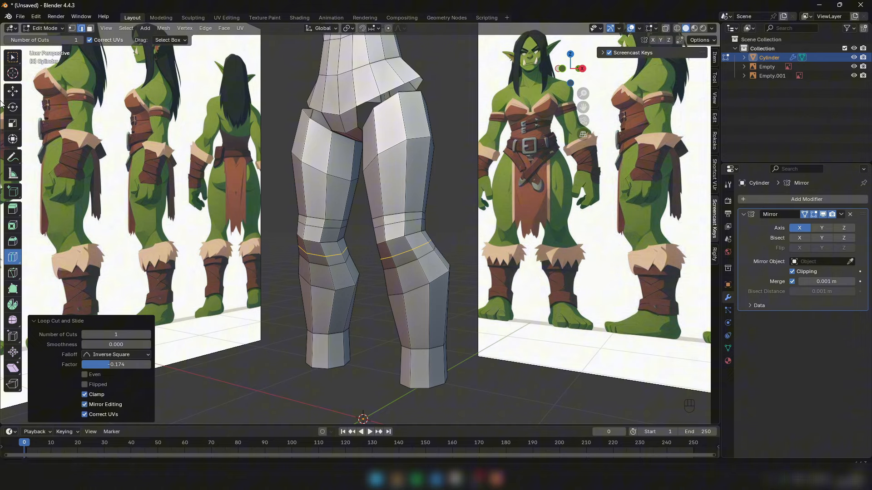
Step: Merge the three stacked vertices on the outer side of the knee at their center
{"action": "left_click", "coordinate": [12, 91]}
{"action": "middle_click_drag", "start_coordinate": [422, 222], "coordinate": [357, 218]}
{"action": "key", "text": "1"}
{"action": "scroll", "coordinate": [365, 240], "scroll_direction": "down", "scroll_amount": 5}
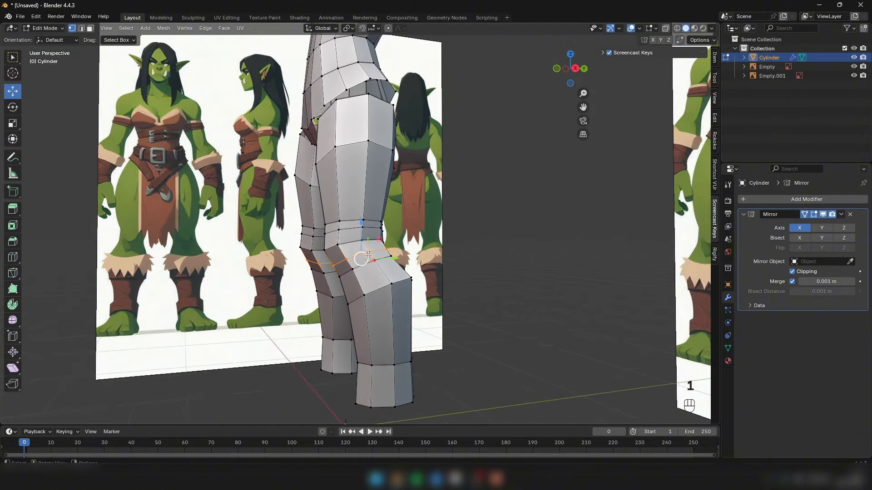
{"action": "scroll", "coordinate": [369, 249], "scroll_direction": "up", "scroll_amount": 5}
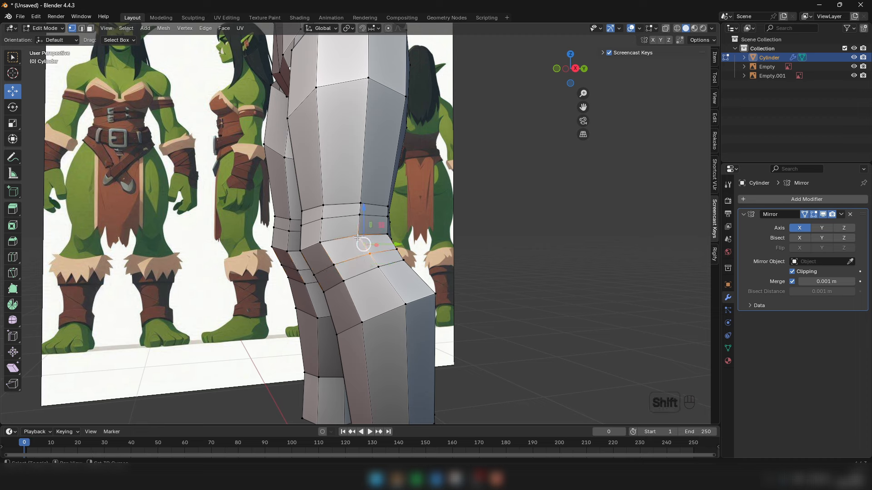
{"action": "key", "text": "m"}
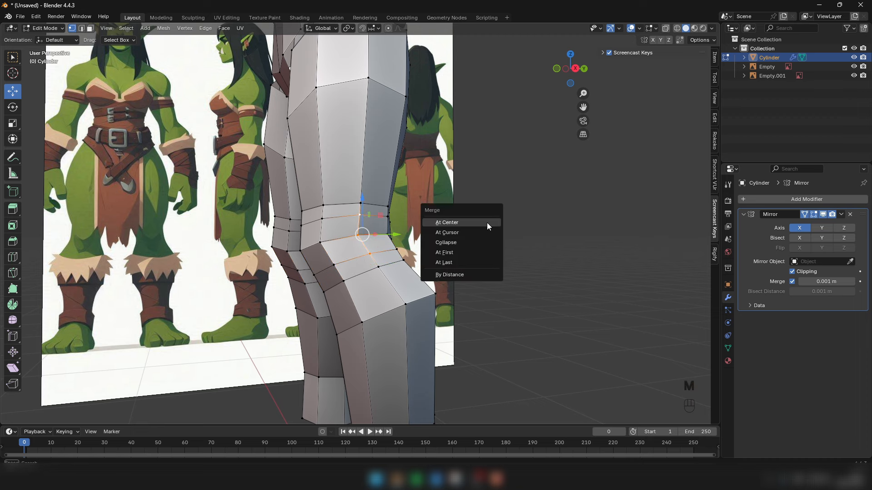
{"action": "left_click", "coordinate": [444, 227]}
Step: Merge the matching three vertices on the inner side of the knee at center
{"action": "middle_click_drag", "start_coordinate": [370, 255], "coordinate": [475, 236]}
{"action": "scroll", "coordinate": [431, 265], "scroll_direction": "up", "scroll_amount": 3}
{"action": "key", "text": "2"}
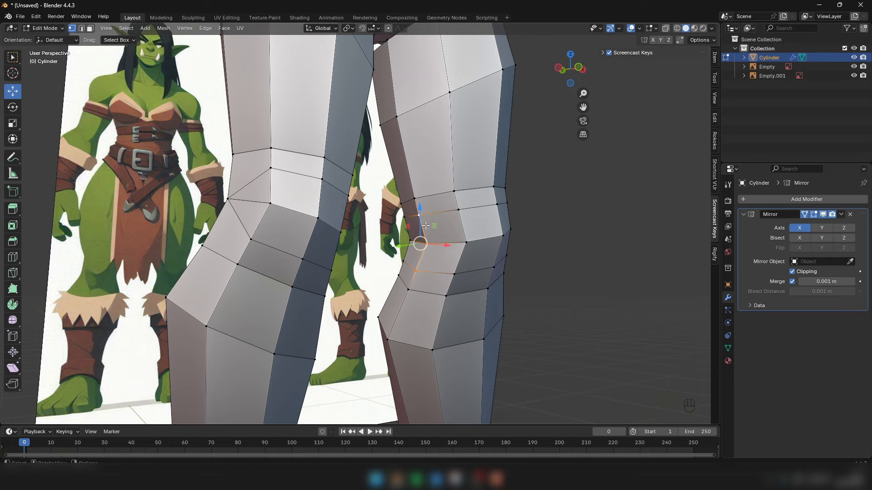
{"action": "key", "text": "m"}
{"action": "left_click", "coordinate": [410, 225]}
Step: Dissolve the horizontal edges that run across the knee from the merged side vertices
{"action": "mouse_move", "coordinate": [410, 225]}
{"action": "middle_mouse_down"}
{"action": "mouse_move", "coordinate": [359, 233]}
{"action": "mouse_move", "coordinate": [317, 217]}
{"action": "mouse_move", "coordinate": [423, 235]}
{"action": "middle_mouse_up"}
{"action": "key", "text": "2"}
{"action": "key", "text": "3"}
{"action": "left_click", "coordinate": [317, 218]}
{"action": "key", "text": "2"}
{"action": "left_click", "coordinate": [309, 222]}
{"action": "left_click", "coordinate": [269, 226], "text": "shift"}
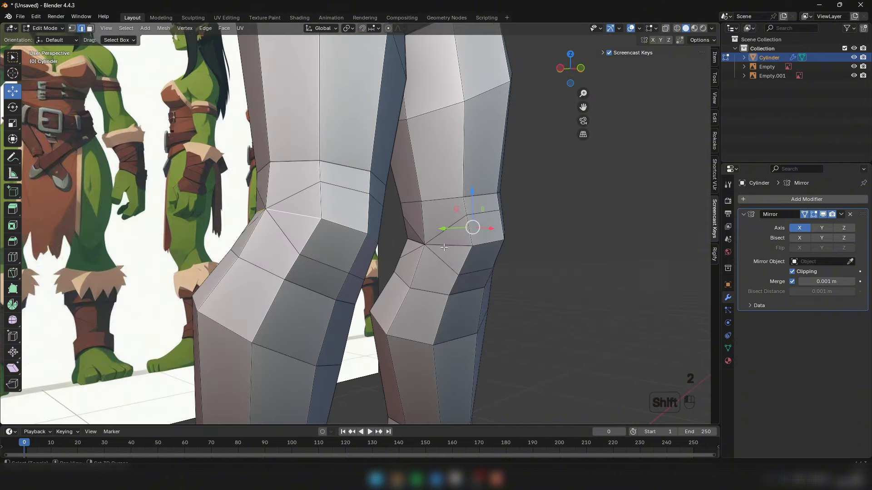
{"action": "right_click", "coordinate": [585, 235]}
{"action": "left_click", "coordinate": [543, 449]}
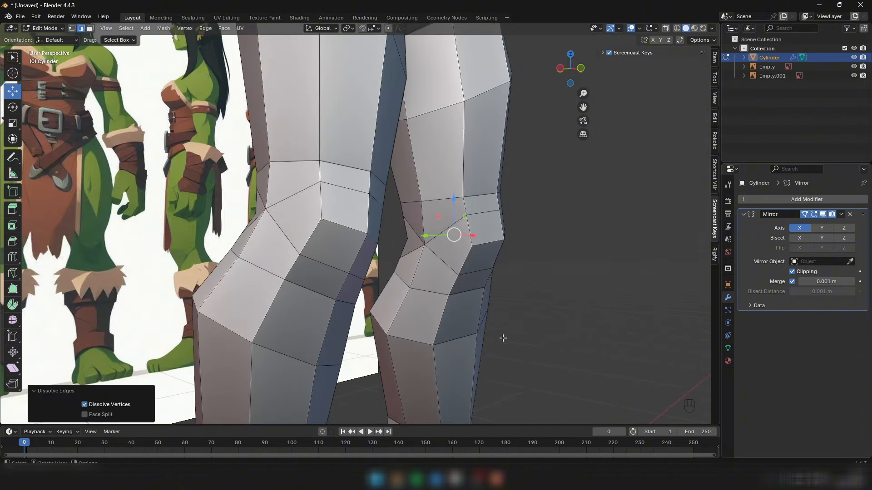
Step: Check the knee's loop flow, select the edges at the back of the knee and scale them
{"action": "left_click", "coordinate": [466, 233], "text": "alt"}
{"action": "mouse_move", "coordinate": [467, 246]}
{"action": "middle_mouse_down"}
{"action": "mouse_move", "coordinate": [464, 253]}
{"action": "mouse_move", "coordinate": [500, 243]}
{"action": "mouse_move", "coordinate": [336, 254]}
{"action": "middle_mouse_up"}
{"action": "key", "text": "3"}
{"action": "left_click", "coordinate": [464, 255], "text": "alt"}
{"action": "middle_click_drag", "start_coordinate": [418, 261], "coordinate": [388, 269]}
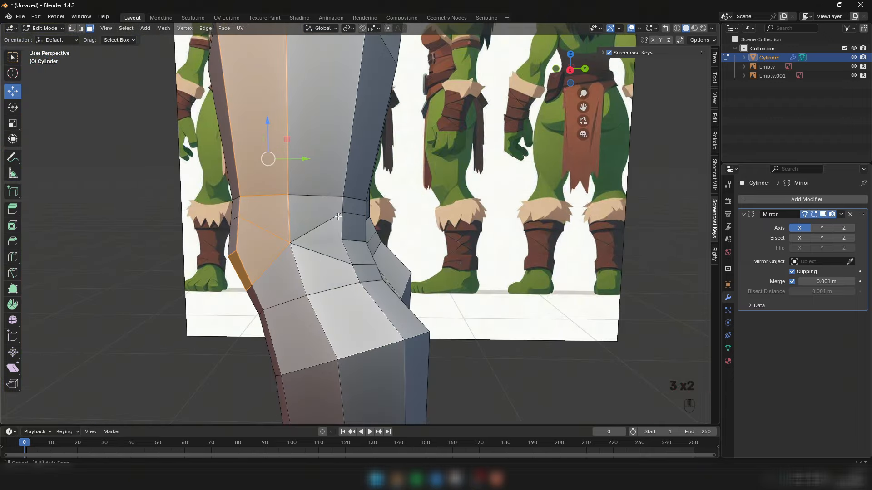
{"action": "key", "text": "2"}
{"action": "left_click", "coordinate": [338, 234]}
{"action": "mouse_move", "coordinate": [364, 240]}
{"action": "middle_mouse_down"}
{"action": "mouse_move", "coordinate": [348, 242]}
{"action": "mouse_move", "coordinate": [335, 212]}
{"action": "middle_mouse_up"}
{"action": "left_click", "coordinate": [368, 223], "text": "shift"}
{"action": "key", "text": "s"}
{"action": "left_click", "coordinate": [328, 209]}
Step: Scale the front knee edge to 0.971 and nudge it to match the side reference
{"action": "middle_click_drag", "start_coordinate": [257, 232], "coordinate": [284, 228]}
{"action": "key", "text": "2"}
{"action": "left_click", "coordinate": [281, 254]}
{"action": "key", "text": "s"}
{"action": "left_click", "coordinate": [282, 254]}
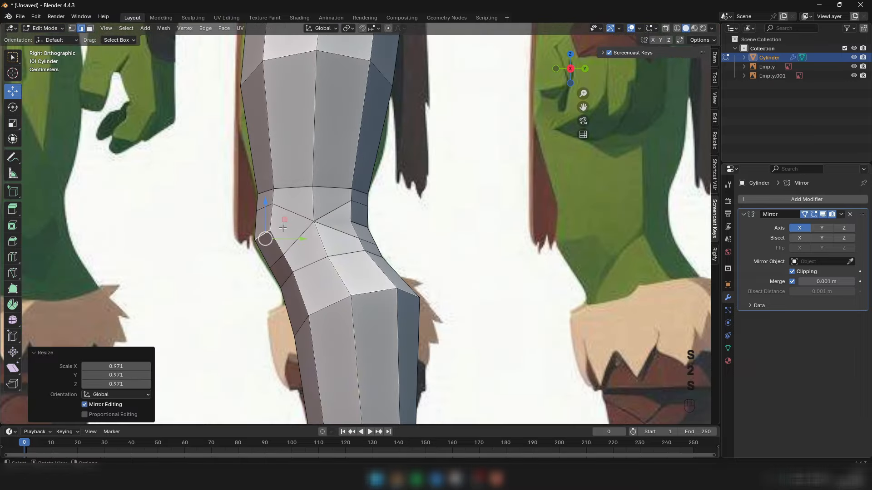
{"action": "left_click_drag", "start_coordinate": [283, 221], "coordinate": [279, 222]}
Step: In vertex selection, reposition the vertices along the front of the knee to shape the kneecap
{"action": "key", "text": "z"}
{"action": "scroll", "coordinate": [407, 222], "scroll_direction": "down", "scroll_amount": 3}
{"action": "mouse_move", "coordinate": [345, 217]}
{"action": "middle_mouse_down"}
{"action": "mouse_move", "coordinate": [438, 222]}
{"action": "mouse_move", "coordinate": [430, 215]}
{"action": "middle_mouse_up"}
{"action": "key", "text": "z"}
{"action": "key", "text": "z"}
{"action": "scroll", "coordinate": [425, 216], "scroll_direction": "up", "scroll_amount": 3}
{"action": "key", "text": "1"}
{"action": "left_click", "coordinate": [423, 216]}
{"action": "left_click_drag", "start_coordinate": [421, 194], "coordinate": [421, 199]}
{"action": "left_click_drag", "start_coordinate": [425, 220], "coordinate": [391, 223]}
{"action": "left_click", "coordinate": [392, 225]}
{"action": "left_click", "coordinate": [451, 209]}
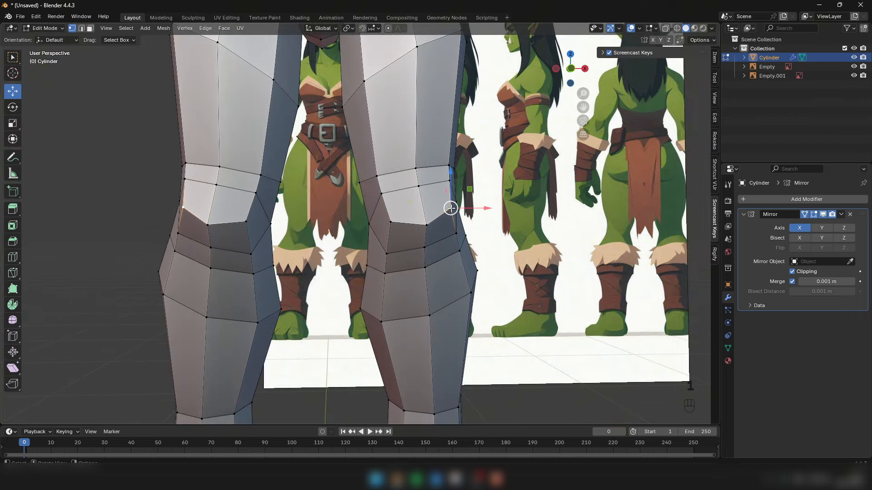
Step: Raise the vertices of the upper kneecap edge slightly
{"action": "key", "text": "z"}
{"action": "key", "text": "z"}
{"action": "scroll", "coordinate": [371, 188], "scroll_direction": "up", "scroll_amount": 1}
{"action": "key", "text": "z"}
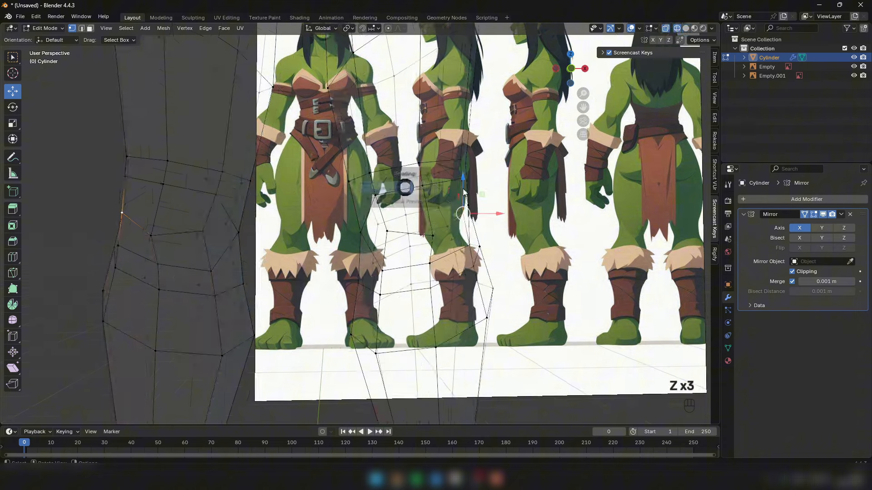
{"action": "left_click", "coordinate": [420, 188]}
{"action": "left_click_drag", "start_coordinate": [419, 186], "coordinate": [418, 181]}
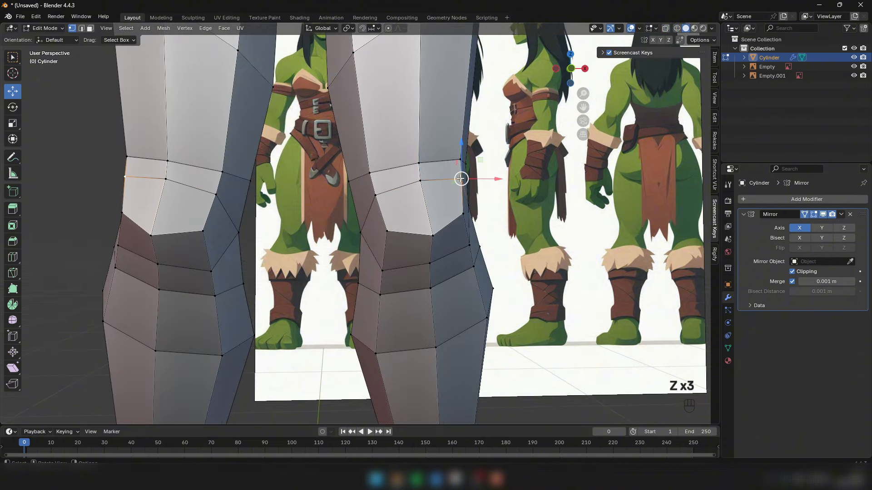
Step: Adjust the vertices of the lower kneecap edge and the loop directly beneath it
{"action": "left_click", "coordinate": [429, 262]}
{"action": "left_click_drag", "start_coordinate": [429, 262], "coordinate": [384, 268]}
{"action": "left_click", "coordinate": [382, 271]}
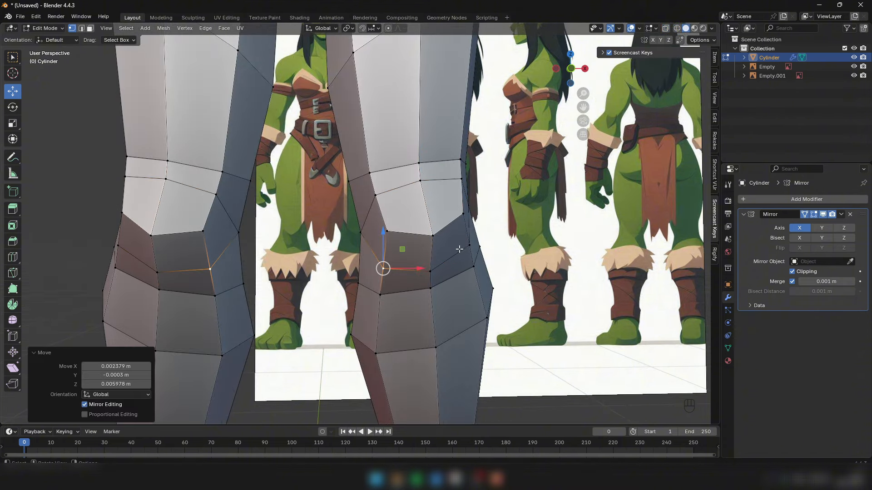
{"action": "left_click", "coordinate": [469, 246]}
{"action": "left_click", "coordinate": [432, 289]}
{"action": "left_click_drag", "start_coordinate": [431, 289], "coordinate": [432, 288]}
Step: In front wireframe view, move the front knee vertex and the outer knee vertices to match the reference outline
{"action": "key", "text": "KP_1"}
{"action": "key", "text": "z"}
{"action": "left_click", "coordinate": [319, 259]}
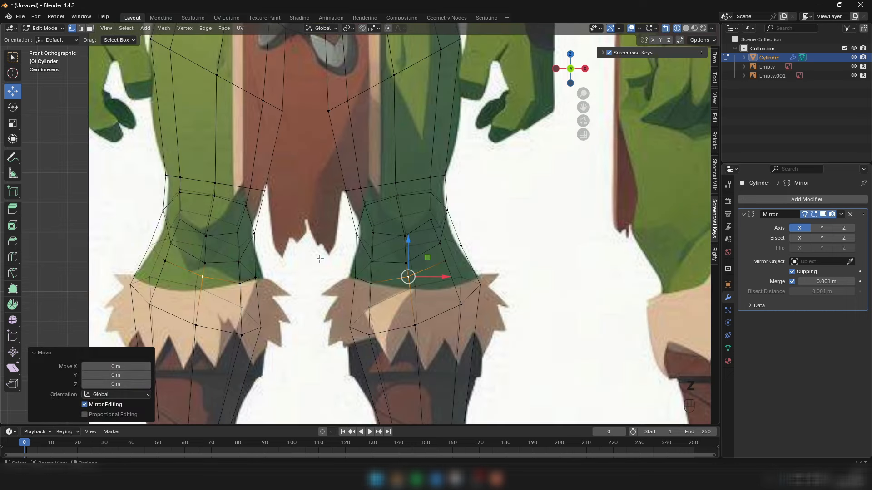
{"action": "key", "text": "2"}
{"action": "key", "text": "1"}
{"action": "left_click_drag", "start_coordinate": [382, 235], "coordinate": [385, 234]}
{"action": "left_click", "coordinate": [451, 210]}
{"action": "left_click", "coordinate": [449, 210]}
{"action": "left_click_drag", "start_coordinate": [449, 210], "coordinate": [447, 211]}
{"action": "left_click", "coordinate": [460, 246]}
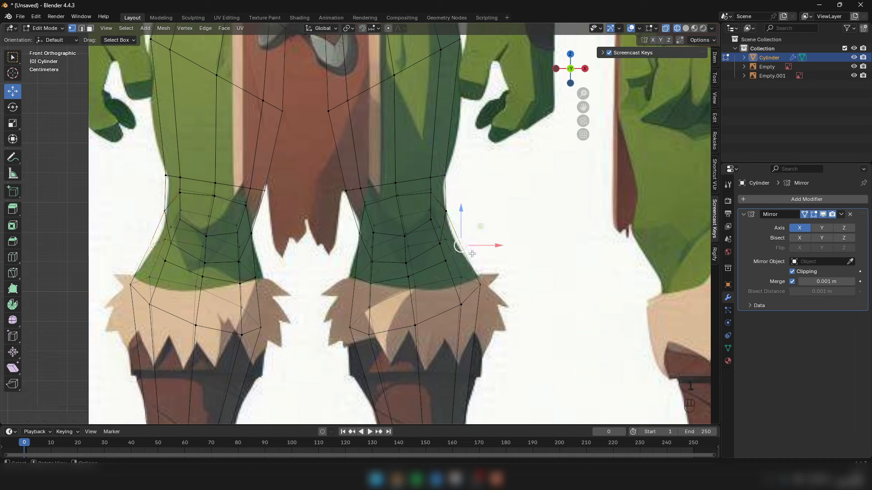
{"action": "left_click_drag", "start_coordinate": [461, 245], "coordinate": [459, 247]}
Step: Select the edge loop below the kneecap and shift it by -0.001526 m along X and Z
{"action": "left_click", "coordinate": [357, 277]}
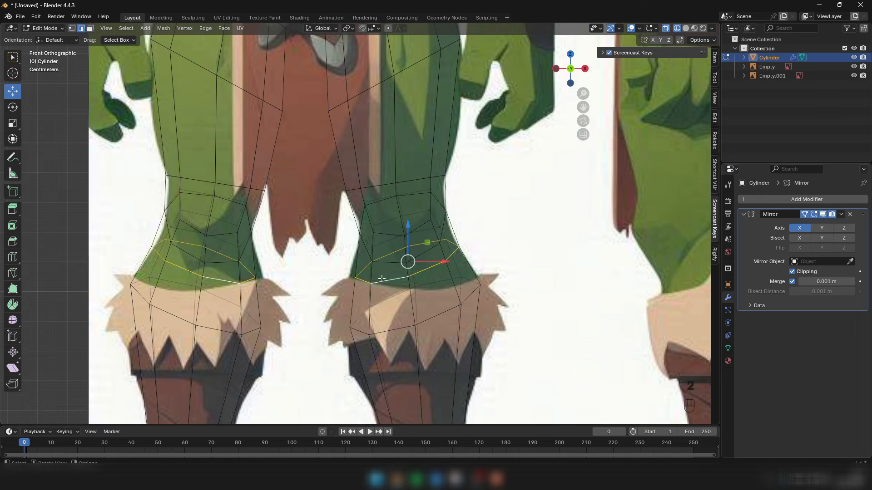
{"action": "left_click_drag", "start_coordinate": [401, 266], "coordinate": [423, 242]}
{"action": "key", "text": "alt+z"}
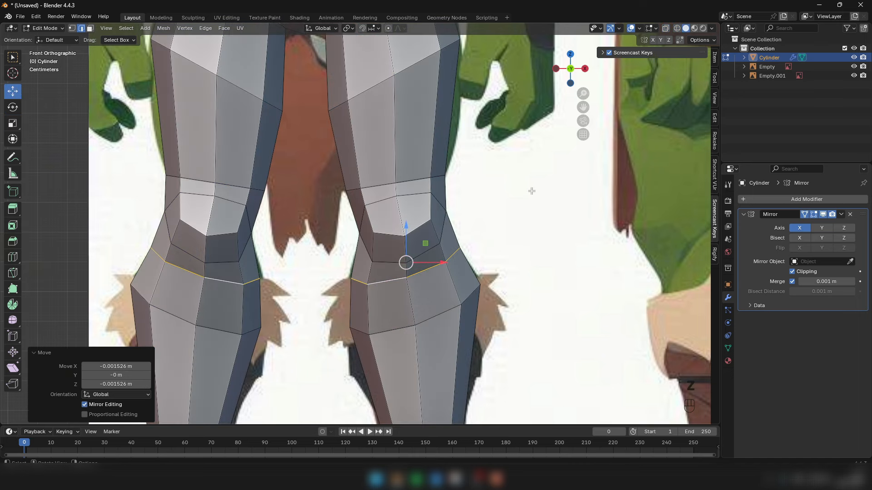
Step: Rotate the edge loop above the knee by -9.08°, then scale, move and fine-tune it over the front reference
{"action": "left_click", "coordinate": [423, 176], "text": "alt"}
{"action": "key", "text": "alt+z"}
{"action": "key", "text": "r"}
{"action": "left_click", "coordinate": [431, 163]}
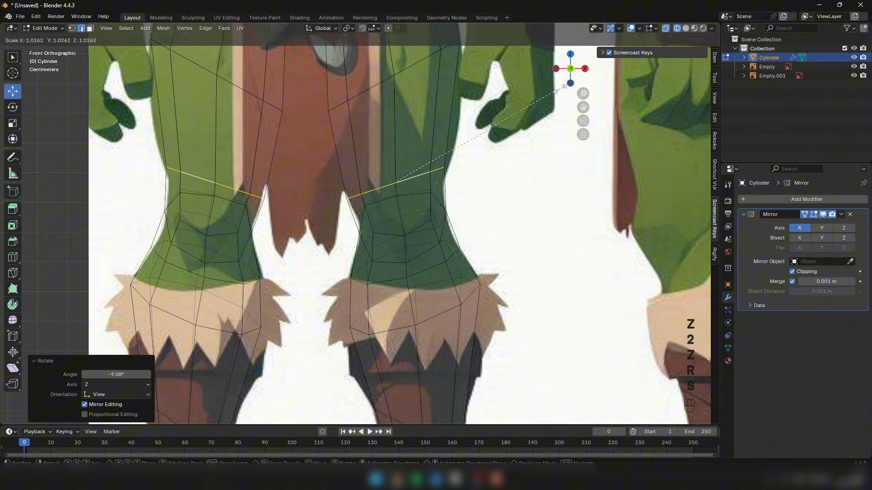
{"action": "key", "text": "s"}
{"action": "left_click", "coordinate": [435, 160]}
{"action": "key", "text": "r"}
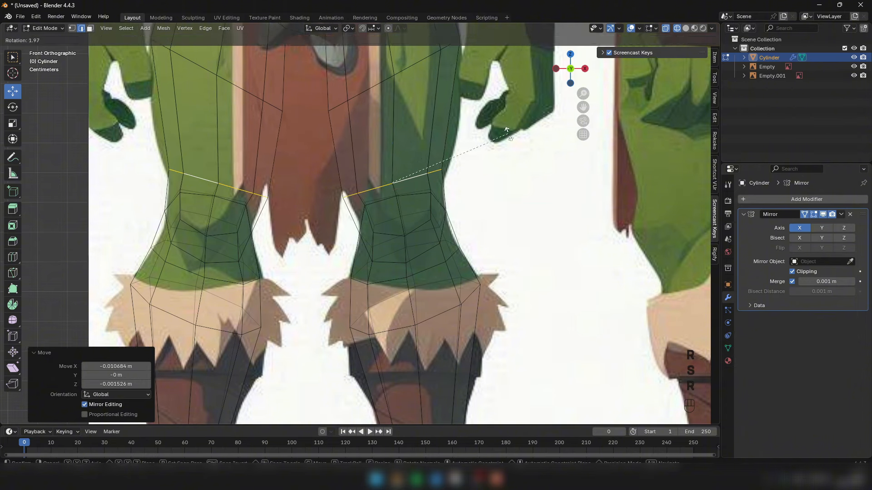
{"action": "left_click", "coordinate": [407, 169]}
{"action": "left_click_drag", "start_coordinate": [407, 169], "coordinate": [446, 167]}
Step: Move the outer vertex of the loop above the knee 0.00318 m in X and -0.0053 m in Z
{"action": "scroll", "coordinate": [447, 173], "scroll_direction": "up", "scroll_amount": 2}
{"action": "key", "text": "1"}
{"action": "left_click", "coordinate": [451, 168]}
{"action": "scroll", "coordinate": [473, 200], "scroll_direction": "down", "scroll_amount": 6}
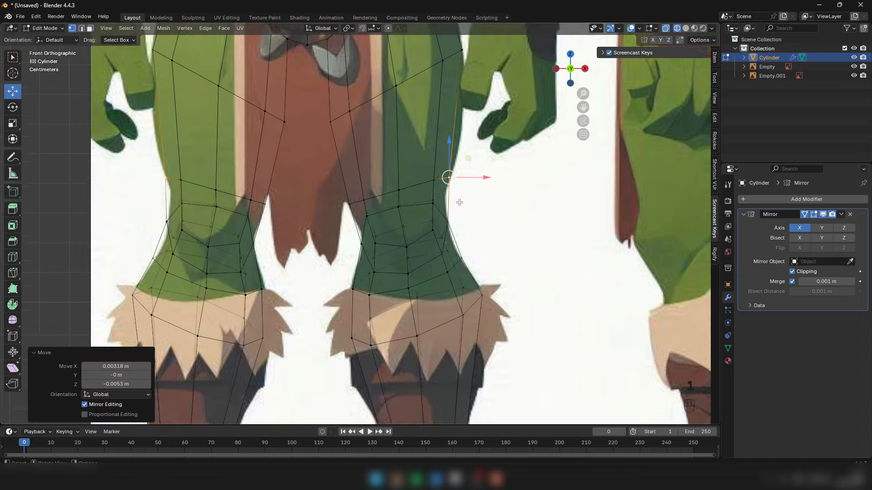
{"action": "key", "text": "z"}
Step: Add an edge loop around the middle of the thigh and scale it to 1.071 to match the front reference
{"action": "scroll", "coordinate": [481, 198], "scroll_direction": "down", "scroll_amount": 4}
{"action": "middle_click_drag", "start_coordinate": [480, 199], "coordinate": [133, 264]}
{"action": "scroll", "coordinate": [133, 264], "scroll_direction": "up", "scroll_amount": 4}
{"action": "key", "text": "2"}
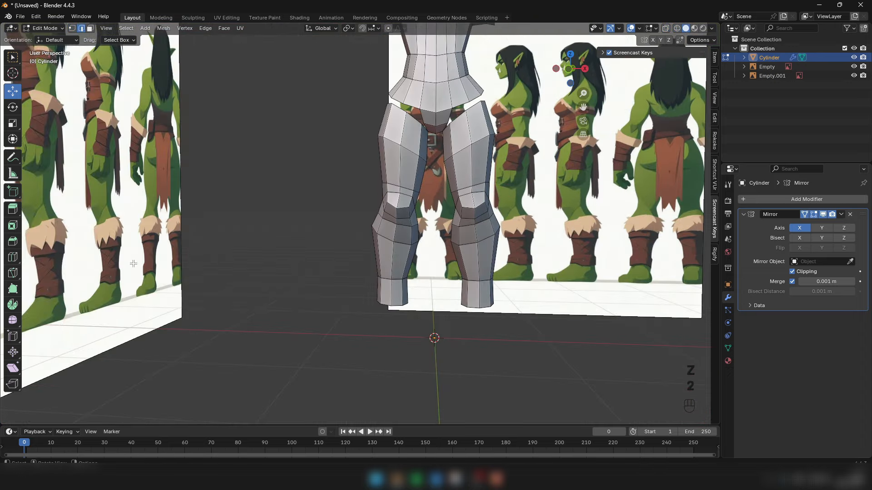
{"action": "left_click", "coordinate": [8, 260]}
{"action": "left_click", "coordinate": [462, 174]}
{"action": "key", "text": "z"}
{"action": "scroll", "coordinate": [436, 158], "scroll_direction": "up", "scroll_amount": 5}
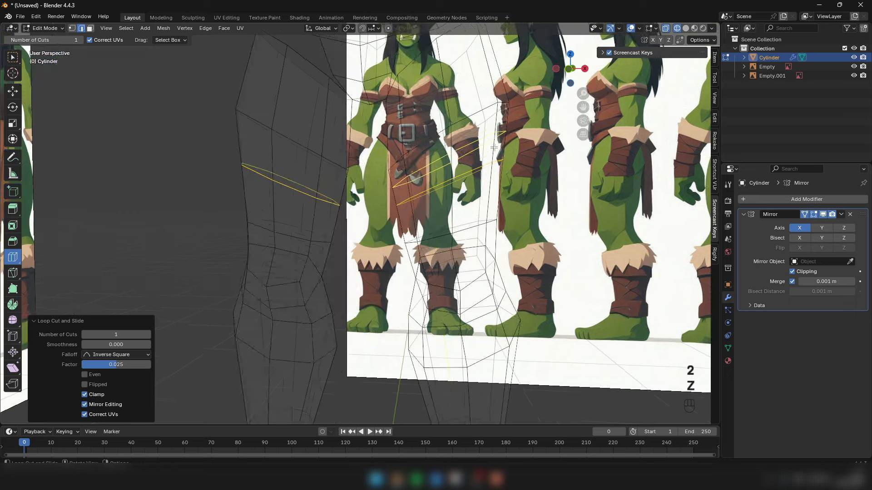
{"action": "middle_click_drag", "start_coordinate": [438, 159], "coordinate": [431, 160], "text": "alt"}
{"action": "key", "text": "s"}
{"action": "left_click", "coordinate": [548, 133]}
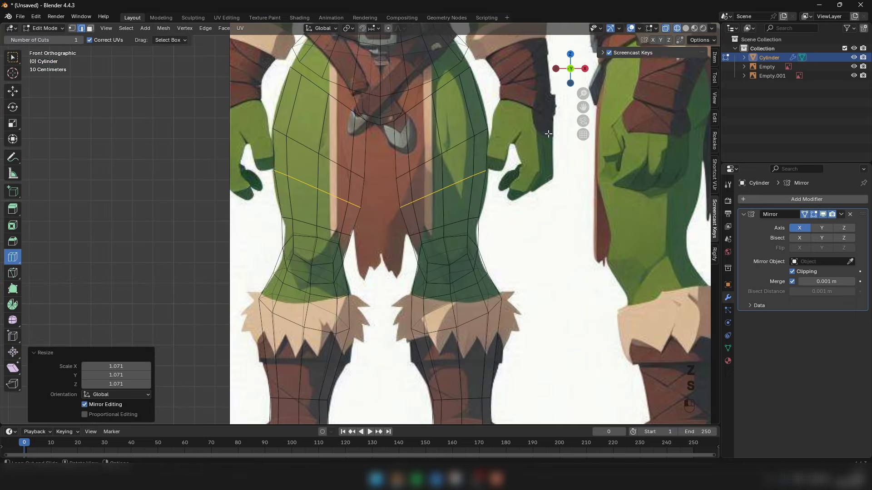
Step: Move and rotate the new mid-thigh loop so it follows the leg in the front reference
{"action": "left_click", "coordinate": [12, 91]}
{"action": "left_click_drag", "start_coordinate": [433, 187], "coordinate": [451, 191]}
{"action": "key", "text": "r"}
{"action": "left_click", "coordinate": [483, 186]}
{"action": "scroll", "coordinate": [451, 191], "scroll_direction": "down", "scroll_amount": 5}
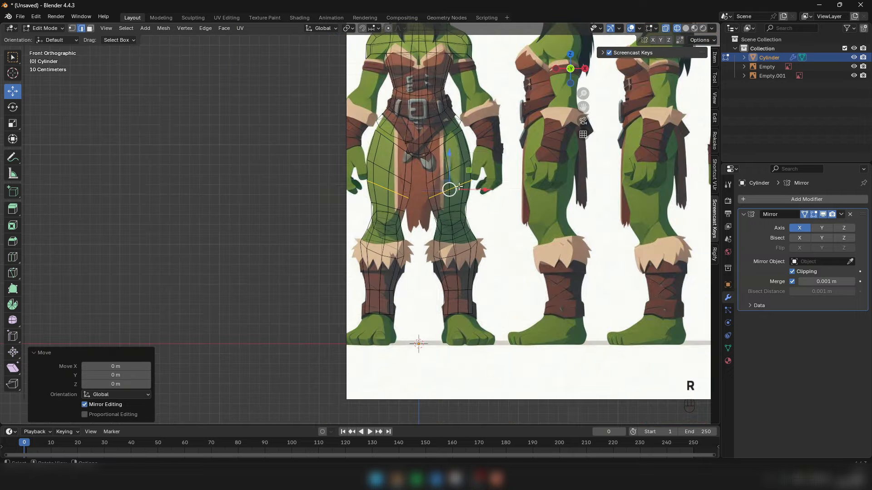
Step: Return to Object Mode in solid shading and examine the whole body beside the reference images
{"action": "key", "text": "z"}
{"action": "scroll", "coordinate": [507, 205], "scroll_direction": "down", "scroll_amount": 4}
{"action": "key", "text": "Tab"}
{"action": "mouse_move", "coordinate": [499, 220]}
{"action": "middle_mouse_down"}
{"action": "mouse_move", "coordinate": [390, 234]}
{"action": "mouse_move", "coordinate": [429, 233]}
{"action": "middle_mouse_up"}
{"action": "scroll", "coordinate": [391, 234], "scroll_direction": "down", "scroll_amount": 3}
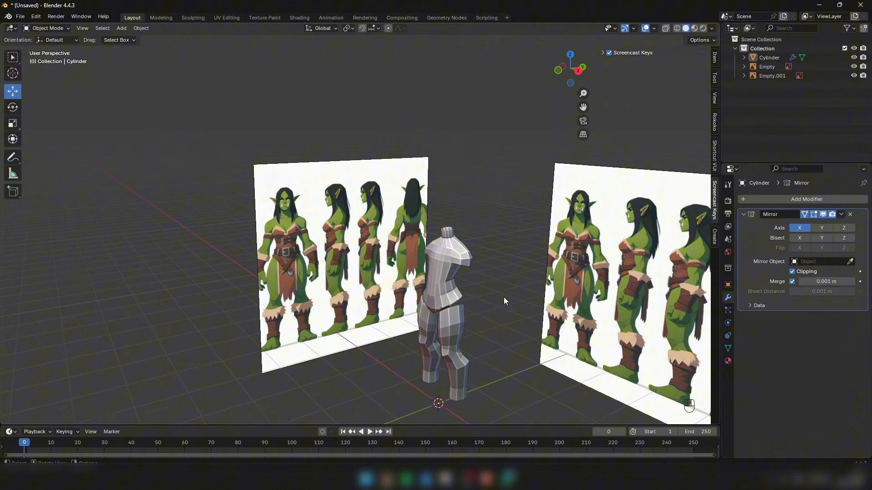
{"action": "middle_click_drag", "start_coordinate": [503, 297], "coordinate": [483, 204], "text": "shift"}
{"action": "scroll", "coordinate": [354, 236], "scroll_direction": "down", "scroll_amount": 3}
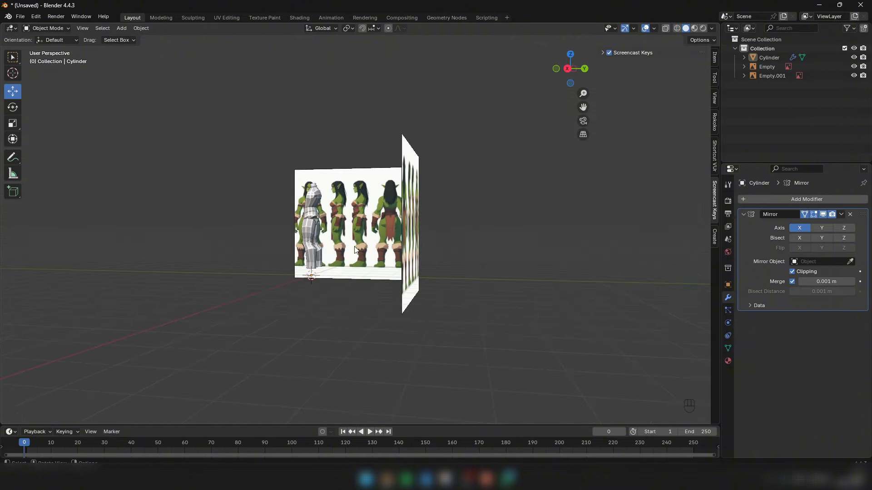
{"action": "middle_click_drag", "start_coordinate": [353, 236], "coordinate": [431, 234]}
Step: Add a mesh cylinder with 6 vertices, 1 m radius, 2 m depth and no cap fill
{"action": "key", "text": "KP_1"}
{"action": "scroll", "coordinate": [445, 236], "scroll_direction": "up", "scroll_amount": 3}
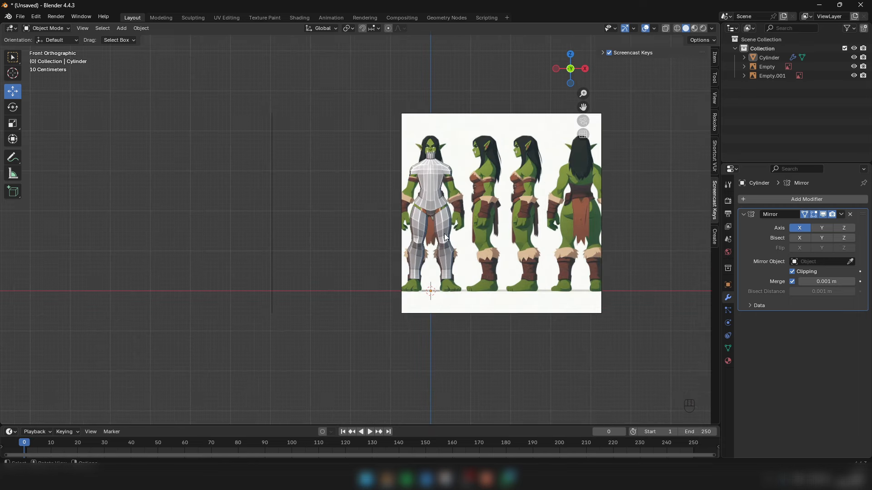
{"action": "key", "text": "shift+a"}
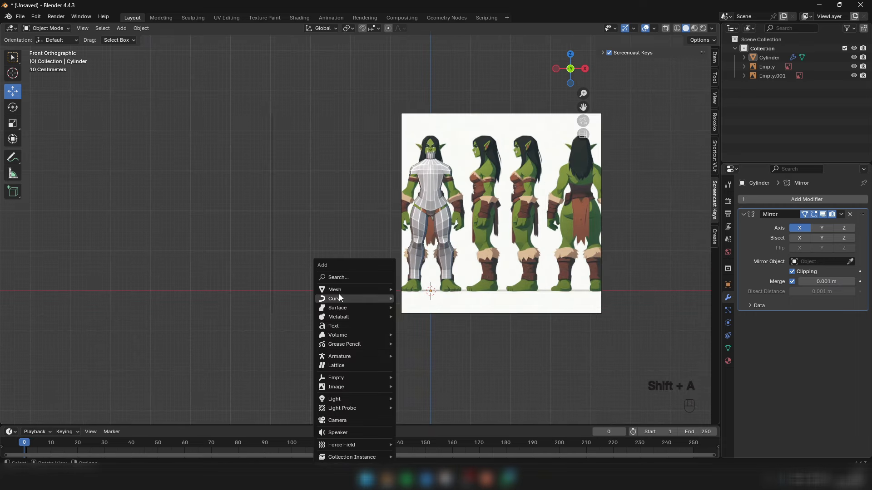
{"action": "mouse_move", "coordinate": [336, 291]}
{"action": "left_click", "coordinate": [421, 335]}
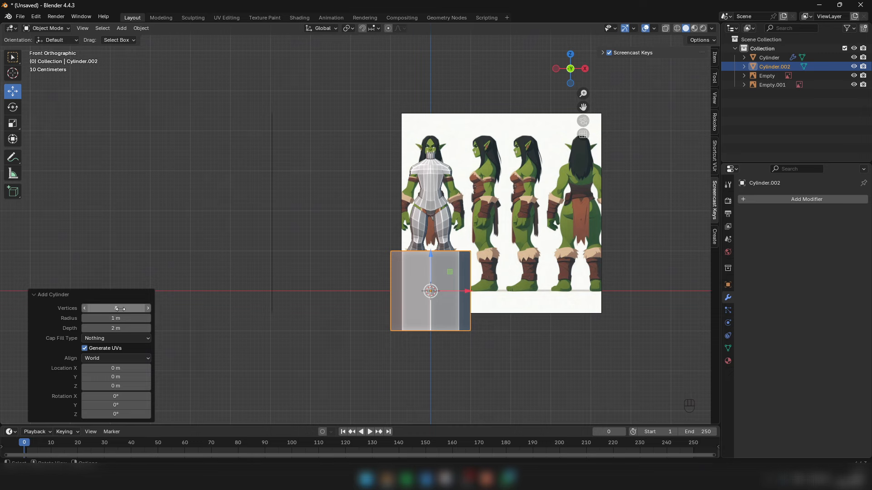
{"action": "key", "text": "Return"}
Step: In Edit Mode, rotate the whole cylinder mesh by -31.1° about Z from the top view
{"action": "middle_click_drag", "start_coordinate": [301, 292], "coordinate": [342, 320]}
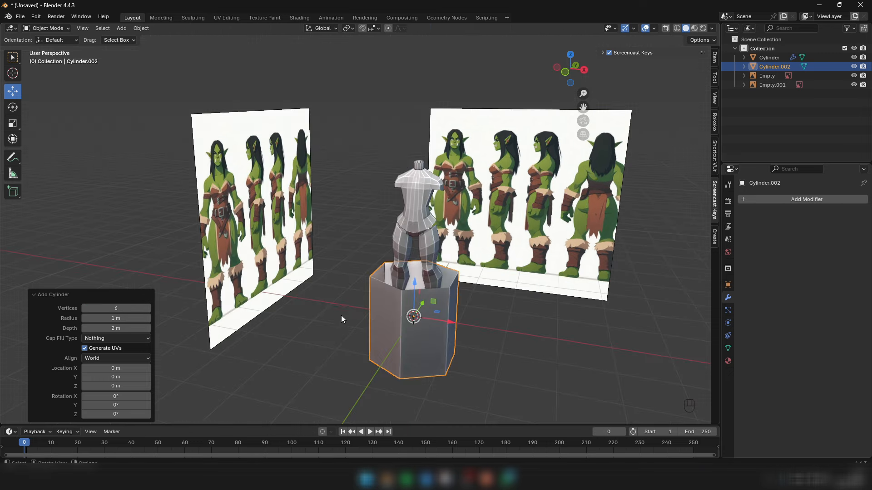
{"action": "key", "text": "Tab"}
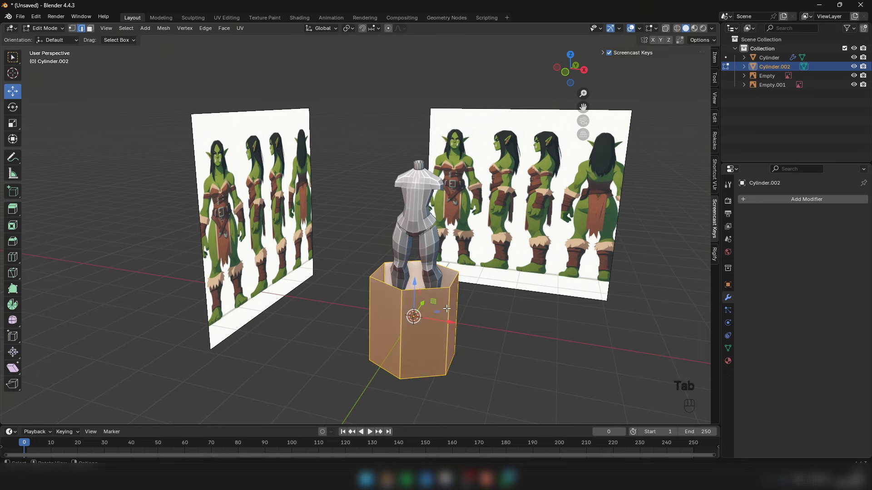
{"action": "key", "text": "1"}
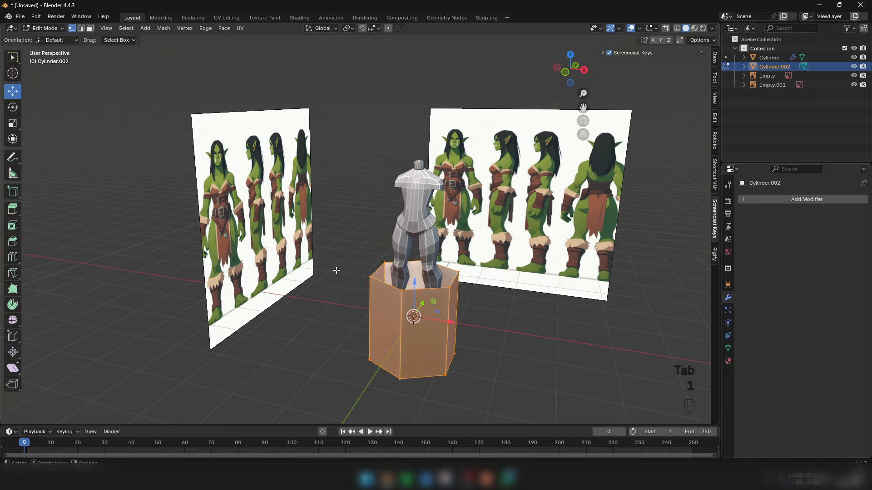
{"action": "key", "text": "KP_7"}
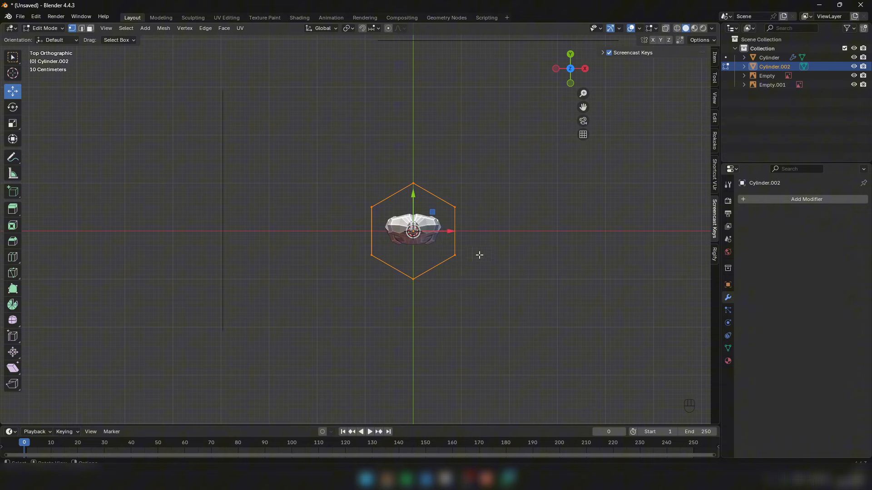
{"action": "key", "text": "r"}
{"action": "left_click", "coordinate": [476, 161]}
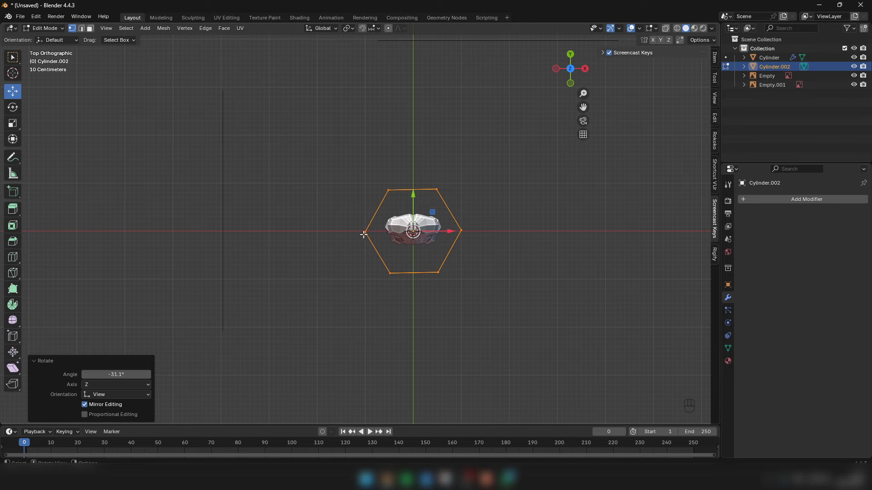
Step: Fine-tune the hexagonal cylinder mesh's rotation from the top view and return to Object Mode in the front view
{"action": "key", "text": "r"}
{"action": "left_click", "coordinate": [509, 195]}
{"action": "middle_click_drag", "start_coordinate": [374, 260], "coordinate": [383, 223]}
{"action": "key", "text": "KP_1"}
{"action": "key", "text": "Tab"}
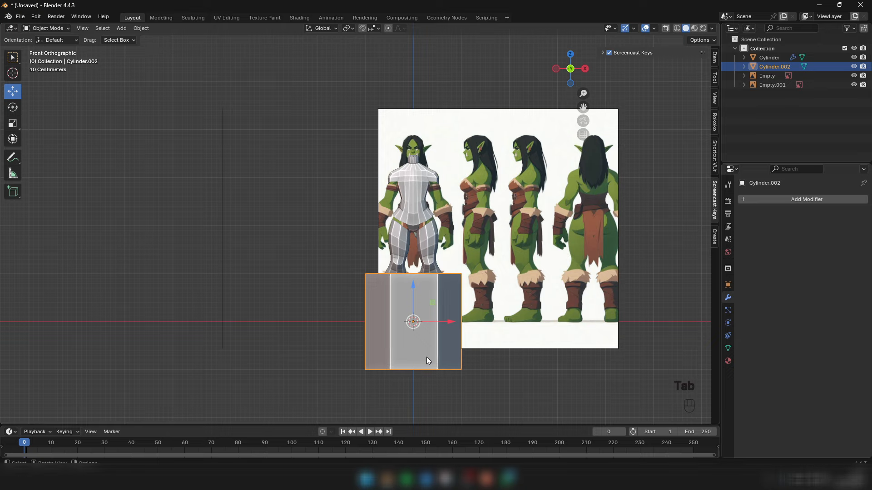
Step: In wireframe, move the cylinder 0.6038 m along X and 2.3889 m along Z to the forearm and scale it by 0.187
{"action": "key", "text": "z"}
{"action": "scroll", "coordinate": [417, 296], "scroll_direction": "up", "scroll_amount": 2}
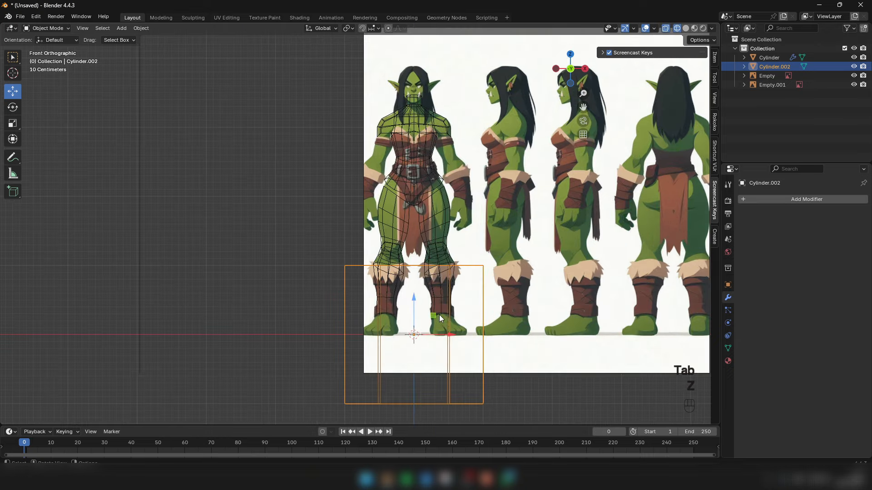
{"action": "left_click_drag", "start_coordinate": [439, 315], "coordinate": [482, 153]}
{"action": "scroll", "coordinate": [482, 153], "scroll_direction": "up", "scroll_amount": 3}
{"action": "key", "text": "s"}
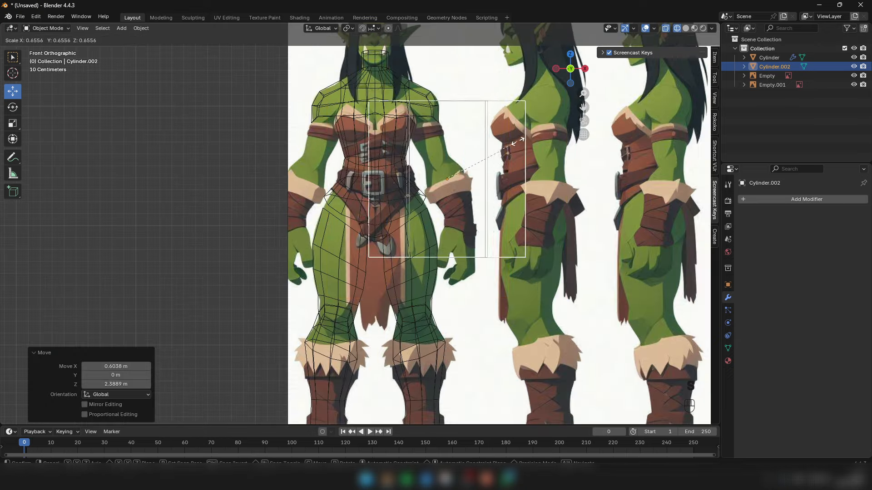
{"action": "left_click", "coordinate": [451, 182]}
Step: Rotate, shrink and reposition the cylinder so it lies along the slanted forearm at the fur cuff in the front reference
{"action": "scroll", "coordinate": [453, 190], "scroll_direction": "up", "scroll_amount": 4}
{"action": "key", "text": "r"}
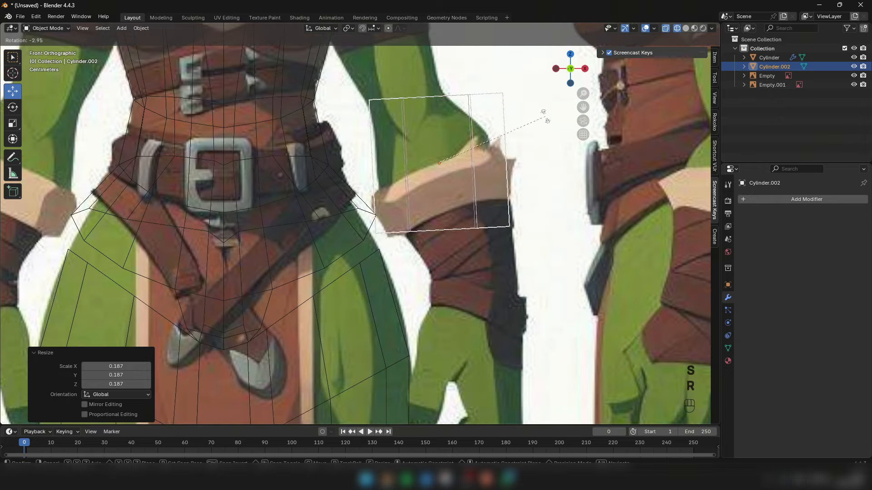
{"action": "left_click", "coordinate": [517, 110]}
{"action": "key", "text": "s"}
{"action": "left_click", "coordinate": [503, 118]}
{"action": "left_click_drag", "start_coordinate": [437, 168], "coordinate": [463, 176]}
{"action": "key", "text": "s"}
{"action": "left_click", "coordinate": [500, 165]}
{"action": "key", "text": "s"}
{"action": "left_click", "coordinate": [495, 167]}
{"action": "key", "text": "r"}
{"action": "left_click", "coordinate": [503, 145]}
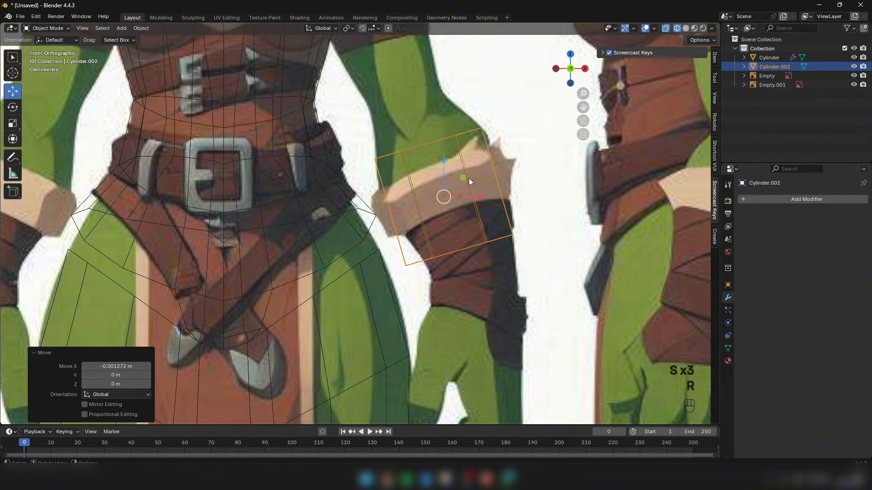
Step: In Edit Mode, move the cylinder's upper edge loop up toward the elbow and scale it by 0.768
{"action": "key", "text": "z"}
{"action": "left_click", "coordinate": [577, 179]}
{"action": "key", "text": "Tab"}
{"action": "key", "text": "2"}
{"action": "key", "text": "z"}
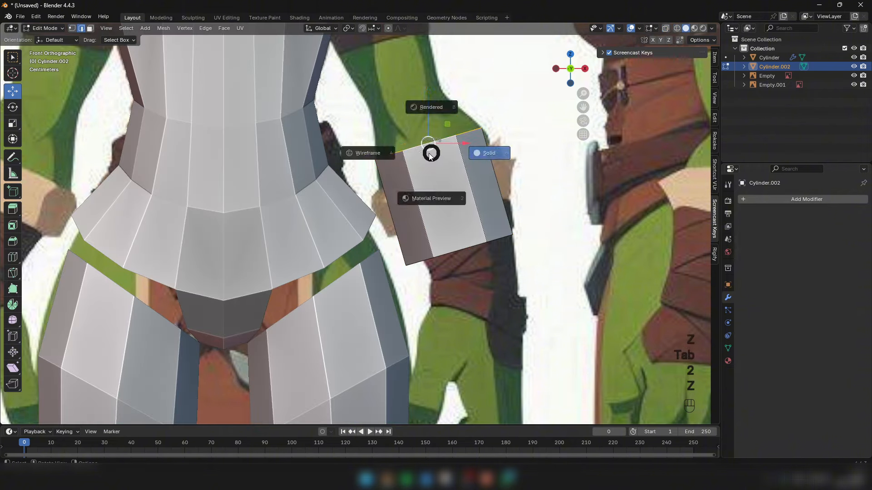
{"action": "scroll", "coordinate": [431, 154], "scroll_direction": "down", "scroll_amount": 2}
{"action": "key", "text": "z"}
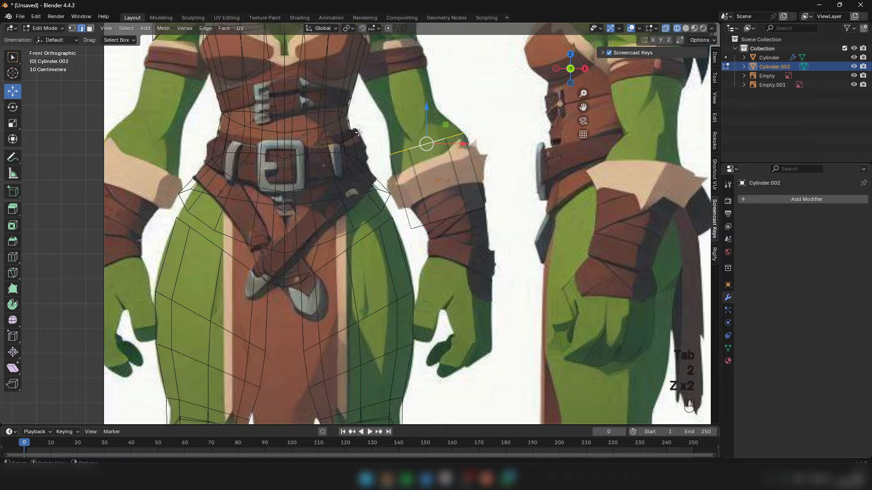
{"action": "middle_click_drag", "start_coordinate": [426, 144], "coordinate": [507, 218], "text": "shift"}
{"action": "scroll", "coordinate": [507, 219], "scroll_direction": "up", "scroll_amount": 2}
{"action": "left_click_drag", "start_coordinate": [507, 218], "coordinate": [496, 188]}
{"action": "key", "text": "s"}
{"action": "left_click", "coordinate": [553, 154]}
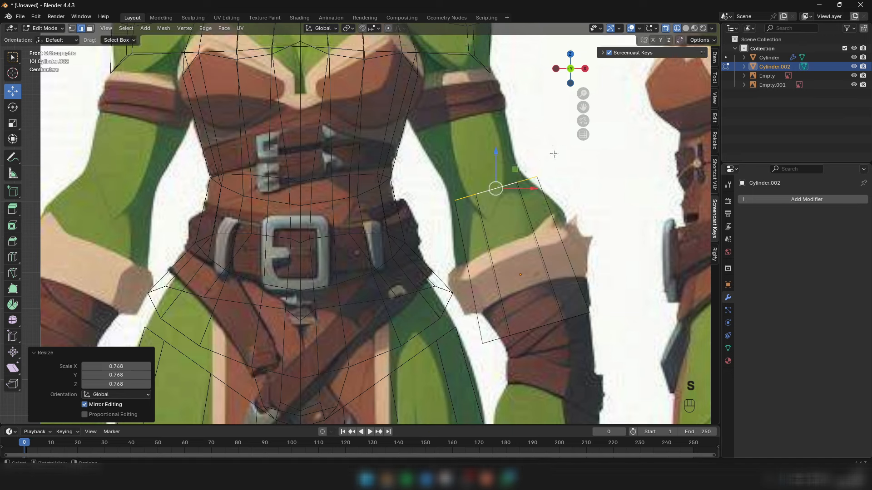
Step: Rotate, shift and shrink the upper edge loop to match the slant and width of the elbow in the front reference
{"action": "key", "text": "r"}
{"action": "left_click", "coordinate": [557, 132]}
{"action": "left_click_drag", "start_coordinate": [516, 169], "coordinate": [502, 161]}
{"action": "key", "text": "r"}
{"action": "left_click", "coordinate": [551, 143]}
{"action": "key", "text": "s"}
{"action": "left_click", "coordinate": [539, 147]}
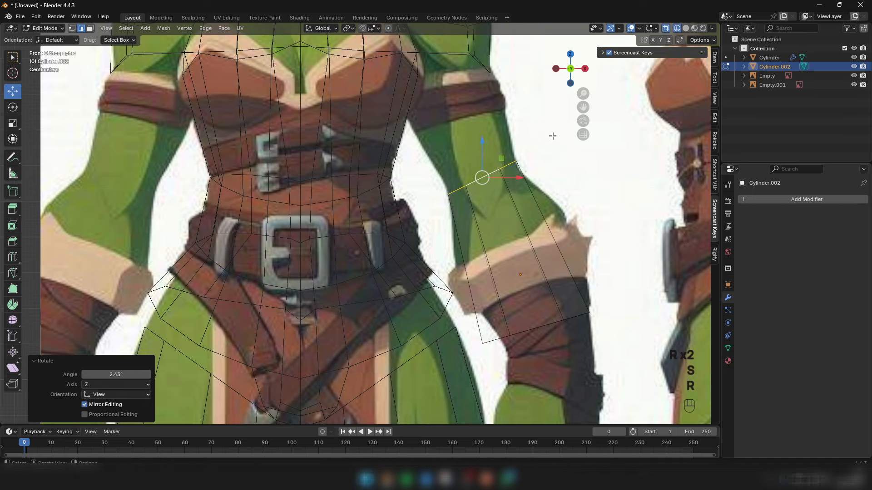
{"action": "key", "text": "g"}
{"action": "key", "text": "x"}
{"action": "left_click", "coordinate": [472, 182]}
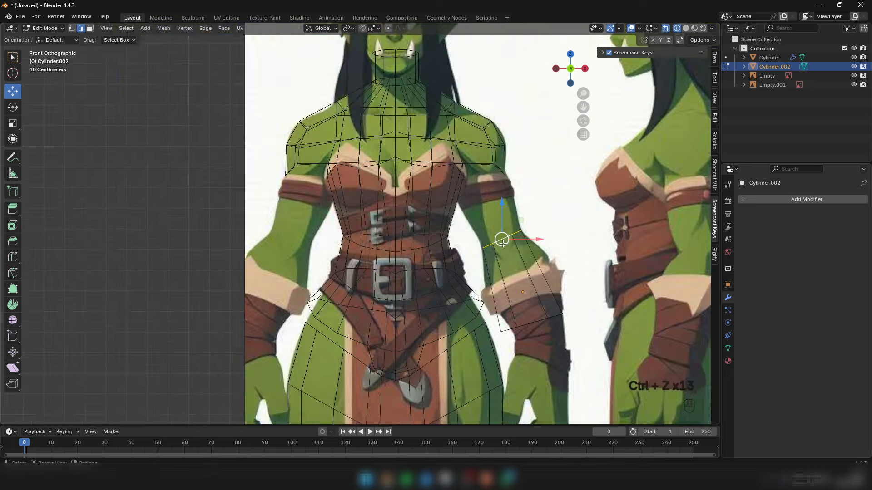
{"action": "scroll", "coordinate": [502, 242], "scroll_direction": "up", "scroll_amount": 3}
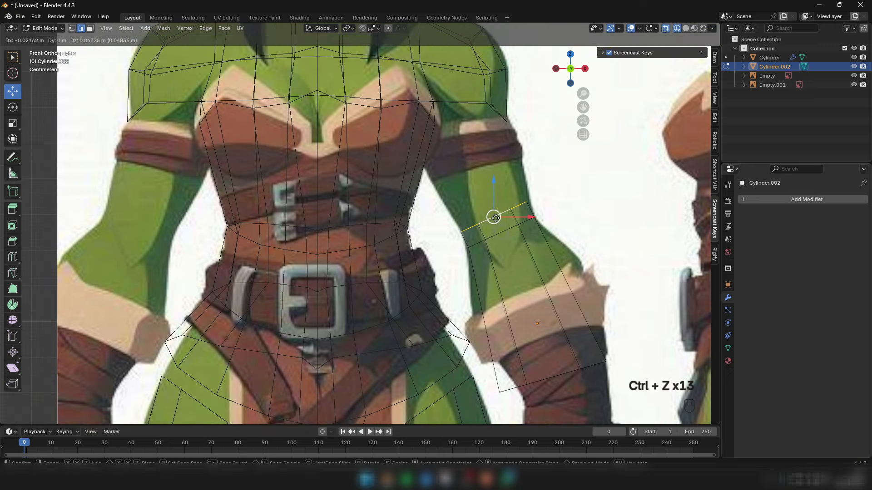
{"action": "key", "text": "ctrl+z"}
Step: Extend the arm from the elbow with a loop just below the armband, rotate that loop and scale it by 1.357
{"action": "left_click_drag", "start_coordinate": [500, 232], "coordinate": [496, 222]}
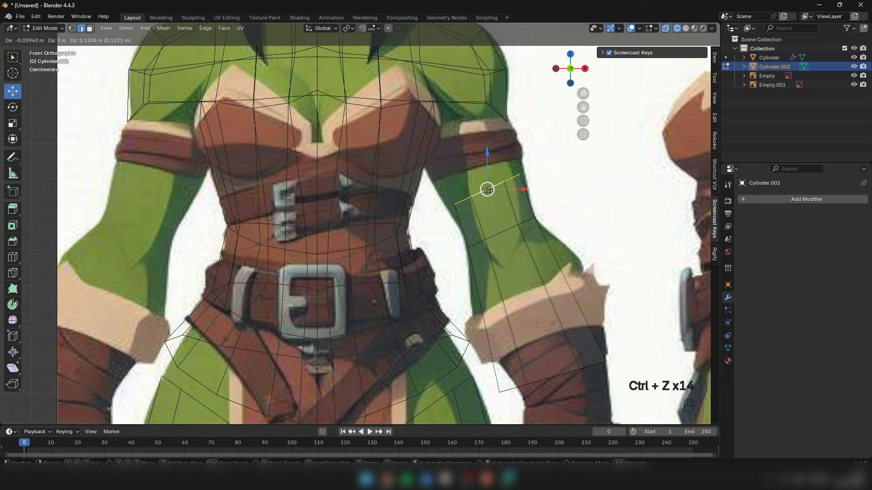
{"action": "left_click_drag", "start_coordinate": [488, 190], "coordinate": [482, 182]}
{"action": "key", "text": "r"}
{"action": "left_click", "coordinate": [518, 196]}
{"action": "key", "text": "ctrl+z"}
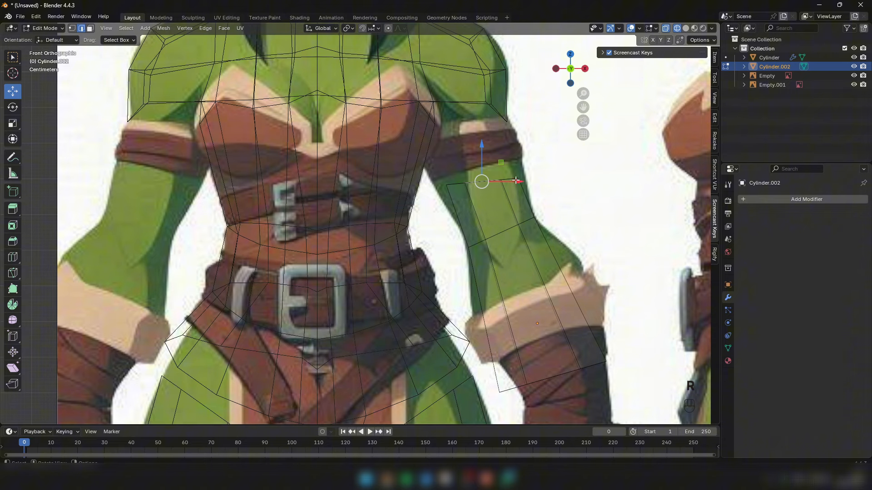
{"action": "key", "text": "r"}
{"action": "left_click", "coordinate": [560, 171]}
{"action": "key", "text": "s"}
{"action": "left_click", "coordinate": [617, 163]}
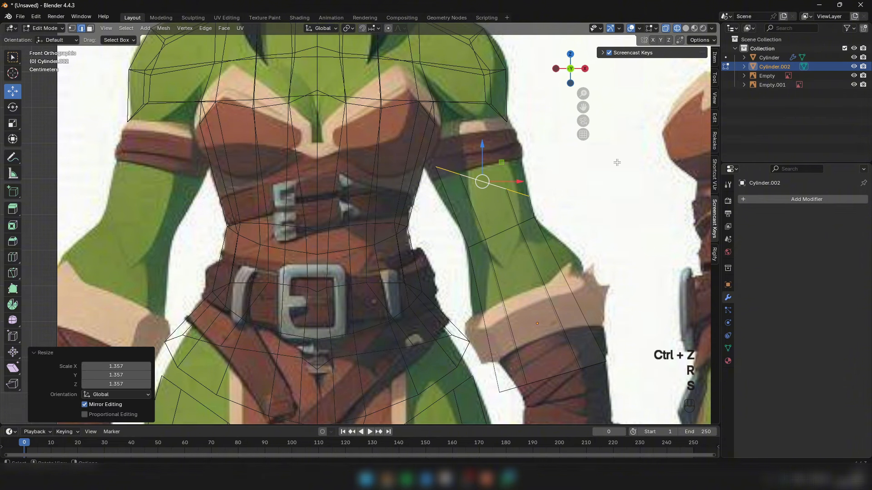
Step: Refine the scale, position and tilt of the loop below the armband to fit the upper arm's outline
{"action": "key", "text": "s"}
{"action": "left_click_drag", "start_coordinate": [479, 185], "coordinate": [479, 180]}
{"action": "left_click", "coordinate": [627, 153]}
{"action": "key", "text": "s"}
{"action": "left_click", "coordinate": [561, 166]}
{"action": "key", "text": "r"}
{"action": "left_click", "coordinate": [569, 137]}
{"action": "key", "text": "s"}
{"action": "left_click", "coordinate": [554, 161]}
{"action": "scroll", "coordinate": [473, 177], "scroll_direction": "up", "scroll_amount": 2}
{"action": "scroll", "coordinate": [473, 178], "scroll_direction": "down", "scroll_amount": 3}
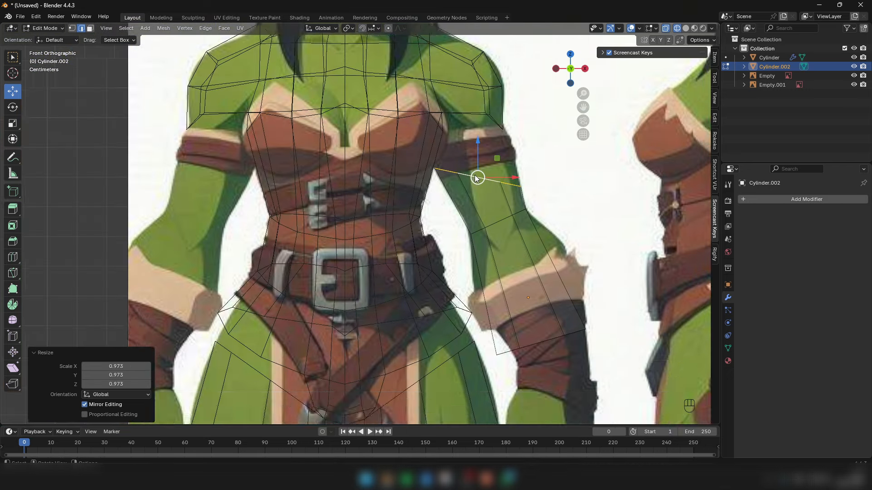
Step: Extrude the top loop 0.15416 m up along Z to the armband, scale it by 0.839, level it and scale by 0.923
{"action": "middle_click_drag", "start_coordinate": [493, 151], "coordinate": [501, 185], "text": "shift"}
{"action": "key", "text": "e"}
{"action": "left_click", "coordinate": [499, 167]}
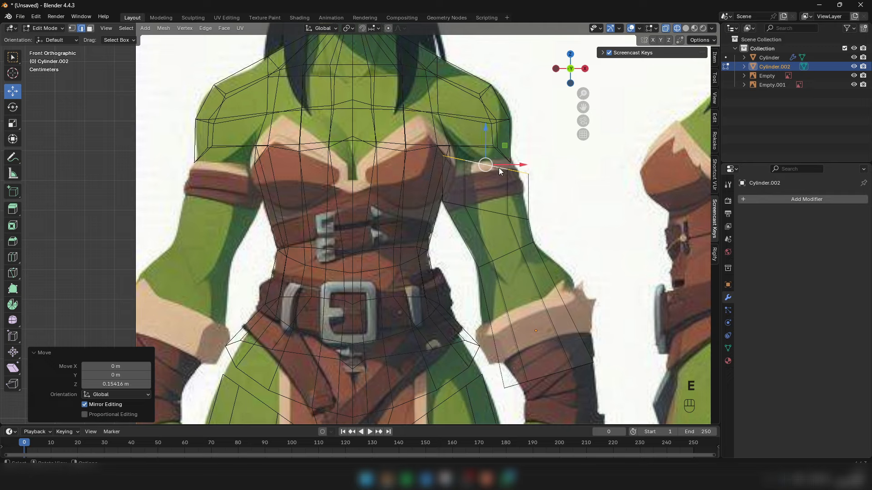
{"action": "key", "text": "s"}
{"action": "left_click", "coordinate": [549, 147]}
{"action": "key", "text": "r"}
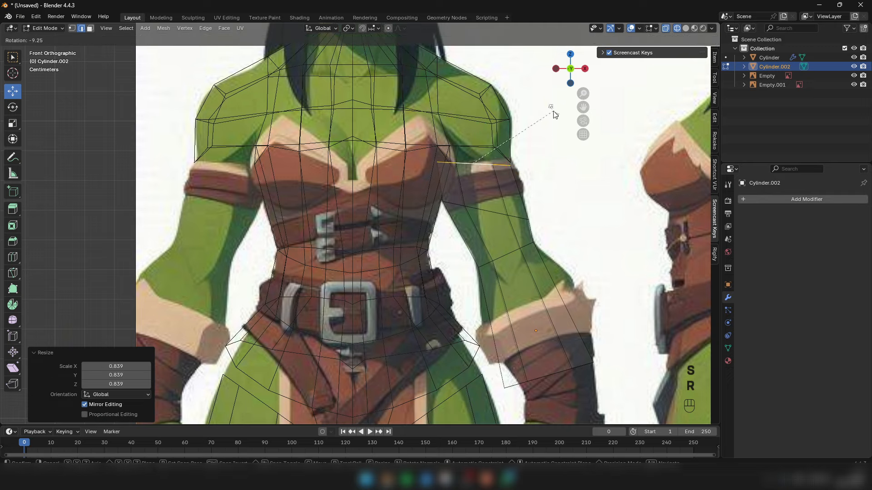
{"action": "left_click", "coordinate": [555, 114]}
{"action": "key", "text": "s"}
{"action": "left_click", "coordinate": [549, 151]}
Step: Check the arm in solid shading, select its lowest edge loop in wireframe and raise it to the forearm's fur cuff
{"action": "key", "text": "z"}
{"action": "left_click", "coordinate": [593, 151]}
{"action": "scroll", "coordinate": [590, 156], "scroll_direction": "down", "scroll_amount": 4}
{"action": "mouse_move", "coordinate": [545, 177]}
{"action": "middle_mouse_down"}
{"action": "mouse_move", "coordinate": [495, 195]}
{"action": "mouse_move", "coordinate": [396, 206]}
{"action": "mouse_move", "coordinate": [482, 223]}
{"action": "mouse_move", "coordinate": [474, 236]}
{"action": "middle_mouse_up"}
{"action": "middle_click_drag", "start_coordinate": [475, 236], "coordinate": [465, 188], "text": "shift"}
{"action": "key", "text": "z"}
{"action": "scroll", "coordinate": [472, 209], "scroll_direction": "up", "scroll_amount": 3}
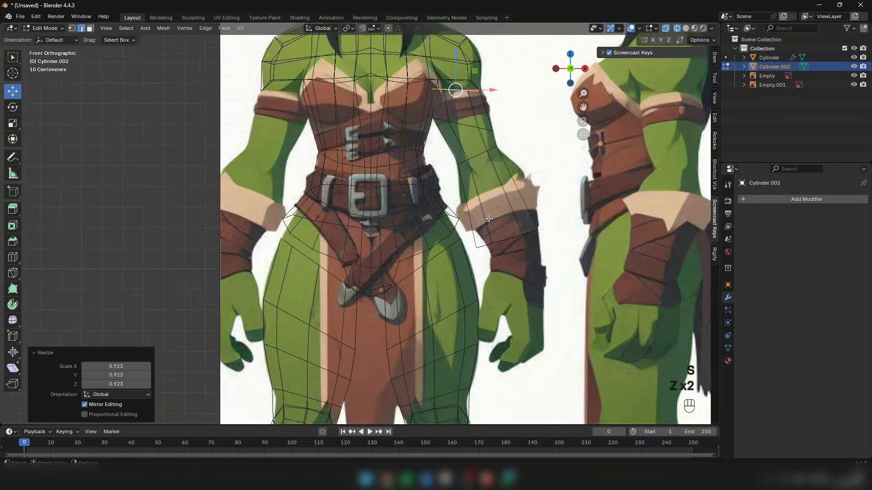
{"action": "key", "text": "2"}
{"action": "left_click", "coordinate": [508, 242], "text": "alt"}
{"action": "left_click_drag", "start_coordinate": [508, 242], "coordinate": [512, 166]}
Step: Rotate and scale the lowest loop to follow the slant and width of the fur cuff in the front reference
{"action": "key", "text": "r"}
{"action": "left_click", "coordinate": [550, 125]}
{"action": "key", "text": "s"}
{"action": "left_click", "coordinate": [564, 113]}
{"action": "key", "text": "r"}
{"action": "left_click", "coordinate": [560, 105]}
{"action": "key", "text": "s"}
{"action": "left_click", "coordinate": [552, 154]}
{"action": "key", "text": "s"}
{"action": "left_click", "coordinate": [554, 143]}
{"action": "key", "text": "r"}
{"action": "left_click", "coordinate": [565, 138]}
{"action": "key", "text": "r"}
{"action": "left_click", "coordinate": [559, 160]}
Step: Extrude the cuff loop down to the middle of the bracer, scale it down, lower it and tilt it to fit the forearm
{"action": "key", "text": "e"}
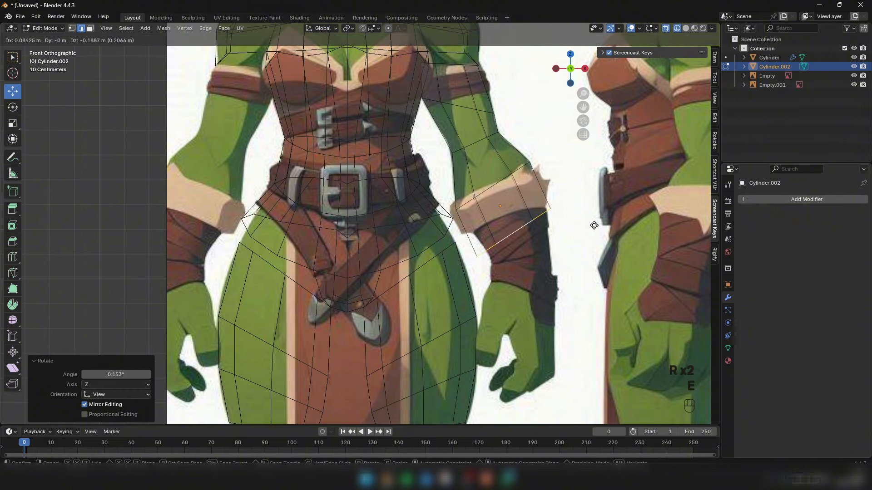
{"action": "left_click", "coordinate": [595, 225]}
{"action": "key", "text": "s"}
{"action": "left_click", "coordinate": [573, 224]}
{"action": "key", "text": "r"}
{"action": "left_click", "coordinate": [625, 201]}
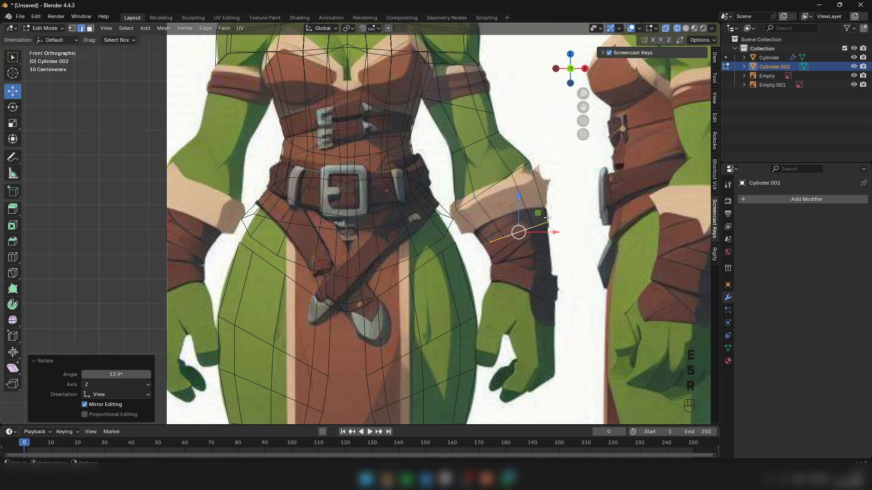
{"action": "left_click_drag", "start_coordinate": [539, 213], "coordinate": [538, 227]}
{"action": "key", "text": "r"}
{"action": "left_click", "coordinate": [591, 210]}
{"action": "key", "text": "r"}
{"action": "left_click", "coordinate": [598, 201]}
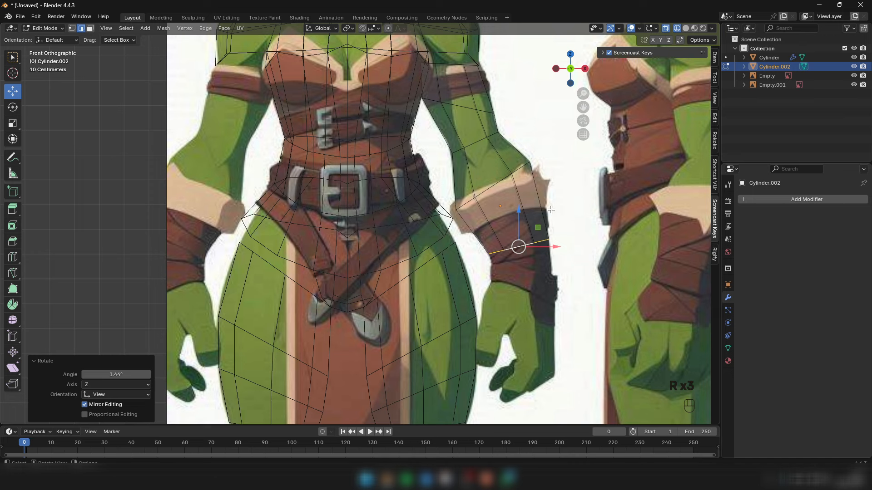
Step: Extrude the bracer loop down to the wrist, level it, and adjust its position and scale to the wrist's width
{"action": "key", "text": "e"}
{"action": "left_click", "coordinate": [554, 232]}
{"action": "key", "text": "r"}
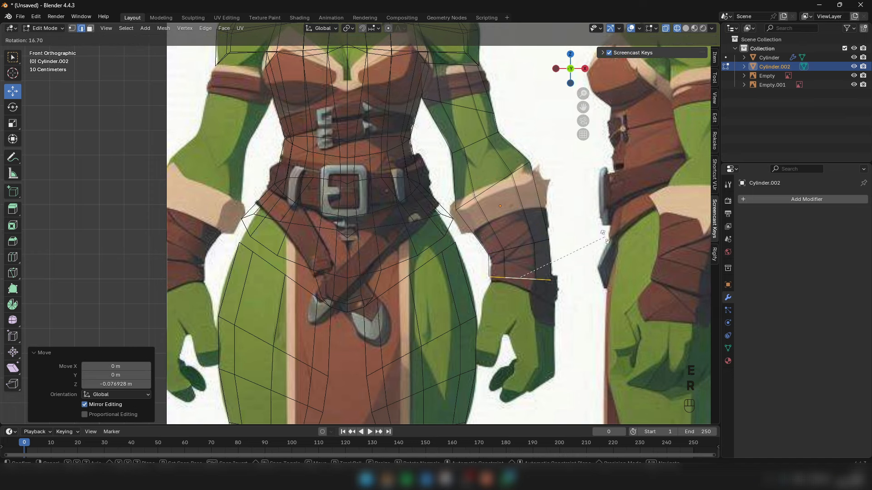
{"action": "left_click", "coordinate": [605, 237]}
{"action": "left_click_drag", "start_coordinate": [551, 278], "coordinate": [545, 263]}
{"action": "key", "text": "r"}
{"action": "key", "text": "s"}
{"action": "left_click", "coordinate": [586, 248]}
{"action": "key", "text": "r"}
{"action": "left_click", "coordinate": [586, 246]}
Step: Examine the arm mesh in solid shading and compare it with the side reference in the right view
{"action": "scroll", "coordinate": [546, 262], "scroll_direction": "down", "scroll_amount": 5}
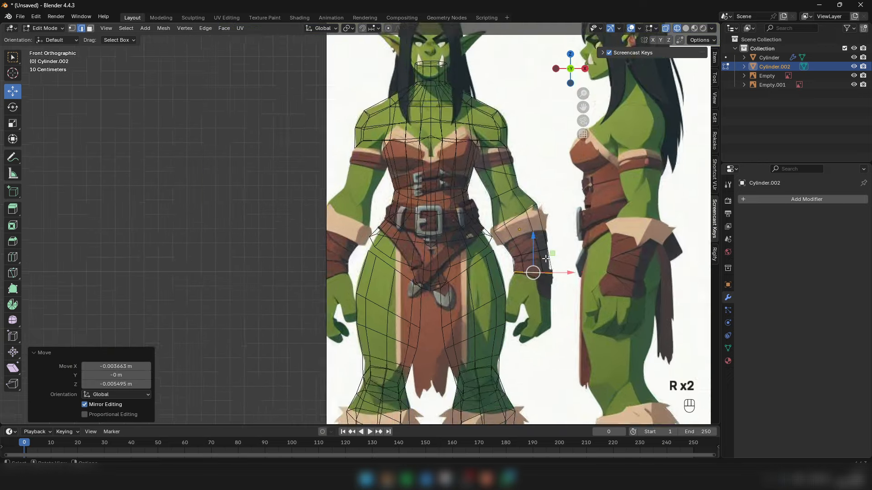
{"action": "key", "text": "z"}
{"action": "middle_click_drag", "start_coordinate": [540, 229], "coordinate": [444, 228]}
{"action": "key", "text": "3"}
{"action": "key", "text": "z"}
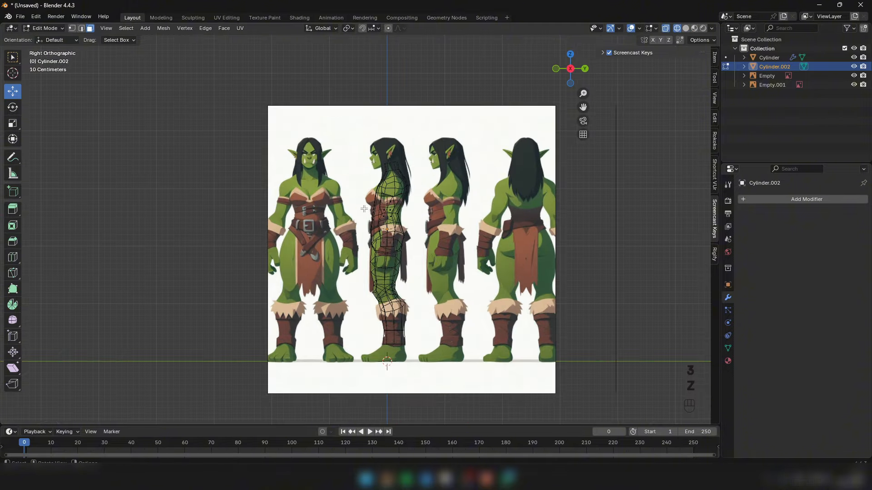
{"action": "scroll", "coordinate": [436, 236], "scroll_direction": "up", "scroll_amount": 4}
{"action": "key", "text": "z"}
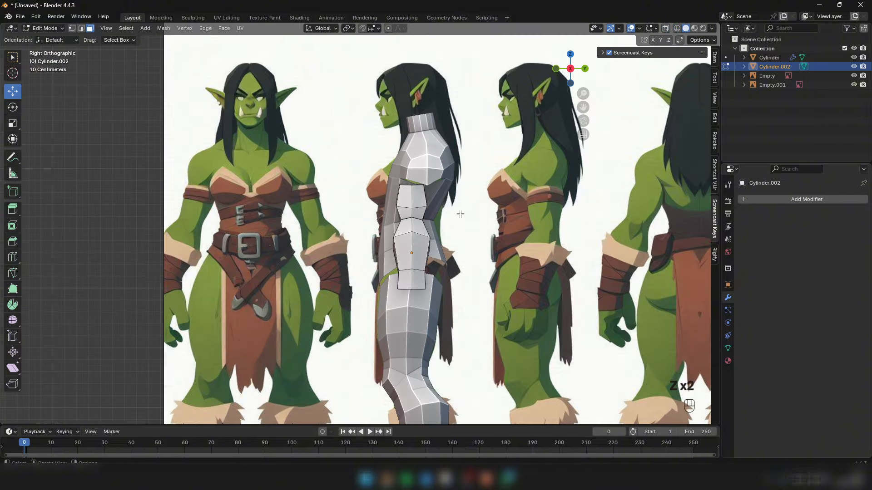
{"action": "scroll", "coordinate": [422, 199], "scroll_direction": "up", "scroll_amount": 3}
{"action": "key", "text": "z"}
{"action": "key", "text": "3"}
Step: In Object Mode, select the arm mesh and move it 0.12528 m along Y onto the arm in the side reference
{"action": "key", "text": "Tab"}
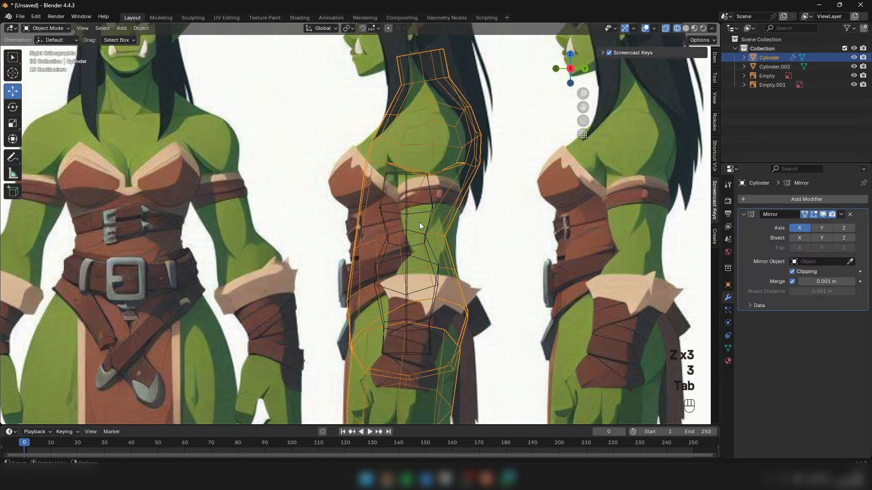
{"action": "key", "text": "z"}
{"action": "left_click_drag", "start_coordinate": [443, 291], "coordinate": [469, 289]}
{"action": "key", "text": "z"}
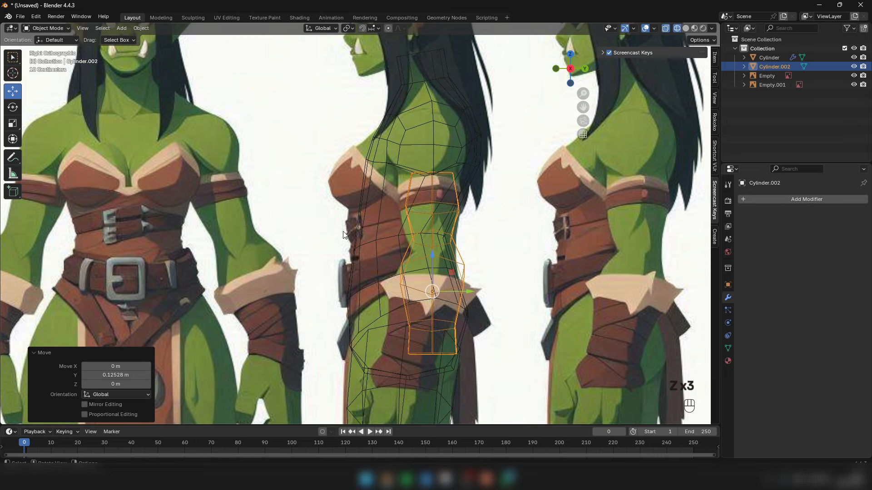
Step: In Edit Mode, select the lowest faces of the arm, shift them forward along Y and rotate them to follow the bracer
{"action": "key", "text": "Tab"}
{"action": "key", "text": "3"}
{"action": "left_click", "coordinate": [455, 344]}
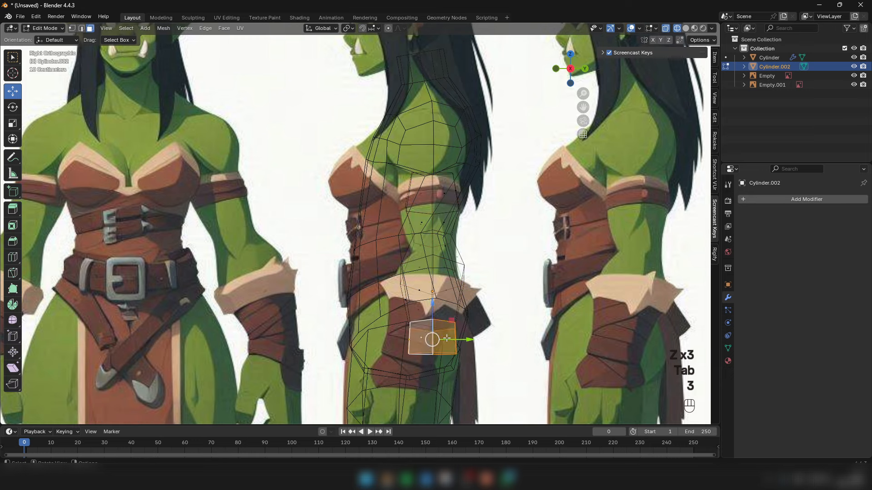
{"action": "left_click_drag", "start_coordinate": [473, 341], "coordinate": [454, 345]}
{"action": "key", "text": "r"}
{"action": "left_click", "coordinate": [448, 345]}
{"action": "key", "text": "z"}
{"action": "key", "text": "z"}
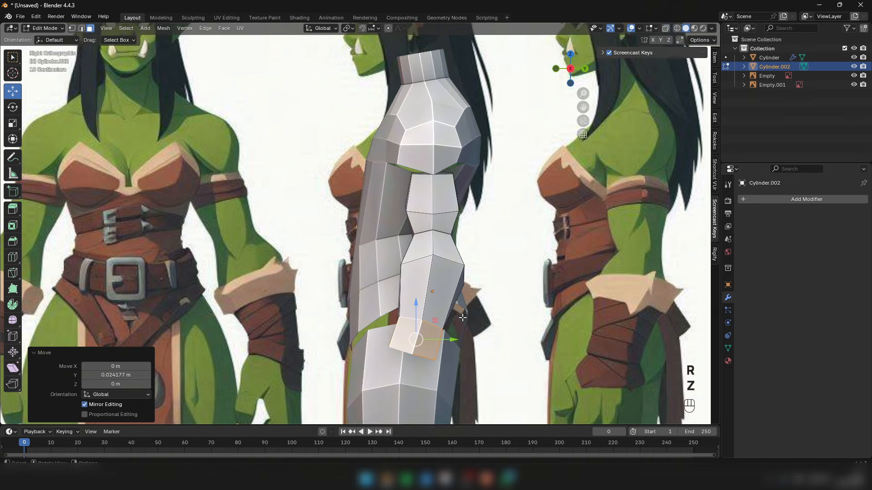
Step: Reposition the upper-forearm edge loop and move the elbow loop 0.018316 m along Y to follow the side reference
{"action": "key", "text": "2"}
{"action": "left_click", "coordinate": [422, 267]}
{"action": "left_click_drag", "start_coordinate": [433, 274], "coordinate": [439, 284]}
{"action": "key", "text": "z"}
{"action": "double_click", "coordinate": [422, 234]}
{"action": "key", "text": "z"}
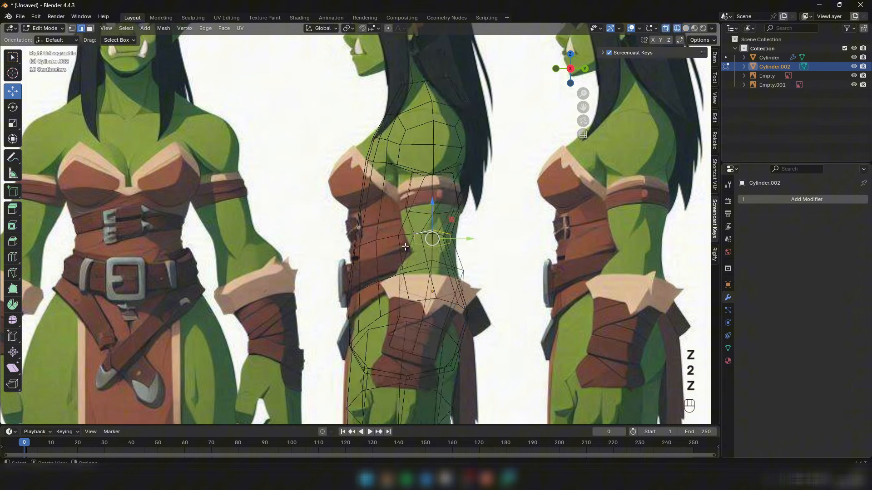
{"action": "scroll", "coordinate": [410, 244], "scroll_direction": "up", "scroll_amount": 1}
{"action": "mouse_move", "coordinate": [437, 238]}
{"action": "left_mouse_down"}
{"action": "mouse_move", "coordinate": [437, 248]}
{"action": "mouse_move", "coordinate": [474, 246]}
{"action": "left_mouse_up"}
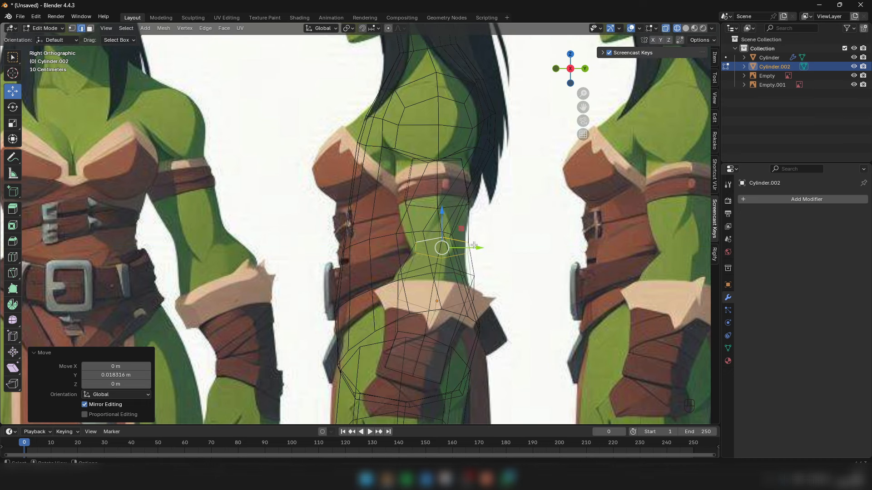
Step: Select the edge loop just below the armband and move it -0.007326 m along Y
{"action": "key", "text": "z"}
{"action": "double_click", "coordinate": [434, 196]}
{"action": "key", "text": "z"}
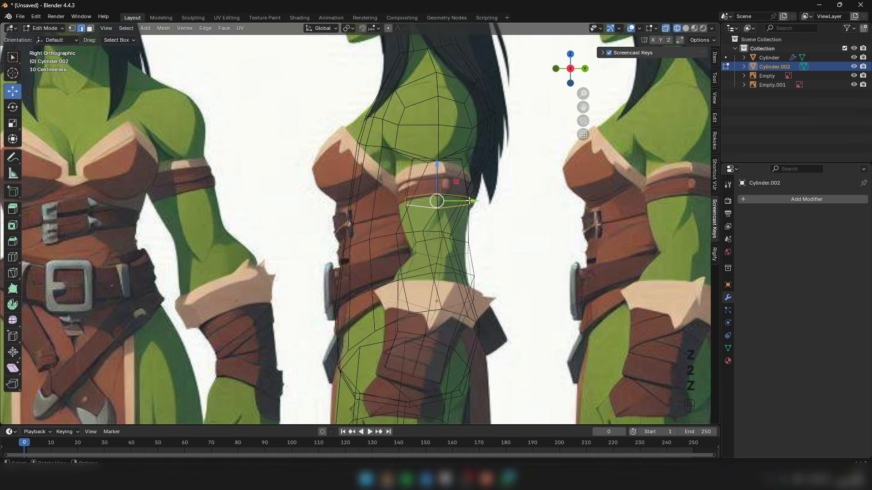
{"action": "left_click_drag", "start_coordinate": [469, 201], "coordinate": [465, 200]}
{"action": "scroll", "coordinate": [448, 215], "scroll_direction": "up", "scroll_amount": 2}
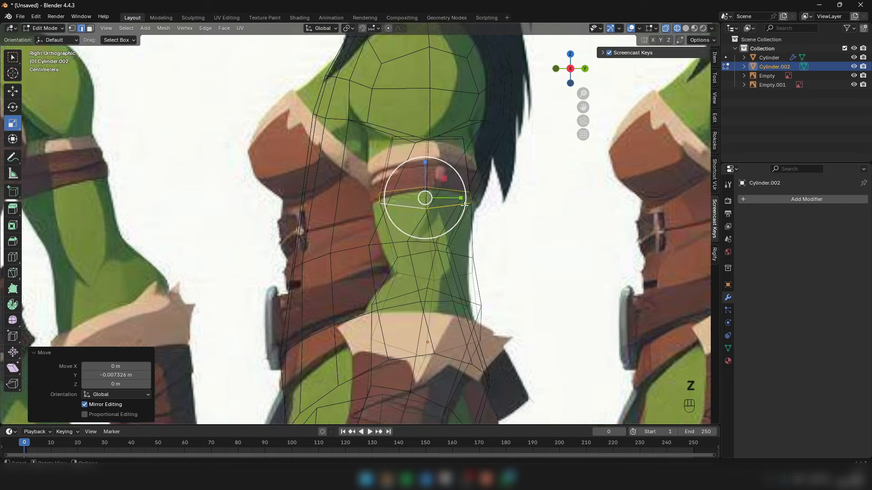
Step: Scale the loop below the armband along Y by 1.342 and by a further 0.922 to fit the upper arm's depth
{"action": "key", "text": "s"}
{"action": "key", "text": "y"}
{"action": "left_click", "coordinate": [477, 200]}
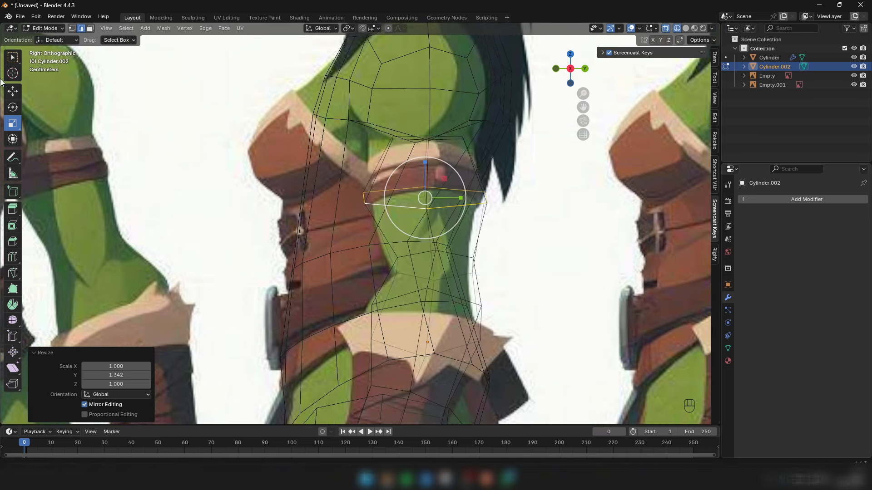
{"action": "left_click_drag", "start_coordinate": [460, 204], "coordinate": [461, 198]}
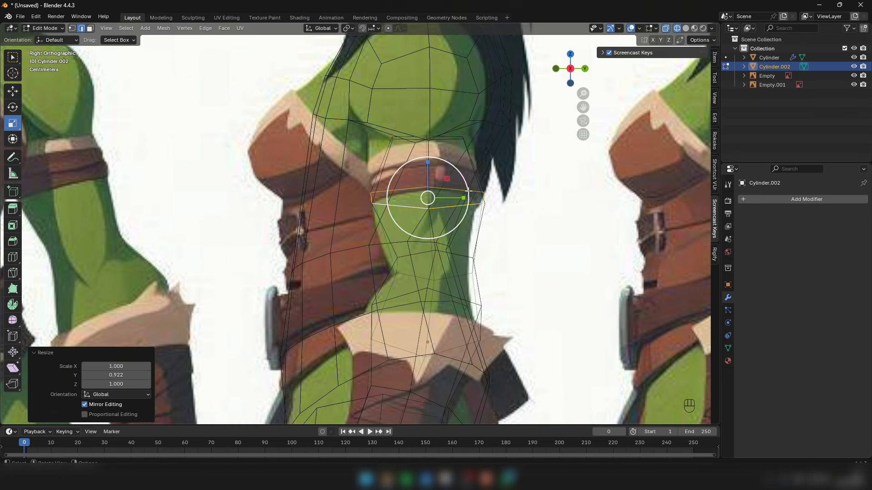
Step: Select the arm's top edge loop and scale it along Y by 1.069
{"action": "key", "text": "z"}
{"action": "left_click", "coordinate": [450, 141], "text": "alt"}
{"action": "mouse_move", "coordinate": [463, 138]}
{"action": "left_mouse_down"}
{"action": "mouse_move", "coordinate": [482, 140]}
{"action": "mouse_move", "coordinate": [464, 137]}
{"action": "left_mouse_up"}
{"action": "scroll", "coordinate": [306, 125], "scroll_direction": "down", "scroll_amount": 3}
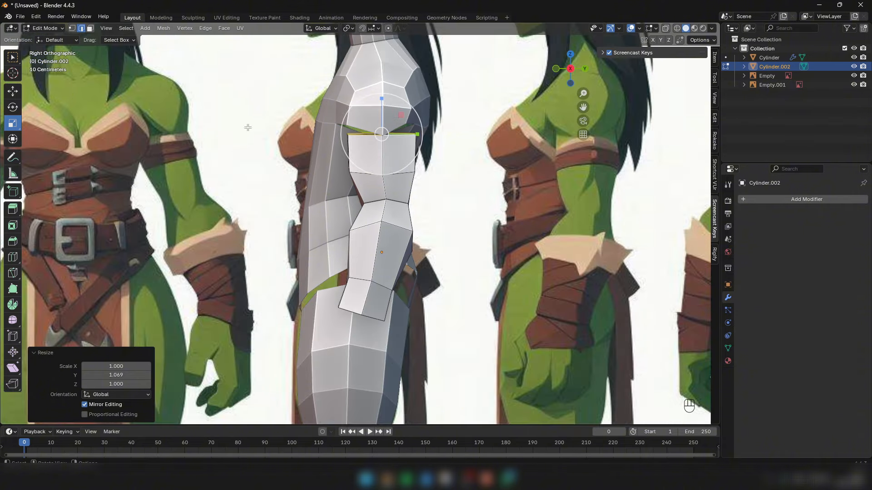
{"action": "key", "text": "z"}
Step: Add edge loops just above and below the elbow loop, sliding the cut close to it with factor -0.750
{"action": "key", "text": "Tab"}
{"action": "scroll", "coordinate": [465, 139], "scroll_direction": "down", "scroll_amount": 2}
{"action": "middle_click_drag", "start_coordinate": [408, 157], "coordinate": [583, 183]}
{"action": "scroll", "coordinate": [582, 182], "scroll_direction": "up", "scroll_amount": 3}
{"action": "key", "text": "Tab"}
{"action": "key", "text": "2"}
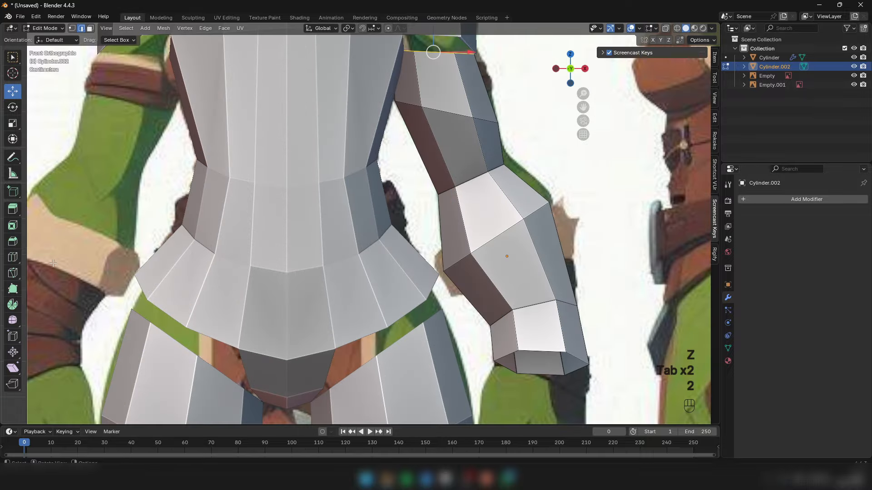
{"action": "left_click", "coordinate": [12, 257]}
{"action": "left_click_drag", "start_coordinate": [494, 169], "coordinate": [493, 169]}
{"action": "key", "text": "z"}
{"action": "middle_click_drag", "start_coordinate": [493, 168], "coordinate": [2, 116]}
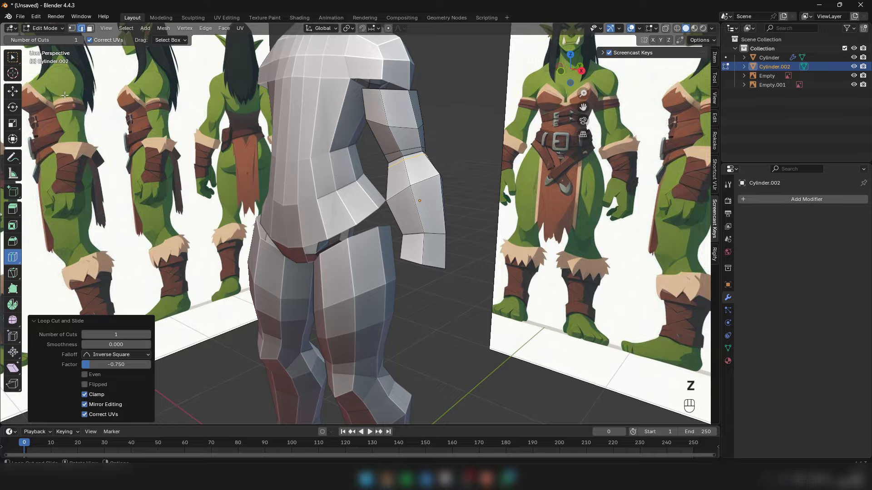
{"action": "middle_click_drag", "start_coordinate": [65, 95], "coordinate": [33, 109]}
{"action": "scroll", "coordinate": [509, 157], "scroll_direction": "up", "scroll_amount": 6}
{"action": "left_click", "coordinate": [17, 96]}
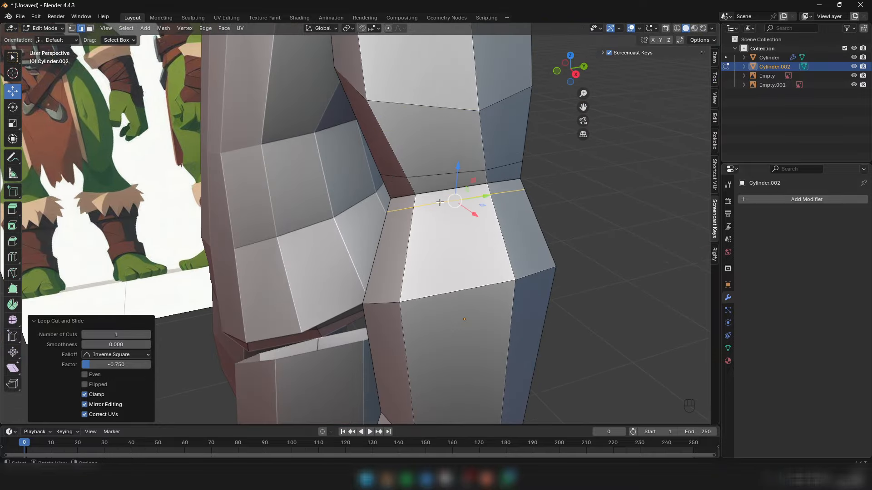
Step: Merge the three stacked vertices on the outer side of the elbow at their center
{"action": "scroll", "coordinate": [505, 188], "scroll_direction": "up", "scroll_amount": 4}
{"action": "key", "text": "1"}
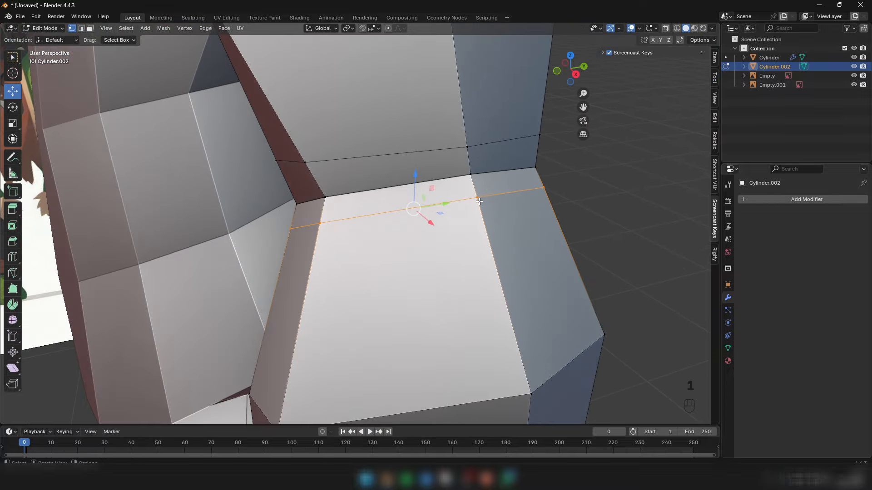
{"action": "left_click", "coordinate": [478, 200]}
{"action": "key", "text": "m"}
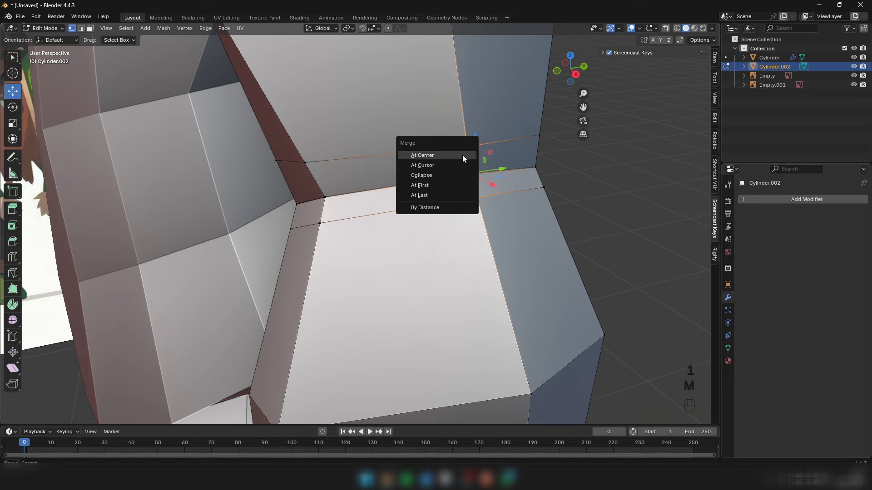
{"action": "left_click", "coordinate": [461, 157]}
Step: Merge the three stacked vertices on the inner side of the elbow at center
{"action": "middle_click_drag", "start_coordinate": [236, 218], "coordinate": [291, 211]}
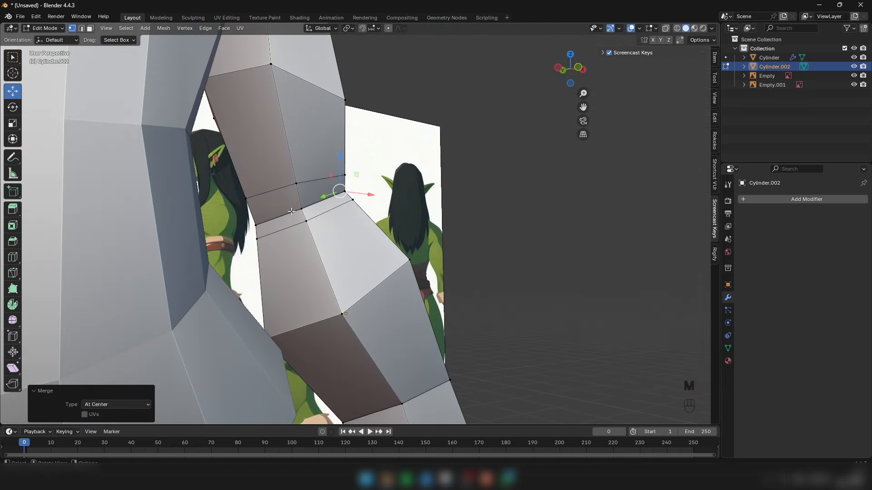
{"action": "left_click", "coordinate": [264, 240]}
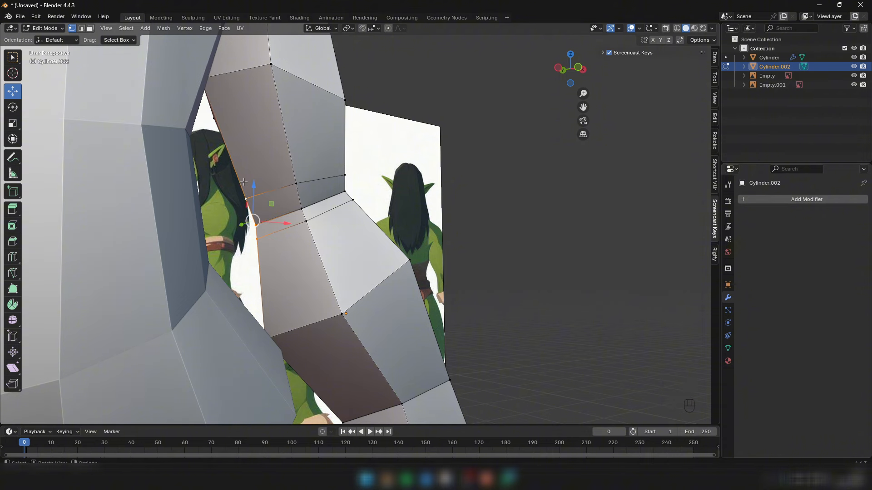
{"action": "key", "text": "m"}
{"action": "left_click", "coordinate": [268, 247]}
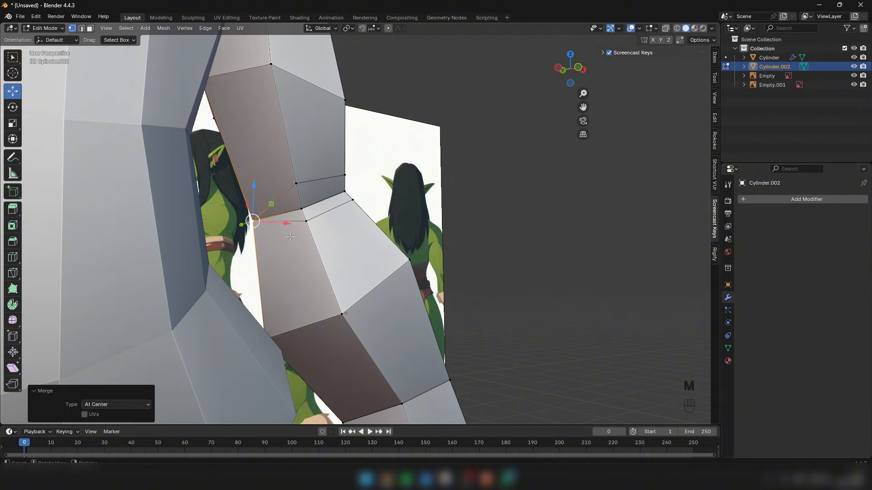
{"action": "middle_click_drag", "start_coordinate": [268, 247], "coordinate": [277, 227]}
Step: Dissolve the surplus edge at the front of the elbow and scale the remaining crease edge
{"action": "key", "text": "ctrl+e"}
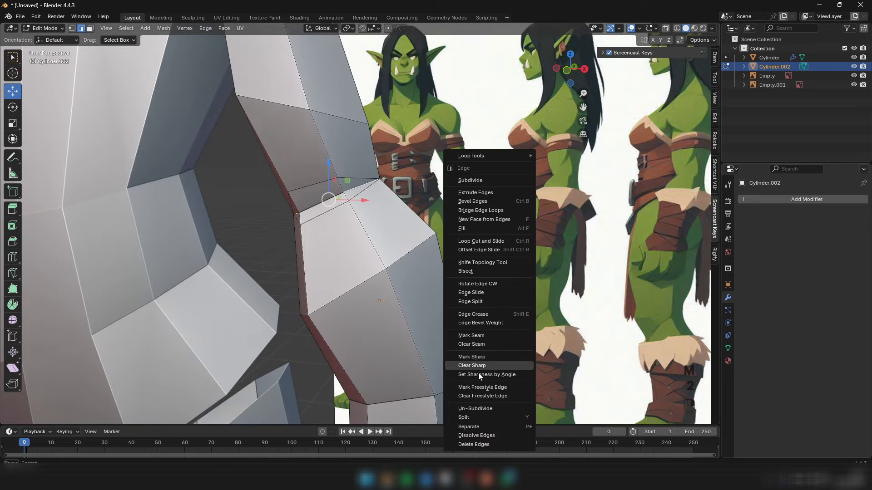
{"action": "left_click", "coordinate": [481, 437]}
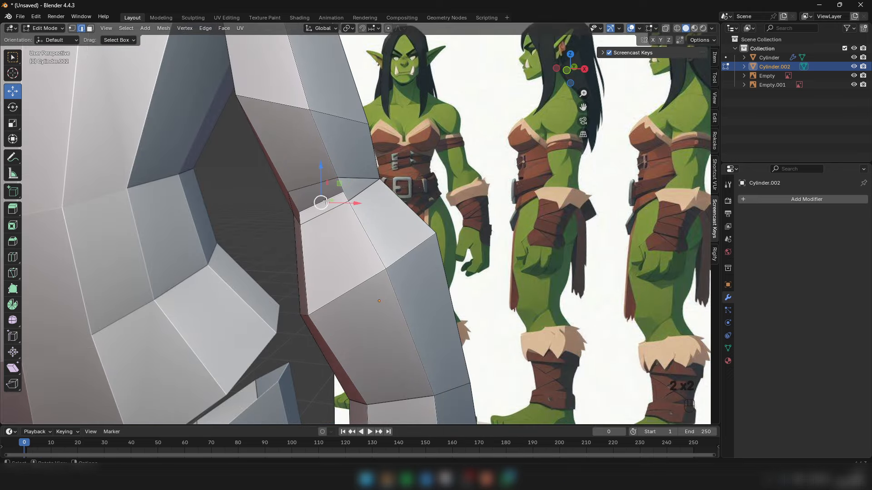
{"action": "key", "text": "s"}
{"action": "left_click", "coordinate": [398, 183]}
Step: Dissolve the middle edge on the inner back side of the elbow
{"action": "key", "text": "3"}
{"action": "left_click", "coordinate": [366, 190], "text": "alt"}
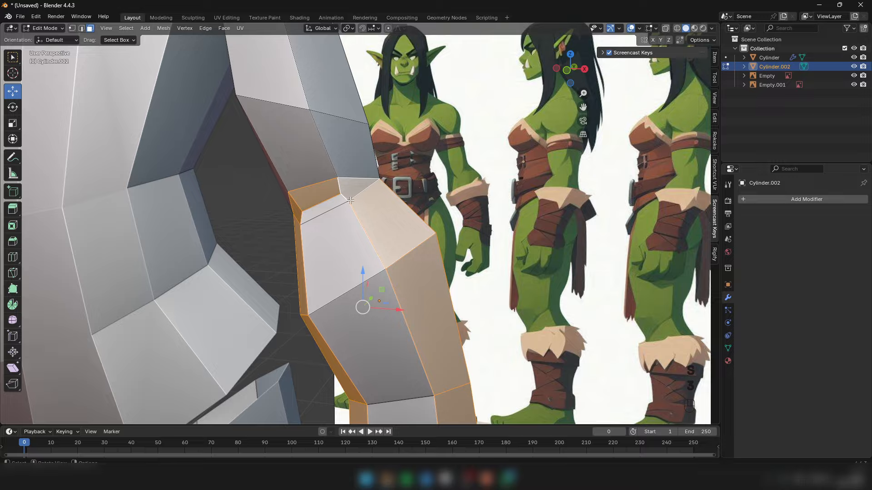
{"action": "middle_click_drag", "start_coordinate": [375, 205], "coordinate": [227, 200]}
{"action": "key", "text": "2"}
{"action": "left_click", "coordinate": [405, 187]}
{"action": "middle_click_drag", "start_coordinate": [406, 187], "coordinate": [327, 191]}
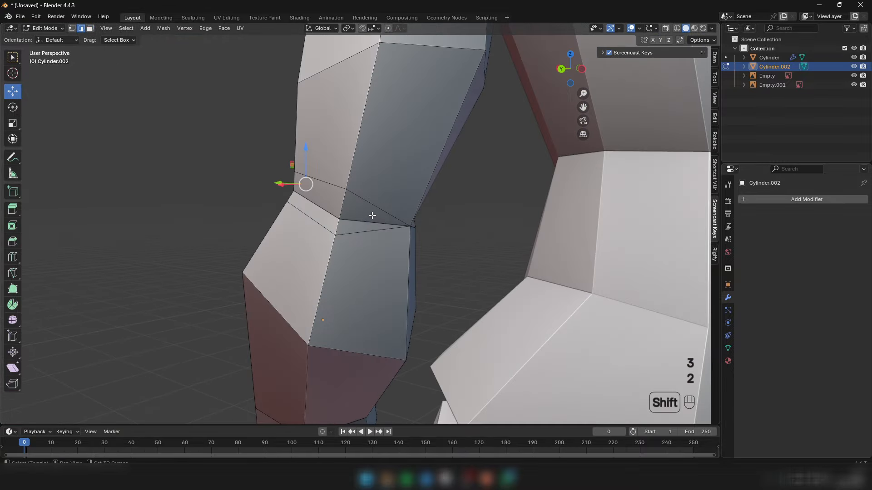
{"action": "left_click", "coordinate": [371, 218], "text": "shift"}
{"action": "right_click", "coordinate": [495, 209]}
{"action": "left_click", "coordinate": [453, 302]}
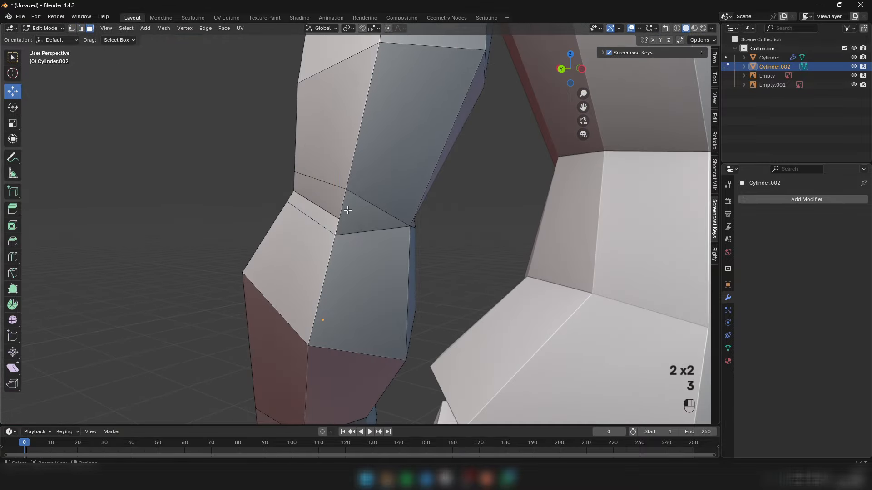
Step: Select the remaining middle edge of the elbow crease and scale it to refine the bend
{"action": "left_click", "coordinate": [322, 295], "text": "alt"}
{"action": "key", "text": "2"}
{"action": "left_click", "coordinate": [346, 203]}
{"action": "mouse_move", "coordinate": [347, 203]}
{"action": "middle_mouse_down"}
{"action": "mouse_move", "coordinate": [483, 206]}
{"action": "mouse_move", "coordinate": [478, 225]}
{"action": "mouse_move", "coordinate": [391, 190]}
{"action": "mouse_move", "coordinate": [358, 207]}
{"action": "mouse_move", "coordinate": [412, 185]}
{"action": "middle_mouse_up"}
{"action": "key", "text": "z"}
{"action": "scroll", "coordinate": [438, 219], "scroll_direction": "down", "scroll_amount": 3}
{"action": "key", "text": "z"}
{"action": "scroll", "coordinate": [454, 212], "scroll_direction": "up", "scroll_amount": 2}
{"action": "left_click", "coordinate": [468, 209]}
{"action": "key", "text": "2"}
{"action": "key", "text": "s"}
{"action": "left_click", "coordinate": [408, 184]}
Step: Shift the edge loop just above the elbow to tighten the crease
{"action": "key", "text": "2"}
{"action": "left_click", "coordinate": [338, 193], "text": "alt"}
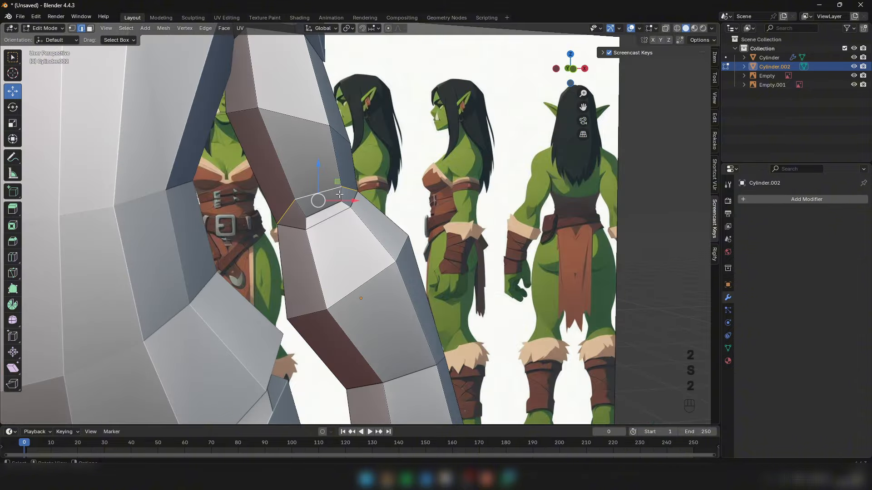
{"action": "left_click_drag", "start_coordinate": [336, 179], "coordinate": [351, 208]}
Step: Move the lower crease edge at the back of the elbow 0.000709 m in X, 0.000161 m in Y and -0.004346 m in Z
{"action": "left_click", "coordinate": [335, 216], "text": "alt"}
{"action": "mouse_move", "coordinate": [418, 215]}
{"action": "middle_mouse_down"}
{"action": "mouse_move", "coordinate": [285, 224]}
{"action": "mouse_move", "coordinate": [395, 221]}
{"action": "mouse_move", "coordinate": [417, 207]}
{"action": "mouse_move", "coordinate": [406, 220]}
{"action": "middle_mouse_up"}
{"action": "key", "text": "2"}
{"action": "left_click", "coordinate": [385, 212]}
{"action": "scroll", "coordinate": [406, 220], "scroll_direction": "up", "scroll_amount": 1}
{"action": "left_click_drag", "start_coordinate": [405, 220], "coordinate": [405, 221]}
{"action": "middle_click_drag", "start_coordinate": [404, 221], "coordinate": [390, 220]}
{"action": "left_click_drag", "start_coordinate": [386, 220], "coordinate": [385, 224]}
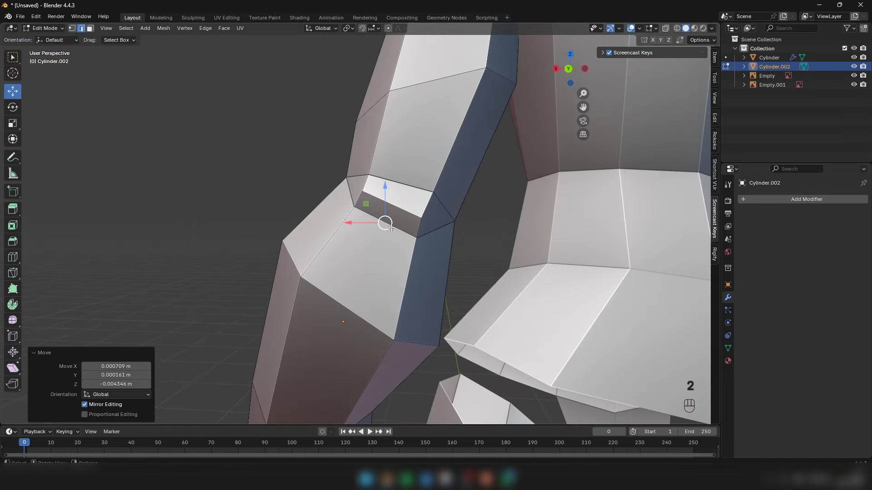
Step: Scale and nudge the elbow's back crease edges to finish the bend, and return to Object Mode
{"action": "middle_click_drag", "start_coordinate": [385, 223], "coordinate": [382, 222]}
{"action": "key", "text": "2"}
{"action": "key", "text": "s"}
{"action": "left_click", "coordinate": [470, 204]}
{"action": "middle_click_drag", "start_coordinate": [470, 203], "coordinate": [496, 211]}
{"action": "left_click_drag", "start_coordinate": [496, 208], "coordinate": [490, 208]}
{"action": "middle_click_drag", "start_coordinate": [490, 208], "coordinate": [454, 227]}
{"action": "key", "text": "2"}
{"action": "left_click", "coordinate": [418, 242]}
{"action": "scroll", "coordinate": [454, 227], "scroll_direction": "down", "scroll_amount": 7}
{"action": "key", "text": "Tab"}
Step: Select the arm together with the body and join them into one mirrored object
{"action": "middle_click_drag", "start_coordinate": [344, 220], "coordinate": [385, 233]}
{"action": "scroll", "coordinate": [355, 262], "scroll_direction": "down", "scroll_amount": 2}
{"action": "left_click", "coordinate": [324, 255]}
{"action": "scroll", "coordinate": [372, 235], "scroll_direction": "down", "scroll_amount": 3}
{"action": "scroll", "coordinate": [374, 237], "scroll_direction": "up", "scroll_amount": 4}
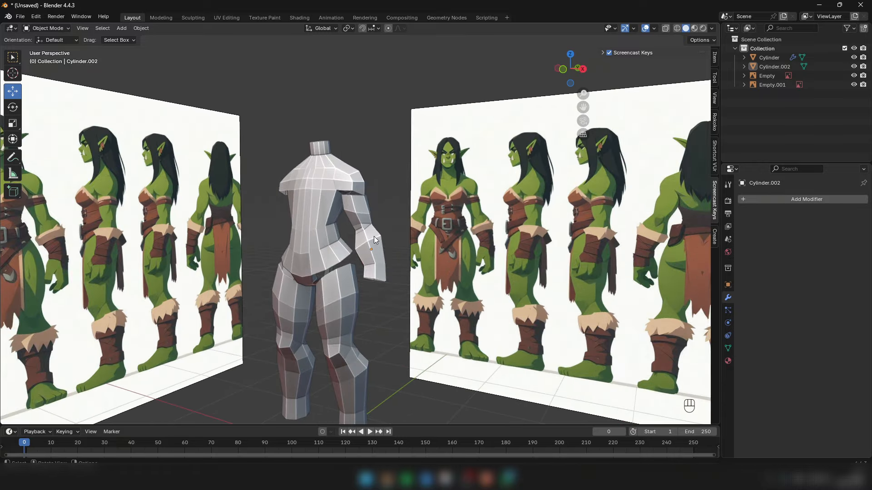
{"action": "left_click", "coordinate": [371, 233]}
{"action": "scroll", "coordinate": [347, 208], "scroll_direction": "down", "scroll_amount": 6}
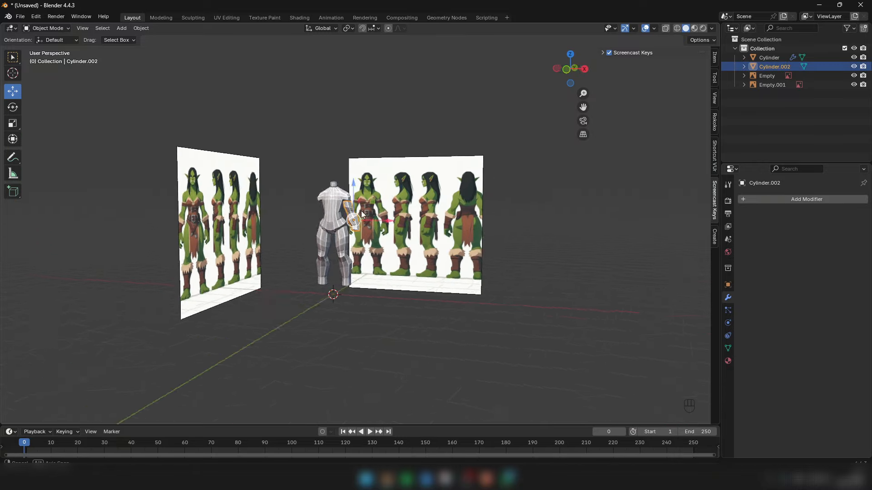
{"action": "scroll", "coordinate": [358, 214], "scroll_direction": "up", "scroll_amount": 6}
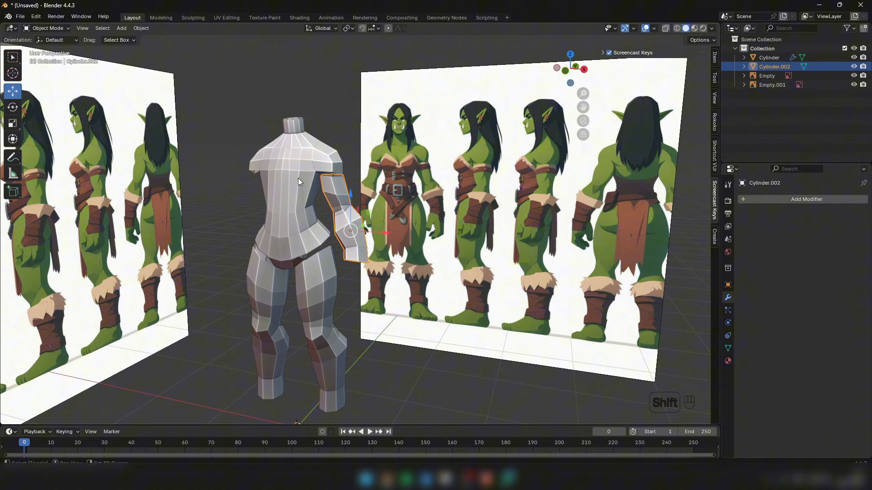
{"action": "left_click", "coordinate": [298, 178], "text": "shift"}
{"action": "right_click", "coordinate": [307, 279]}
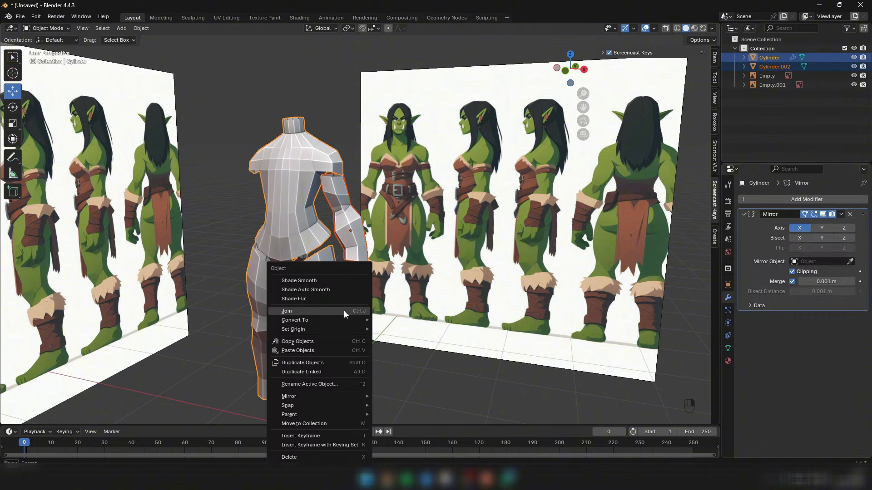
{"action": "left_click", "coordinate": [344, 311]}
Step: Examine the joined, mirrored body from the front, the side and all around against the references
{"action": "scroll", "coordinate": [340, 281], "scroll_direction": "down", "scroll_amount": 5}
{"action": "middle_click_drag", "start_coordinate": [338, 262], "coordinate": [323, 232]}
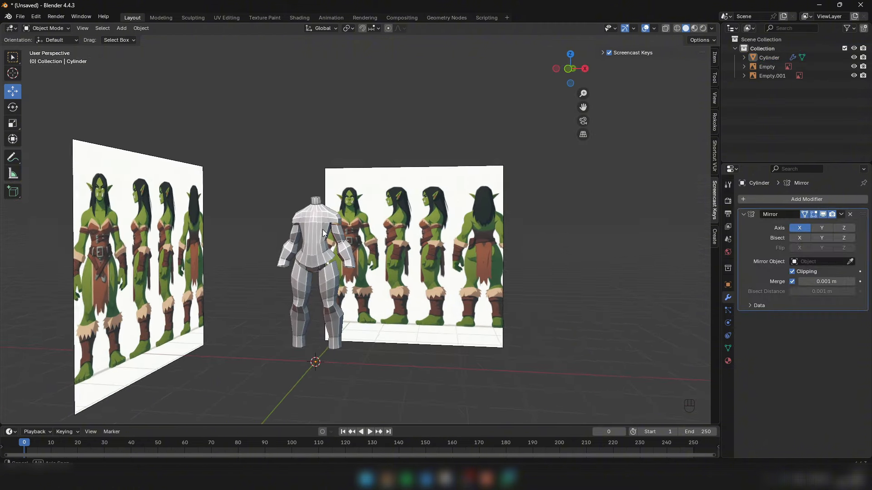
{"action": "key", "text": "KP_1"}
{"action": "key", "text": "KP_3"}
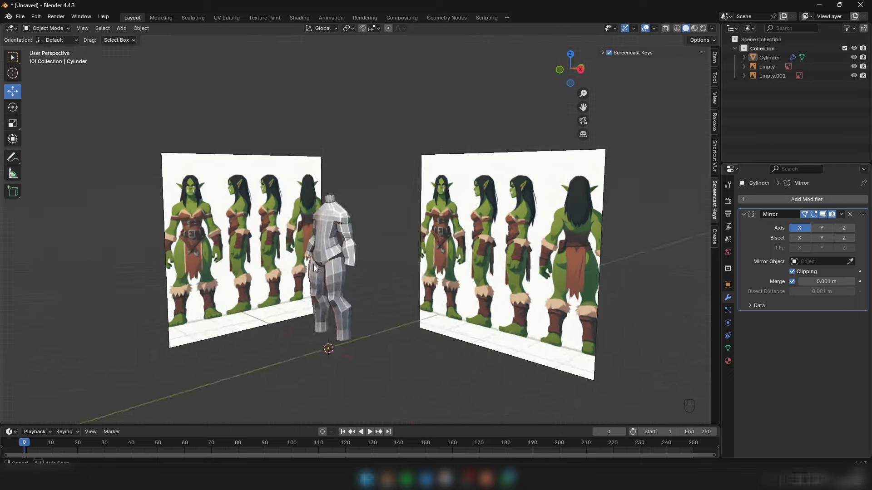
{"action": "middle_click_drag", "start_coordinate": [265, 254], "coordinate": [373, 263]}
{"action": "key", "text": "KP_1"}
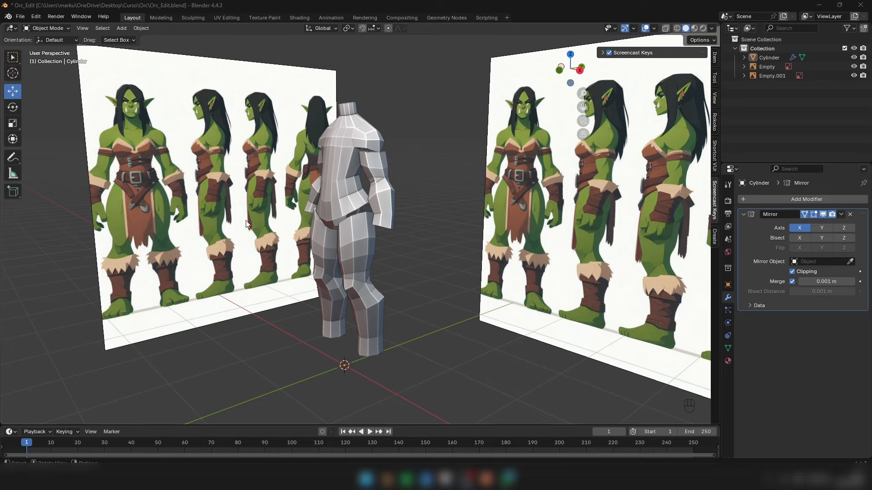
{"action": "scroll", "coordinate": [167, 216], "scroll_direction": "down", "scroll_amount": 2}
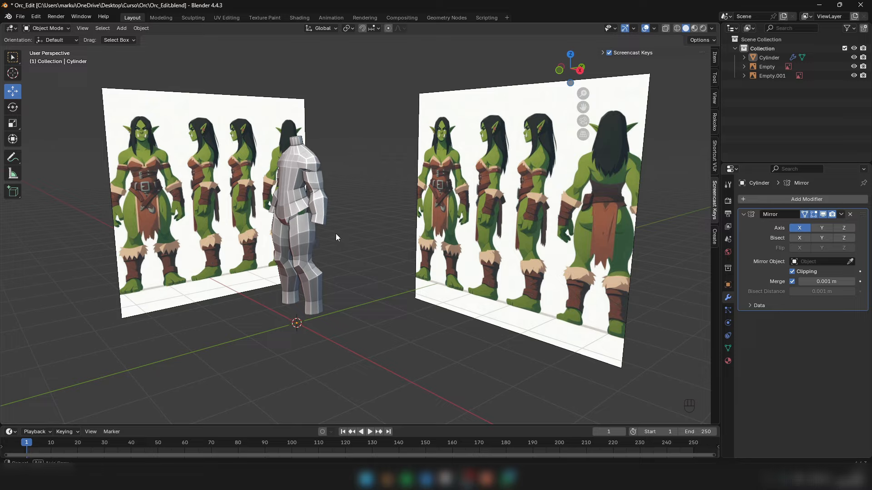
{"action": "middle_click_drag", "start_coordinate": [336, 233], "coordinate": [365, 172]}
{"action": "scroll", "coordinate": [326, 206], "scroll_direction": "up", "scroll_amount": 2}
{"action": "mouse_move", "coordinate": [386, 250]}
{"action": "middle_mouse_down"}
{"action": "mouse_move", "coordinate": [414, 265]}
{"action": "mouse_move", "coordinate": [406, 250]}
{"action": "mouse_move", "coordinate": [378, 247]}
{"action": "middle_mouse_up"}
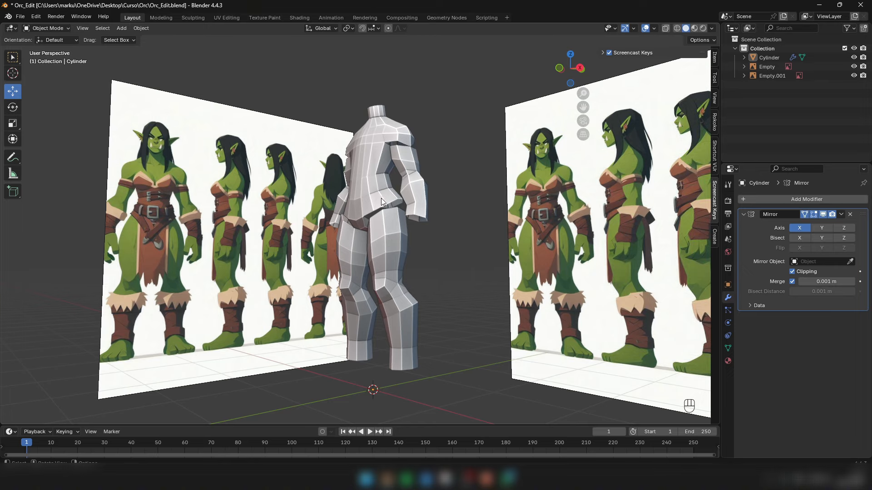
{"action": "middle_click_drag", "start_coordinate": [385, 133], "coordinate": [473, 169]}
{"action": "scroll", "coordinate": [397, 176], "scroll_direction": "up", "scroll_amount": 2}
{"action": "scroll", "coordinate": [438, 203], "scroll_direction": "down", "scroll_amount": 3}
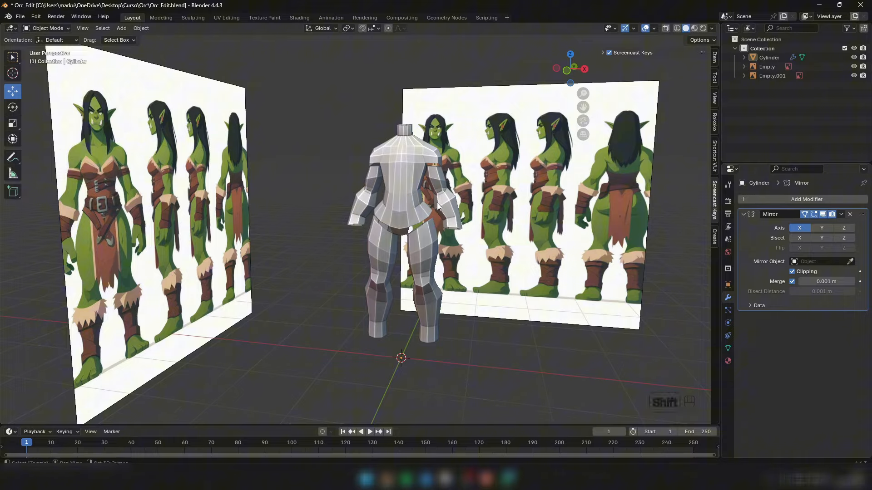
Step: Edit the body's vertices and merge the outer shoulder vertex with the arm's outer top vertex at last
{"action": "middle_click_drag", "start_coordinate": [437, 204], "coordinate": [435, 157]}
{"action": "scroll", "coordinate": [446, 165], "scroll_direction": "up", "scroll_amount": 3}
{"action": "left_click", "coordinate": [446, 164]}
{"action": "scroll", "coordinate": [435, 157], "scroll_direction": "down", "scroll_amount": 3}
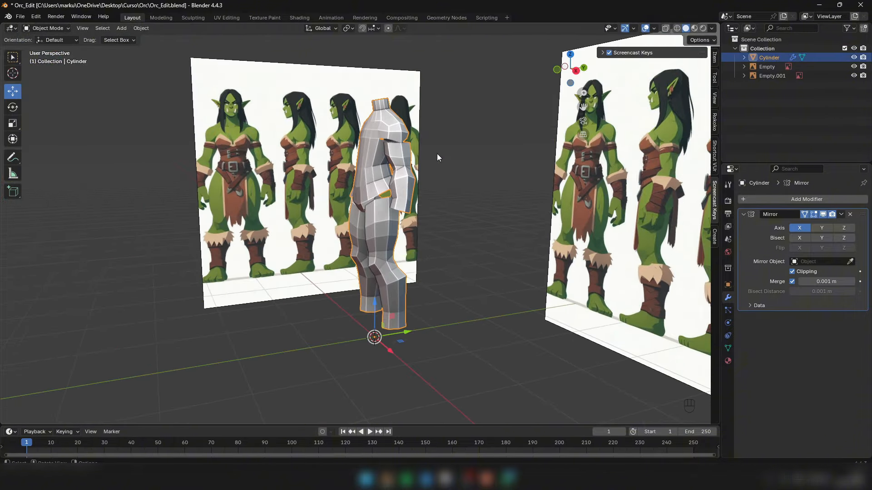
{"action": "key", "text": "Tab"}
{"action": "key", "text": "1"}
{"action": "scroll", "coordinate": [449, 169], "scroll_direction": "up", "scroll_amount": 5}
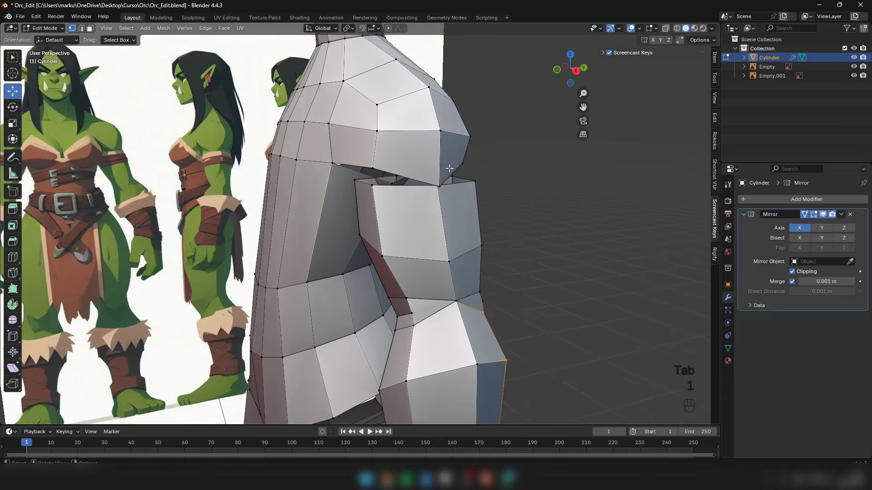
{"action": "scroll", "coordinate": [449, 168], "scroll_direction": "up", "scroll_amount": 3}
{"action": "middle_click_drag", "start_coordinate": [437, 198], "coordinate": [566, 191]}
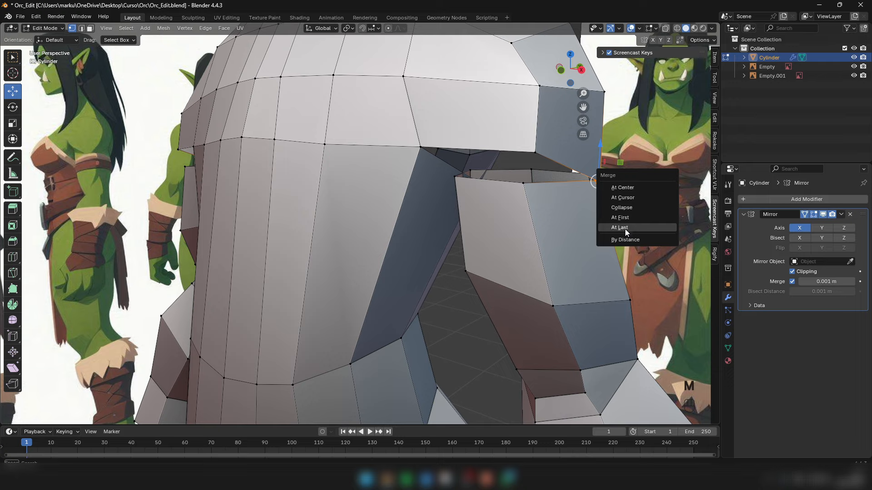
{"action": "left_click", "coordinate": [625, 228]}
Step: Merge the arm's front and back outer top vertices with the matching shoulder vertices, using At Last for the back pair
{"action": "middle_click_drag", "start_coordinate": [577, 178], "coordinate": [547, 181]}
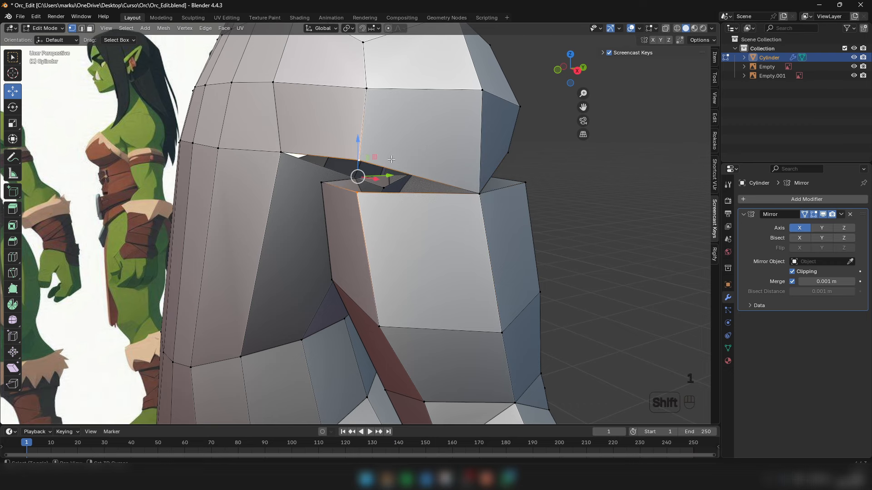
{"action": "key", "text": "m"}
{"action": "left_click", "coordinate": [486, 176]}
{"action": "middle_click_drag", "start_coordinate": [486, 176], "coordinate": [361, 183]}
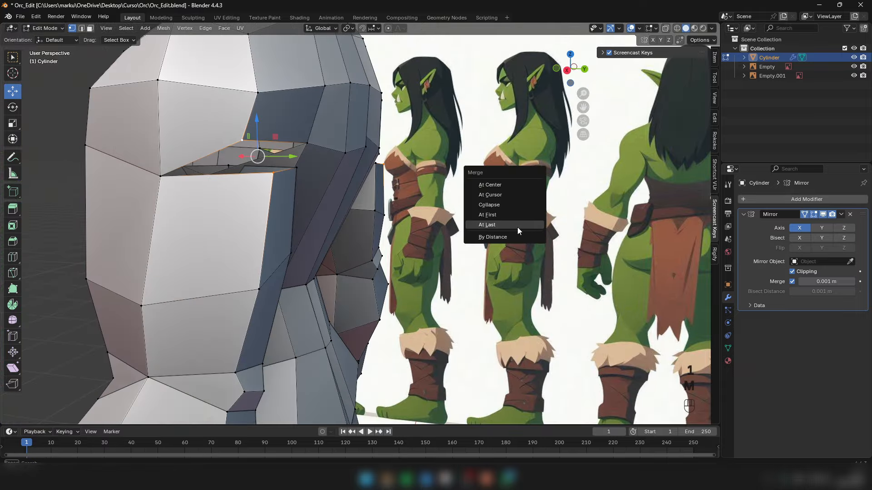
{"action": "left_click", "coordinate": [518, 225]}
Step: Add one edge loop over the shoulder with slide factor 0 and scale it up slightly
{"action": "middle_click_drag", "start_coordinate": [518, 226], "coordinate": [31, 221]}
{"action": "key", "text": "2"}
{"action": "left_click", "coordinate": [391, 127]}
{"action": "middle_click_drag", "start_coordinate": [391, 127], "coordinate": [321, 142]}
{"action": "key", "text": "s"}
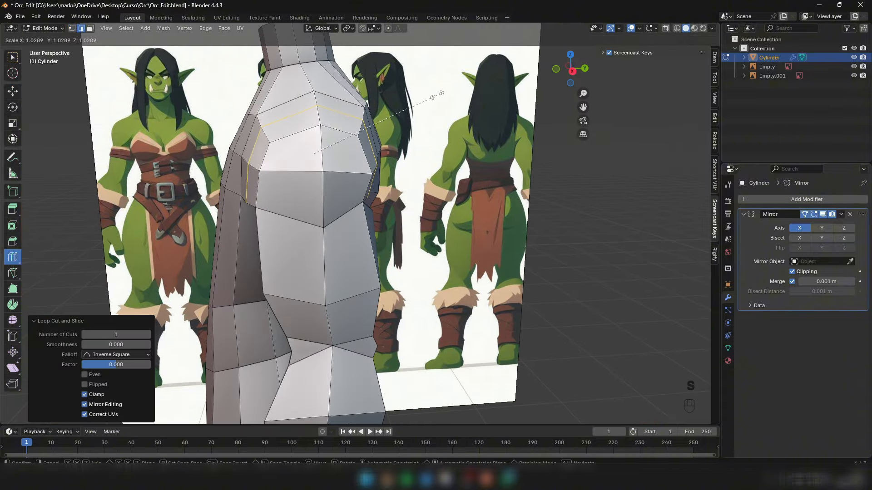
{"action": "left_click", "coordinate": [431, 104]}
Step: Merge the arm's inner back top vertex with the new torso vertex above it at center
{"action": "middle_click_drag", "start_coordinate": [265, 144], "coordinate": [222, 191]}
{"action": "key", "text": "1"}
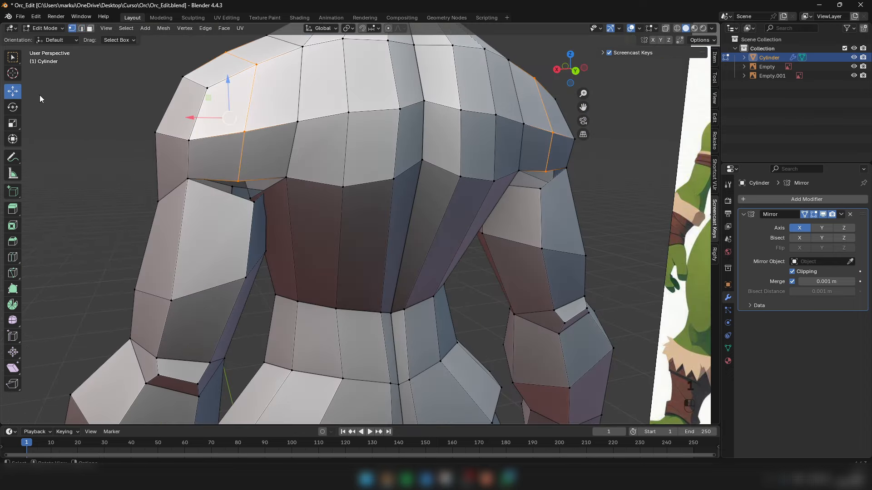
{"action": "middle_click_drag", "start_coordinate": [40, 99], "coordinate": [18, 91]}
{"action": "scroll", "coordinate": [251, 189], "scroll_direction": "up", "scroll_amount": 2}
{"action": "left_click", "coordinate": [239, 197]}
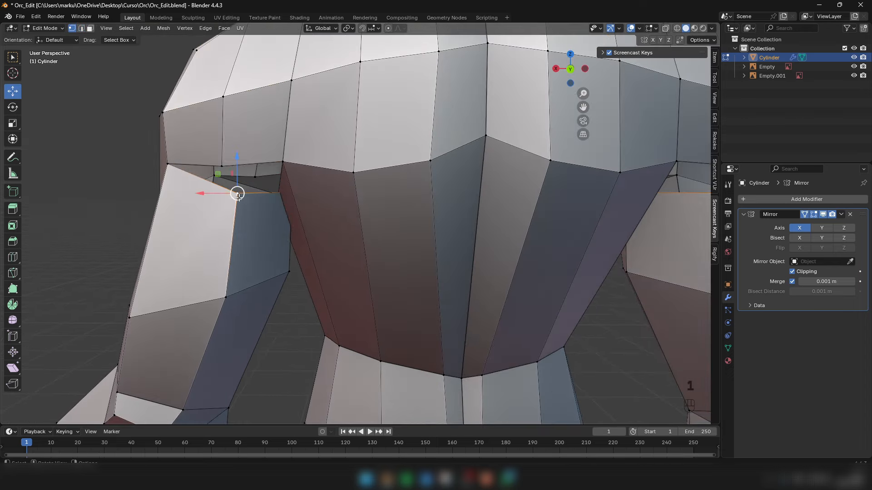
{"action": "left_click", "coordinate": [225, 167], "text": "shift"}
{"action": "middle_click_drag", "start_coordinate": [397, 183], "coordinate": [408, 185]}
{"action": "left_click", "coordinate": [380, 146]}
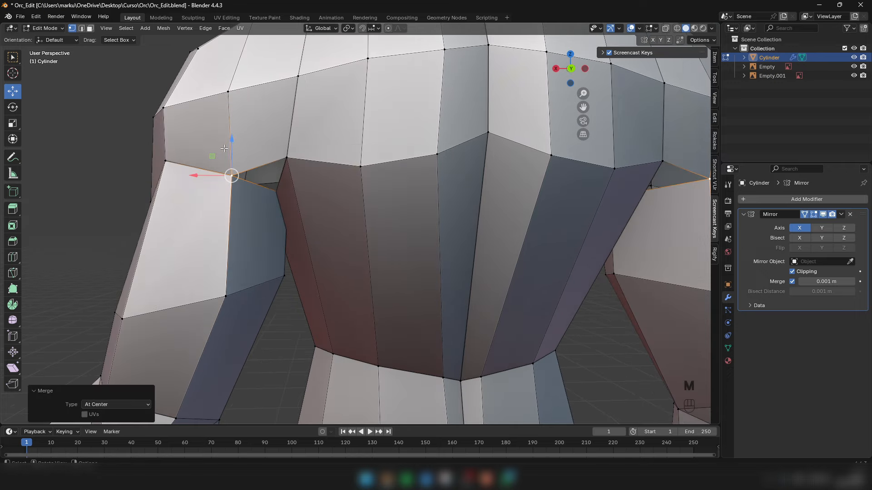
Step: Merge the arm's inner front top vertex with the torso vertex above it at the armpit
{"action": "middle_click_drag", "start_coordinate": [381, 152], "coordinate": [481, 157]}
{"action": "left_click_drag", "start_coordinate": [385, 176], "coordinate": [362, 171]}
{"action": "left_click", "coordinate": [341, 168]}
{"action": "middle_click_drag", "start_coordinate": [361, 171], "coordinate": [411, 179]}
{"action": "key", "text": "1"}
{"action": "left_click", "coordinate": [438, 173]}
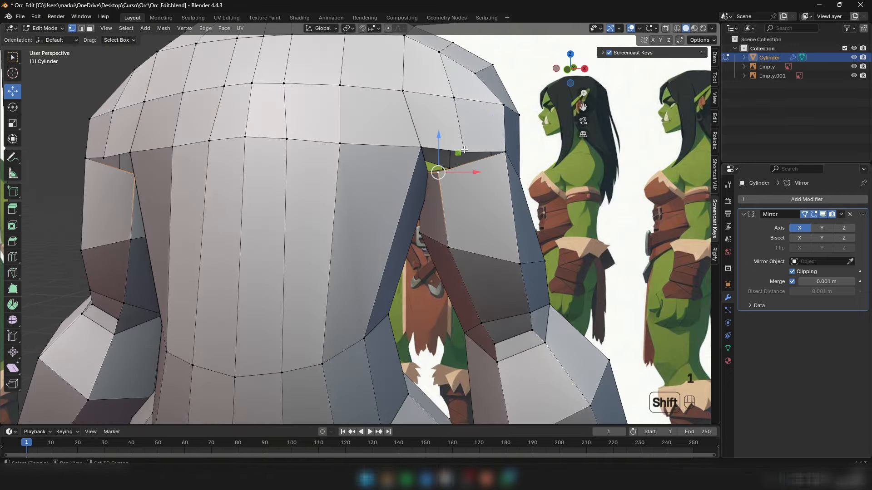
{"action": "left_click", "coordinate": [485, 193]}
{"action": "middle_click_drag", "start_coordinate": [485, 193], "coordinate": [456, 178]}
{"action": "key", "text": "z"}
{"action": "left_click", "coordinate": [461, 165]}
{"action": "key", "text": "z"}
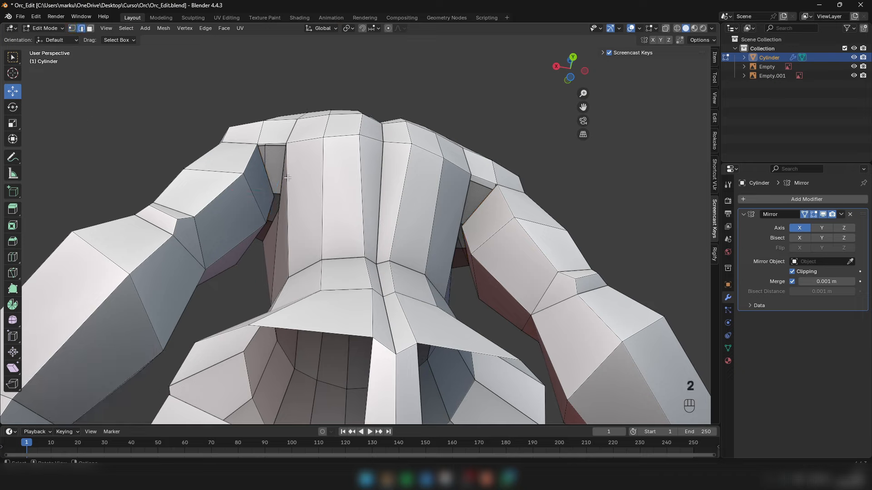
Step: Select the facing open edges on the arm and torso sides of the armpit gap
{"action": "scroll", "coordinate": [287, 178], "scroll_direction": "up", "scroll_amount": 4}
{"action": "middle_click_drag", "start_coordinate": [287, 178], "coordinate": [254, 217]}
{"action": "scroll", "coordinate": [238, 240], "scroll_direction": "up", "scroll_amount": 2}
{"action": "middle_click_drag", "start_coordinate": [254, 218], "coordinate": [279, 206], "text": "shift"}
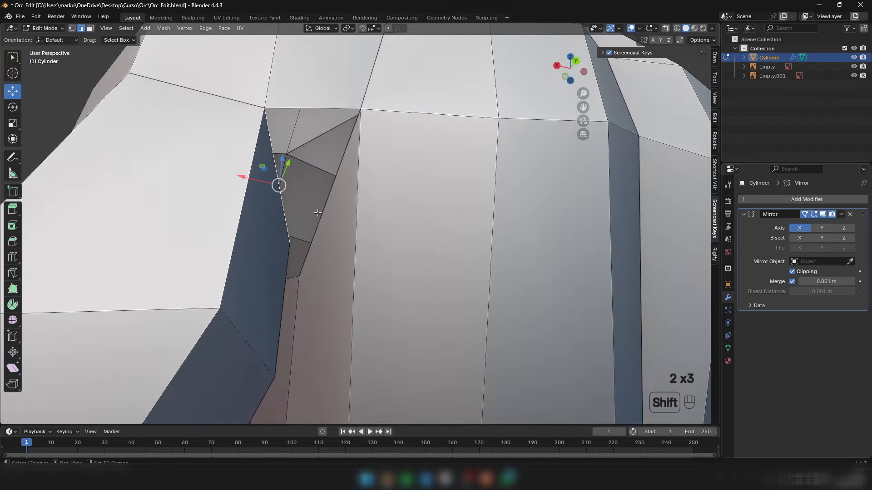
{"action": "middle_click_drag", "start_coordinate": [381, 209], "coordinate": [458, 223]}
{"action": "scroll", "coordinate": [391, 213], "scroll_direction": "down", "scroll_amount": 5}
{"action": "scroll", "coordinate": [458, 224], "scroll_direction": "up", "scroll_amount": 2}
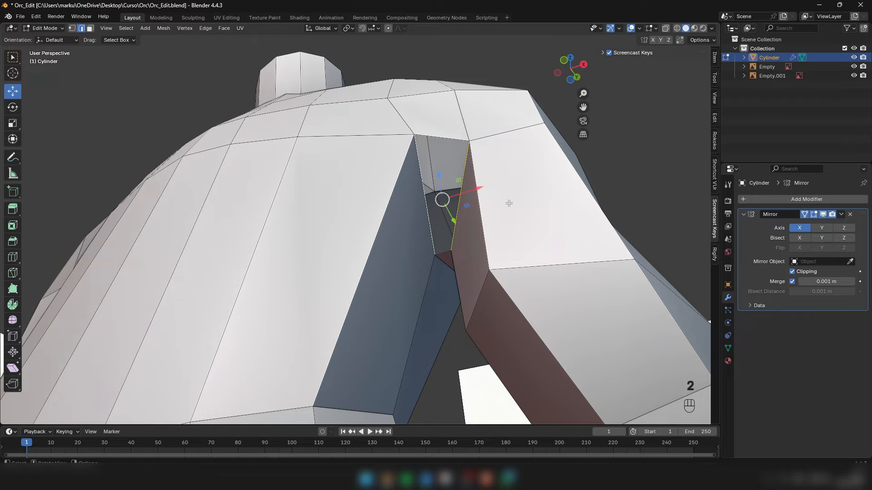
Step: Examine the face loop around the shoulders, then the whole body and the hip-to-thigh gap in Object Mode
{"action": "scroll", "coordinate": [458, 223], "scroll_direction": "down", "scroll_amount": 3}
{"action": "middle_click_drag", "start_coordinate": [443, 171], "coordinate": [278, 200]}
{"action": "key", "text": "3"}
{"action": "left_click", "coordinate": [249, 167], "text": "alt"}
{"action": "scroll", "coordinate": [262, 181], "scroll_direction": "down", "scroll_amount": 3}
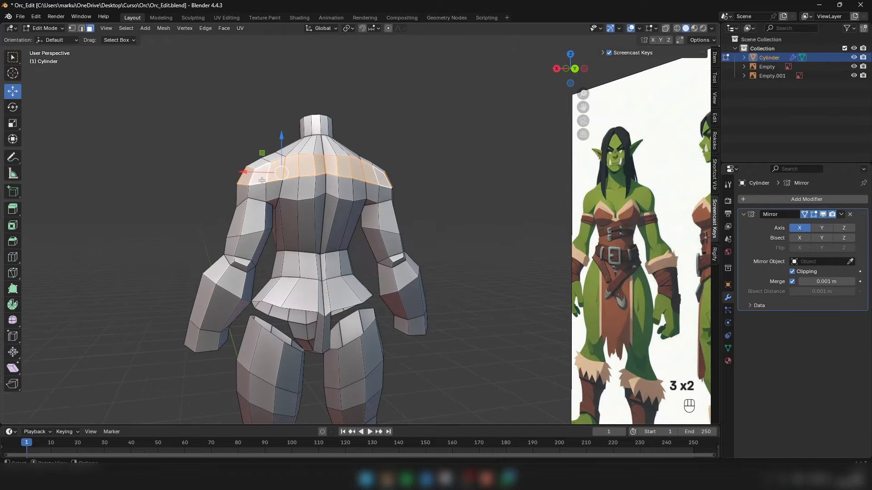
{"action": "middle_click_drag", "start_coordinate": [262, 168], "coordinate": [428, 257]}
{"action": "key", "text": "Tab"}
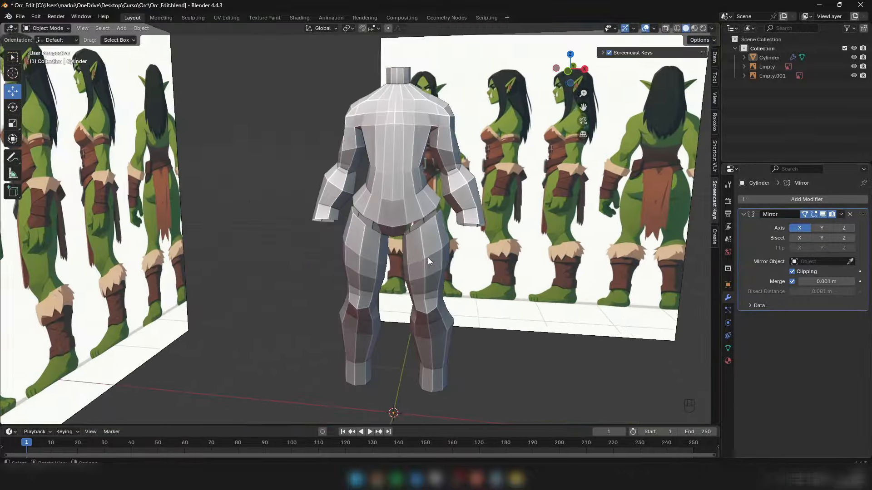
{"action": "scroll", "coordinate": [416, 219], "scroll_direction": "up", "scroll_amount": 5}
{"action": "middle_click_drag", "start_coordinate": [415, 219], "coordinate": [239, 214]}
{"action": "scroll", "coordinate": [313, 143], "scroll_direction": "down", "scroll_amount": 6}
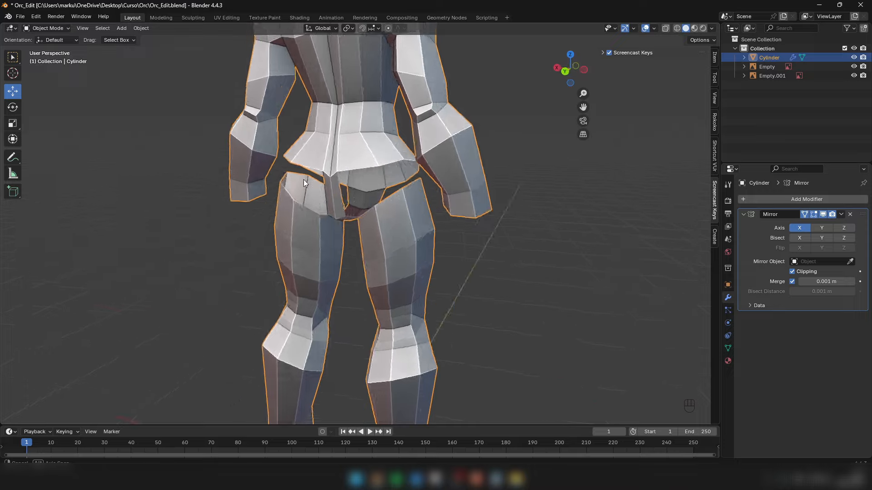
{"action": "middle_click_drag", "start_coordinate": [289, 183], "coordinate": [345, 177]}
{"action": "scroll", "coordinate": [333, 175], "scroll_direction": "up", "scroll_amount": 8}
{"action": "scroll", "coordinate": [318, 168], "scroll_direction": "down", "scroll_amount": 6}
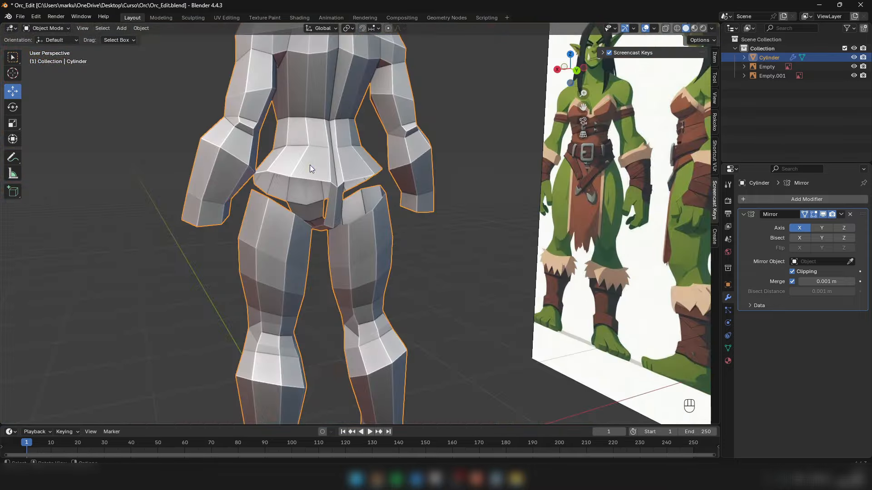
Step: In Edit Mode, move the hip's back hem vertex about -0.05 m along X and 0.037 m along Z
{"action": "key", "text": "Tab"}
{"action": "scroll", "coordinate": [290, 173], "scroll_direction": "up", "scroll_amount": 4}
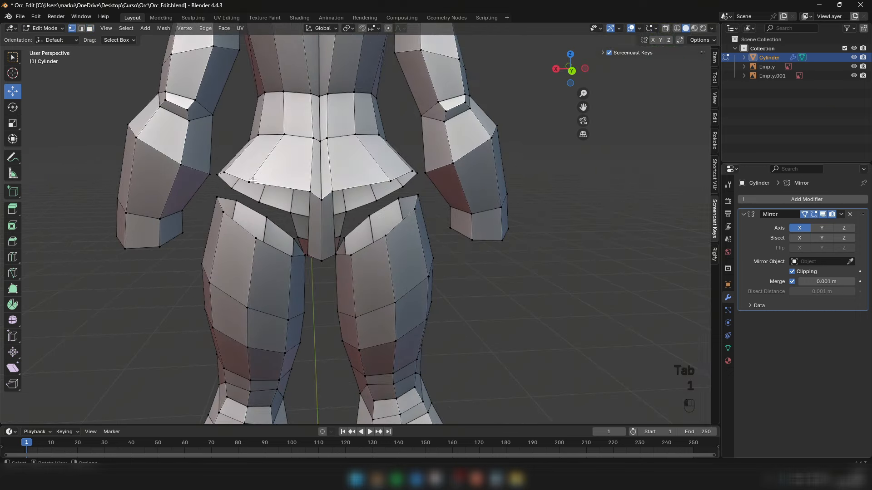
{"action": "left_click_drag", "start_coordinate": [250, 183], "coordinate": [262, 173]}
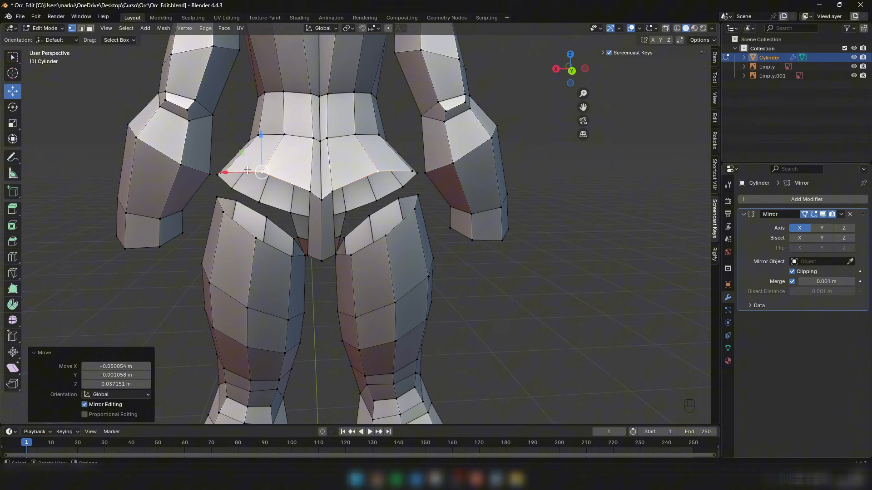
Step: Reposition the thigh's upper back vertices, moving the outer one about 0.028 m in X, -0.005 m in Y and -0.059 m in Z
{"action": "left_click", "coordinate": [256, 239]}
{"action": "middle_click_drag", "start_coordinate": [252, 238], "coordinate": [296, 227]}
{"action": "scroll", "coordinate": [293, 228], "scroll_direction": "up", "scroll_amount": 3}
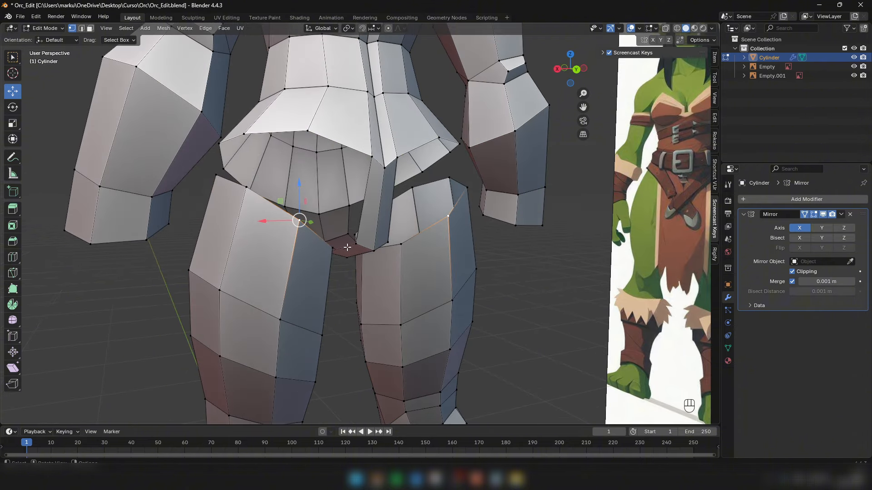
{"action": "middle_click_drag", "start_coordinate": [347, 247], "coordinate": [282, 200]}
{"action": "left_click_drag", "start_coordinate": [268, 195], "coordinate": [311, 213]}
{"action": "left_click", "coordinate": [311, 246]}
{"action": "left_click", "coordinate": [225, 188]}
{"action": "left_click_drag", "start_coordinate": [225, 188], "coordinate": [216, 208]}
{"action": "scroll", "coordinate": [336, 234], "scroll_direction": "down", "scroll_amount": 5}
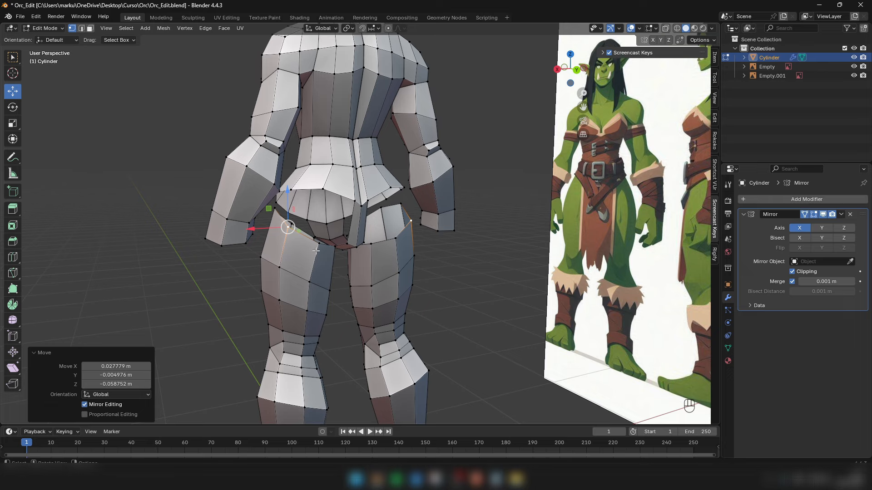
Step: Merge the thigh's inner back top vertex with the crotch strip's corner and move it about 0.019, -0.034 and 0.029 m in X, Y and Z
{"action": "middle_click_drag", "start_coordinate": [316, 250], "coordinate": [290, 227]}
{"action": "scroll", "coordinate": [302, 211], "scroll_direction": "up", "scroll_amount": 4}
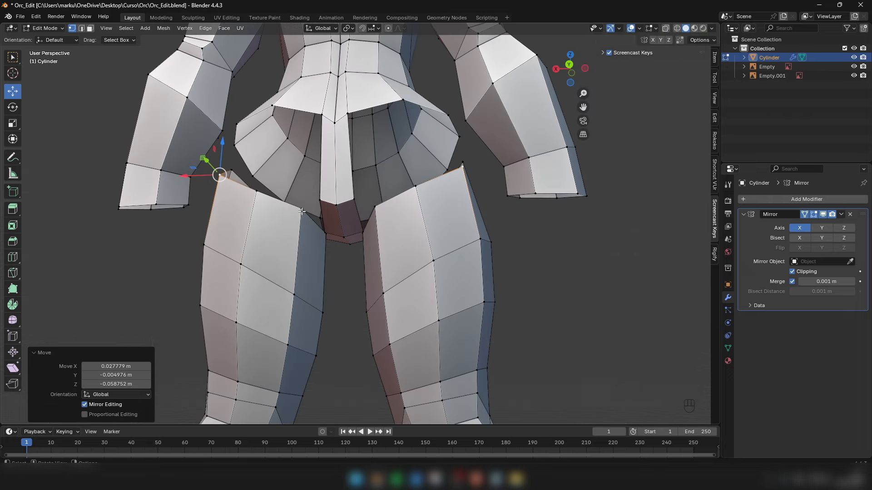
{"action": "left_click", "coordinate": [301, 209]}
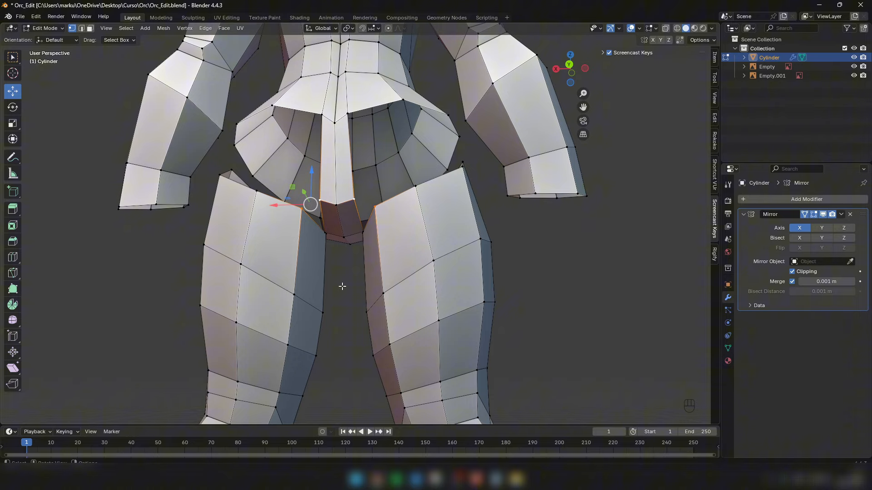
{"action": "left_click", "coordinate": [300, 324]}
{"action": "middle_click_drag", "start_coordinate": [300, 324], "coordinate": [448, 257]}
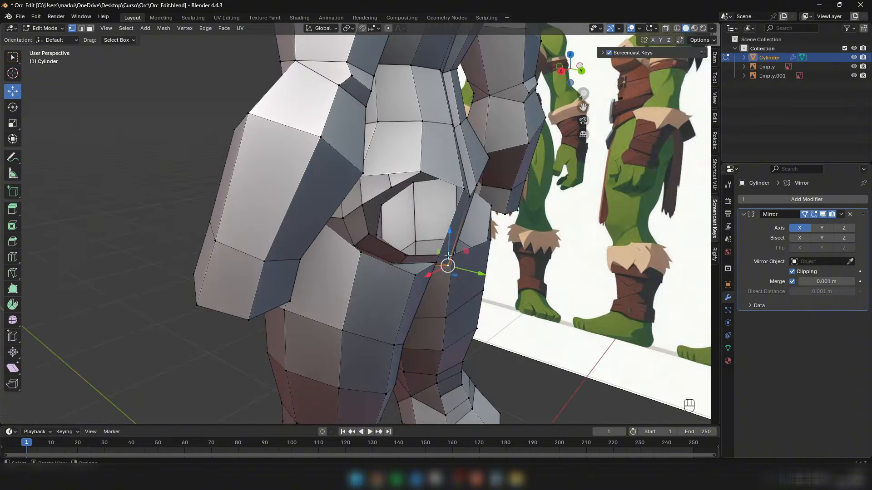
{"action": "left_click_drag", "start_coordinate": [448, 267], "coordinate": [440, 254]}
{"action": "middle_click_drag", "start_coordinate": [439, 255], "coordinate": [386, 153]}
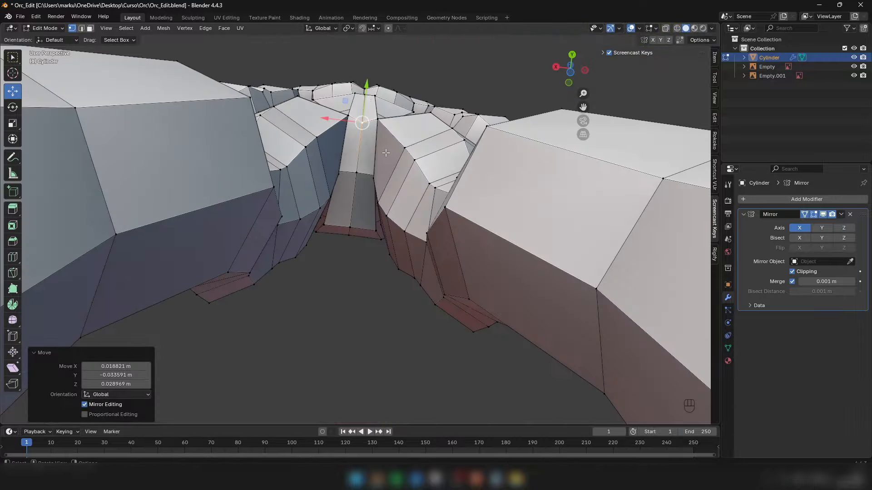
Step: Nudge the joined thigh corner along Y and X and raise the crotch strip's lower middle vertex about 0.015 m
{"action": "left_click_drag", "start_coordinate": [365, 88], "coordinate": [363, 91]}
{"action": "left_click", "coordinate": [349, 120]}
{"action": "left_click_drag", "start_coordinate": [327, 118], "coordinate": [330, 119]}
{"action": "left_click", "coordinate": [358, 128]}
{"action": "middle_click_drag", "start_coordinate": [358, 130], "coordinate": [365, 219]}
{"action": "left_click_drag", "start_coordinate": [362, 176], "coordinate": [362, 172]}
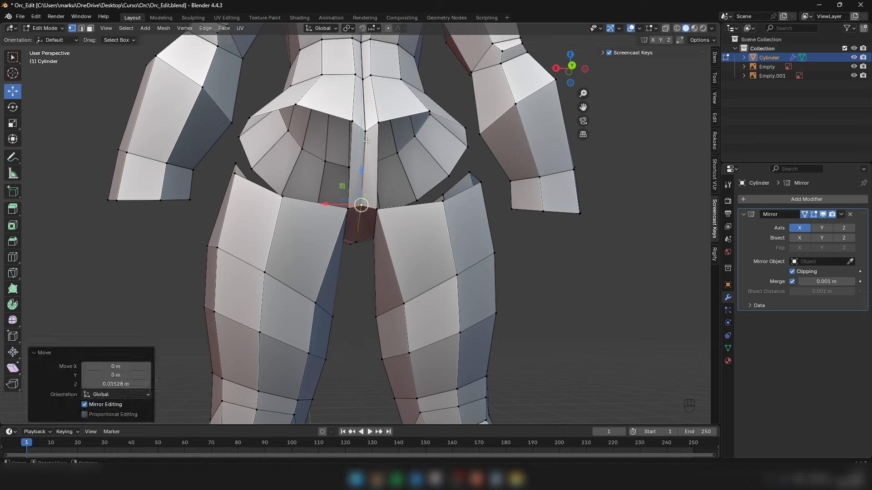
Step: Move the middle vertex at the strip's upper end, on the back hem, about -0.045 m along Y
{"action": "left_click", "coordinate": [366, 141]}
{"action": "middle_click_drag", "start_coordinate": [366, 142], "coordinate": [435, 169]}
{"action": "left_click_drag", "start_coordinate": [435, 169], "coordinate": [428, 168]}
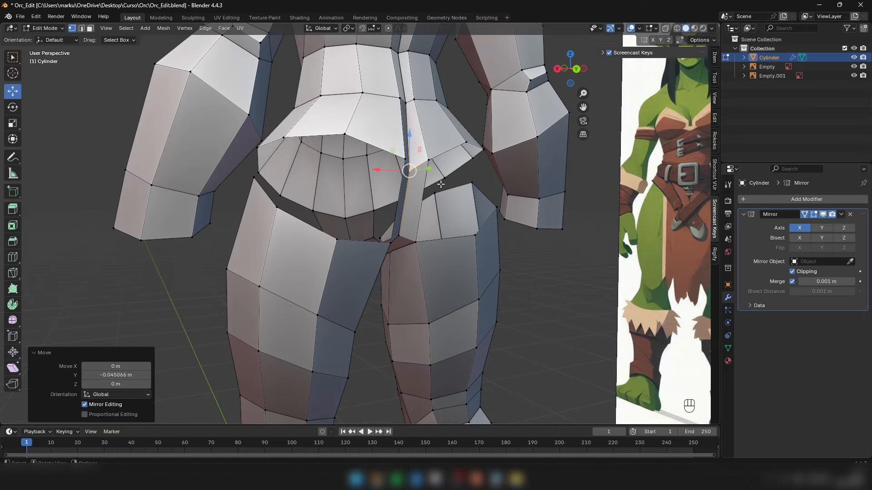
Step: Shift the strip's side vertex at the back hem about -0.0055 m and the vertex above it about 0.007 m along X
{"action": "middle_click_drag", "start_coordinate": [441, 183], "coordinate": [370, 154]}
{"action": "left_click", "coordinate": [357, 153]}
{"action": "left_click_drag", "start_coordinate": [334, 153], "coordinate": [336, 153]}
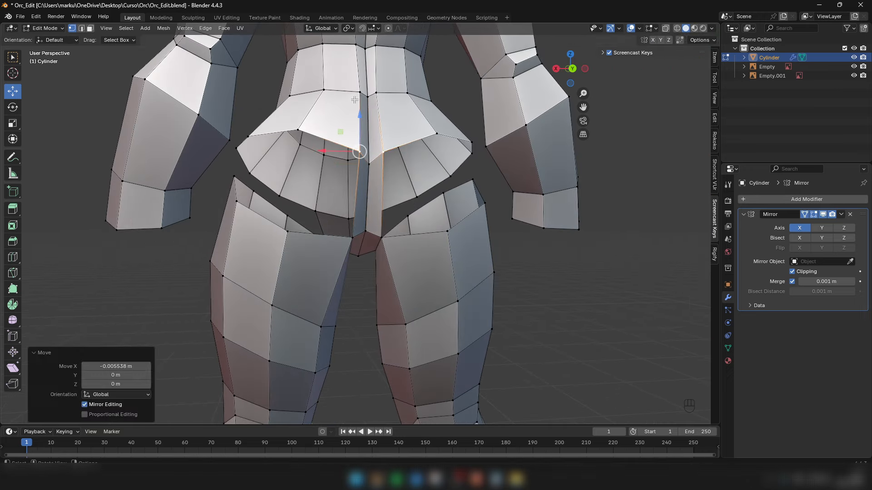
{"action": "left_click", "coordinate": [359, 94]}
{"action": "left_click_drag", "start_coordinate": [340, 93], "coordinate": [337, 94]}
Step: Adjust the joined back corner beside the crotch and move the thigh's inner top vertex inward along X
{"action": "scroll", "coordinate": [389, 229], "scroll_direction": "up", "scroll_amount": 2}
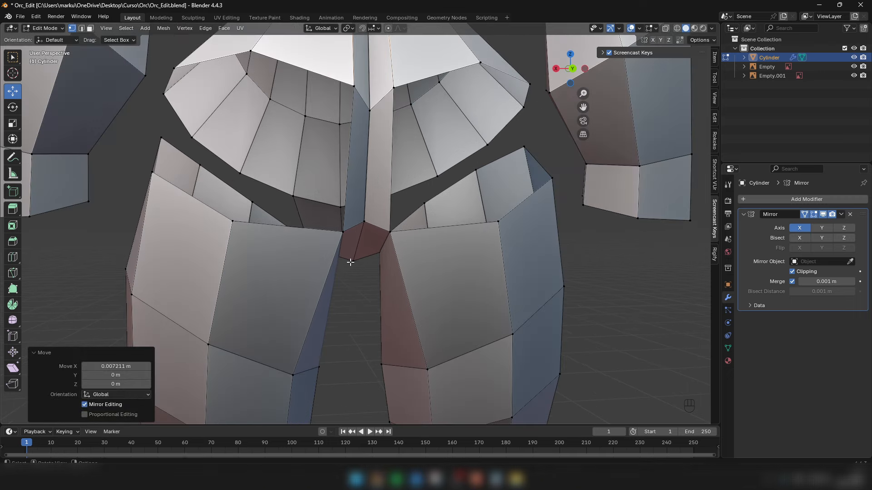
{"action": "middle_click_drag", "start_coordinate": [350, 261], "coordinate": [338, 259]}
{"action": "left_click", "coordinate": [343, 261]}
{"action": "left_click_drag", "start_coordinate": [335, 231], "coordinate": [336, 226]}
{"action": "left_click", "coordinate": [319, 252]}
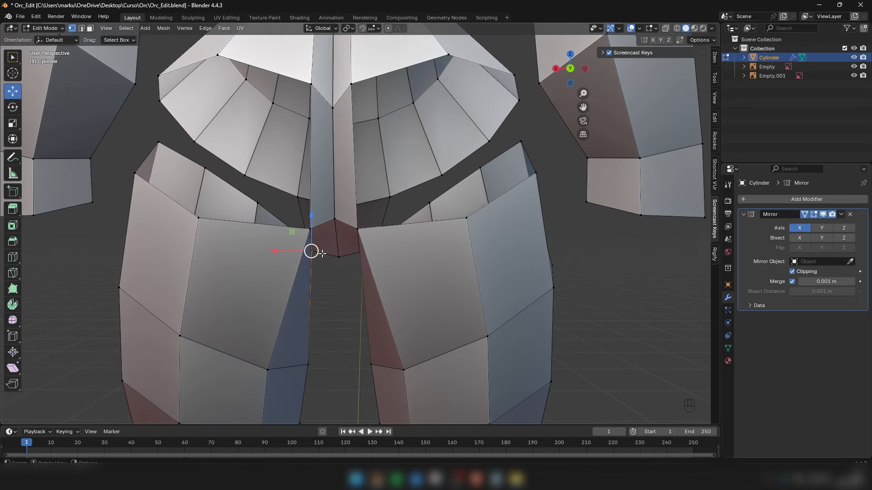
{"action": "left_click_drag", "start_coordinate": [293, 252], "coordinate": [341, 236]}
Step: Lower the crotch strip's back middle vertex slightly along Z
{"action": "left_click", "coordinate": [337, 260]}
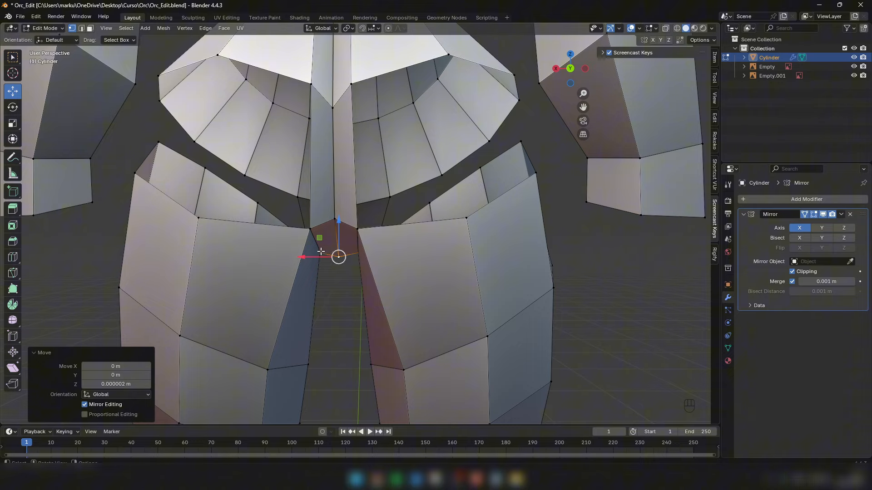
{"action": "left_click", "coordinate": [313, 253]}
{"action": "left_click", "coordinate": [311, 229]}
{"action": "left_click", "coordinate": [338, 220]}
{"action": "left_click_drag", "start_coordinate": [337, 194], "coordinate": [337, 205]}
Step: Merge the thigh's inner top vertex with the neighbouring crotch vertex at center
{"action": "middle_click_drag", "start_coordinate": [338, 205], "coordinate": [437, 207]}
{"action": "scroll", "coordinate": [338, 168], "scroll_direction": "down", "scroll_amount": 5}
{"action": "scroll", "coordinate": [443, 220], "scroll_direction": "up", "scroll_amount": 5}
{"action": "left_click", "coordinate": [432, 205], "text": "shift"}
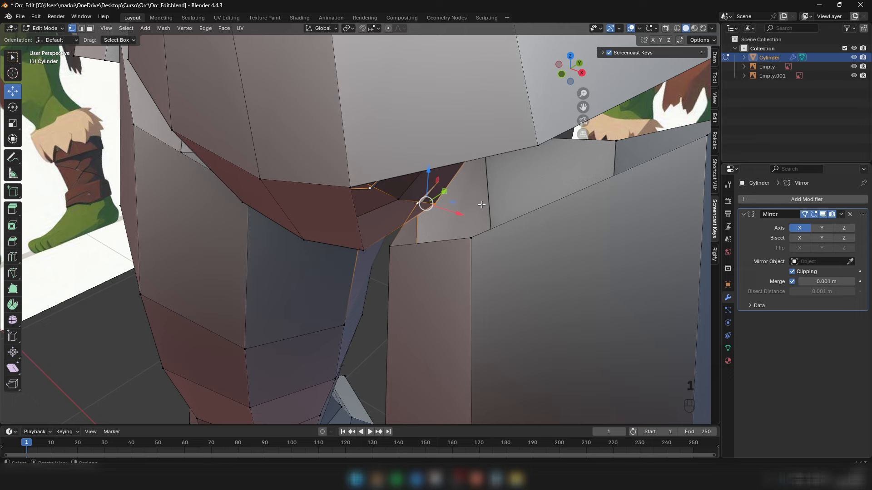
{"action": "left_click", "coordinate": [441, 165]}
Step: Merge the front hip corner beside the crotch with the thigh's inner front top vertex at last
{"action": "middle_click_drag", "start_coordinate": [441, 165], "coordinate": [494, 141]}
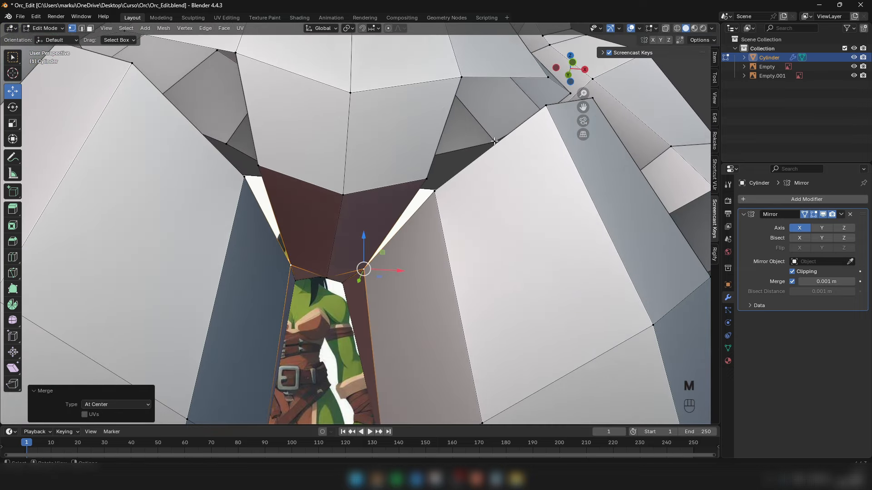
{"action": "left_click", "coordinate": [443, 199], "text": "shift"}
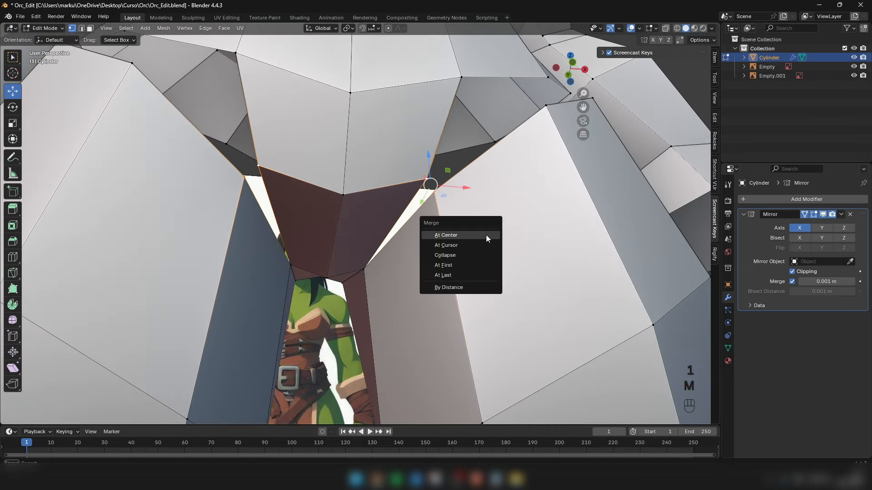
{"action": "left_click", "coordinate": [444, 275]}
{"action": "scroll", "coordinate": [458, 196], "scroll_direction": "down", "scroll_amount": 6}
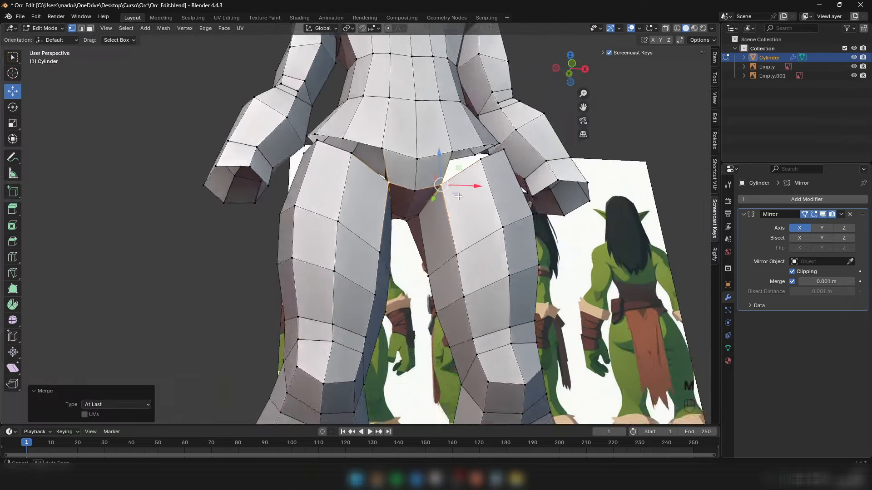
Step: In the front X-ray view, adjust the height of the thigh's middle front top vertex along Z
{"action": "key", "text": "KP_1"}
{"action": "key", "text": "alt+z"}
{"action": "key", "text": "g"}
{"action": "key", "text": "z"}
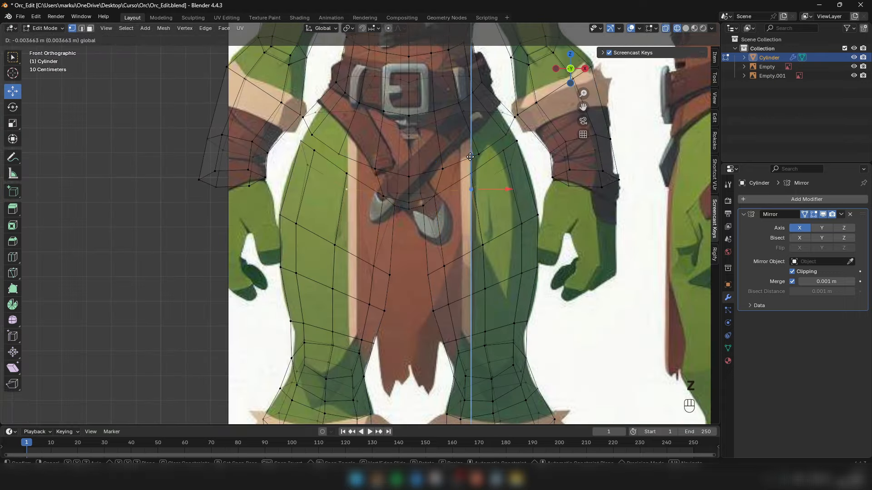
{"action": "key", "text": "ctrl+z"}
Step: Move the hip hem's outer front vertex about -0.038 m along X and 0.011 m along Z
{"action": "mouse_move", "coordinate": [470, 157]}
{"action": "left_mouse_down"}
{"action": "mouse_move", "coordinate": [448, 170]}
{"action": "mouse_move", "coordinate": [503, 115]}
{"action": "left_mouse_up"}
{"action": "key", "text": "z"}
{"action": "left_click", "coordinate": [479, 155]}
{"action": "left_click", "coordinate": [506, 136]}
{"action": "left_click", "coordinate": [507, 118], "text": "alt"}
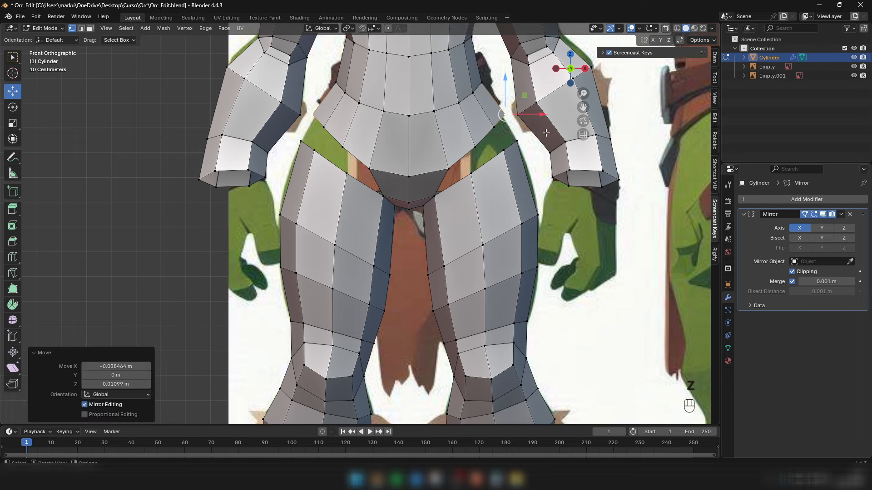
Step: Raise the middle vertex of the front hip line about 0.009 m along Z
{"action": "left_click", "coordinate": [448, 169]}
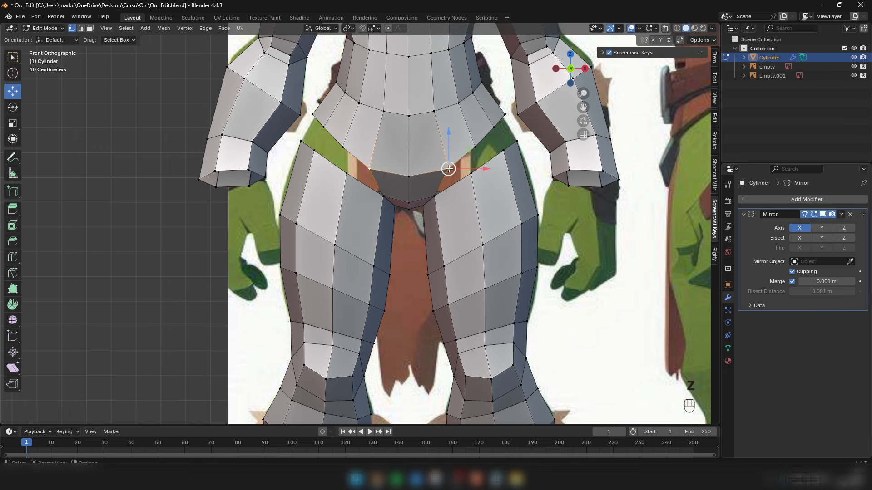
{"action": "left_click", "coordinate": [416, 174]}
{"action": "left_click_drag", "start_coordinate": [409, 144], "coordinate": [411, 142]}
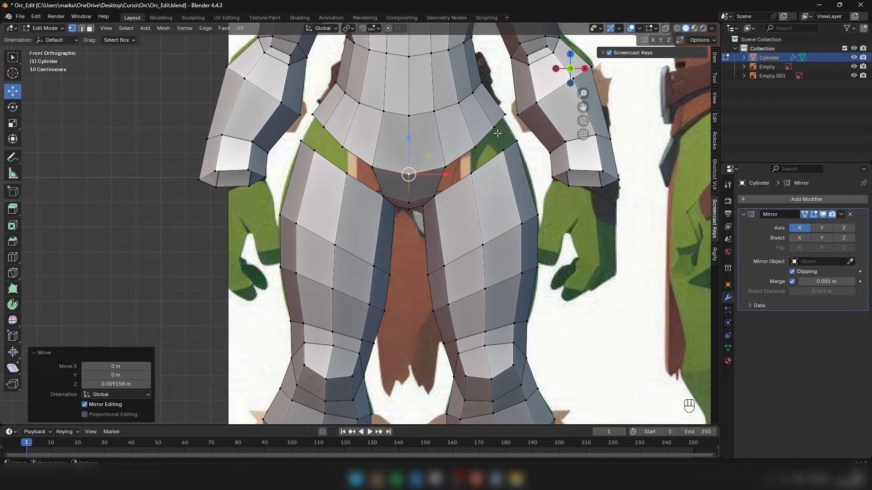
{"action": "middle_click_drag", "start_coordinate": [498, 133], "coordinate": [422, 157]}
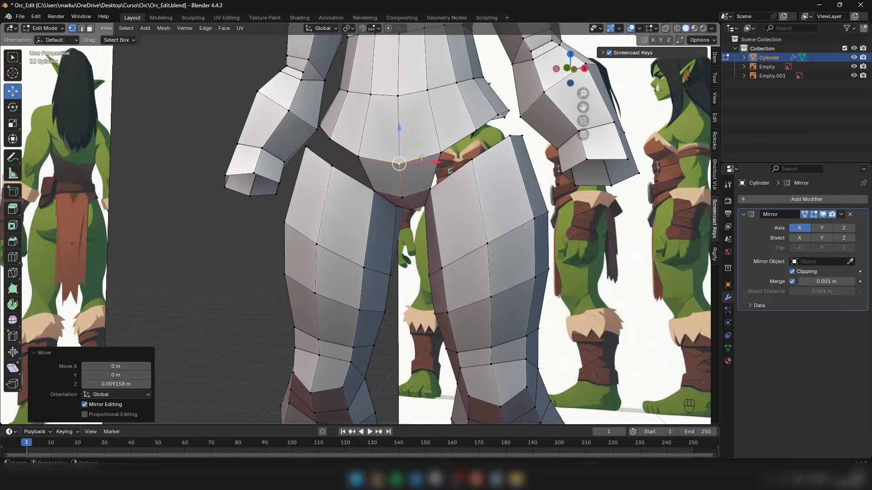
Step: Select the front hip line's middle edge and raise it about 0.018 m along Z in the front view
{"action": "key", "text": "2"}
{"action": "key", "text": "ctrl+z"}
{"action": "key", "text": "KP_1"}
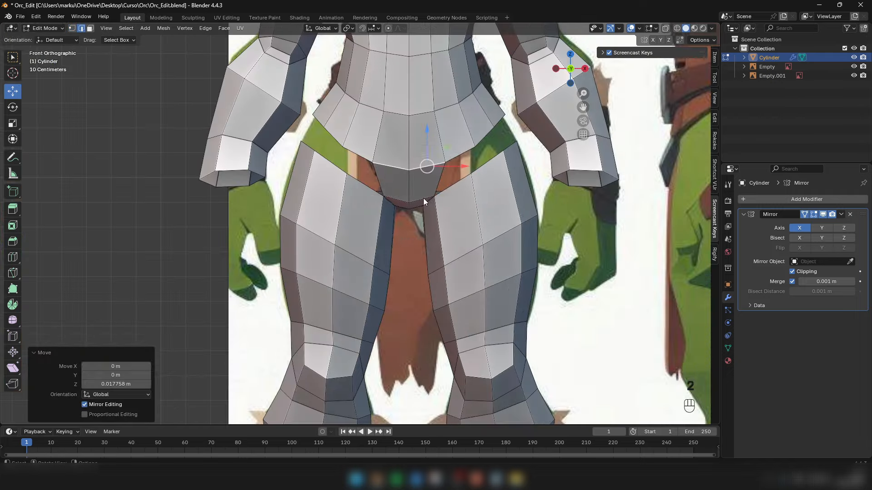
Step: In the front X-ray view, fine-tune the front hip line's outer vertex, ending with about -0.005 m along X and -0.002 m along Z
{"action": "key", "text": "alt+z"}
{"action": "key", "text": "ctrl+z"}
{"action": "key", "text": "ctrl+z"}
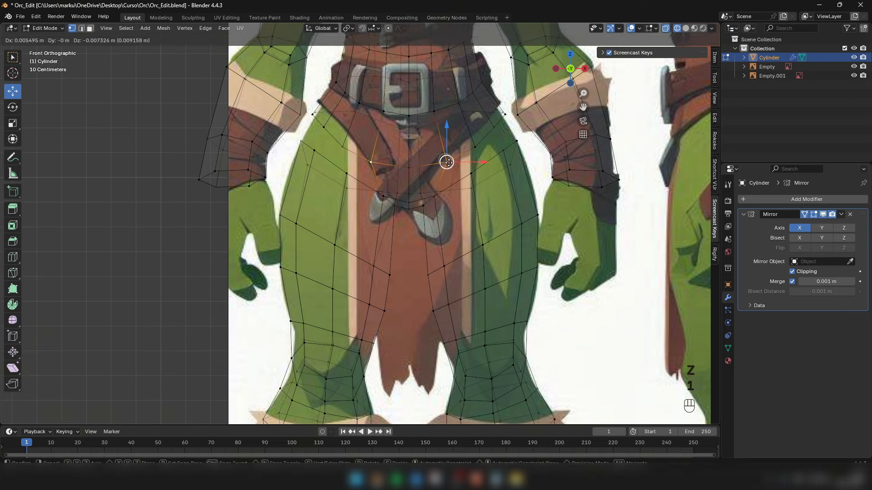
{"action": "left_click", "coordinate": [472, 174]}
{"action": "key", "text": "alt+z"}
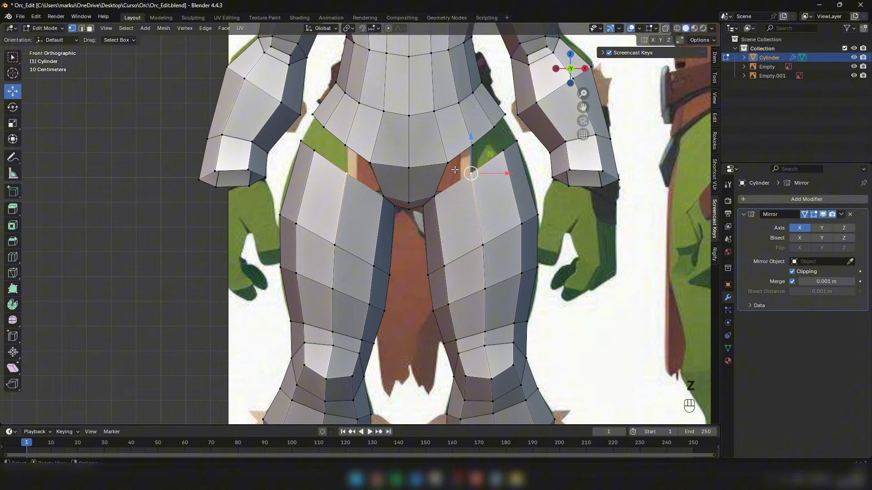
{"action": "left_click", "coordinate": [335, 177]}
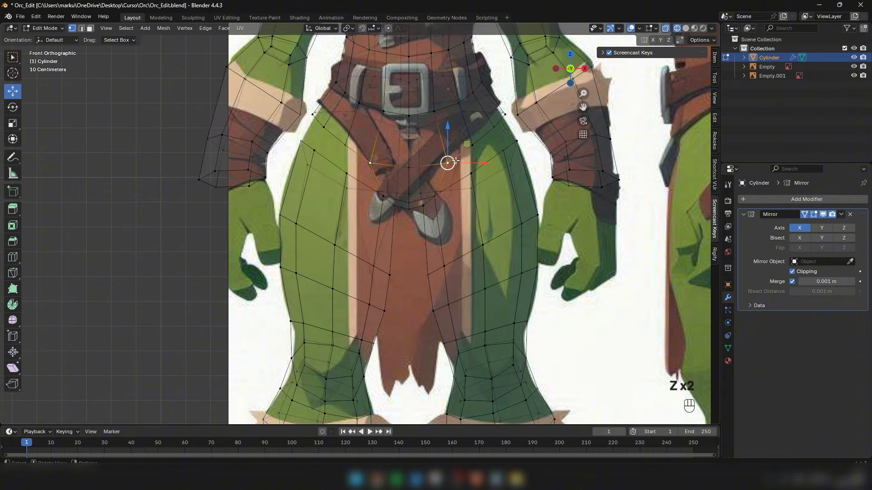
{"action": "left_click_drag", "start_coordinate": [455, 160], "coordinate": [453, 161]}
{"action": "key", "text": "z"}
{"action": "middle_click_drag", "start_coordinate": [530, 180], "coordinate": [386, 204]}
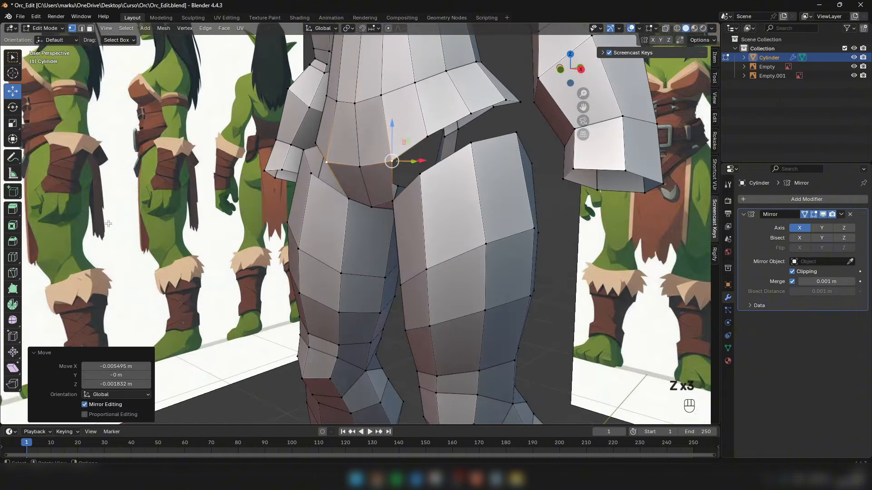
Step: Add one centred loop cut across the front crotch panel below the hip line and shift the new loop slightly
{"action": "key", "text": "2"}
{"action": "left_click", "coordinate": [357, 187]}
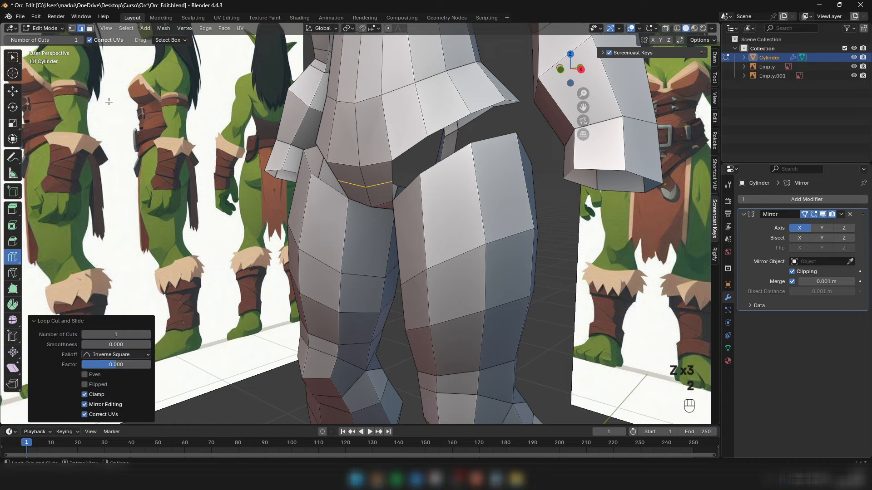
{"action": "left_click", "coordinate": [11, 90]}
{"action": "middle_click_drag", "start_coordinate": [377, 164], "coordinate": [417, 184]}
{"action": "left_click_drag", "start_coordinate": [417, 184], "coordinate": [408, 183]}
Step: Adjust the depth of the outer vertices at the front crotch panel, moving the last one about 0.011 m along Y
{"action": "key", "text": "1"}
{"action": "middle_click_drag", "start_coordinate": [408, 184], "coordinate": [407, 156]}
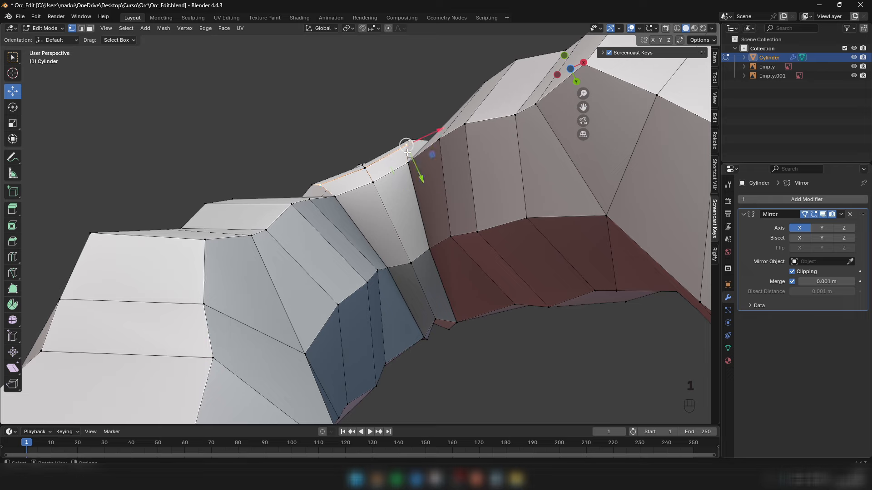
{"action": "left_click_drag", "start_coordinate": [408, 153], "coordinate": [421, 190]}
{"action": "middle_click_drag", "start_coordinate": [421, 190], "coordinate": [423, 177]}
{"action": "left_click", "coordinate": [419, 126]}
{"action": "middle_click_drag", "start_coordinate": [419, 127], "coordinate": [421, 128]}
{"action": "left_click_drag", "start_coordinate": [428, 189], "coordinate": [430, 197]}
{"action": "middle_click_drag", "start_coordinate": [430, 197], "coordinate": [431, 164]}
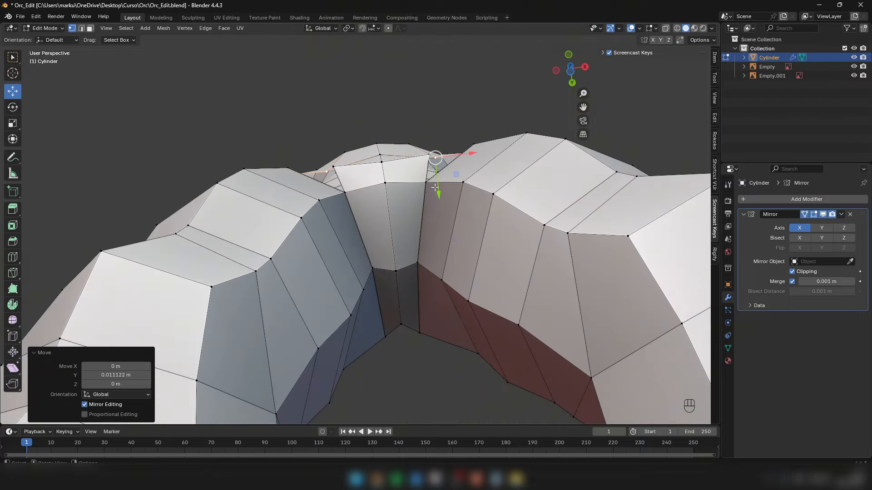
Step: Refine the depth of the front crotch panel's new loop, finishing with a move of about -0.007 m along Y
{"action": "left_click", "coordinate": [431, 158]}
{"action": "left_click_drag", "start_coordinate": [434, 182], "coordinate": [387, 195]}
{"action": "left_click", "coordinate": [388, 167]}
{"action": "middle_click_drag", "start_coordinate": [388, 195], "coordinate": [347, 214]}
Step: Fill a face between the side of the crotch panel and the inner front top edge of the thigh
{"action": "key", "text": "2"}
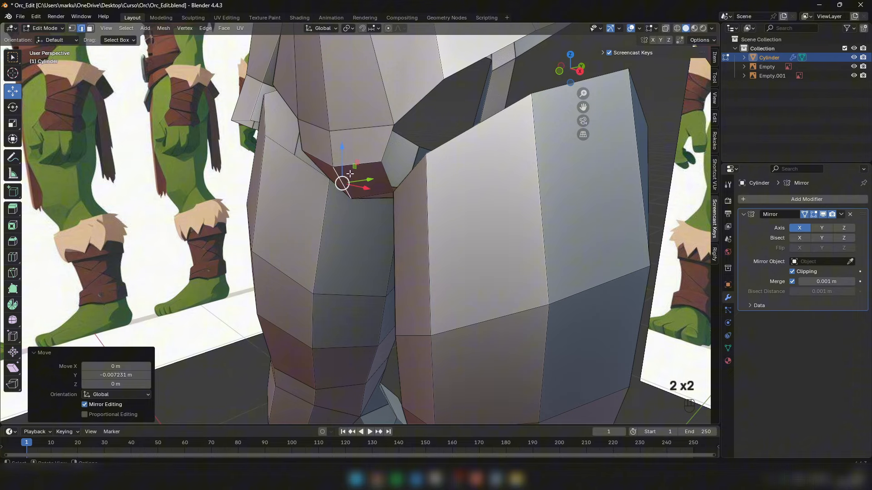
{"action": "left_click", "coordinate": [339, 178]}
{"action": "middle_click_drag", "start_coordinate": [340, 176], "coordinate": [311, 154]}
{"action": "key", "text": "1"}
{"action": "left_click", "coordinate": [305, 130]}
{"action": "left_click_drag", "start_coordinate": [336, 126], "coordinate": [331, 122]}
{"action": "middle_click_drag", "start_coordinate": [331, 122], "coordinate": [389, 129]}
{"action": "key", "text": "2"}
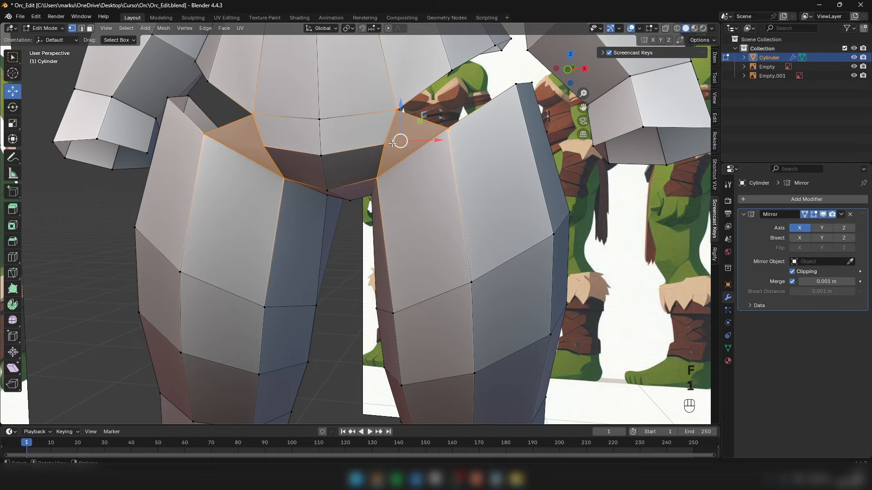
Step: Move the side vertex of the crotch panel's middle loop slightly inward along X and inspect the thigh junction from below
{"action": "left_click", "coordinate": [386, 144]}
{"action": "middle_click_drag", "start_coordinate": [386, 144], "coordinate": [398, 143]}
{"action": "left_click_drag", "start_coordinate": [432, 144], "coordinate": [420, 144]}
{"action": "middle_click_drag", "start_coordinate": [419, 144], "coordinate": [358, 164]}
{"action": "key", "text": "2"}
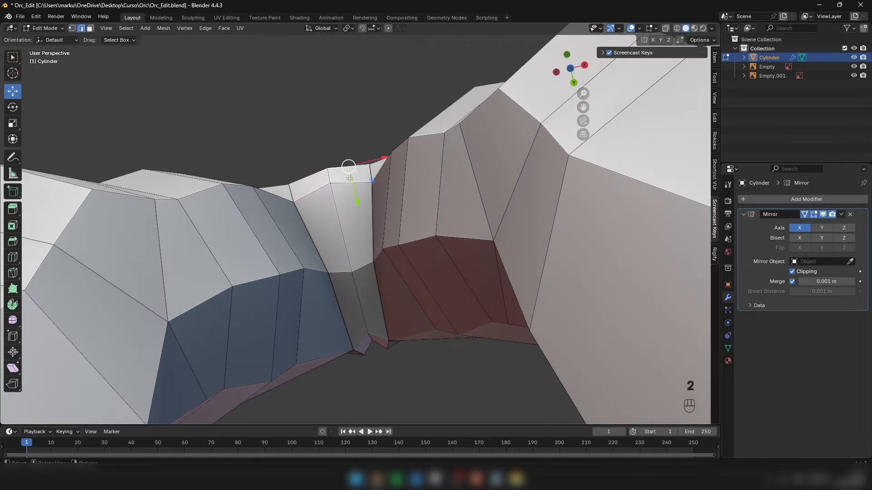
{"action": "key", "text": "3"}
{"action": "middle_click_drag", "start_coordinate": [345, 183], "coordinate": [444, 183]}
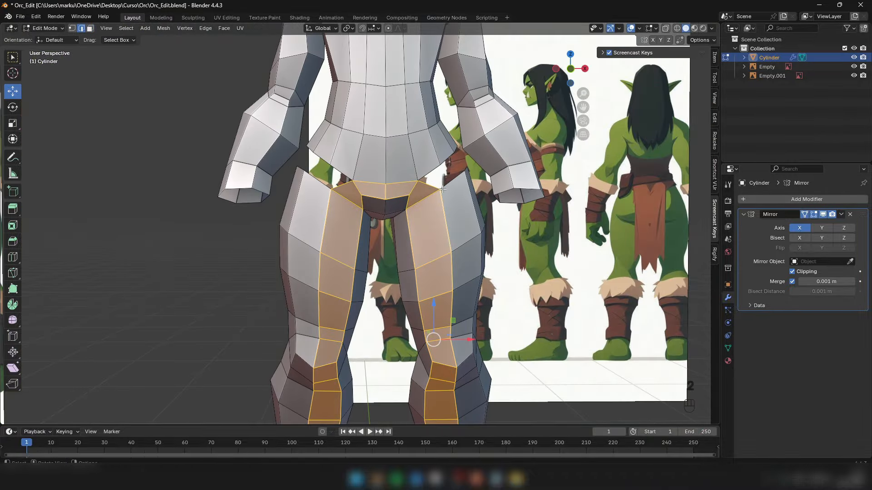
Step: Vertex-slide the thigh's middle front top vertex along its edge by a factor of about 0.17
{"action": "key", "text": "1"}
{"action": "left_click", "coordinate": [443, 189]}
{"action": "scroll", "coordinate": [443, 189], "scroll_direction": "up", "scroll_amount": 3}
{"action": "key", "text": "g"}
{"action": "key", "text": "g"}
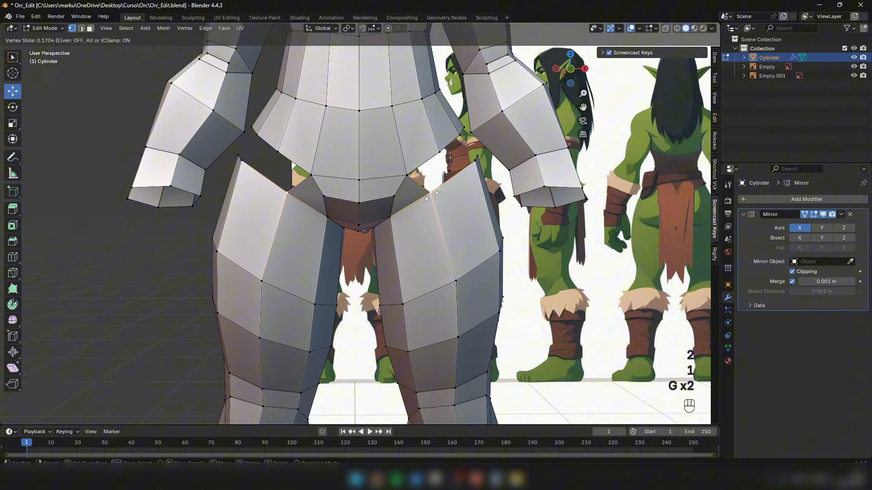
{"action": "left_click", "coordinate": [430, 195]}
Step: Fill the front gap between the hip hem's inner edge and the thigh's top edge with a face
{"action": "key", "text": "2"}
{"action": "left_click", "coordinate": [420, 162]}
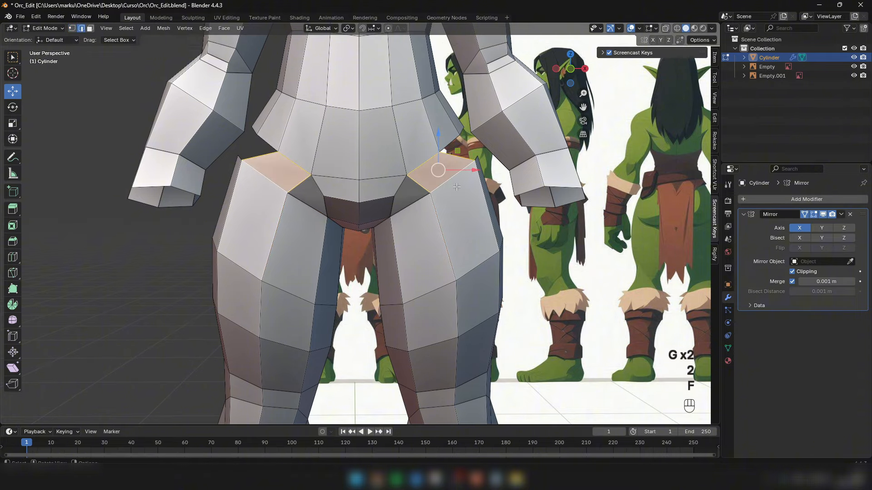
{"action": "middle_click_drag", "start_coordinate": [457, 187], "coordinate": [429, 160]}
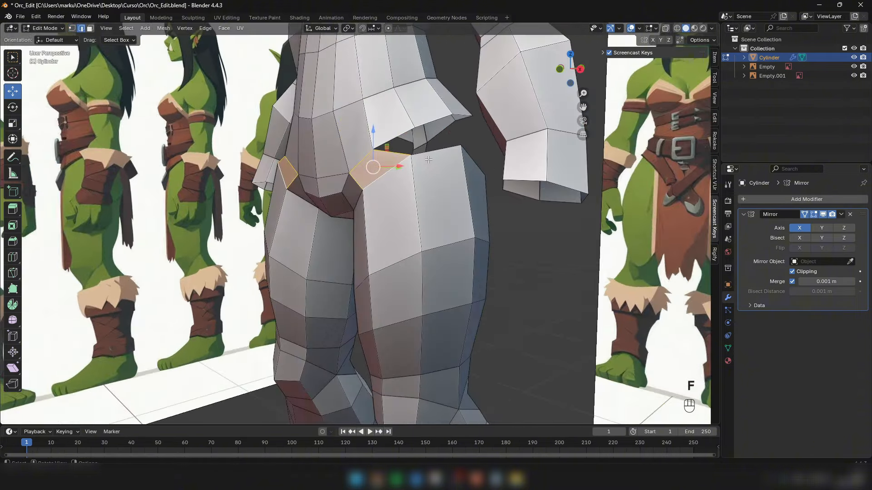
Step: In the front X-ray view, move the thigh's outer front top vertex about -0.013 m along X and -0.005 m along Z
{"action": "key", "text": "1"}
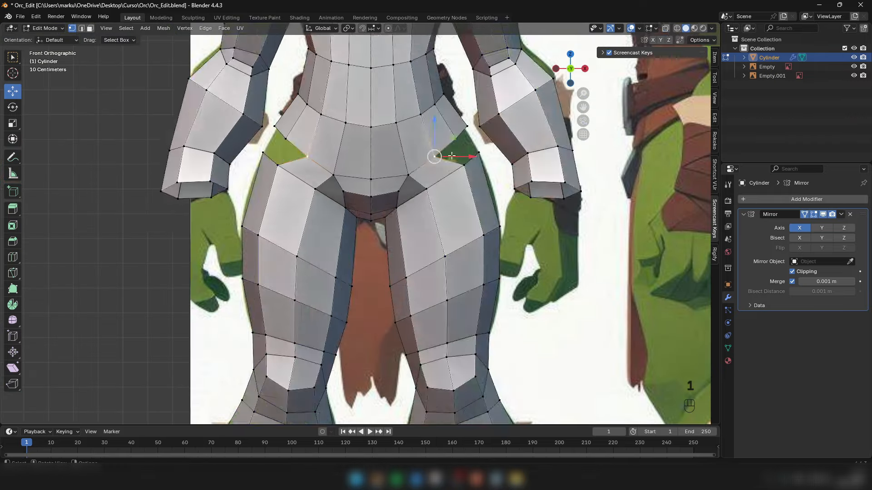
{"action": "key", "text": "z"}
{"action": "left_click_drag", "start_coordinate": [439, 159], "coordinate": [462, 165]}
{"action": "left_click", "coordinate": [464, 166]}
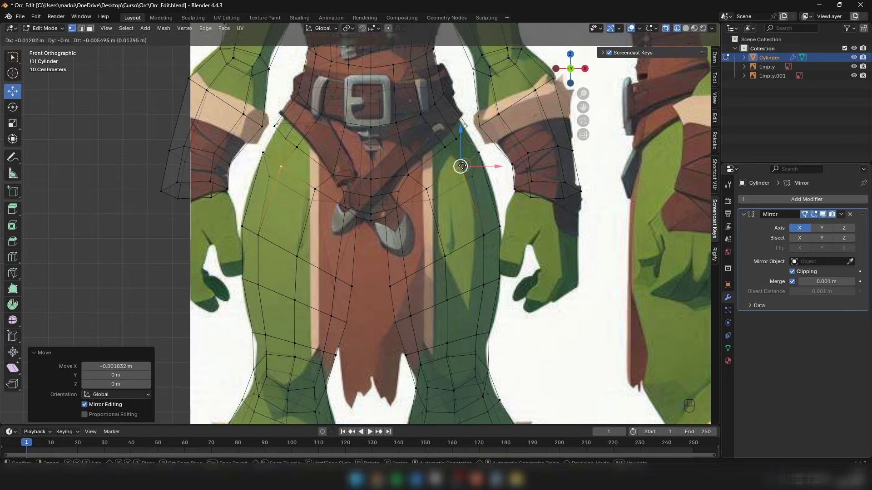
{"action": "key", "text": "alt+z"}
{"action": "middle_click_drag", "start_coordinate": [461, 163], "coordinate": [400, 193]}
Step: Fill the next face outward between the hip hem and the top of the thigh
{"action": "scroll", "coordinate": [400, 193], "scroll_direction": "down", "scroll_amount": 4}
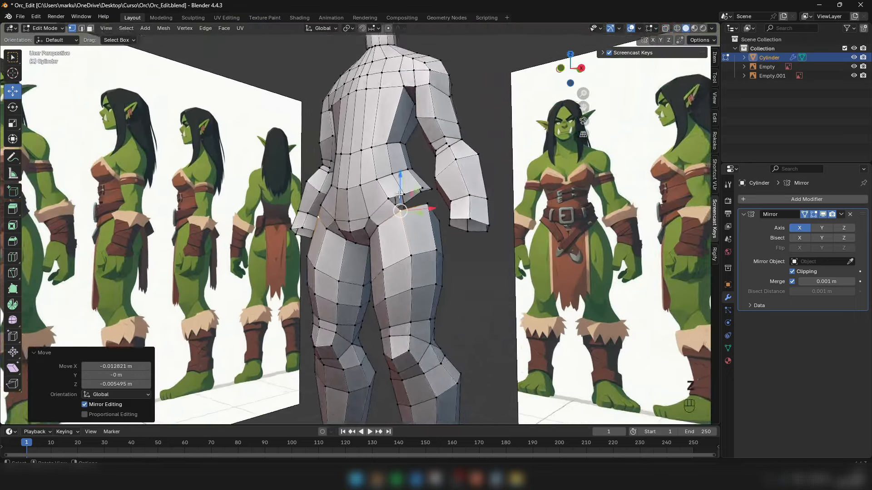
{"action": "scroll", "coordinate": [400, 193], "scroll_direction": "up", "scroll_amount": 4}
{"action": "key", "text": "2"}
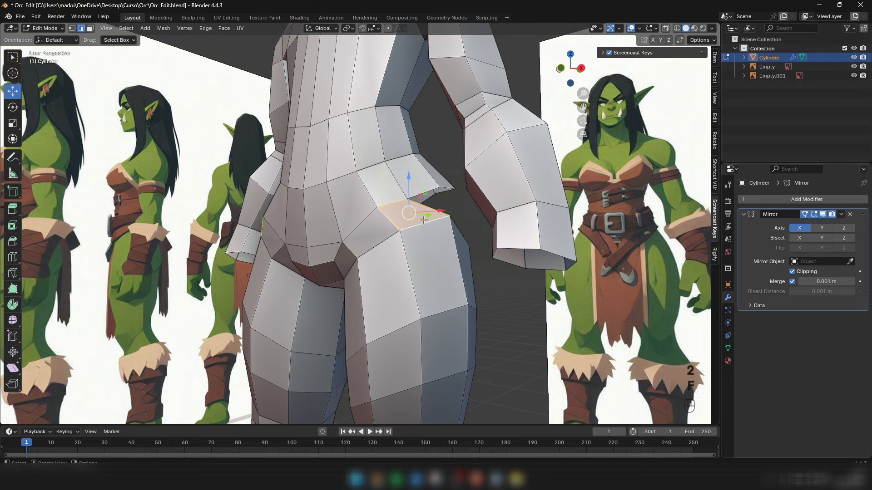
{"action": "middle_click_drag", "start_coordinate": [409, 200], "coordinate": [350, 160]}
Step: Nudge the front hip hem vertex above the thigh about -0.002 m along X and Z in the front X-ray view
{"action": "left_click_drag", "start_coordinate": [350, 160], "coordinate": [350, 158]}
{"action": "middle_click_drag", "start_coordinate": [350, 158], "coordinate": [371, 178]}
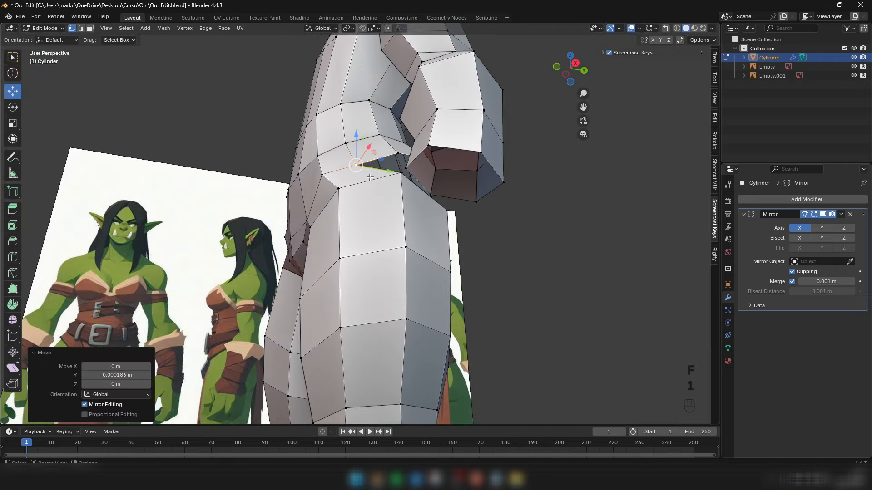
{"action": "left_click", "coordinate": [327, 176]}
{"action": "key", "text": "KP_1"}
{"action": "key", "text": "alt+z"}
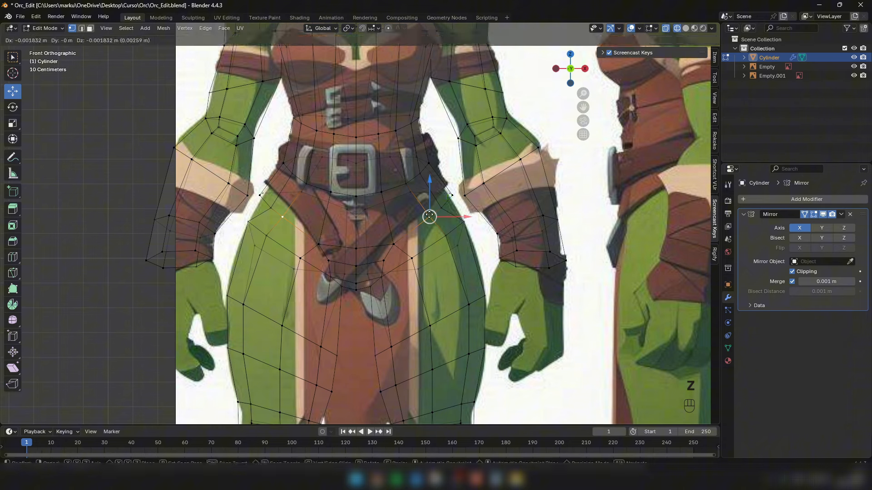
{"action": "key", "text": "alt+z"}
Step: Reposition the neighbouring hip and outer thigh-top vertices to follow the hip outline in the front reference
{"action": "left_click_drag", "start_coordinate": [429, 214], "coordinate": [411, 262]}
{"action": "left_click", "coordinate": [446, 235]}
{"action": "left_click", "coordinate": [412, 258]}
{"action": "key", "text": "alt+z"}
{"action": "left_click", "coordinate": [464, 222]}
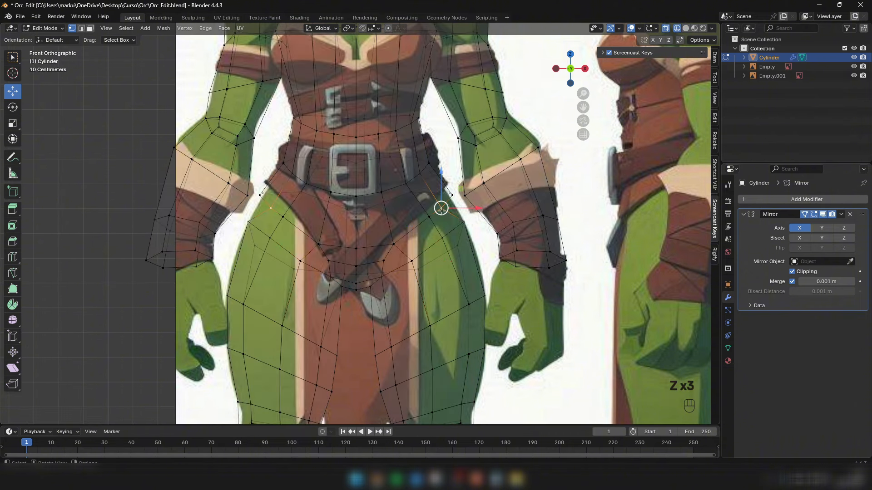
{"action": "key", "text": "alt+z"}
{"action": "left_click_drag", "start_coordinate": [463, 222], "coordinate": [459, 224]}
Step: Adjust the outer hip vertices above the thigh from the side to smooth the hip contour
{"action": "middle_click_drag", "start_coordinate": [468, 224], "coordinate": [294, 215]}
{"action": "left_click_drag", "start_coordinate": [227, 214], "coordinate": [225, 213]}
{"action": "left_click", "coordinate": [271, 236]}
{"action": "left_click_drag", "start_coordinate": [271, 237], "coordinate": [272, 235]}
{"action": "middle_click_drag", "start_coordinate": [272, 235], "coordinate": [328, 227]}
Step: Select the forearm and wrist faces and hide them to clear the view of the hips
{"action": "scroll", "coordinate": [328, 218], "scroll_direction": "down", "scroll_amount": 4}
{"action": "middle_click_drag", "start_coordinate": [327, 200], "coordinate": [284, 190]}
{"action": "key", "text": "3"}
{"action": "scroll", "coordinate": [291, 172], "scroll_direction": "up", "scroll_amount": 4}
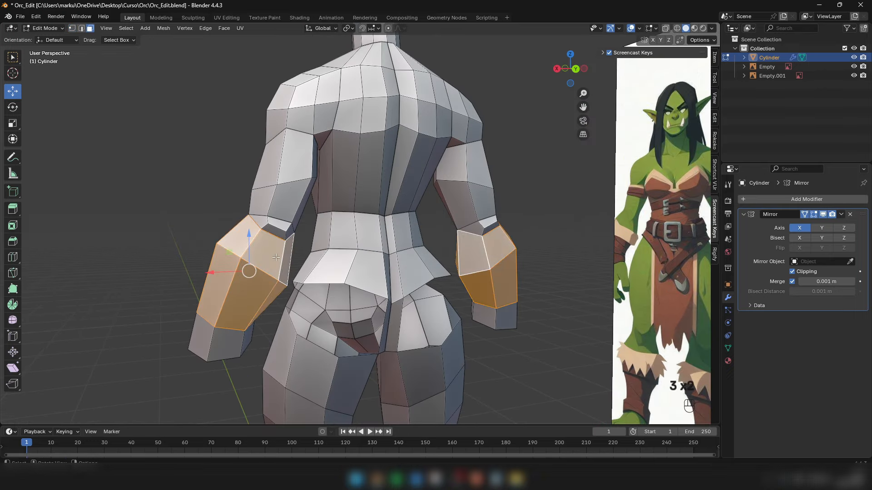
{"action": "key", "text": "h"}
{"action": "key", "text": "h"}
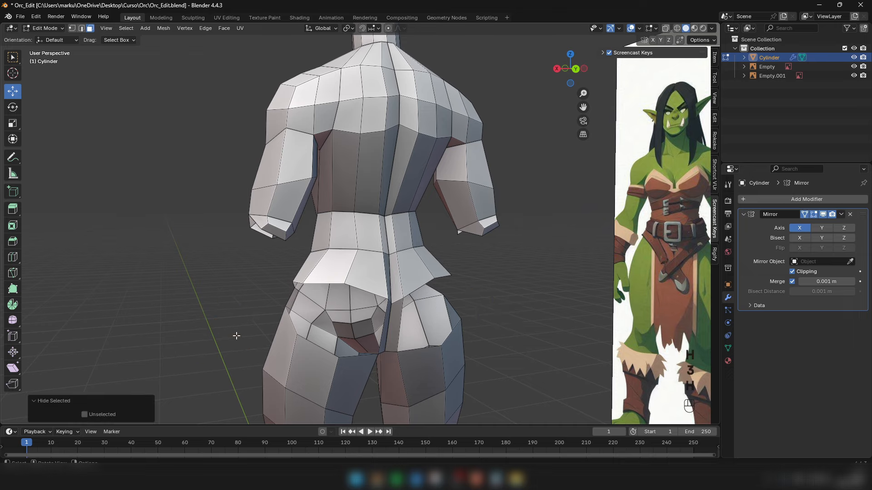
{"action": "scroll", "coordinate": [260, 316], "scroll_direction": "up", "scroll_amount": 3}
{"action": "key", "text": "3"}
Step: Add one loop cut near the lower end of the back centre strip with a slide factor of about 0.546
{"action": "middle_click_drag", "start_coordinate": [272, 203], "coordinate": [336, 175]}
{"action": "scroll", "coordinate": [377, 195], "scroll_direction": "up", "scroll_amount": 2}
{"action": "key", "text": "2"}
{"action": "left_click", "coordinate": [361, 186]}
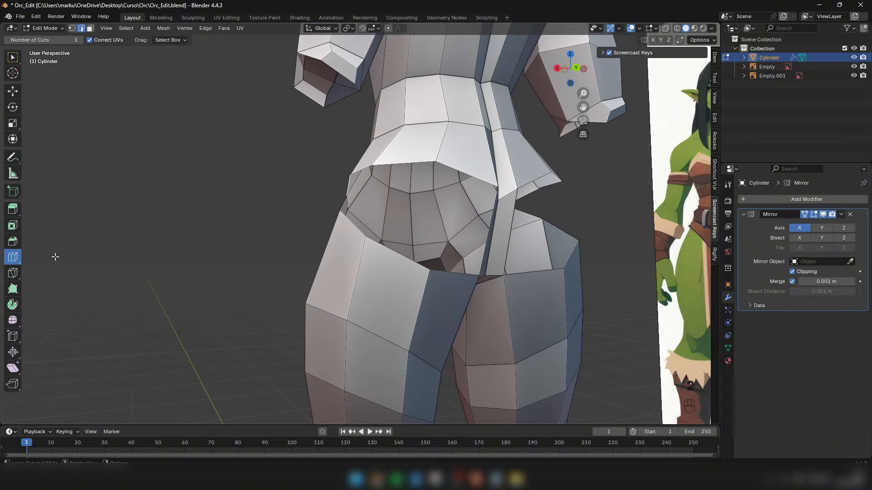
{"action": "left_click_drag", "start_coordinate": [481, 260], "coordinate": [484, 277]}
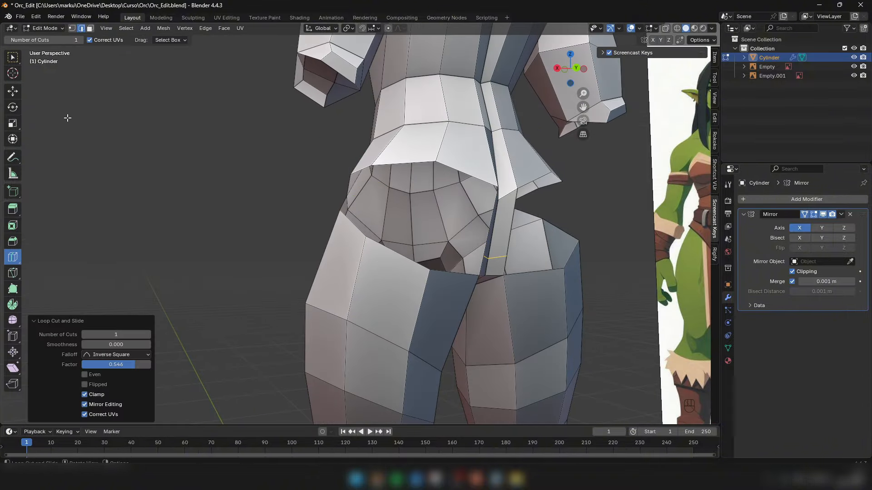
{"action": "left_click", "coordinate": [15, 93]}
Step: Fill a face strip joining the side hip edge to the lower edge of the back centre strip
{"action": "middle_click_drag", "start_coordinate": [364, 218], "coordinate": [348, 173]}
{"action": "key", "text": "z"}
{"action": "scroll", "coordinate": [467, 242], "scroll_direction": "up", "scroll_amount": 1}
{"action": "key", "text": "g"}
{"action": "left_click", "coordinate": [481, 253]}
{"action": "key", "text": "z"}
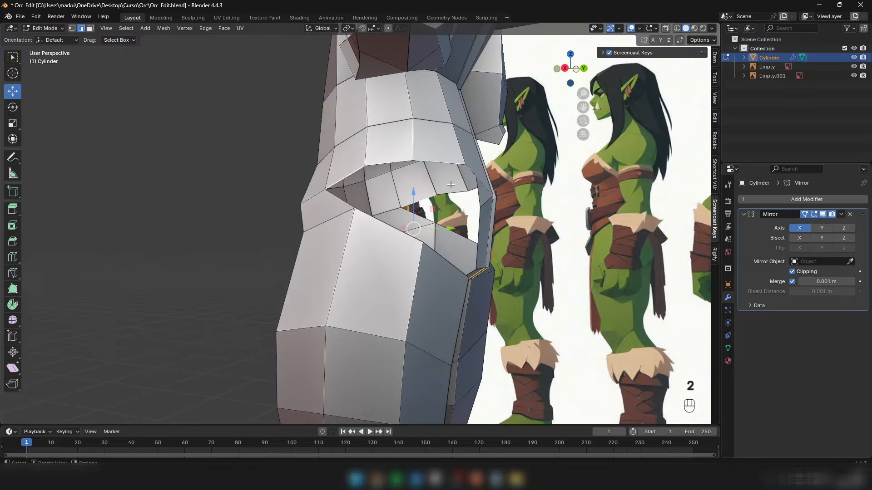
{"action": "middle_click_drag", "start_coordinate": [413, 194], "coordinate": [323, 195]}
{"action": "middle_click_drag", "start_coordinate": [393, 222], "coordinate": [242, 235]}
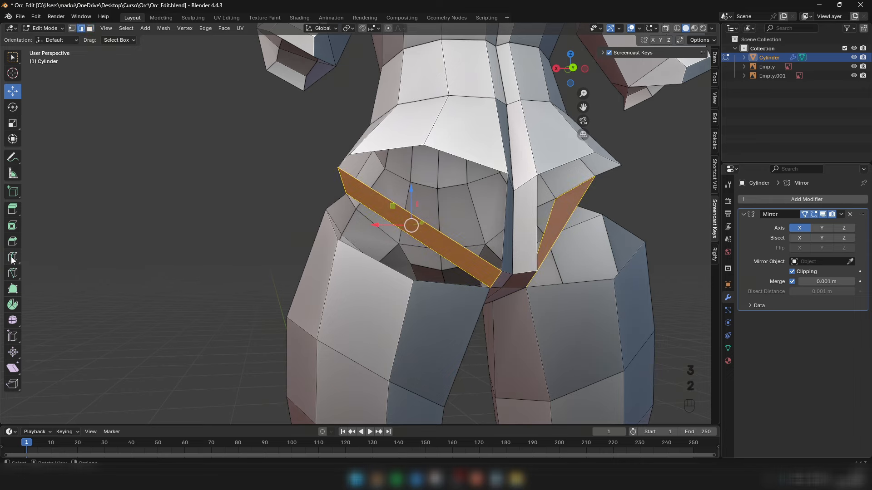
Step: Add a centred loop cut to the buttock strip and move it about 0.159 m along X, 0.129 m along Y and -0.048 m along Z
{"action": "left_click", "coordinate": [367, 206]}
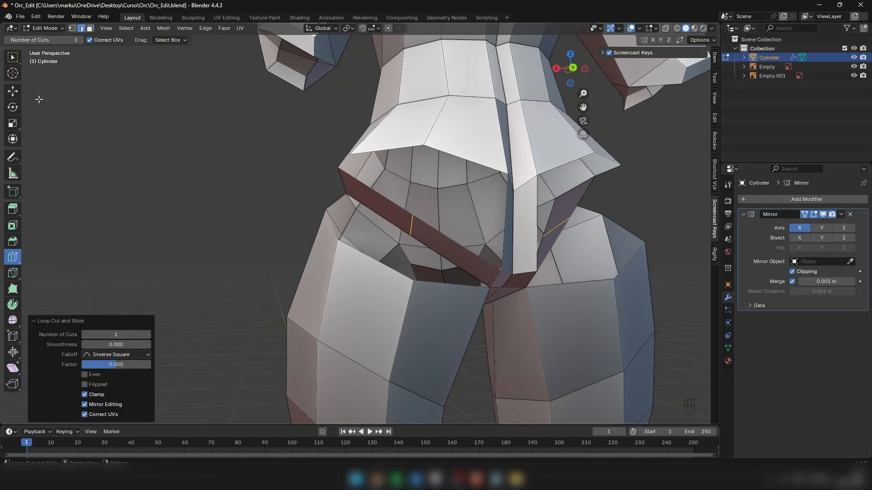
{"action": "middle_click_drag", "start_coordinate": [398, 183], "coordinate": [353, 202]}
{"action": "left_click_drag", "start_coordinate": [361, 220], "coordinate": [281, 235]}
{"action": "mouse_move", "coordinate": [281, 235]}
{"action": "middle_mouse_down"}
{"action": "mouse_move", "coordinate": [474, 248]}
{"action": "mouse_move", "coordinate": [463, 245]}
{"action": "middle_mouse_up"}
Step: In the right X-ray view, rotate the buttock strip's middle edge and reposition it to follow the side reference
{"action": "key", "text": "z"}
{"action": "left_click", "coordinate": [388, 235]}
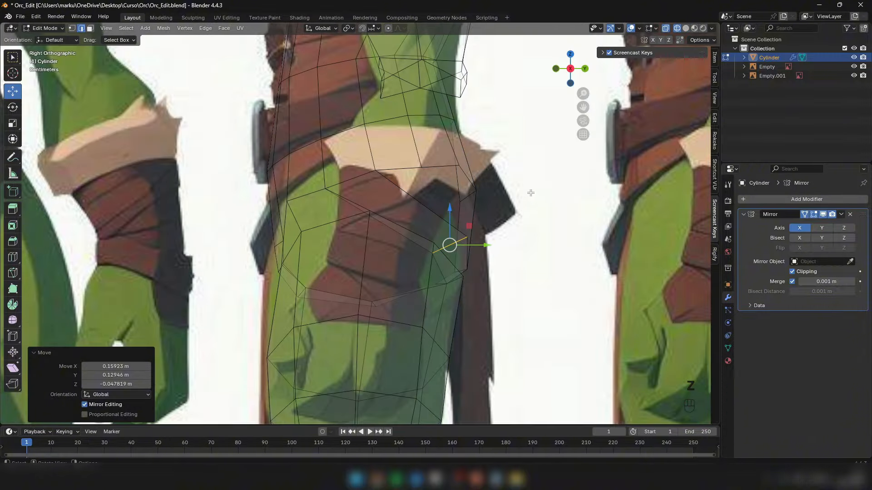
{"action": "key", "text": "r"}
{"action": "left_click", "coordinate": [497, 163]}
{"action": "left_click_drag", "start_coordinate": [450, 245], "coordinate": [451, 242]}
{"action": "key", "text": "z"}
{"action": "middle_click_drag", "start_coordinate": [490, 240], "coordinate": [414, 227]}
Step: Reposition the individual vertices of the buttock strip's middle edge to round the strip around the hip
{"action": "key", "text": "1"}
{"action": "left_click", "coordinate": [435, 222]}
{"action": "left_click_drag", "start_coordinate": [405, 212], "coordinate": [404, 217]}
{"action": "middle_click_drag", "start_coordinate": [411, 246], "coordinate": [267, 243]}
{"action": "key", "text": "1"}
{"action": "scroll", "coordinate": [338, 282], "scroll_direction": "up", "scroll_amount": 4}
{"action": "left_click_drag", "start_coordinate": [262, 239], "coordinate": [252, 214]}
{"action": "middle_click_drag", "start_coordinate": [254, 215], "coordinate": [443, 228]}
Step: Raise the upper vertex of the buttock strip's middle edge about 0.011 m along Z and shift the lower vertex
{"action": "scroll", "coordinate": [344, 231], "scroll_direction": "down", "scroll_amount": 3}
{"action": "left_click", "coordinate": [458, 197]}
{"action": "left_click_drag", "start_coordinate": [459, 163], "coordinate": [459, 156]}
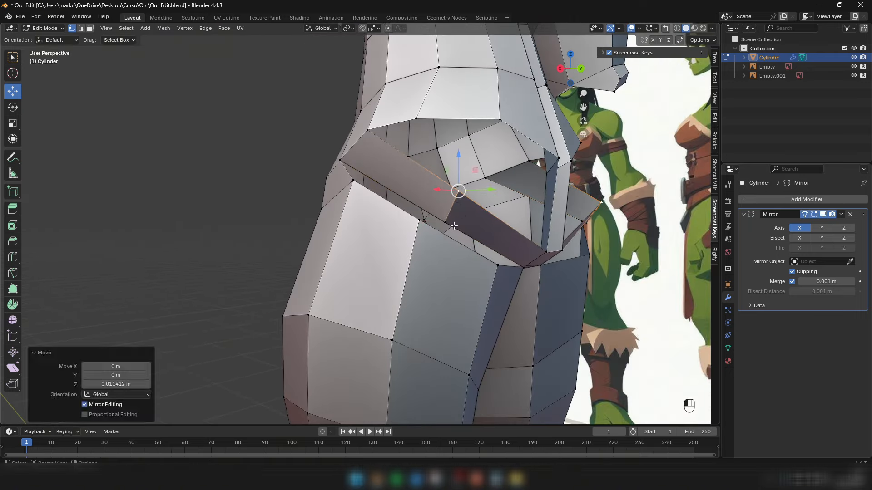
{"action": "left_click", "coordinate": [447, 223]}
{"action": "left_click_drag", "start_coordinate": [448, 224], "coordinate": [435, 218]}
{"action": "middle_click_drag", "start_coordinate": [434, 219], "coordinate": [454, 227]}
Step: Loop-cut the outer half of the buttock strip and move the cut about 0.038 m along X, 0.002 m along Y and 0.004 m along Z
{"action": "key", "text": "2"}
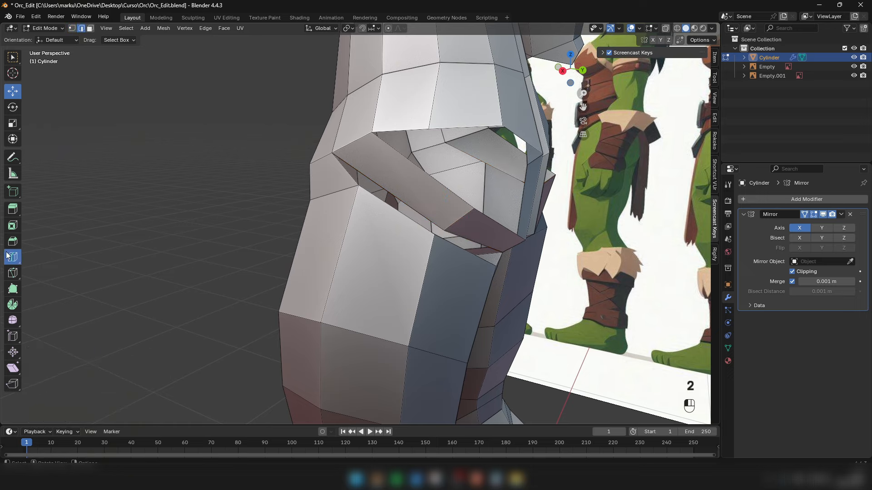
{"action": "left_click", "coordinate": [361, 172]}
{"action": "left_click", "coordinate": [11, 94]}
{"action": "middle_click_drag", "start_coordinate": [431, 181], "coordinate": [366, 185]}
{"action": "left_click_drag", "start_coordinate": [352, 189], "coordinate": [335, 186]}
{"action": "middle_click_drag", "start_coordinate": [396, 140], "coordinate": [384, 132]}
Step: Rotate the outer buttock strip's new edge 38.5° from behind and -6.08° from the front to align it with the hip
{"action": "key", "text": "r"}
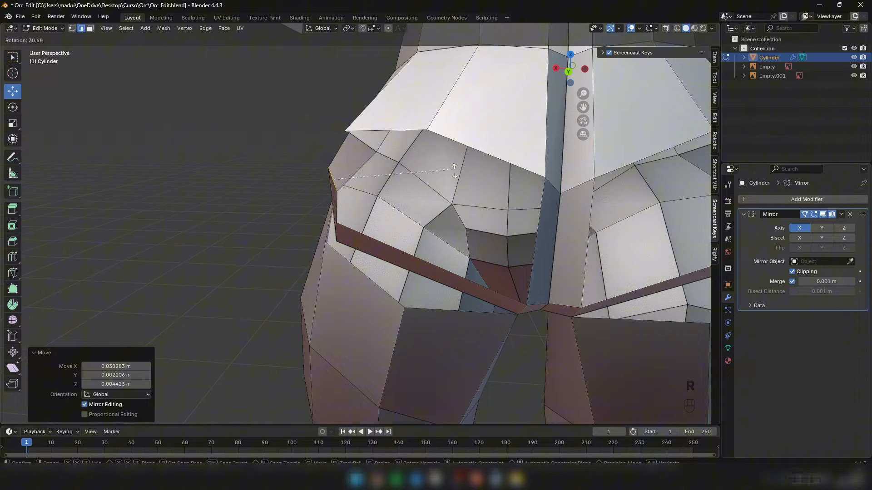
{"action": "left_click", "coordinate": [402, 174]}
{"action": "middle_click_drag", "start_coordinate": [401, 175], "coordinate": [605, 198]}
{"action": "key", "text": "r"}
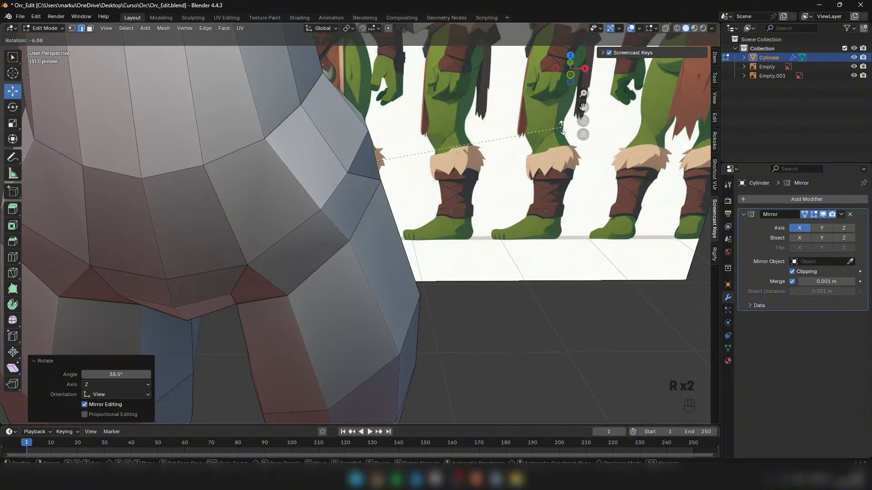
{"action": "left_click", "coordinate": [344, 102]}
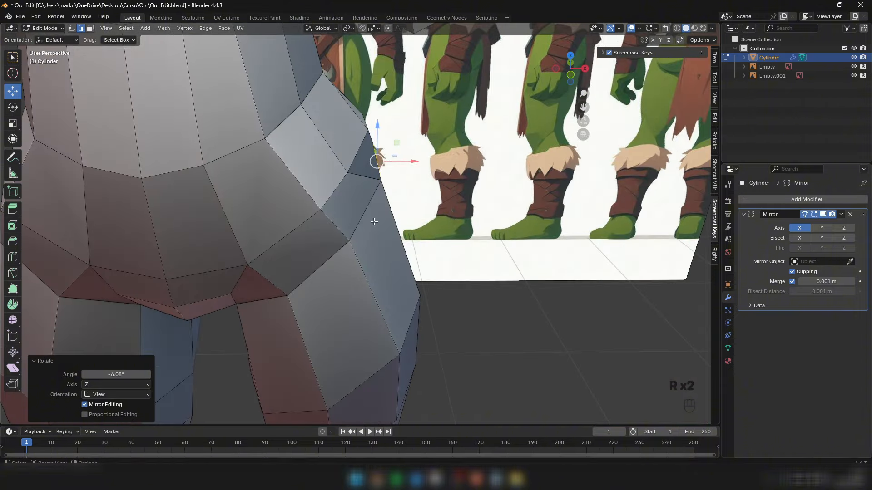
{"action": "middle_click_drag", "start_coordinate": [373, 222], "coordinate": [393, 189]}
{"action": "key", "text": "1"}
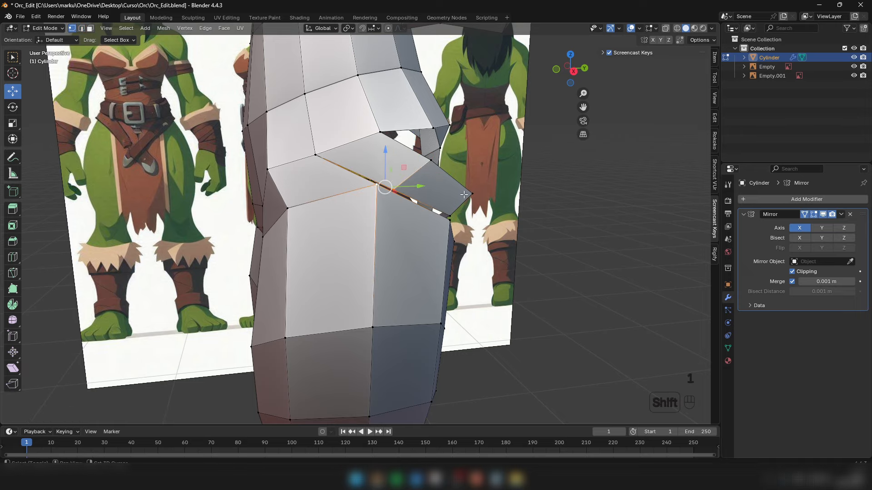
Step: Merge the buttock strip's lower vertex into the thigh corner and reposition the nearby vertices around the hip opening
{"action": "left_click", "coordinate": [525, 206]}
{"action": "middle_click_drag", "start_coordinate": [522, 206], "coordinate": [473, 201]}
{"action": "left_click", "coordinate": [421, 167]}
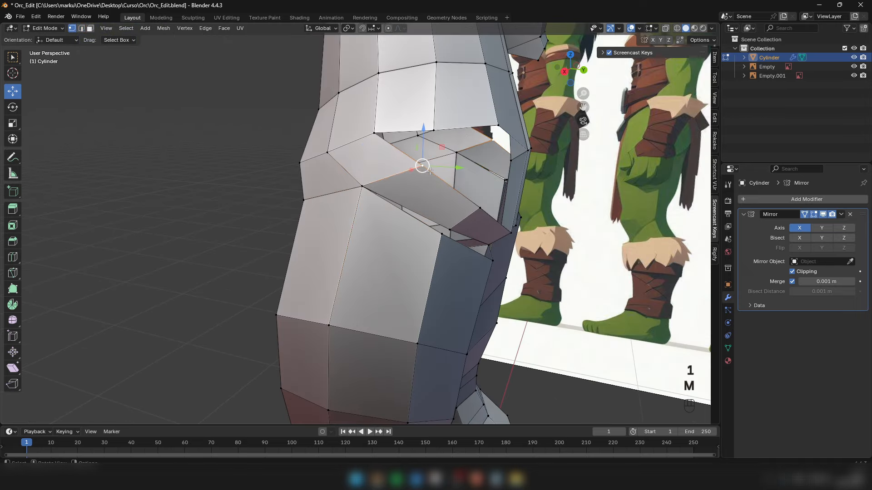
{"action": "left_click_drag", "start_coordinate": [420, 168], "coordinate": [403, 179]}
{"action": "left_click", "coordinate": [432, 132]}
{"action": "left_click_drag", "start_coordinate": [433, 130], "coordinate": [434, 122]}
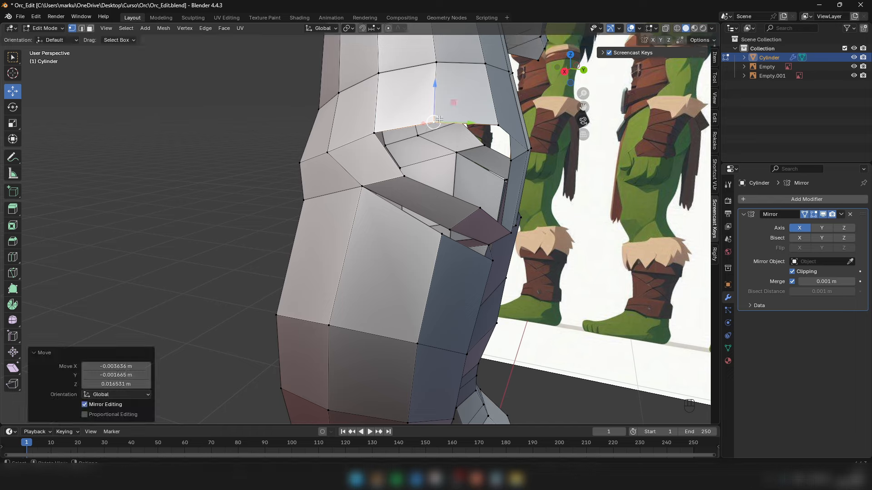
{"action": "left_click", "coordinate": [376, 133]}
{"action": "left_click_drag", "start_coordinate": [375, 133], "coordinate": [380, 130]}
Step: Select the outer hip's edges above the thigh and move them in the side view to follow the reference
{"action": "mouse_move", "coordinate": [404, 141]}
{"action": "middle_mouse_down"}
{"action": "mouse_move", "coordinate": [423, 144]}
{"action": "mouse_move", "coordinate": [380, 158]}
{"action": "mouse_move", "coordinate": [398, 156]}
{"action": "middle_mouse_up"}
{"action": "key", "text": "2"}
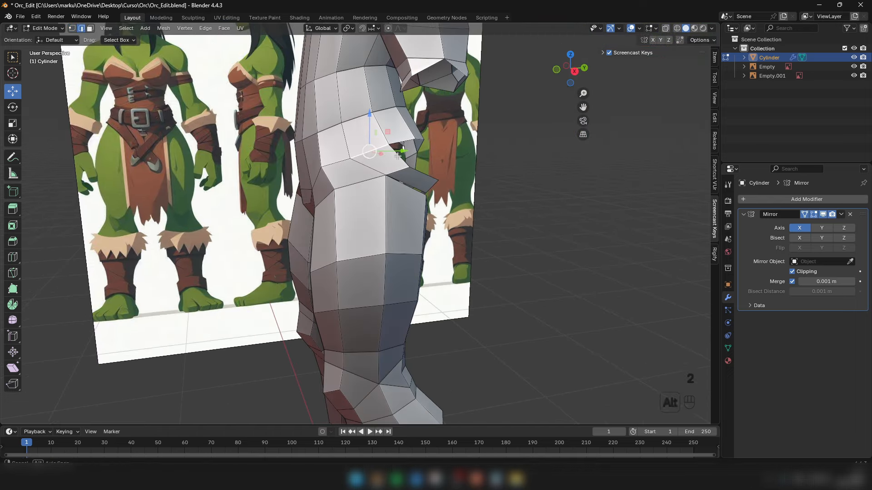
{"action": "left_click", "coordinate": [338, 165], "text": "shift"}
{"action": "middle_click_drag", "start_coordinate": [337, 166], "coordinate": [358, 163], "text": "alt"}
{"action": "key", "text": "z"}
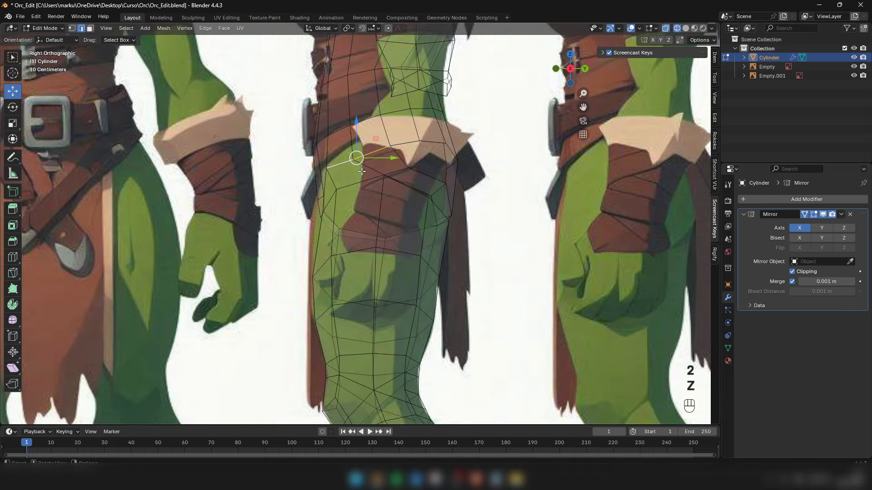
{"action": "left_click_drag", "start_coordinate": [359, 164], "coordinate": [340, 136]}
Step: Shift the front hip vertices one by one toward the reference outline in the side view, the last about 0.011 m forward along Y
{"action": "key", "text": "1"}
{"action": "left_click", "coordinate": [340, 167]}
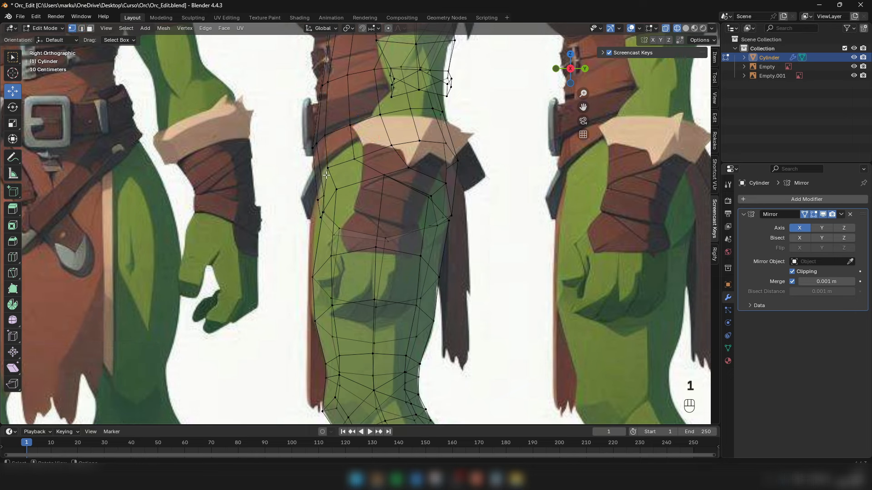
{"action": "scroll", "coordinate": [320, 218], "scroll_direction": "up", "scroll_amount": 2}
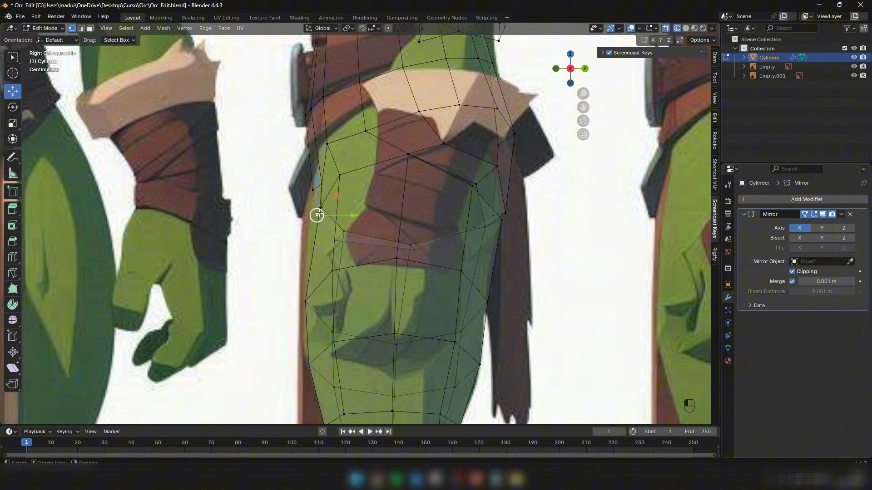
{"action": "left_click_drag", "start_coordinate": [340, 208], "coordinate": [332, 208]}
{"action": "left_click", "coordinate": [339, 176]}
{"action": "left_click_drag", "start_coordinate": [351, 175], "coordinate": [331, 174]}
{"action": "left_click", "coordinate": [328, 145]}
{"action": "left_click_drag", "start_coordinate": [352, 144], "coordinate": [349, 142]}
Step: Reposition the outer hip vertices in the front view to match the reference silhouette, moving the last one along X
{"action": "scroll", "coordinate": [378, 220], "scroll_direction": "down", "scroll_amount": 3}
{"action": "key", "text": "z"}
{"action": "mouse_move", "coordinate": [377, 223]}
{"action": "middle_mouse_down"}
{"action": "mouse_move", "coordinate": [326, 169]}
{"action": "mouse_move", "coordinate": [301, 167]}
{"action": "mouse_move", "coordinate": [461, 174]}
{"action": "middle_mouse_up"}
{"action": "key", "text": "z"}
{"action": "scroll", "coordinate": [302, 187], "scroll_direction": "up", "scroll_amount": 2}
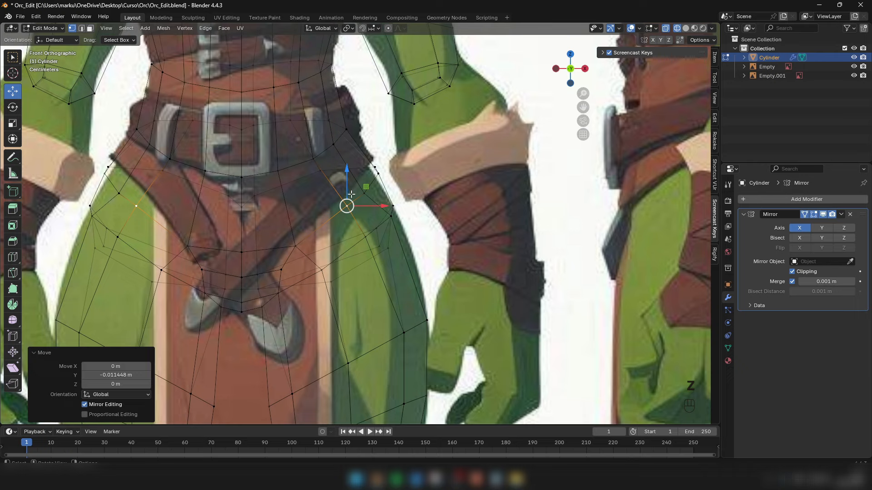
{"action": "left_click", "coordinate": [363, 193]}
{"action": "left_click_drag", "start_coordinate": [383, 192], "coordinate": [394, 164]}
{"action": "left_click", "coordinate": [386, 191]}
{"action": "left_click", "coordinate": [374, 170]}
{"action": "key", "text": "g"}
{"action": "key", "text": "x"}
{"action": "key", "text": "z"}
Step: Merge the buttock strip's outer lower vertex into the rear thigh's top corner with At Last
{"action": "key", "text": "Tab"}
{"action": "scroll", "coordinate": [426, 193], "scroll_direction": "down", "scroll_amount": 9}
{"action": "mouse_move", "coordinate": [422, 200]}
{"action": "middle_mouse_down"}
{"action": "mouse_move", "coordinate": [378, 209]}
{"action": "mouse_move", "coordinate": [425, 216]}
{"action": "mouse_move", "coordinate": [359, 214]}
{"action": "middle_mouse_up"}
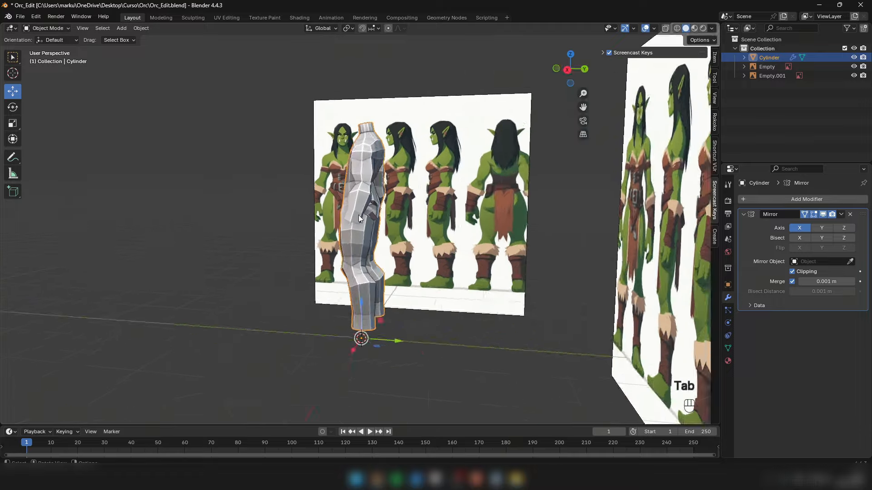
{"action": "scroll", "coordinate": [338, 203], "scroll_direction": "up", "scroll_amount": 5}
{"action": "scroll", "coordinate": [339, 203], "scroll_direction": "up", "scroll_amount": 6}
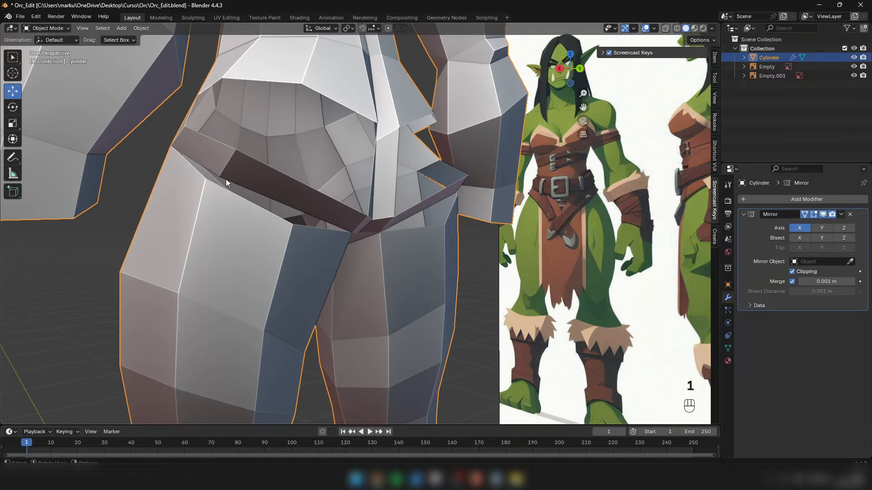
{"action": "key", "text": "Tab"}
{"action": "key", "text": "m"}
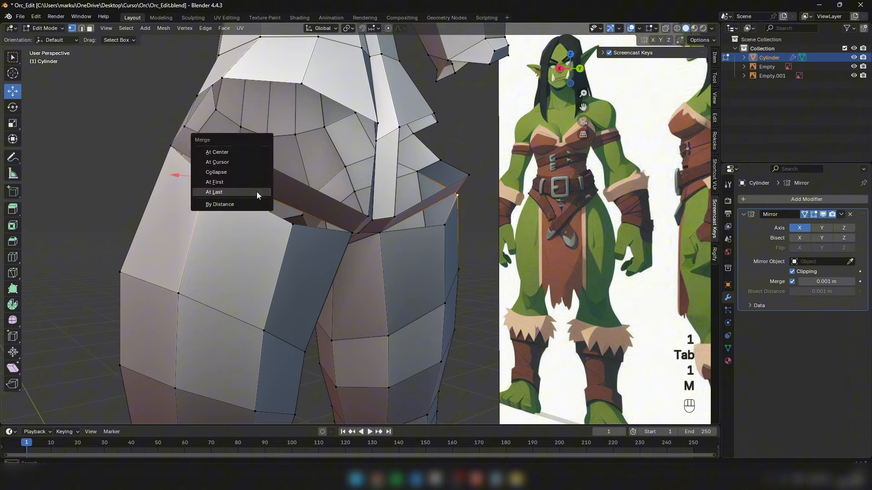
{"action": "left_click", "coordinate": [257, 192]}
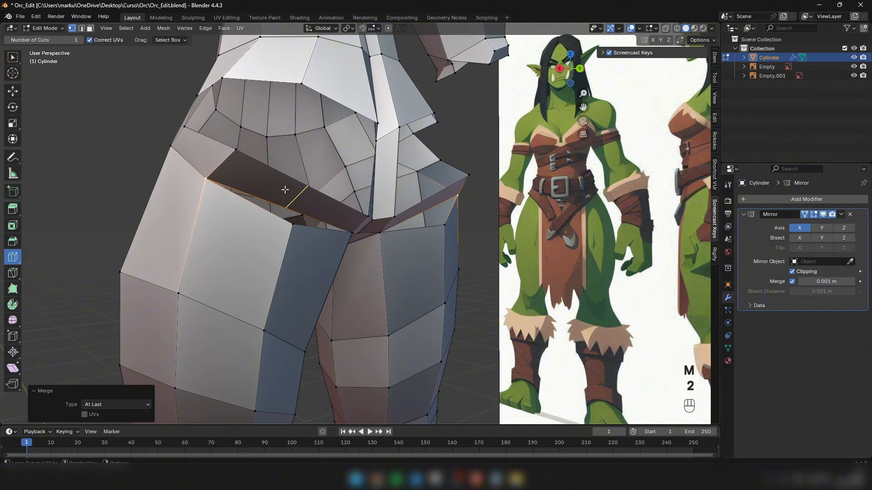
Step: Loop-cut the rear buttock strip once and merge the cut's lower vertex into the thigh's top vertex with At Last
{"action": "left_click", "coordinate": [285, 189]}
{"action": "middle_click_drag", "start_coordinate": [340, 180], "coordinate": [312, 171]}
{"action": "scroll", "coordinate": [164, 173], "scroll_direction": "up", "scroll_amount": 1}
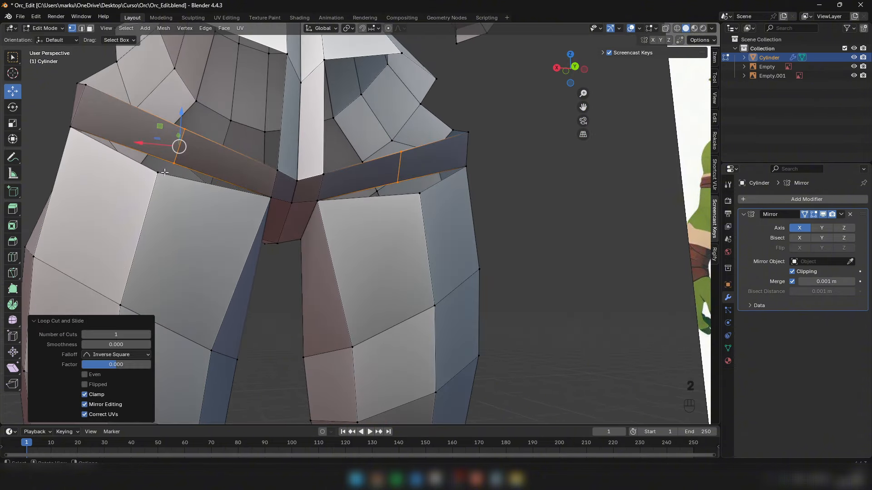
{"action": "left_click", "coordinate": [173, 162], "text": "shift"}
{"action": "key", "text": "m"}
{"action": "left_click", "coordinate": [208, 209]}
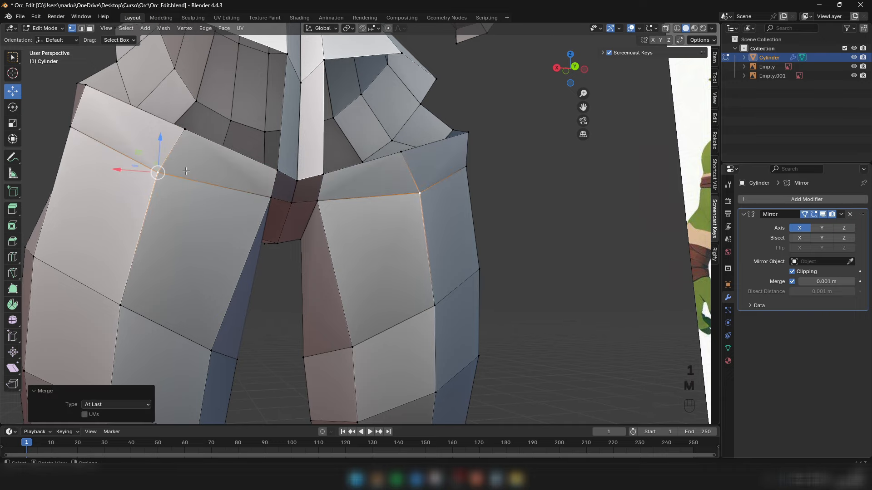
Step: Reposition the merged rear thigh vertex and the strip vertex above it in the side view
{"action": "scroll", "coordinate": [208, 210], "scroll_direction": "down", "scroll_amount": 4}
{"action": "middle_click_drag", "start_coordinate": [208, 209], "coordinate": [328, 206]}
{"action": "scroll", "coordinate": [454, 194], "scroll_direction": "up", "scroll_amount": 5}
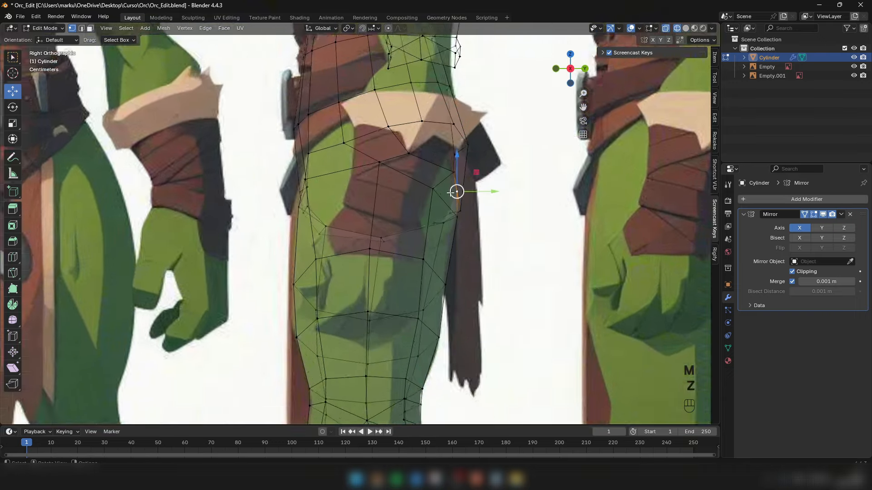
{"action": "left_click_drag", "start_coordinate": [460, 192], "coordinate": [475, 220]}
{"action": "left_click", "coordinate": [456, 165]}
{"action": "left_click_drag", "start_coordinate": [457, 166], "coordinate": [460, 184]}
Step: Nudge two vertices on the side of the hip and the rear strip vertex slightly forward in the side view
{"action": "double_click", "coordinate": [387, 140]}
{"action": "left_click", "coordinate": [361, 98]}
{"action": "left_click_drag", "start_coordinate": [360, 98], "coordinate": [354, 96]}
{"action": "left_click", "coordinate": [389, 136]}
{"action": "left_click_drag", "start_coordinate": [390, 136], "coordinate": [381, 132]}
{"action": "key", "text": "z"}
{"action": "left_click", "coordinate": [457, 181]}
{"action": "left_click_drag", "start_coordinate": [458, 181], "coordinate": [453, 181]}
{"action": "scroll", "coordinate": [454, 181], "scroll_direction": "down", "scroll_amount": 5}
{"action": "middle_click_drag", "start_coordinate": [453, 181], "coordinate": [345, 195]}
{"action": "key", "text": "3"}
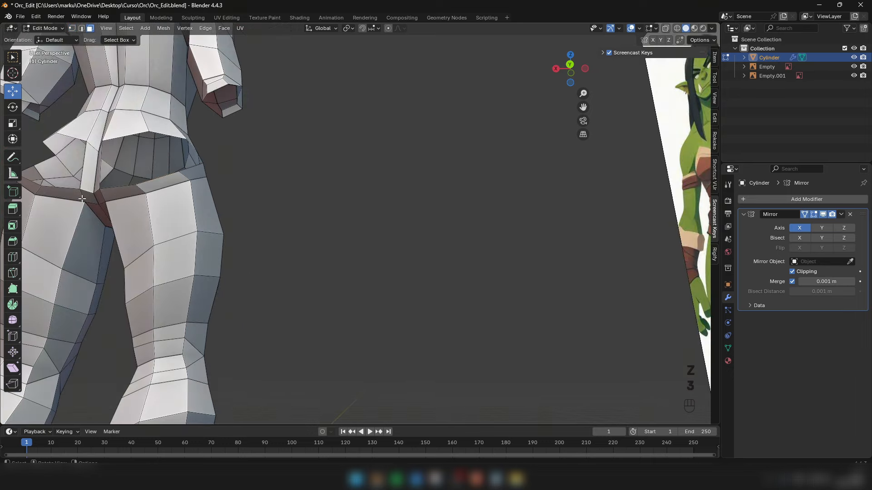
{"action": "double_click", "coordinate": [40, 193]}
{"action": "middle_click_drag", "start_coordinate": [128, 198], "coordinate": [223, 233], "text": "shift"}
{"action": "key", "text": "1"}
{"action": "scroll", "coordinate": [199, 217], "scroll_direction": "up", "scroll_amount": 1}
{"action": "left_click", "coordinate": [199, 217]}
{"action": "scroll", "coordinate": [223, 233], "scroll_direction": "up", "scroll_amount": 1}
{"action": "scroll", "coordinate": [229, 233], "scroll_direction": "down", "scroll_amount": 2}
{"action": "key", "text": "z"}
{"action": "mouse_move", "coordinate": [290, 235]}
{"action": "middle_mouse_down"}
{"action": "mouse_move", "coordinate": [226, 223]}
{"action": "mouse_move", "coordinate": [316, 234]}
{"action": "mouse_move", "coordinate": [292, 241]}
{"action": "mouse_move", "coordinate": [302, 244]}
{"action": "middle_mouse_up"}
{"action": "scroll", "coordinate": [251, 212], "scroll_direction": "up", "scroll_amount": 1}
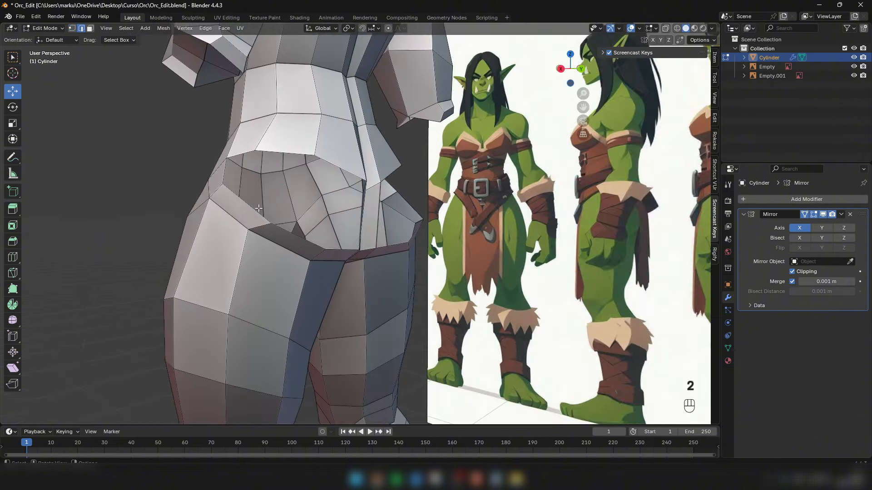
Step: Fill the opening between the lower back and the buttock strip with faces
{"action": "key", "text": "2"}
{"action": "middle_click_drag", "start_coordinate": [259, 207], "coordinate": [270, 212]}
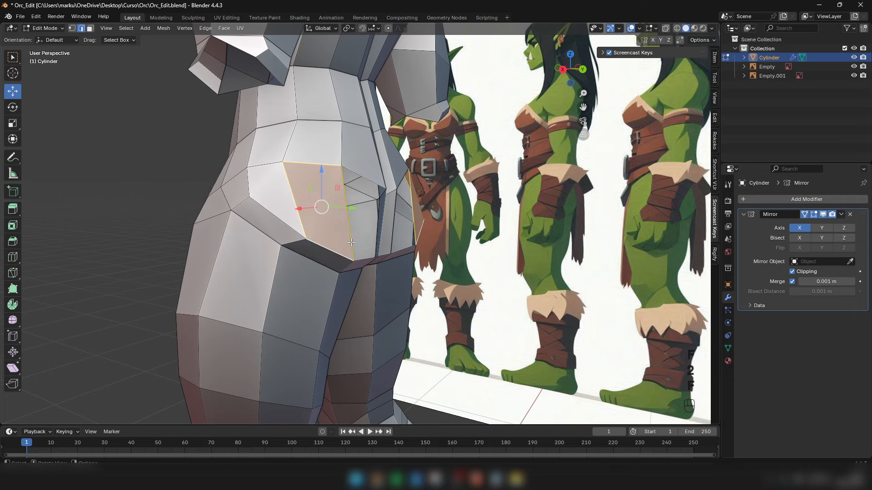
{"action": "middle_click_drag", "start_coordinate": [351, 242], "coordinate": [296, 175]}
{"action": "middle_click_drag", "start_coordinate": [308, 248], "coordinate": [300, 225]}
{"action": "key", "text": "3"}
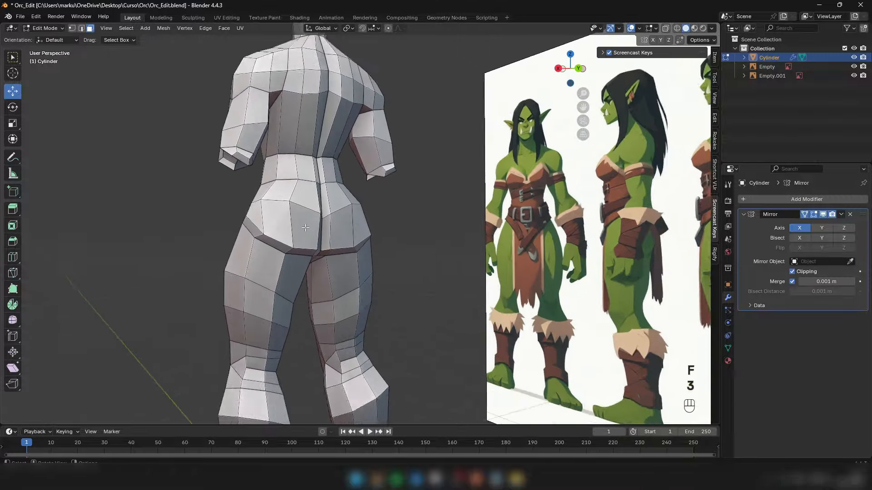
Step: Add one centred horizontal loop cut through the new buttock faces and around the hip
{"action": "scroll", "coordinate": [300, 225], "scroll_direction": "up", "scroll_amount": 4}
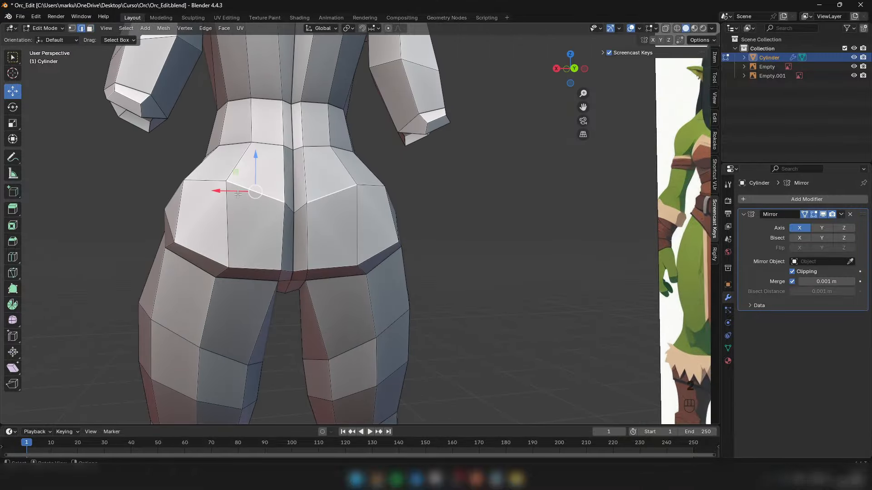
{"action": "middle_click_drag", "start_coordinate": [238, 194], "coordinate": [447, 234]}
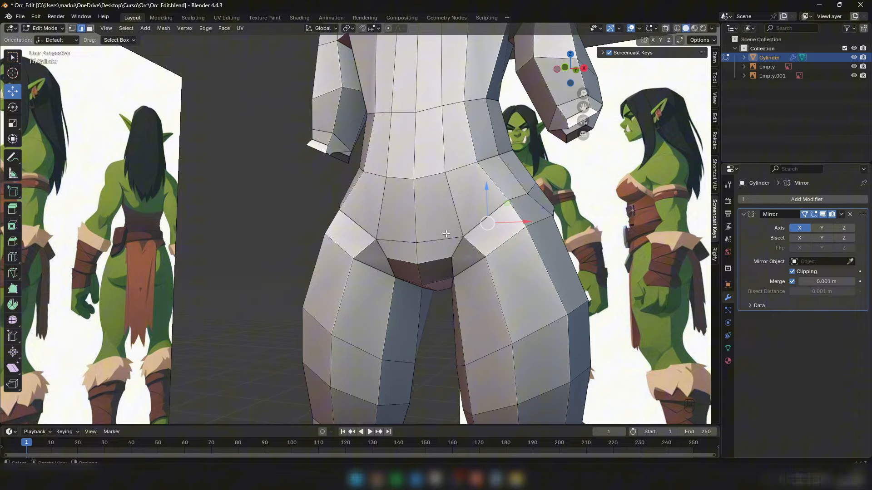
{"action": "middle_click_drag", "start_coordinate": [407, 279], "coordinate": [11, 259]}
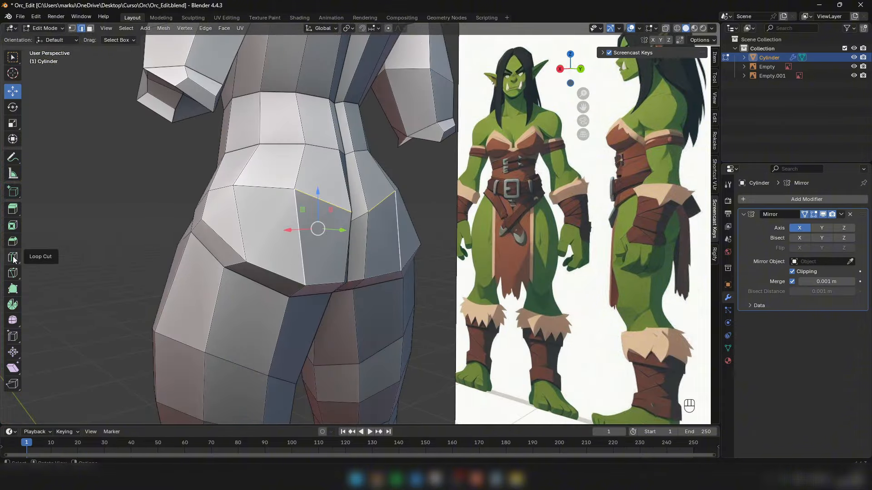
{"action": "left_click", "coordinate": [284, 234]}
{"action": "middle_click_drag", "start_coordinate": [285, 235], "coordinate": [114, 158]}
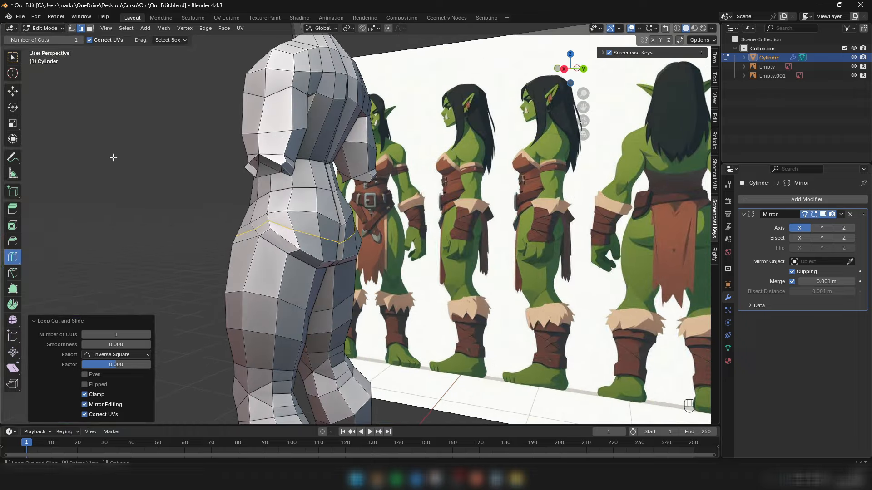
{"action": "left_click", "coordinate": [14, 92]}
Step: Hide both reference images to leave the back of the body unobstructed
{"action": "middle_click_drag", "start_coordinate": [327, 227], "coordinate": [284, 240]}
{"action": "key", "text": "ctrl+KP_1"}
{"action": "scroll", "coordinate": [261, 239], "scroll_direction": "down", "scroll_amount": 2}
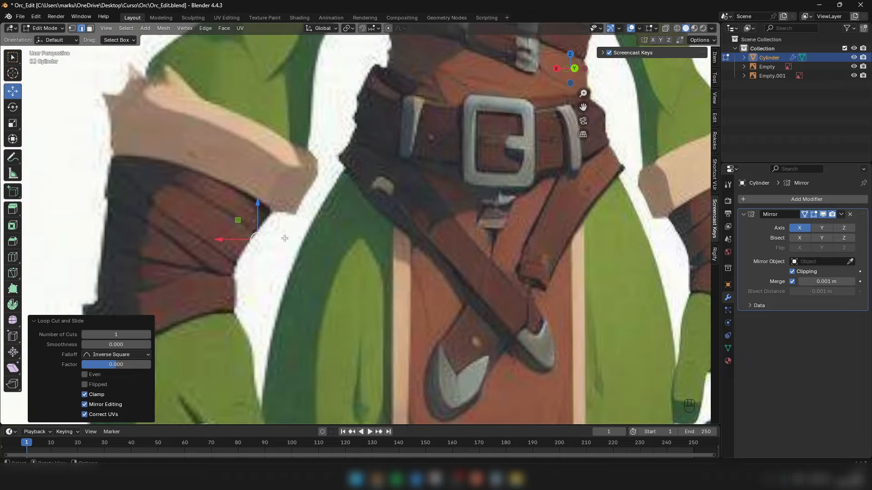
{"action": "scroll", "coordinate": [298, 246], "scroll_direction": "down", "scroll_amount": 3}
{"action": "scroll", "coordinate": [301, 251], "scroll_direction": "down", "scroll_amount": 5}
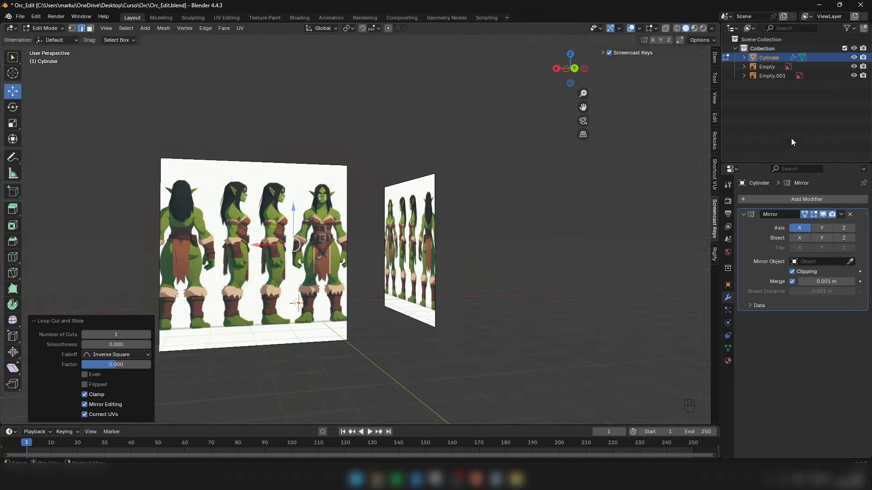
{"action": "left_click", "coordinate": [854, 66]}
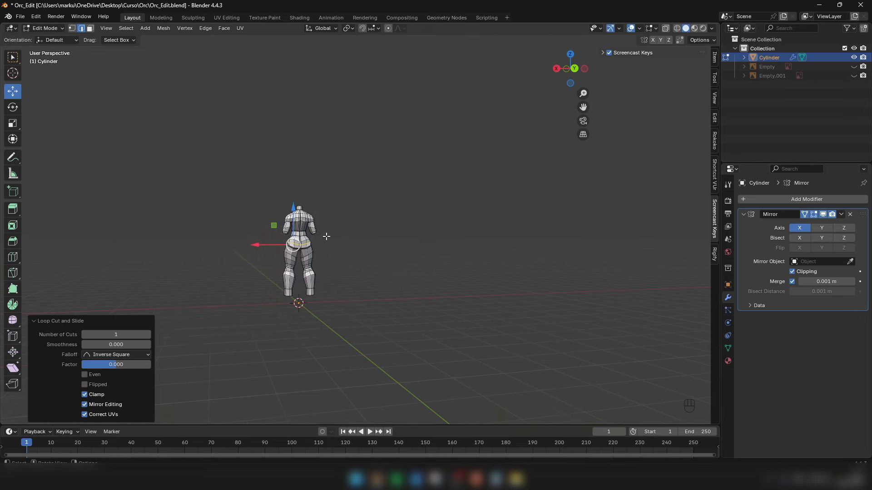
Step: Move the rear edges of the new buttock loop about 0.004 m along Y in the side view
{"action": "scroll", "coordinate": [326, 236], "scroll_direction": "up", "scroll_amount": 8}
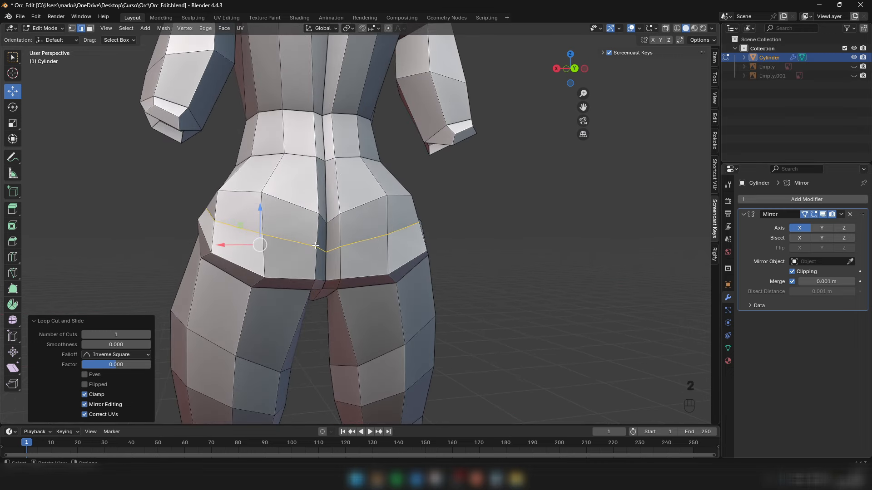
{"action": "left_click", "coordinate": [294, 242]}
{"action": "left_click", "coordinate": [248, 231], "text": "shift"}
{"action": "scroll", "coordinate": [250, 234], "scroll_direction": "down", "scroll_amount": 3}
{"action": "middle_click_drag", "start_coordinate": [250, 234], "coordinate": [359, 240]}
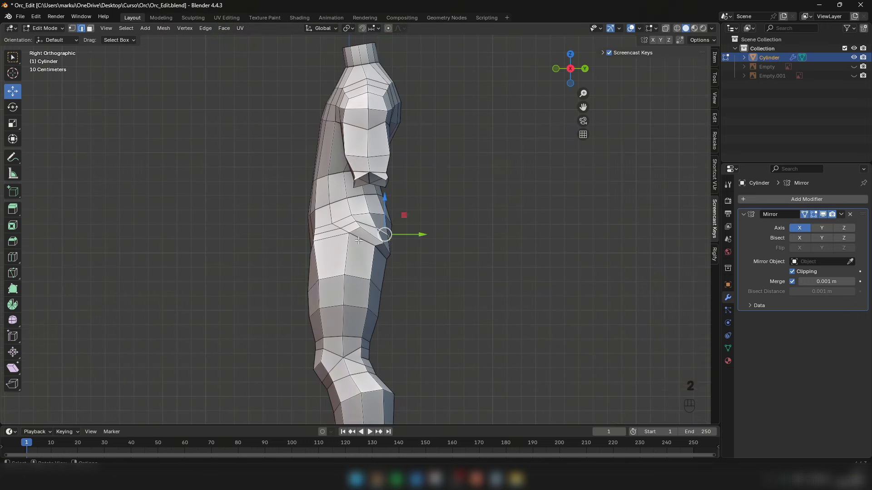
{"action": "key", "text": "z"}
{"action": "scroll", "coordinate": [323, 231], "scroll_direction": "up", "scroll_amount": 3}
{"action": "mouse_move", "coordinate": [451, 238]}
{"action": "left_mouse_down"}
{"action": "mouse_move", "coordinate": [459, 239]}
{"action": "mouse_move", "coordinate": [439, 238]}
{"action": "left_mouse_up"}
{"action": "key", "text": "z"}
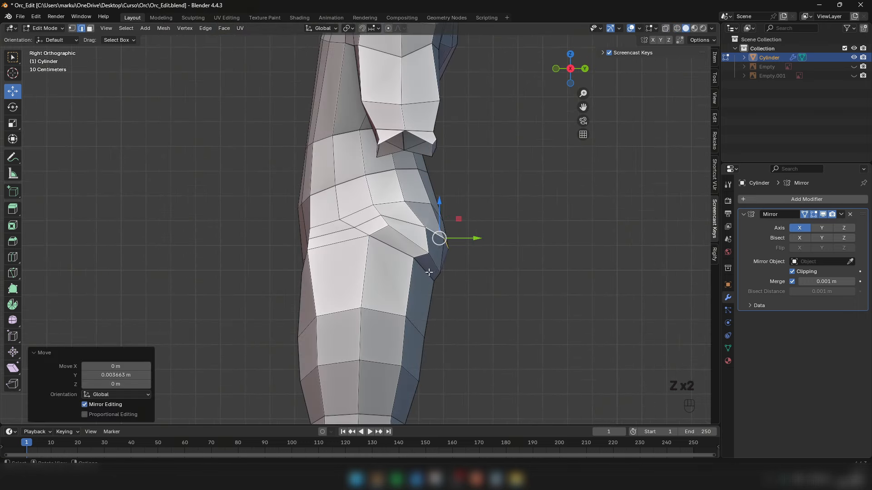
Step: Show the side reference image to compare the buttock's profile, and hide it again
{"action": "left_click", "coordinate": [854, 75]}
{"action": "key", "text": "z"}
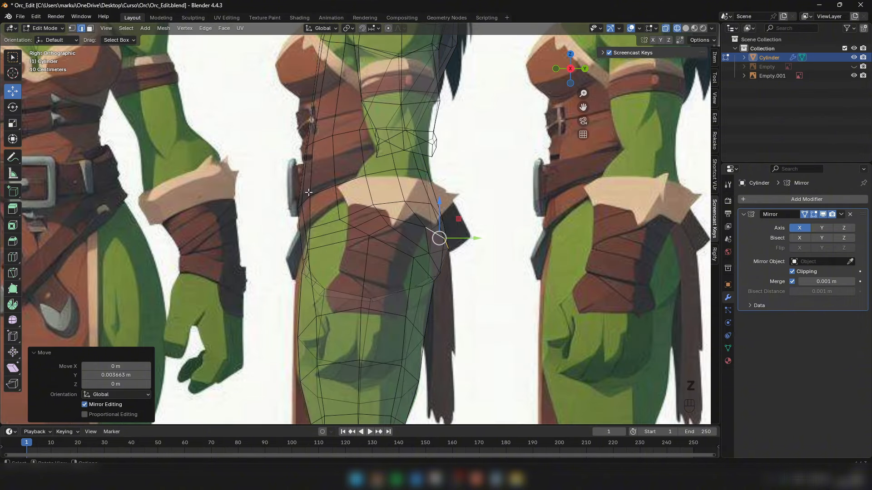
{"action": "left_click", "coordinate": [472, 253]}
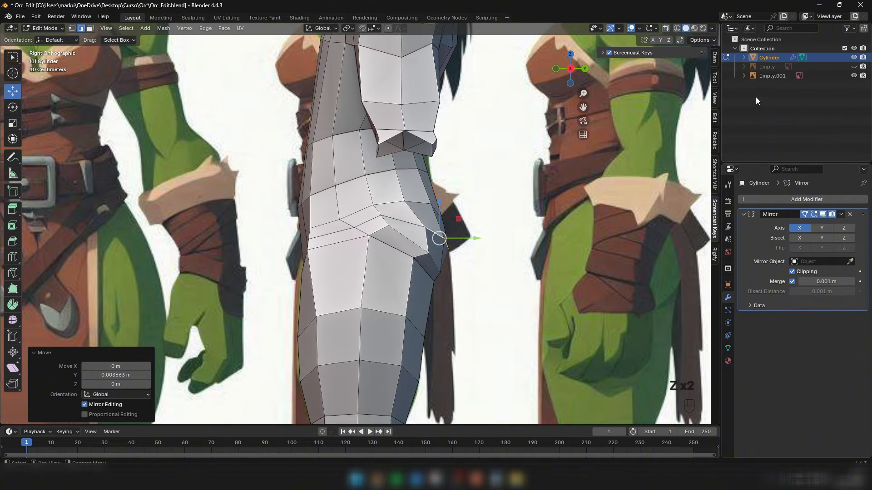
{"action": "left_click", "coordinate": [853, 75]}
Step: Lower the edges along the buttock's lower side in the side view, the last by about 0.011 m along Z
{"action": "key", "text": "z"}
{"action": "scroll", "coordinate": [408, 250], "scroll_direction": "up", "scroll_amount": 2}
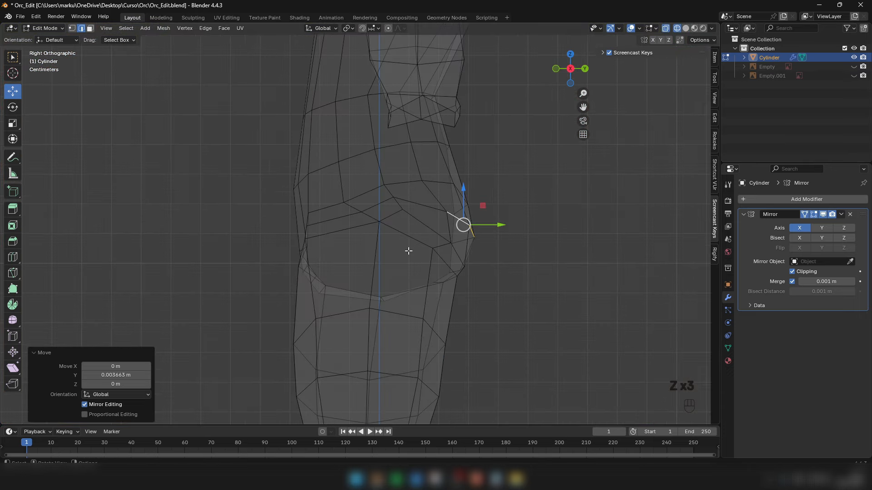
{"action": "left_click", "coordinate": [444, 247]}
{"action": "left_click_drag", "start_coordinate": [445, 246], "coordinate": [444, 261]}
{"action": "key", "text": "z"}
{"action": "left_click", "coordinate": [387, 220]}
{"action": "mouse_move", "coordinate": [386, 220]}
{"action": "left_mouse_down"}
{"action": "mouse_move", "coordinate": [383, 226]}
{"action": "mouse_move", "coordinate": [374, 212]}
{"action": "mouse_move", "coordinate": [399, 221]}
{"action": "left_mouse_up"}
{"action": "left_click", "coordinate": [376, 210]}
Step: Move the outer vertex of the buttock's lower edge about 0.005 m inward along X
{"action": "key", "text": "1"}
{"action": "left_click", "coordinate": [400, 217]}
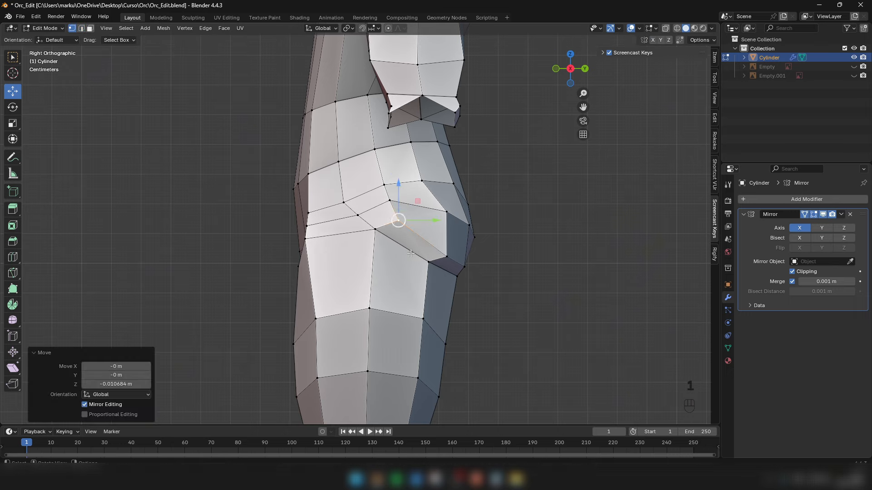
{"action": "middle_click_drag", "start_coordinate": [445, 277], "coordinate": [246, 264]}
{"action": "scroll", "coordinate": [246, 265], "scroll_direction": "down", "scroll_amount": 3}
{"action": "left_click_drag", "start_coordinate": [93, 240], "coordinate": [90, 241]}
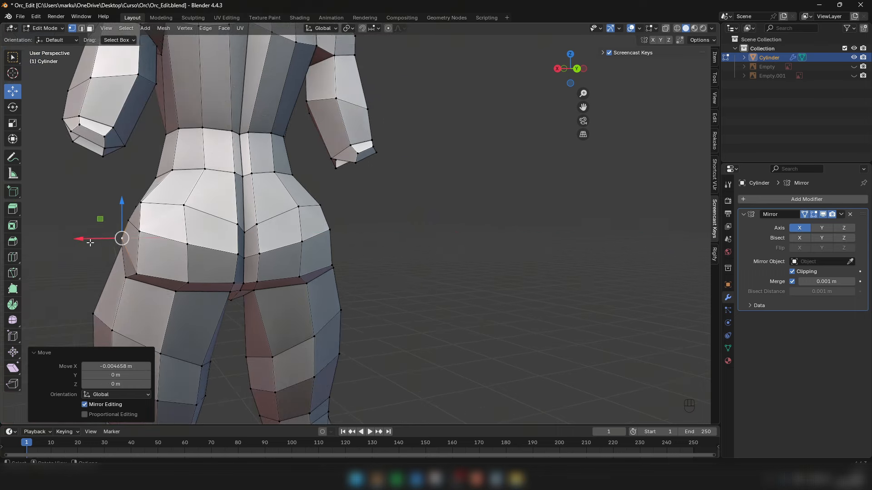
Step: Raise the edges on the upper side of the hip to smooth its transition into the waist
{"action": "middle_click_drag", "start_coordinate": [136, 241], "coordinate": [315, 239]}
{"action": "key", "text": "2"}
{"action": "left_click", "coordinate": [311, 243]}
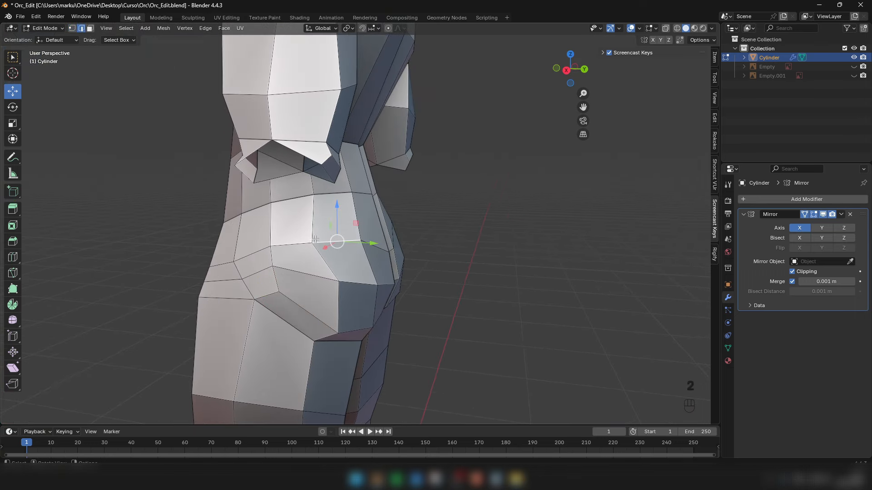
{"action": "left_click_drag", "start_coordinate": [312, 208], "coordinate": [312, 197]}
{"action": "left_click", "coordinate": [360, 240]}
{"action": "left_click_drag", "start_coordinate": [360, 240], "coordinate": [359, 228]}
Step: Move the side hip vertex about -0.004 m along X, -0.013 m along Y and 0.020 m along Z
{"action": "middle_click_drag", "start_coordinate": [359, 228], "coordinate": [384, 231]}
{"action": "left_click", "coordinate": [373, 247]}
{"action": "left_click_drag", "start_coordinate": [373, 247], "coordinate": [369, 242]}
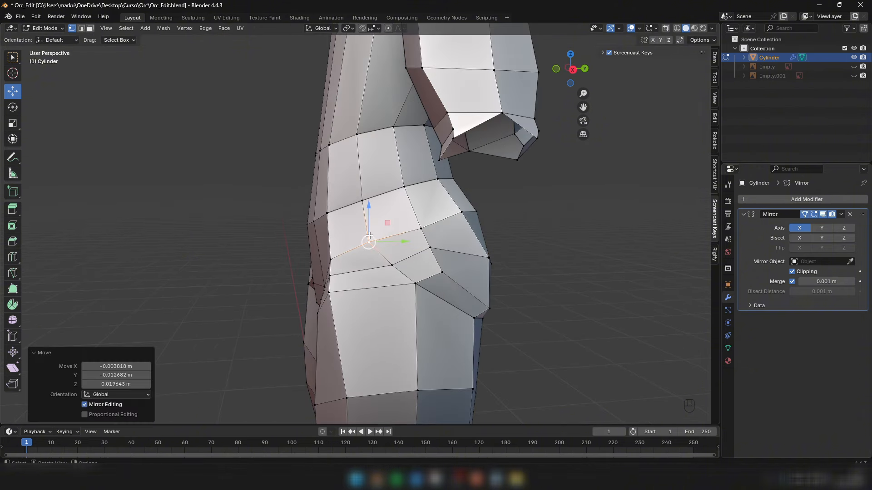
Step: Nudge three vertices on the side of the hip slightly forward and up to even out the edge flow
{"action": "left_click", "coordinate": [421, 228]}
{"action": "left_click_drag", "start_coordinate": [420, 228], "coordinate": [418, 222]}
{"action": "left_click", "coordinate": [393, 266]}
{"action": "left_click_drag", "start_coordinate": [392, 266], "coordinate": [384, 263]}
{"action": "left_click", "coordinate": [432, 249]}
{"action": "left_click_drag", "start_coordinate": [434, 249], "coordinate": [432, 247]}
Step: Move the front edge between the legs at the crotch about -0.007 m along Y
{"action": "middle_click_drag", "start_coordinate": [432, 247], "coordinate": [449, 125]}
{"action": "scroll", "coordinate": [513, 252], "scroll_direction": "down", "scroll_amount": 3}
{"action": "key", "text": "Tab"}
{"action": "scroll", "coordinate": [495, 264], "scroll_direction": "up", "scroll_amount": 3}
{"action": "key", "text": "Tab"}
{"action": "left_click", "coordinate": [448, 121]}
{"action": "left_click_drag", "start_coordinate": [453, 123], "coordinate": [455, 125]}
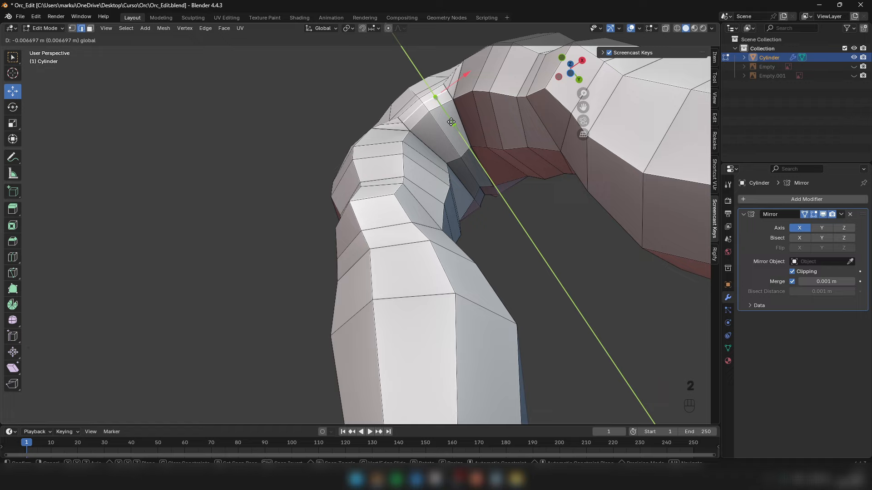
Step: Move the lower crotch edge about -0.001 m along Y and 0.002 m along Z
{"action": "middle_click_drag", "start_coordinate": [455, 125], "coordinate": [392, 278]}
{"action": "left_click_drag", "start_coordinate": [383, 278], "coordinate": [381, 274]}
{"action": "middle_click_drag", "start_coordinate": [384, 275], "coordinate": [499, 251]}
{"action": "scroll", "coordinate": [470, 248], "scroll_direction": "down", "scroll_amount": 5}
{"action": "scroll", "coordinate": [498, 252], "scroll_direction": "up", "scroll_amount": 3}
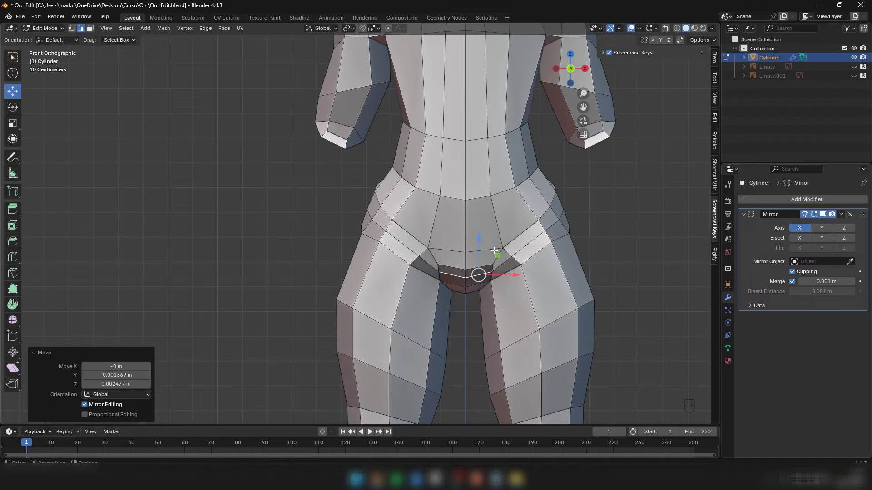
Step: Lower the front edge of the lower abdomen above the crotch along Z in the front view
{"action": "key", "text": "2"}
{"action": "left_click", "coordinate": [484, 248]}
{"action": "mouse_move", "coordinate": [484, 219]}
{"action": "left_mouse_down"}
{"action": "mouse_move", "coordinate": [484, 210]}
{"action": "mouse_move", "coordinate": [477, 232]}
{"action": "left_mouse_up"}
{"action": "scroll", "coordinate": [485, 257], "scroll_direction": "up", "scroll_amount": 1}
{"action": "left_click", "coordinate": [477, 267]}
{"action": "key", "text": "2"}
Step: Try smooth shading on all faces of the body mesh
{"action": "middle_click_drag", "start_coordinate": [507, 264], "coordinate": [514, 162]}
{"action": "scroll", "coordinate": [500, 218], "scroll_direction": "down", "scroll_amount": 4}
{"action": "key", "text": "Tab"}
{"action": "middle_click_drag", "start_coordinate": [499, 218], "coordinate": [400, 249]}
{"action": "scroll", "coordinate": [445, 302], "scroll_direction": "down", "scroll_amount": 8}
{"action": "scroll", "coordinate": [464, 303], "scroll_direction": "up", "scroll_amount": 4}
{"action": "scroll", "coordinate": [399, 287], "scroll_direction": "down", "scroll_amount": 2}
{"action": "key", "text": "Tab"}
{"action": "key", "text": "3"}
{"action": "key", "text": "a"}
{"action": "mouse_move", "coordinate": [465, 241]}
{"action": "middle_mouse_down"}
{"action": "mouse_move", "coordinate": [443, 243]}
{"action": "mouse_move", "coordinate": [443, 268]}
{"action": "middle_mouse_up"}
{"action": "right_click", "coordinate": [497, 220]}
{"action": "left_click", "coordinate": [471, 218]}
{"action": "key", "text": "Tab"}
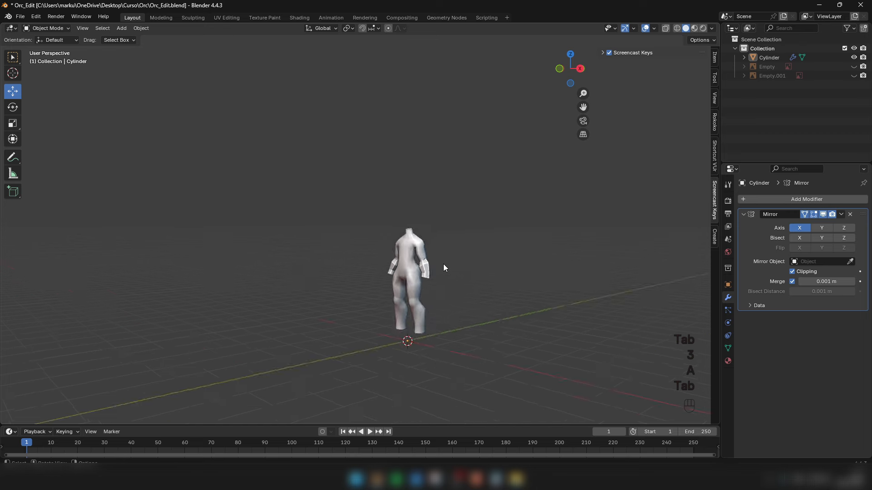
{"action": "key", "text": "ctrl+z"}
{"action": "key", "text": "ctrl+z"}
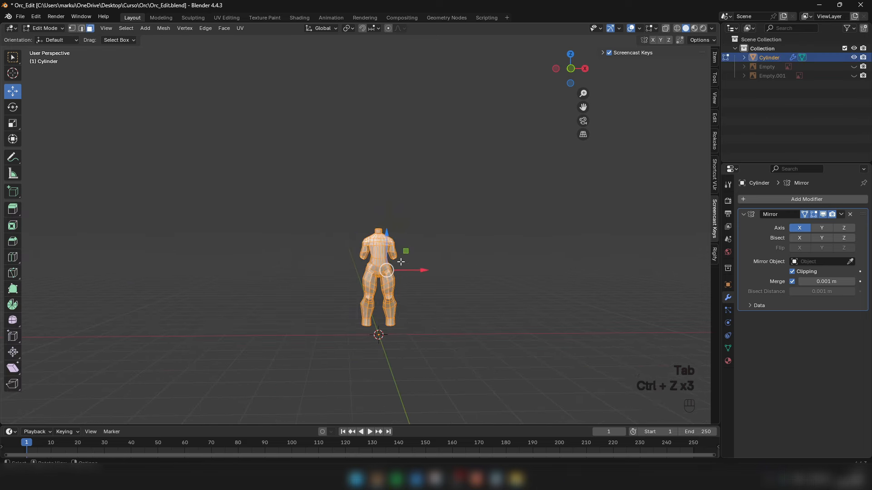
Step: Review the viewport shading options and examine the flat-shaded body from the front and back
{"action": "scroll", "coordinate": [429, 206], "scroll_direction": "up", "scroll_amount": 4}
{"action": "key", "text": "Tab"}
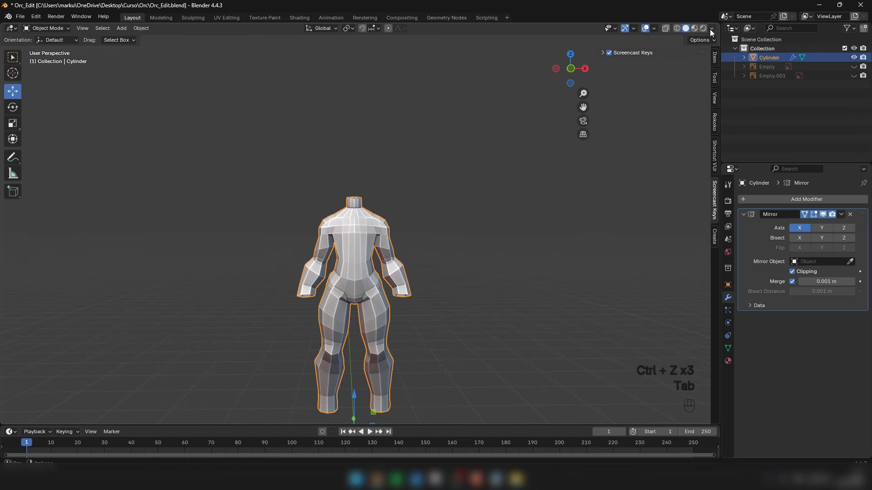
{"action": "left_click", "coordinate": [712, 29]}
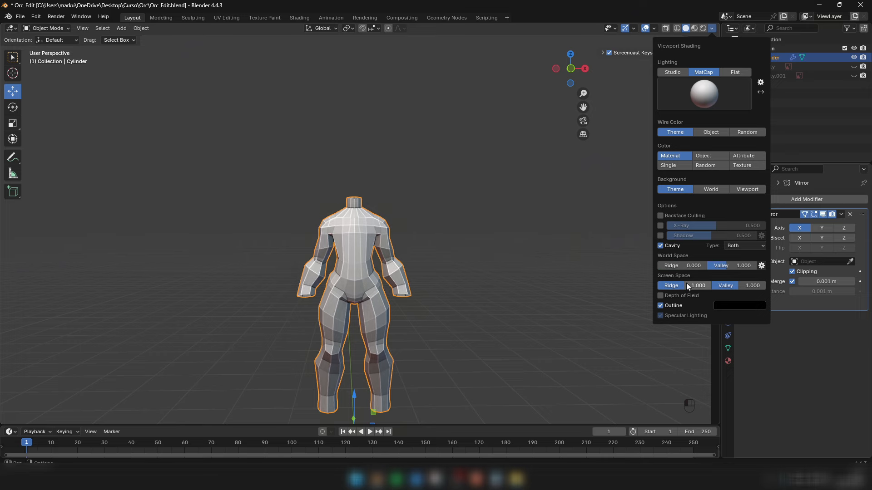
{"action": "mouse_move", "coordinate": [550, 265]}
{"action": "middle_mouse_down"}
{"action": "mouse_move", "coordinate": [454, 279]}
{"action": "mouse_move", "coordinate": [412, 268]}
{"action": "mouse_move", "coordinate": [429, 168]}
{"action": "mouse_move", "coordinate": [383, 198]}
{"action": "mouse_move", "coordinate": [278, 197]}
{"action": "mouse_move", "coordinate": [316, 205]}
{"action": "middle_mouse_up"}
{"action": "scroll", "coordinate": [356, 196], "scroll_direction": "up", "scroll_amount": 6}
{"action": "scroll", "coordinate": [279, 198], "scroll_direction": "down", "scroll_amount": 5}
{"action": "middle_click_drag", "start_coordinate": [371, 214], "coordinate": [356, 214]}
Step: Reposition the outermost hip vertex in the back view to refine the hip's silhouette
{"action": "key", "text": "Tab"}
{"action": "key", "text": "ctrl+KP_1"}
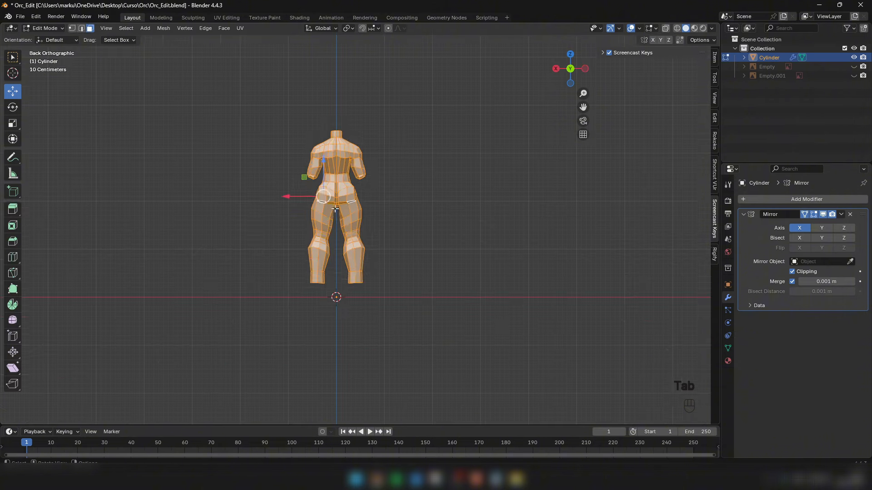
{"action": "scroll", "coordinate": [317, 191], "scroll_direction": "up", "scroll_amount": 5}
{"action": "key", "text": "2"}
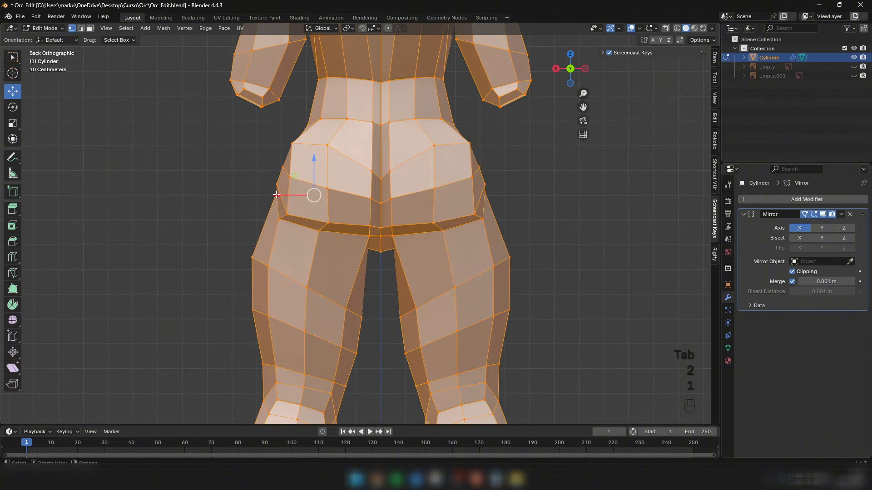
{"action": "key", "text": "1"}
{"action": "left_click", "coordinate": [276, 192]}
{"action": "left_click_drag", "start_coordinate": [251, 191], "coordinate": [247, 172]}
Step: Examine the face loops running around the hip and the body's shape from the side and back
{"action": "left_click", "coordinate": [282, 167]}
{"action": "key", "text": "2"}
{"action": "left_click", "coordinate": [287, 173]}
{"action": "key", "text": "3"}
{"action": "left_click", "coordinate": [338, 135], "text": "alt"}
{"action": "middle_click_drag", "start_coordinate": [347, 145], "coordinate": [516, 169]}
{"action": "scroll", "coordinate": [505, 174], "scroll_direction": "up", "scroll_amount": 5}
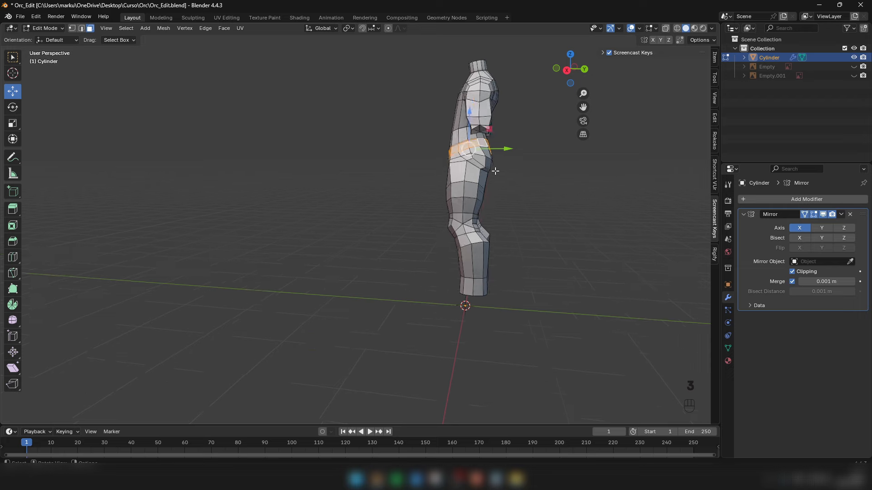
{"action": "middle_click_drag", "start_coordinate": [461, 156], "coordinate": [537, 147]}
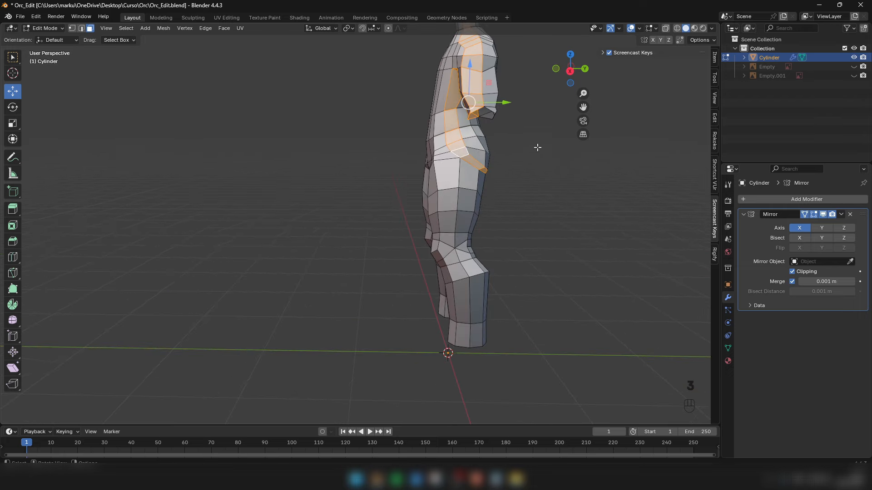
{"action": "left_click", "coordinate": [453, 153], "text": "alt"}
{"action": "middle_click_drag", "start_coordinate": [454, 154], "coordinate": [370, 157]}
{"action": "key", "text": "Tab"}
{"action": "middle_click_drag", "start_coordinate": [318, 149], "coordinate": [296, 143]}
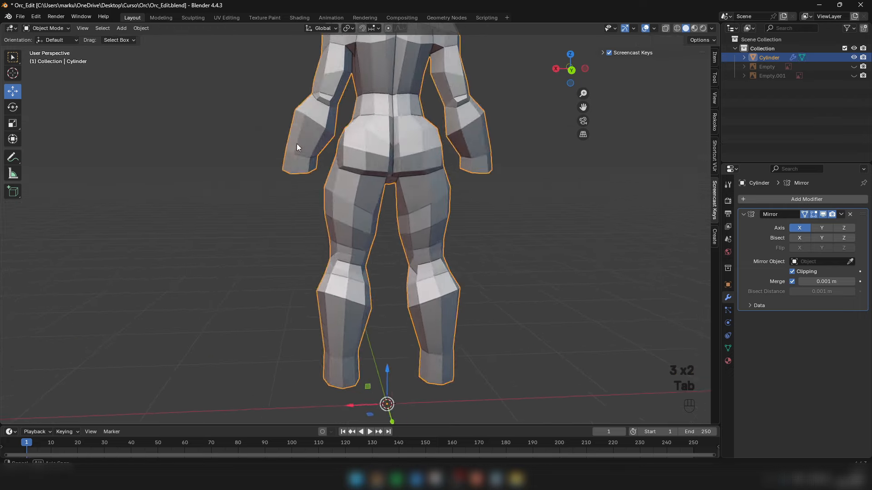
Step: Lower the edge at the middle of the crease under the buttock along Z
{"action": "key", "text": "Tab"}
{"action": "key", "text": "2"}
{"action": "scroll", "coordinate": [357, 176], "scroll_direction": "up", "scroll_amount": 3}
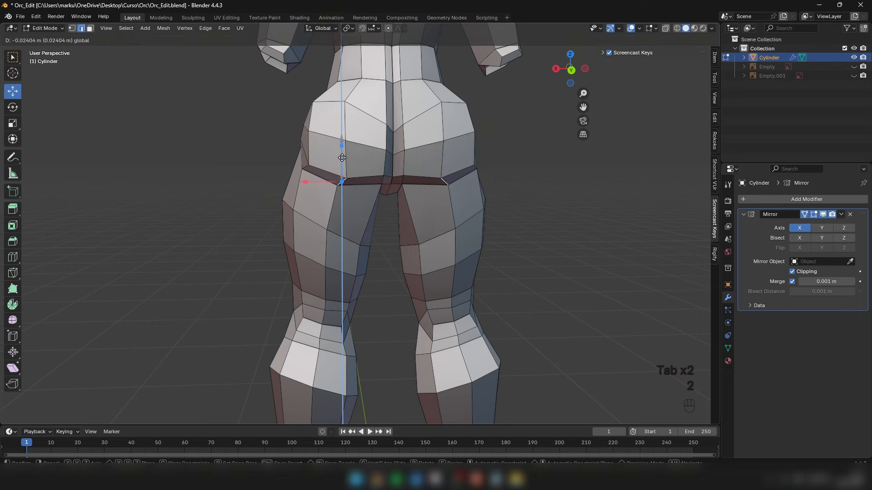
{"action": "scroll", "coordinate": [391, 177], "scroll_direction": "up", "scroll_amount": 2}
{"action": "left_click_drag", "start_coordinate": [341, 159], "coordinate": [370, 168]}
{"action": "left_click", "coordinate": [379, 180]}
{"action": "middle_click_drag", "start_coordinate": [382, 177], "coordinate": [371, 169]}
Step: Shift the inner vertex at the top of the thigh's back side along X
{"action": "key", "text": "1"}
{"action": "left_click", "coordinate": [293, 125]}
{"action": "middle_click_drag", "start_coordinate": [295, 127], "coordinate": [305, 136]}
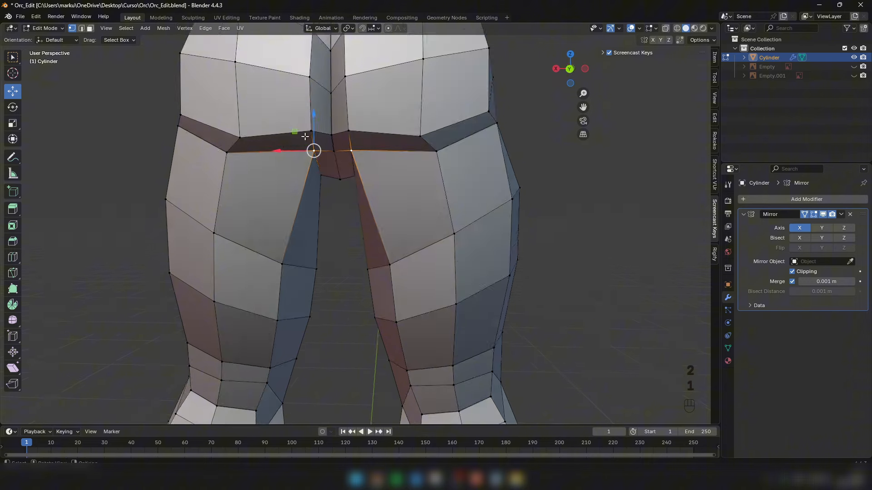
{"action": "left_click_drag", "start_coordinate": [289, 149], "coordinate": [296, 131]}
{"action": "left_click", "coordinate": [314, 130]}
{"action": "scroll", "coordinate": [313, 129], "scroll_direction": "down", "scroll_amount": 5}
Step: Shift the inner buttock vertex beside the cleft along X
{"action": "middle_click_drag", "start_coordinate": [314, 128], "coordinate": [318, 135]}
{"action": "left_click", "coordinate": [317, 132]}
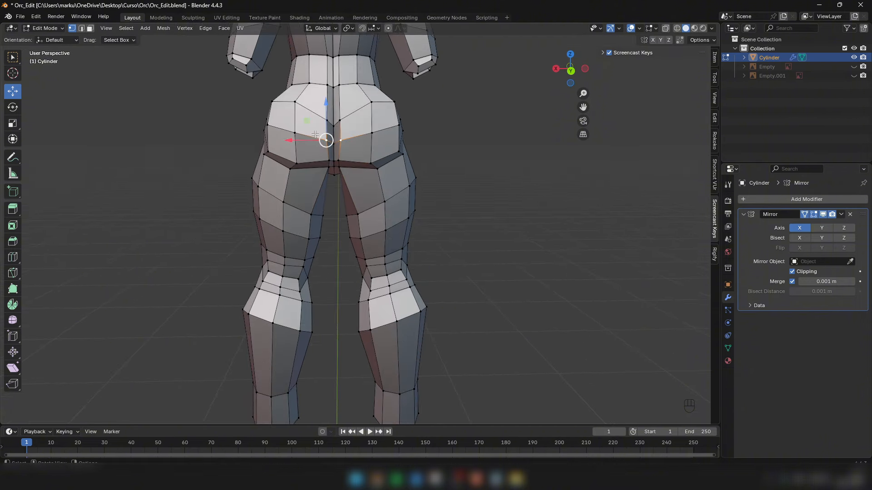
{"action": "left_click_drag", "start_coordinate": [294, 140], "coordinate": [330, 104]}
{"action": "left_click", "coordinate": [326, 122]}
Step: Lower the vertex at the top of the buttock slightly and shift the neighbouring vertex inward along X
{"action": "left_click", "coordinate": [333, 86]}
{"action": "middle_click_drag", "start_coordinate": [328, 132], "coordinate": [350, 179]}
{"action": "key", "text": "Tab"}
{"action": "key", "text": "Tab"}
{"action": "scroll", "coordinate": [353, 120], "scroll_direction": "up", "scroll_amount": 3}
{"action": "left_click_drag", "start_coordinate": [358, 100], "coordinate": [358, 102]}
{"action": "left_click", "coordinate": [324, 114]}
{"action": "left_click_drag", "start_coordinate": [308, 115], "coordinate": [320, 118]}
Step: Move the upper outer buttock vertex about -0.024 m along X in a front wireframe view, then restore solid shading
{"action": "left_click", "coordinate": [349, 119]}
{"action": "left_click", "coordinate": [306, 144]}
{"action": "middle_click_drag", "start_coordinate": [304, 152], "coordinate": [454, 141]}
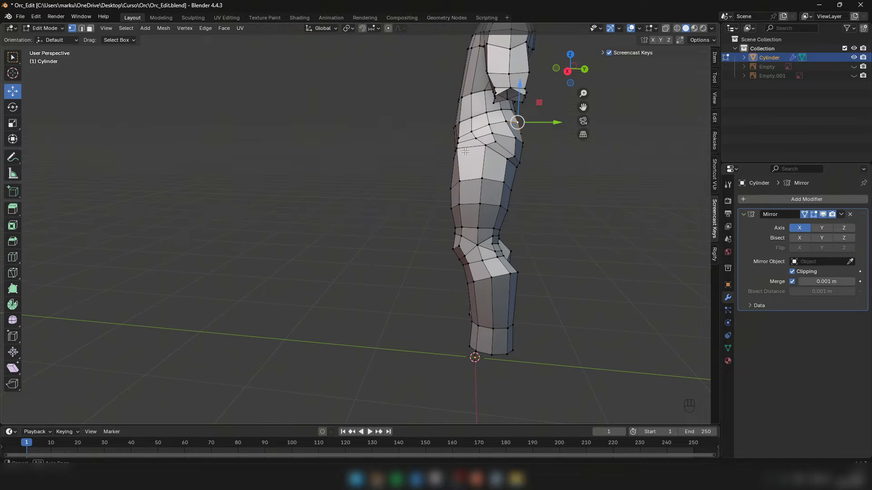
{"action": "scroll", "coordinate": [510, 105], "scroll_direction": "up", "scroll_amount": 3}
{"action": "mouse_move", "coordinate": [521, 144]}
{"action": "middle_mouse_down"}
{"action": "mouse_move", "coordinate": [233, 121]}
{"action": "mouse_move", "coordinate": [150, 91]}
{"action": "mouse_move", "coordinate": [370, 194]}
{"action": "mouse_move", "coordinate": [472, 186]}
{"action": "mouse_move", "coordinate": [504, 152]}
{"action": "mouse_move", "coordinate": [504, 132]}
{"action": "middle_mouse_up"}
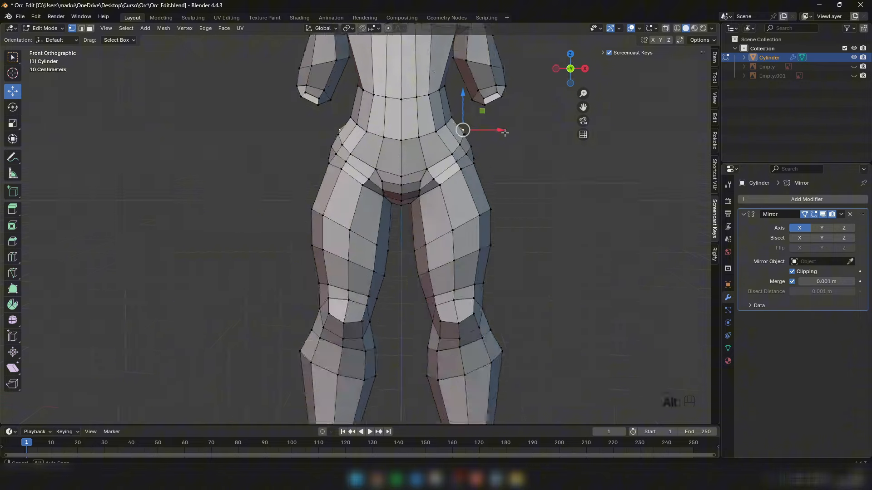
{"action": "scroll", "coordinate": [479, 136], "scroll_direction": "up", "scroll_amount": 2}
{"action": "key", "text": "z"}
{"action": "scroll", "coordinate": [487, 126], "scroll_direction": "up", "scroll_amount": 1}
{"action": "left_click_drag", "start_coordinate": [487, 126], "coordinate": [480, 126]}
{"action": "key", "text": "z"}
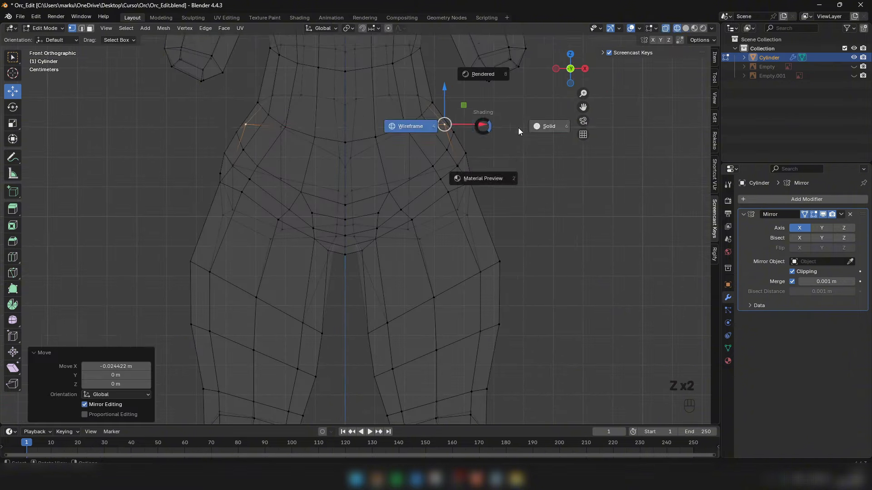
{"action": "left_click", "coordinate": [525, 129]}
Step: Nudge the short edge on the hip crease just above the front of the thigh
{"action": "scroll", "coordinate": [459, 181], "scroll_direction": "down", "scroll_amount": 6}
{"action": "middle_click_drag", "start_coordinate": [465, 185], "coordinate": [314, 189]}
{"action": "middle_click_drag", "start_coordinate": [424, 282], "coordinate": [436, 253]}
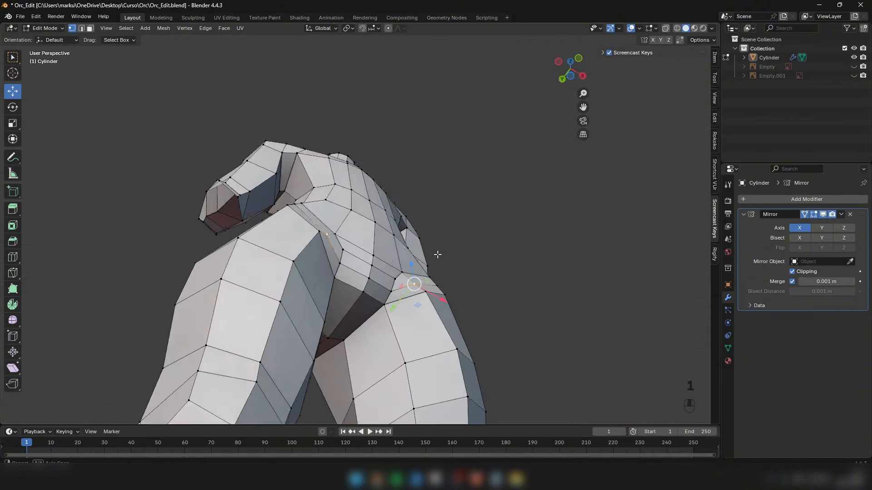
{"action": "scroll", "coordinate": [416, 291], "scroll_direction": "up", "scroll_amount": 4}
{"action": "middle_click_drag", "start_coordinate": [411, 298], "coordinate": [373, 320]}
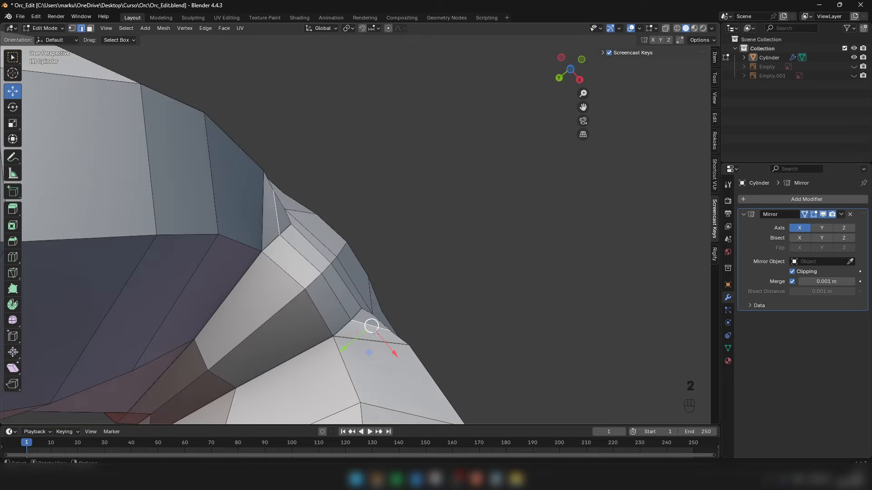
{"action": "left_click_drag", "start_coordinate": [372, 326], "coordinate": [369, 329]}
Step: Reposition the vertex at the front of the hip crease to smooth the transition into the thigh
{"action": "scroll", "coordinate": [370, 325], "scroll_direction": "down", "scroll_amount": 4}
{"action": "middle_click_drag", "start_coordinate": [391, 291], "coordinate": [370, 328]}
{"action": "scroll", "coordinate": [373, 325], "scroll_direction": "up", "scroll_amount": 2}
{"action": "middle_click_drag", "start_coordinate": [409, 303], "coordinate": [380, 278]}
{"action": "key", "text": "1"}
{"action": "left_click", "coordinate": [441, 248]}
{"action": "middle_click_drag", "start_coordinate": [440, 249], "coordinate": [417, 252]}
{"action": "mouse_move", "coordinate": [420, 250]}
{"action": "left_mouse_down"}
{"action": "mouse_move", "coordinate": [432, 267]}
{"action": "mouse_move", "coordinate": [418, 267]}
{"action": "left_mouse_up"}
{"action": "left_click", "coordinate": [419, 277]}
Step: Shift the short front edge at the side of the hip along Y
{"action": "key", "text": "2"}
{"action": "left_click", "coordinate": [428, 189]}
{"action": "left_click_drag", "start_coordinate": [447, 190], "coordinate": [451, 186]}
Step: Flatten the two small faces at the front of the hip crease by scaling them along Y
{"action": "key", "text": "3"}
{"action": "left_click", "coordinate": [425, 223], "text": "shift"}
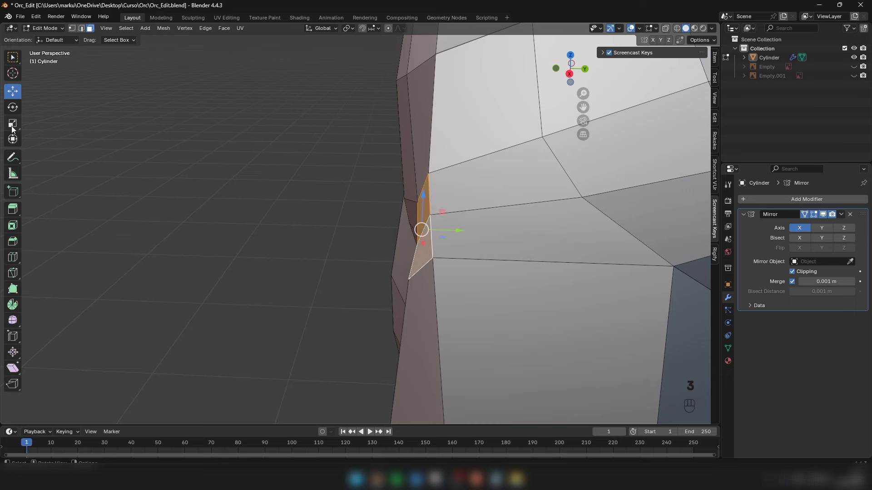
{"action": "left_click_drag", "start_coordinate": [456, 231], "coordinate": [444, 230]}
{"action": "middle_click_drag", "start_coordinate": [444, 229], "coordinate": [431, 211]}
Step: Scale the two inner hip-crease edges along Y by 0.535 and then 0.797, and nudge them forward
{"action": "key", "text": "2"}
{"action": "left_click", "coordinate": [470, 231]}
{"action": "left_click", "coordinate": [465, 197], "text": "shift"}
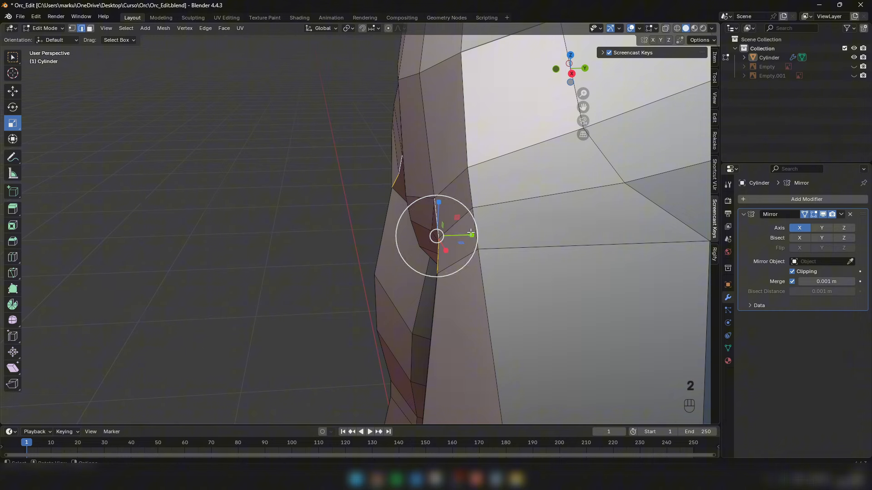
{"action": "left_click_drag", "start_coordinate": [470, 234], "coordinate": [452, 233]}
{"action": "middle_click_drag", "start_coordinate": [452, 233], "coordinate": [413, 170]}
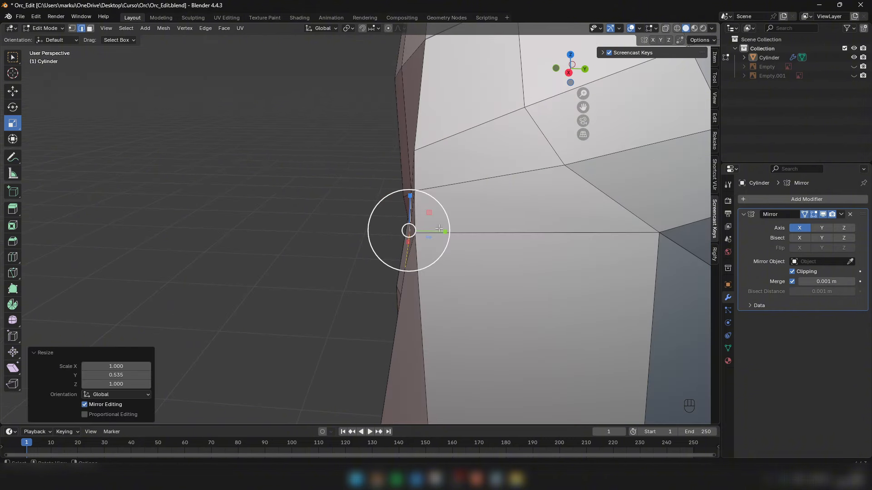
{"action": "left_click_drag", "start_coordinate": [438, 228], "coordinate": [433, 228]}
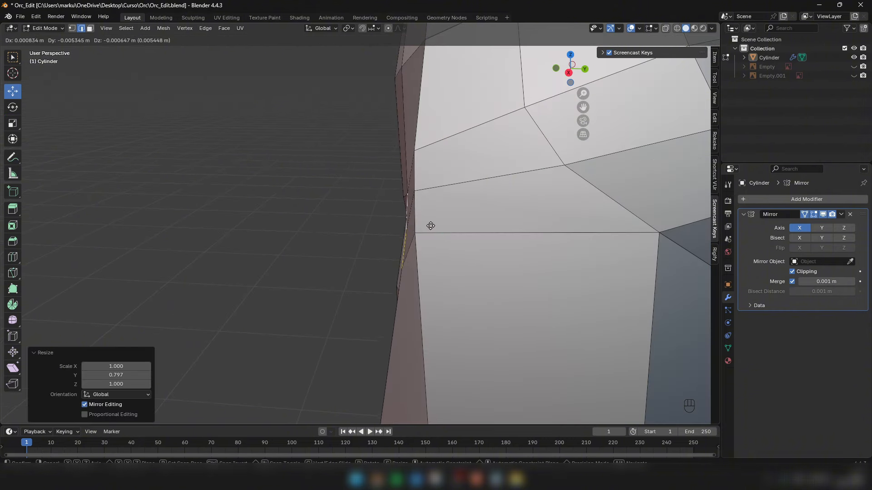
Step: Scale the two outer front edges of the hip crease along Y by 0.722
{"action": "left_click", "coordinate": [413, 175], "text": "shift"}
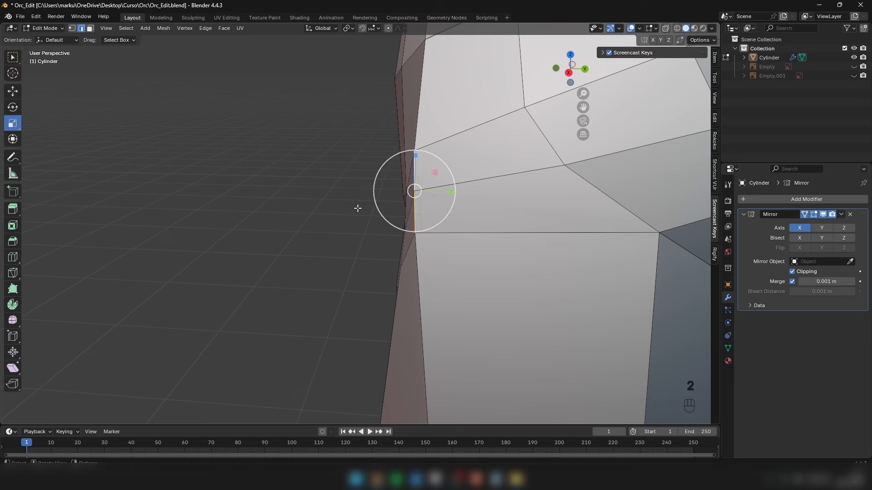
{"action": "left_click_drag", "start_coordinate": [452, 192], "coordinate": [442, 191]}
{"action": "scroll", "coordinate": [473, 168], "scroll_direction": "down", "scroll_amount": 6}
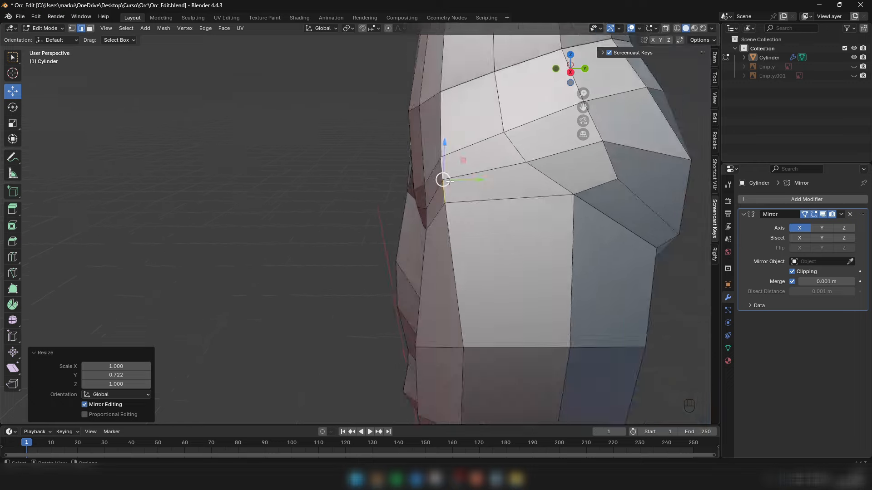
Step: Examine the overall shape of the body from the side and front in Object Mode
{"action": "key", "text": "Tab"}
{"action": "scroll", "coordinate": [458, 186], "scroll_direction": "down", "scroll_amount": 2}
{"action": "middle_click_drag", "start_coordinate": [457, 186], "coordinate": [446, 183], "text": "alt"}
{"action": "scroll", "coordinate": [446, 183], "scroll_direction": "down", "scroll_amount": 2}
{"action": "middle_click_drag", "start_coordinate": [461, 96], "coordinate": [429, 135]}
{"action": "scroll", "coordinate": [429, 135], "scroll_direction": "up", "scroll_amount": 4}
{"action": "scroll", "coordinate": [429, 136], "scroll_direction": "down", "scroll_amount": 2}
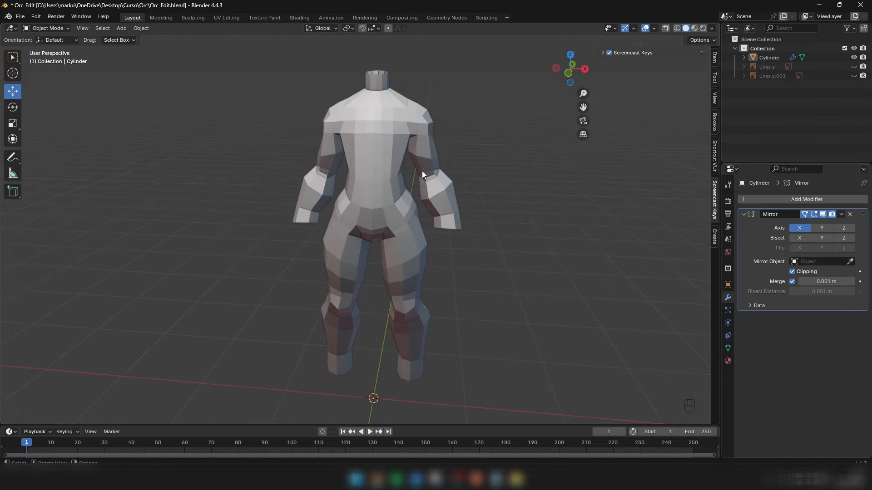
Step: Reveal the hidden forearm faces of the body mesh and return to Object Mode
{"action": "left_click", "coordinate": [417, 138]}
{"action": "middle_click_drag", "start_coordinate": [453, 244], "coordinate": [479, 232]}
{"action": "key", "text": "Tab"}
{"action": "scroll", "coordinate": [506, 220], "scroll_direction": "down", "scroll_amount": 3}
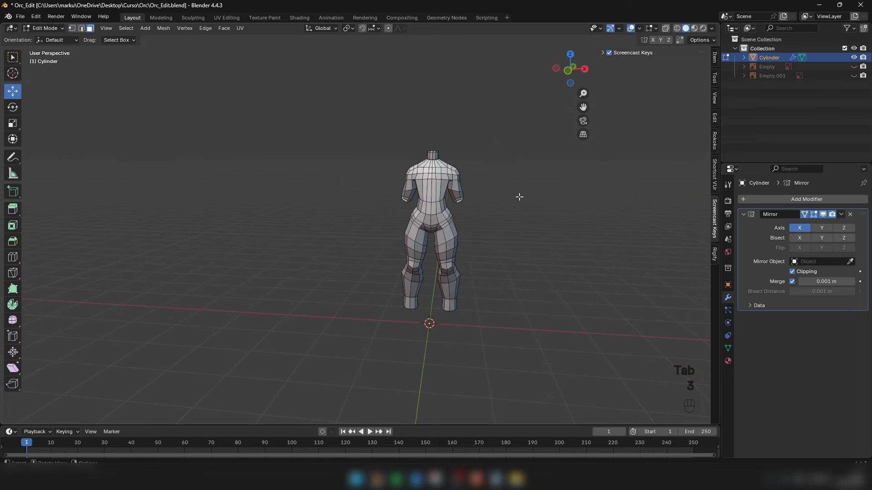
{"action": "key", "text": "Tab"}
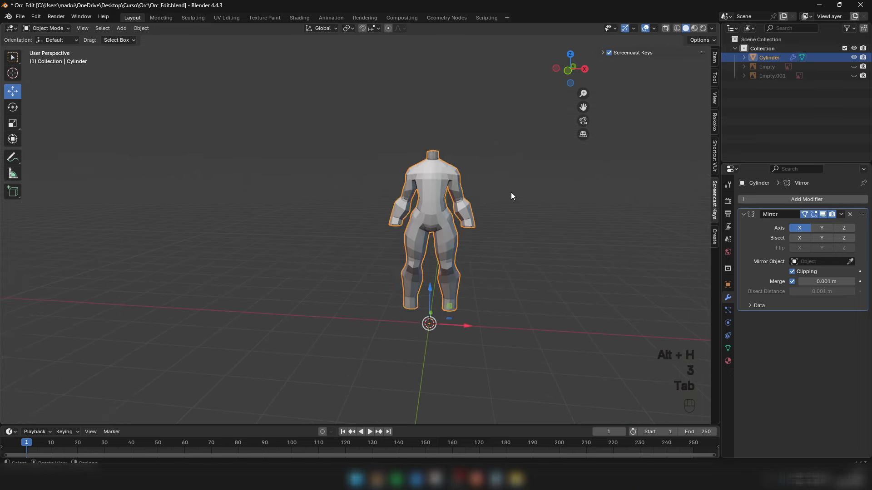